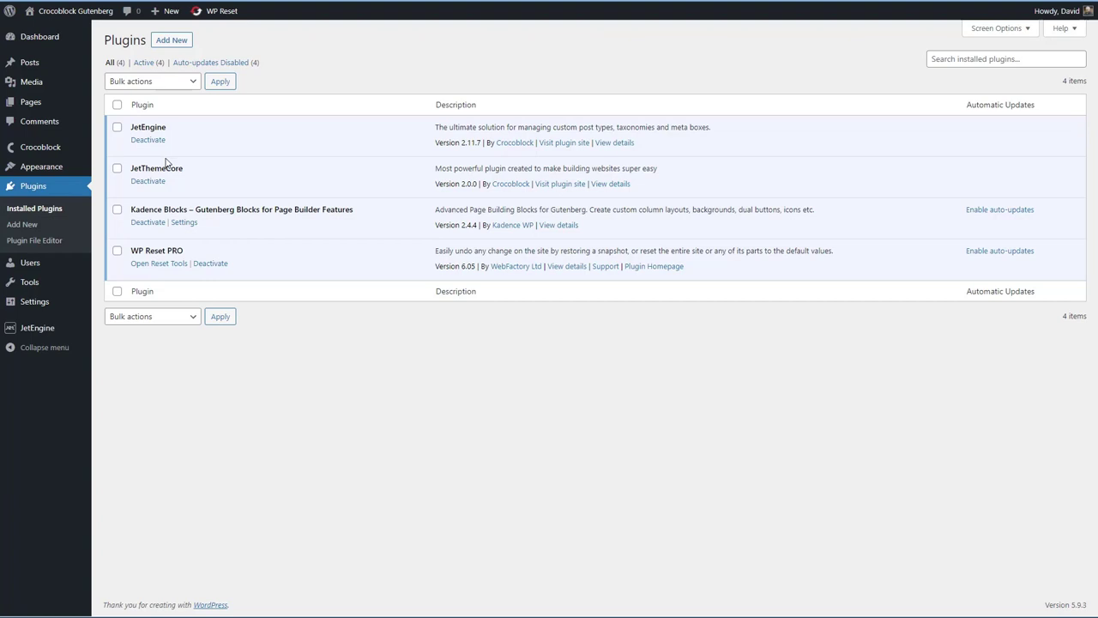
Review the JetEngine dashboard, including its modules, the Profile Builder module info, Skins Manager, Shortcode Generator and Glossaries.
{"action": "mouse_move", "coordinate": [35, 330]}
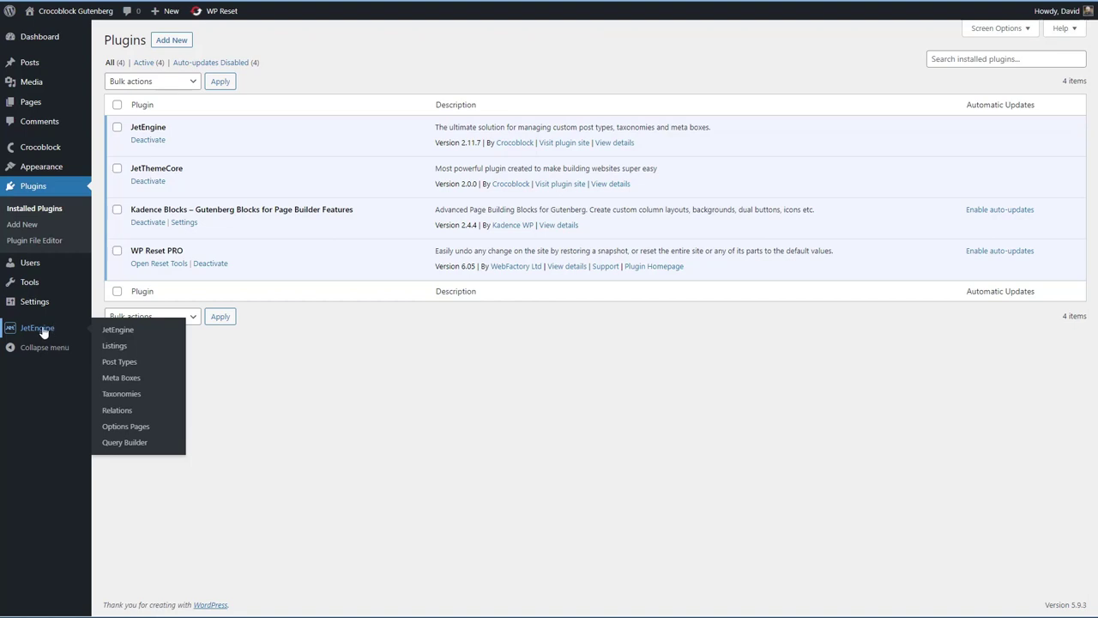
{"action": "left_click", "coordinate": [143, 334]}
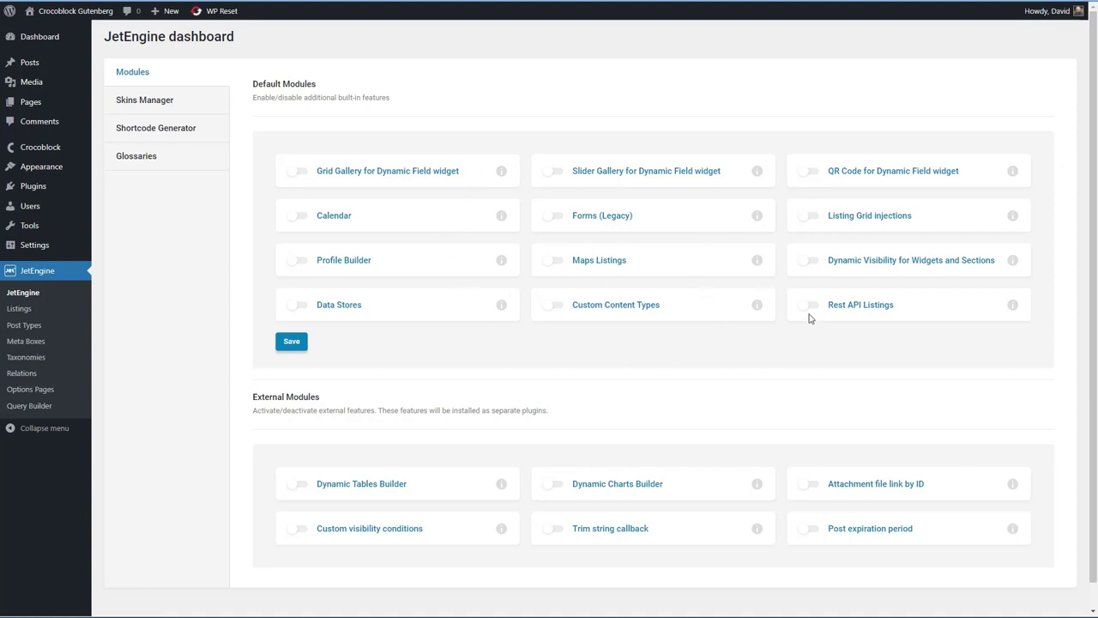
{"action": "left_click", "coordinate": [501, 261]}
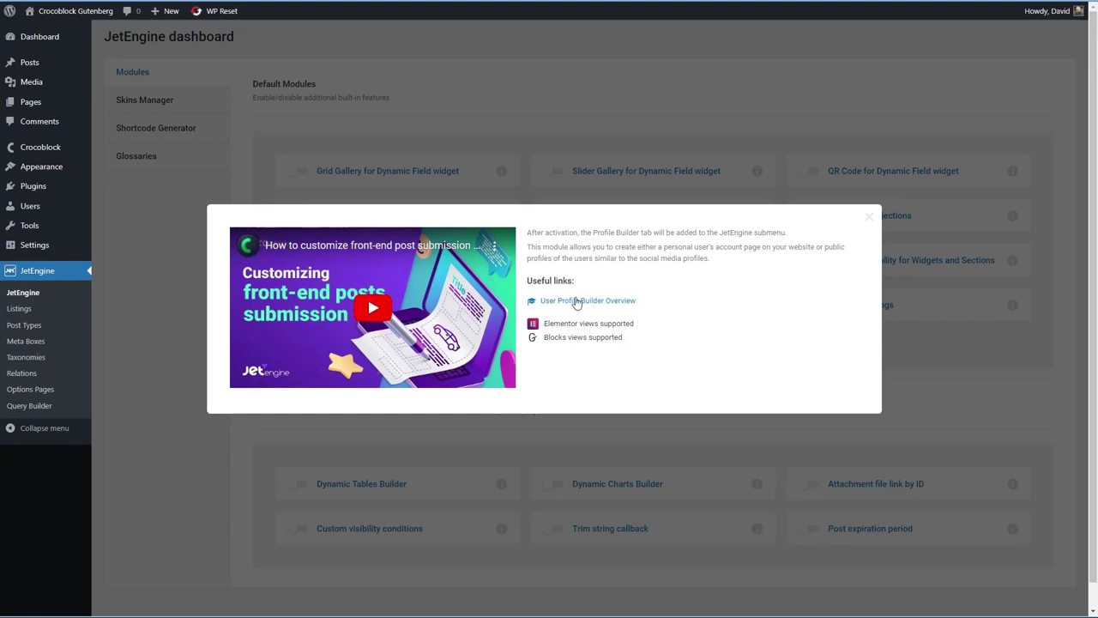
{"action": "key", "text": "Escape"}
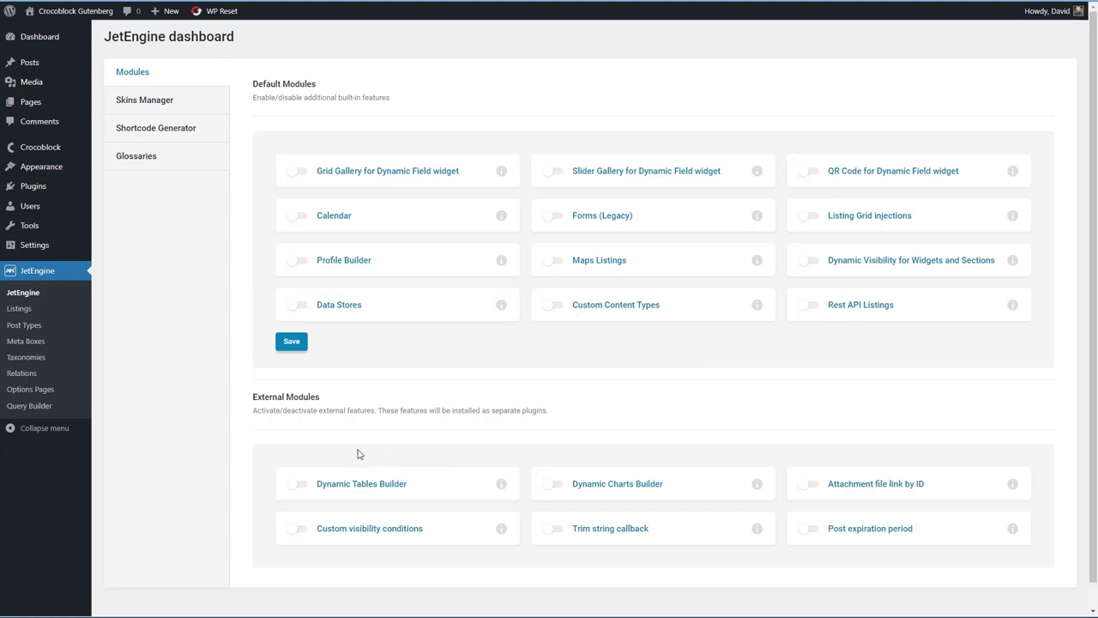
{"action": "left_click", "coordinate": [159, 104]}
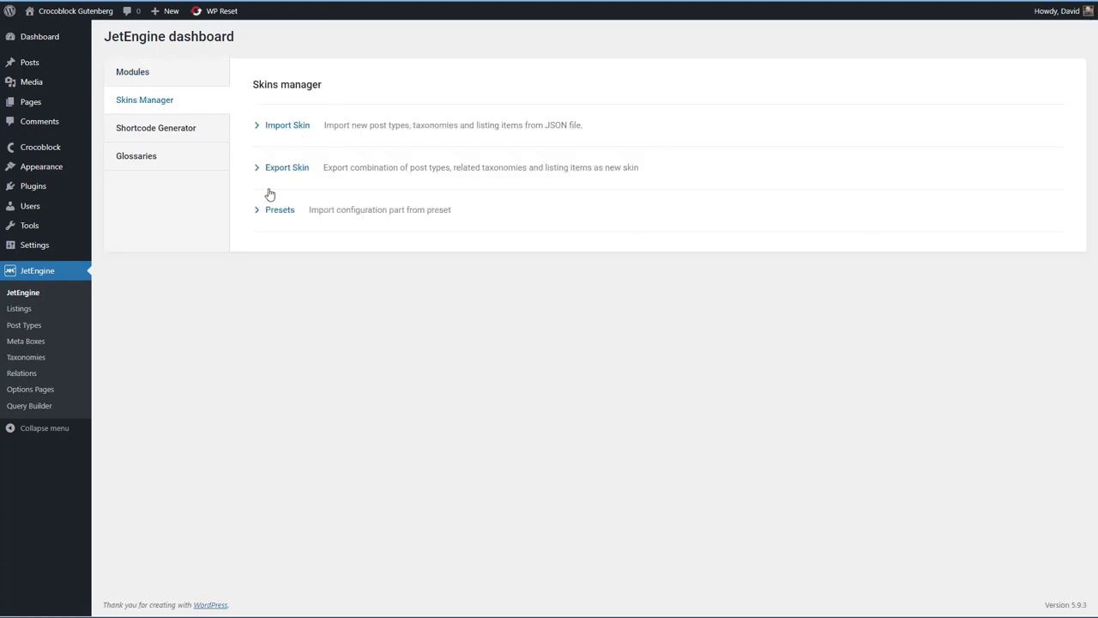
{"action": "left_click", "coordinate": [178, 130]}
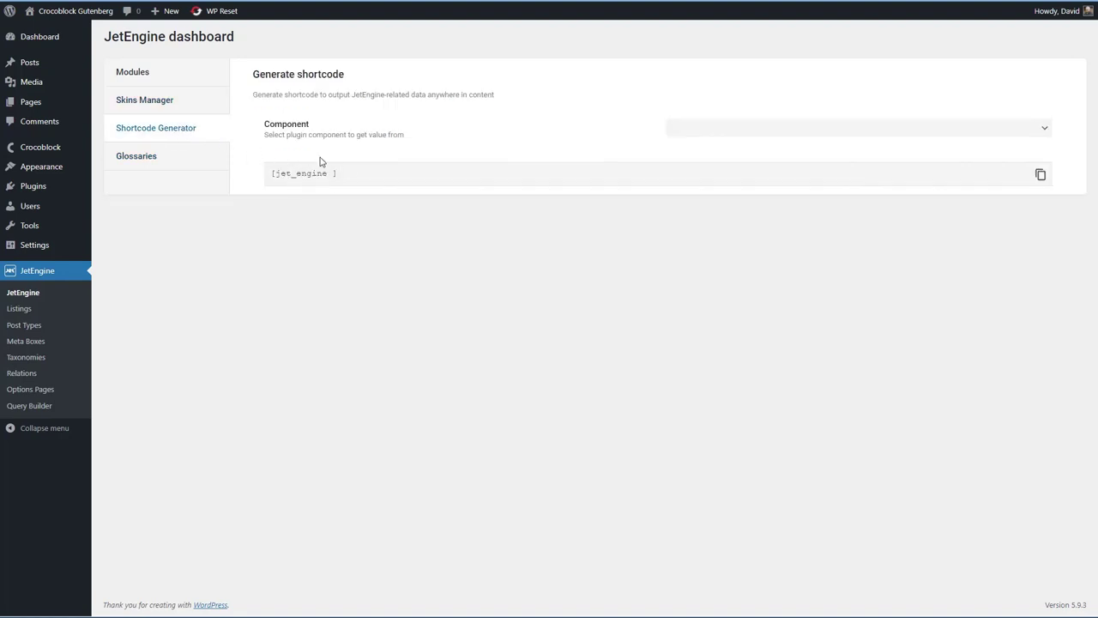
{"action": "left_click", "coordinate": [224, 166]}
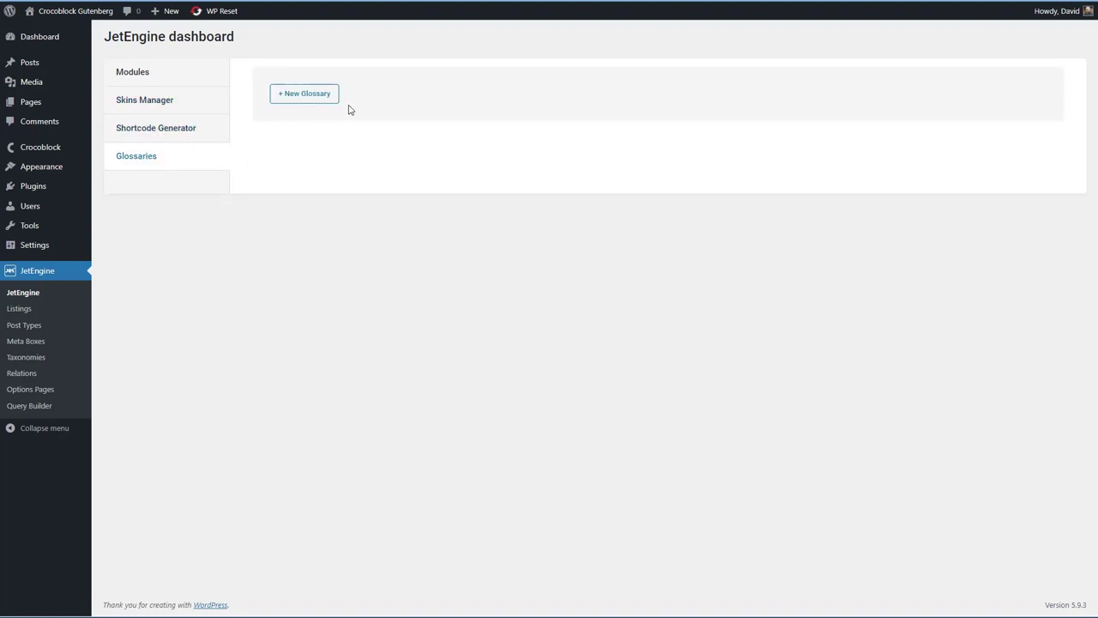
Look over JetEngine's Listings page and the Query Builder's new query form, including the query type and Posts Query settings.
{"action": "left_click", "coordinate": [19, 310]}
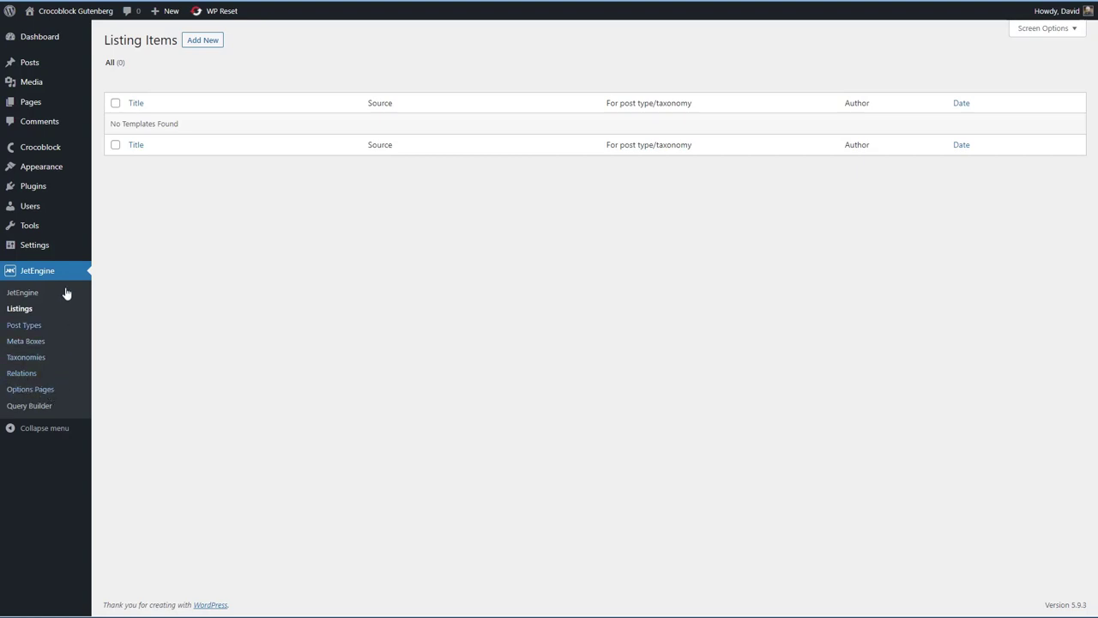
{"action": "left_click", "coordinate": [49, 407]}
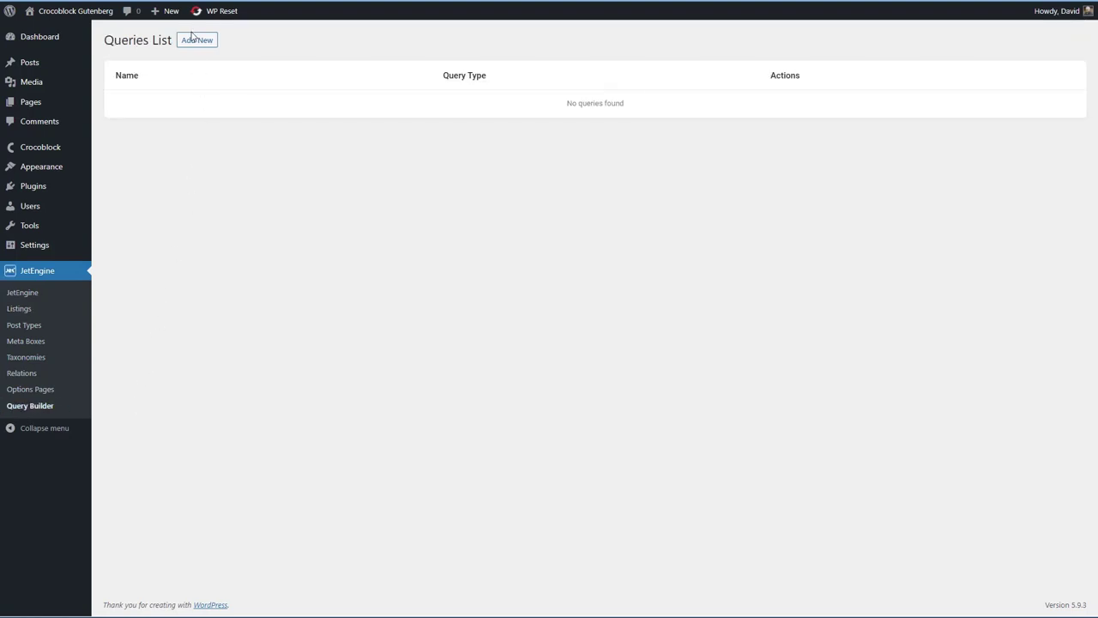
{"action": "left_click", "coordinate": [193, 38]}
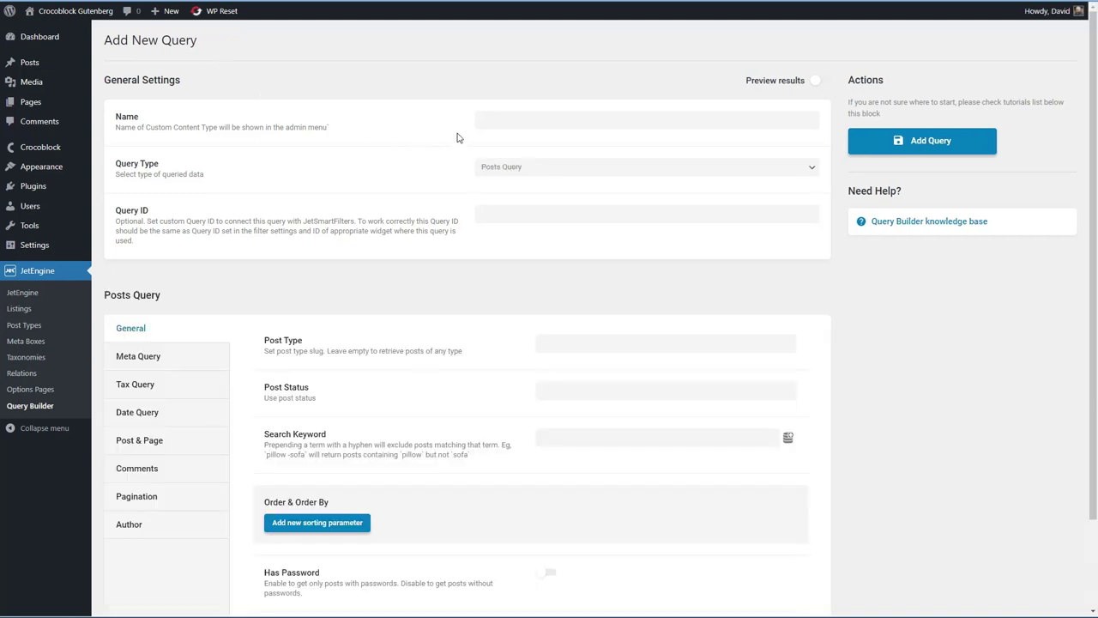
{"action": "left_click", "coordinate": [501, 169]}
{"action": "left_click", "coordinate": [501, 169]}
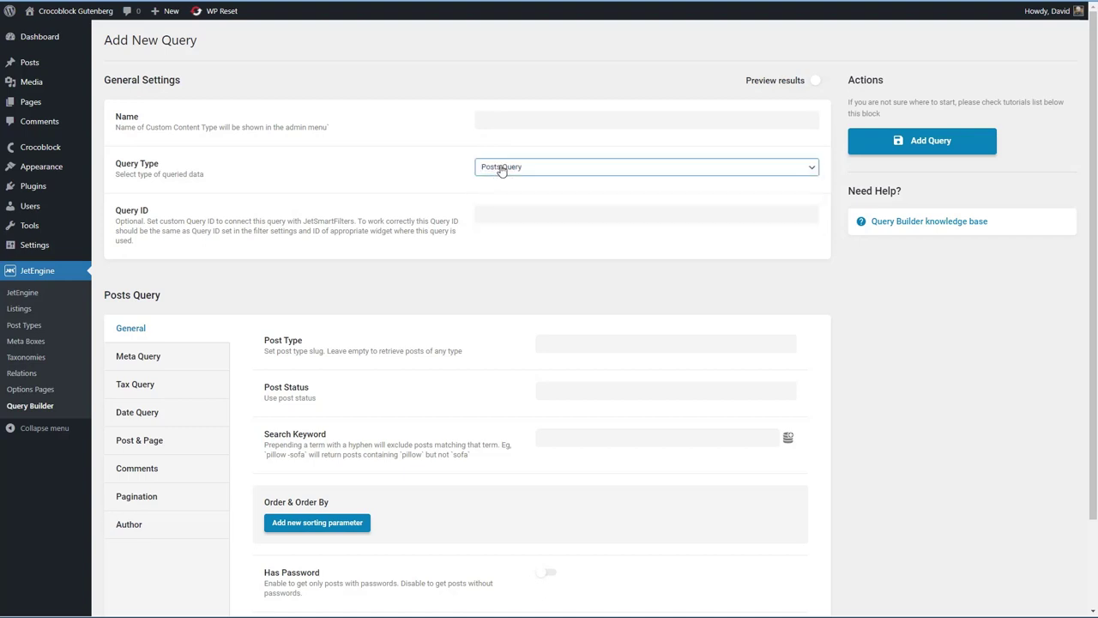
{"action": "scroll", "coordinate": [416, 283], "scroll_direction": "down", "scroll_amount": 2}
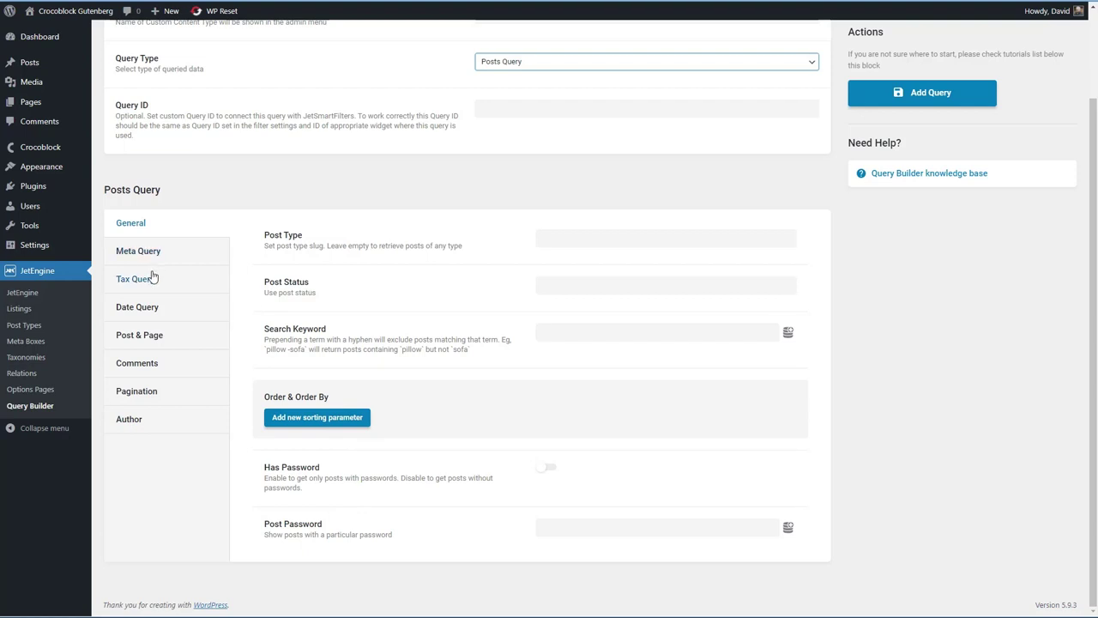
{"action": "scroll", "coordinate": [150, 277], "scroll_direction": "up", "scroll_amount": 2}
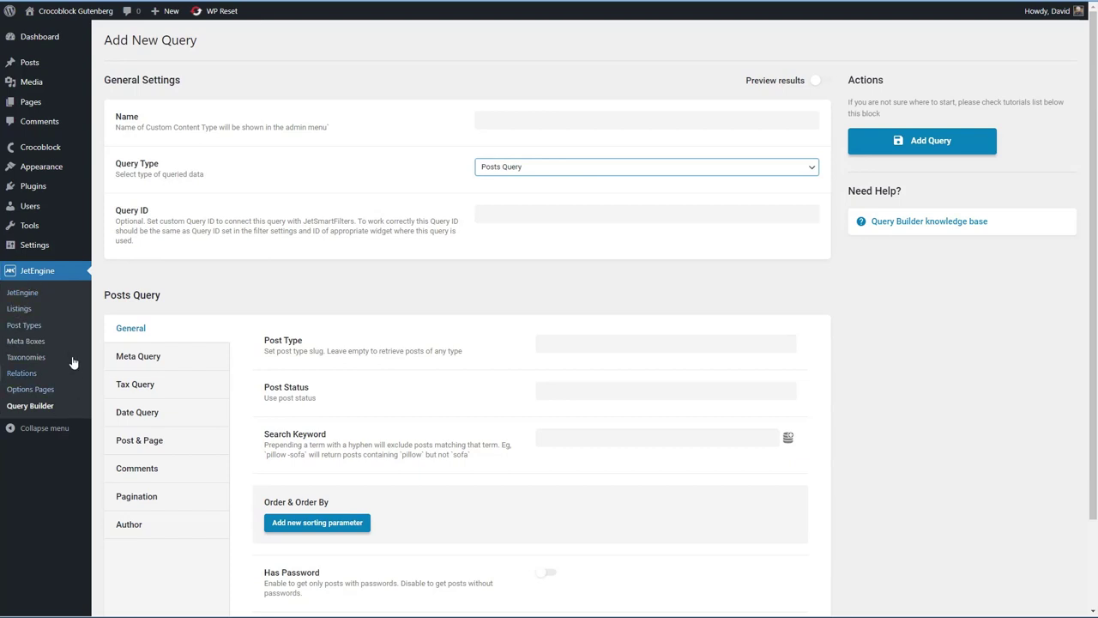
View Crocoblock's JetPlugins settings for JetThemeCore and its Theme Builder page.
{"action": "mouse_move", "coordinate": [46, 152]}
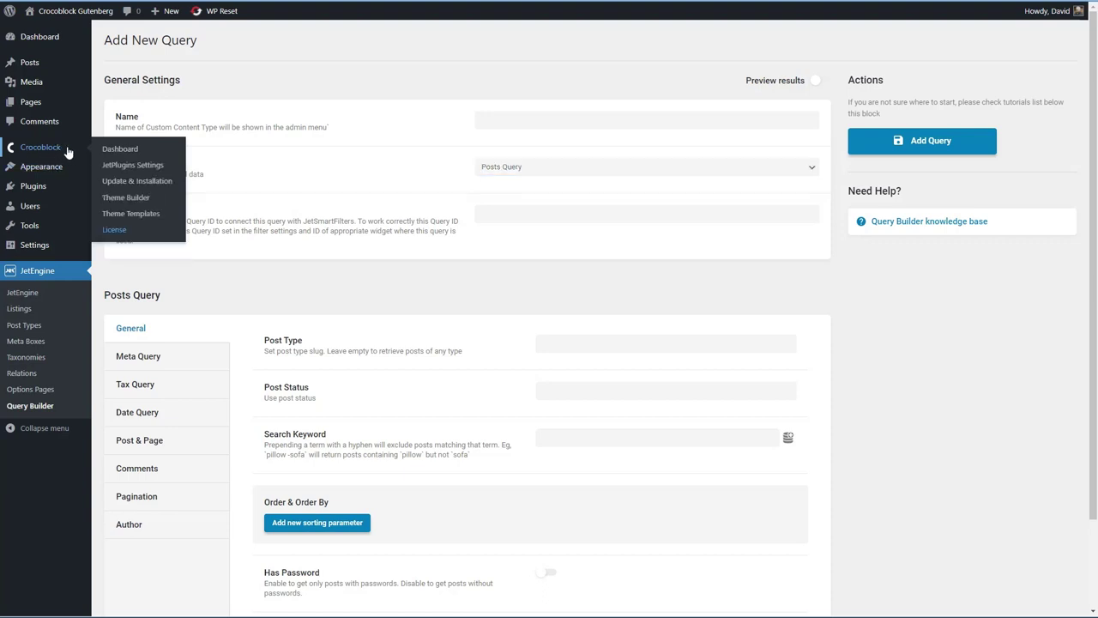
{"action": "left_click", "coordinate": [74, 155]}
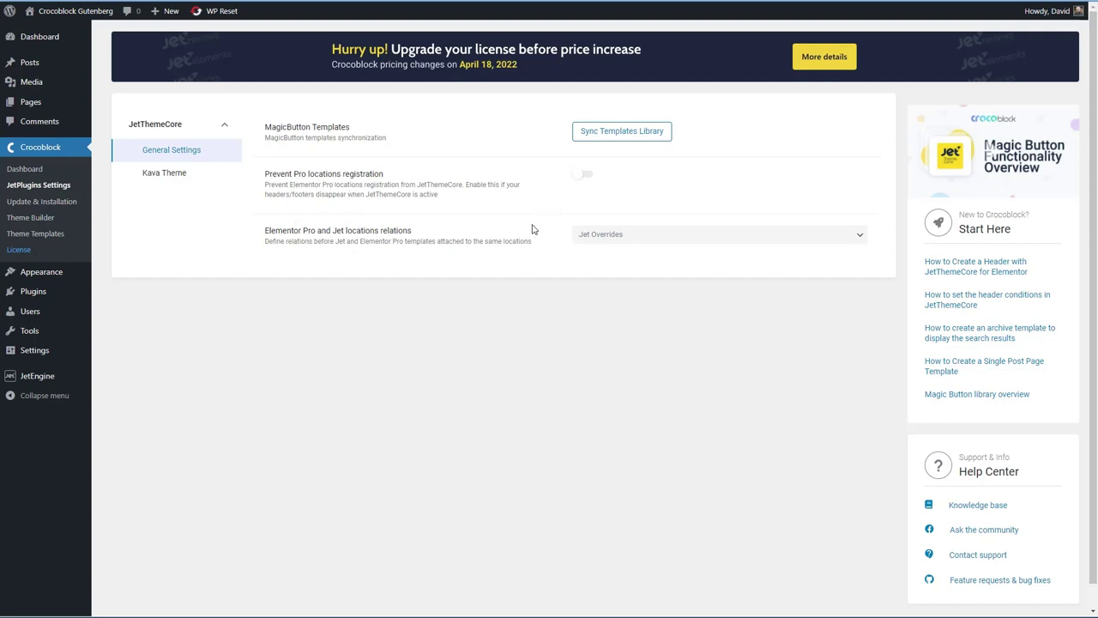
{"action": "left_click", "coordinate": [45, 204]}
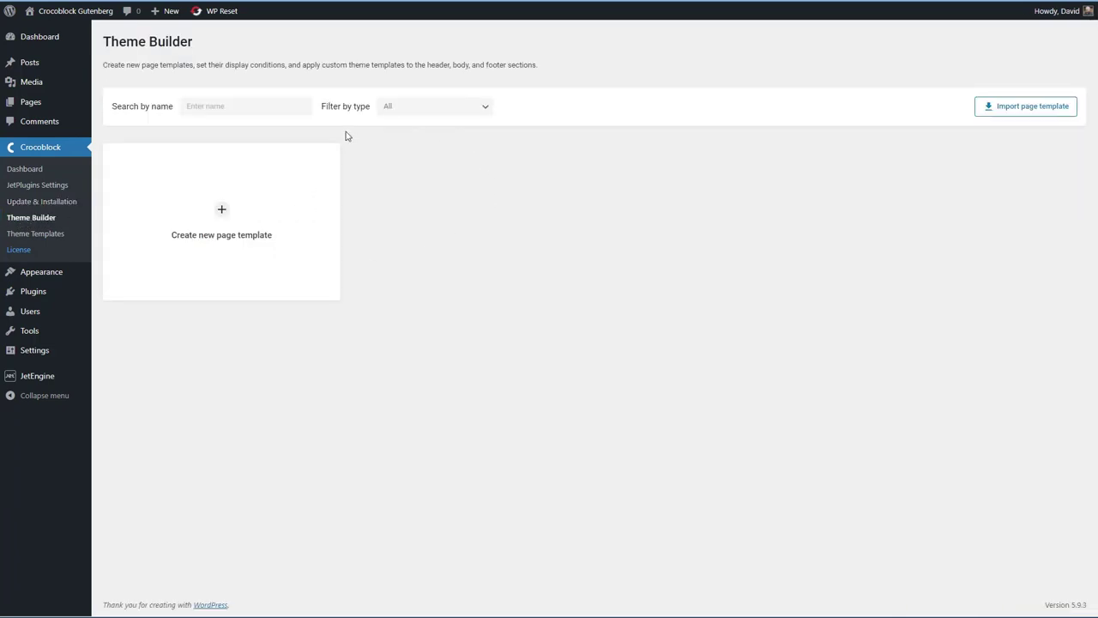
Create a Crocoblock theme template of type Single with Block Editor content, named "Single Post Template".
{"action": "left_click", "coordinate": [50, 236]}
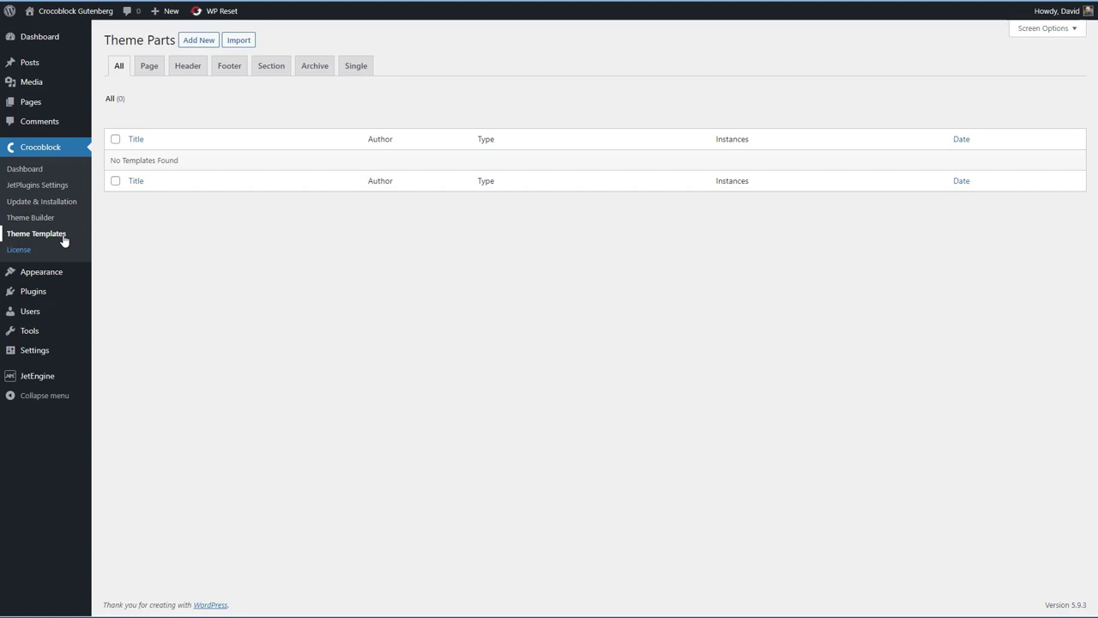
{"action": "left_click", "coordinate": [359, 69]}
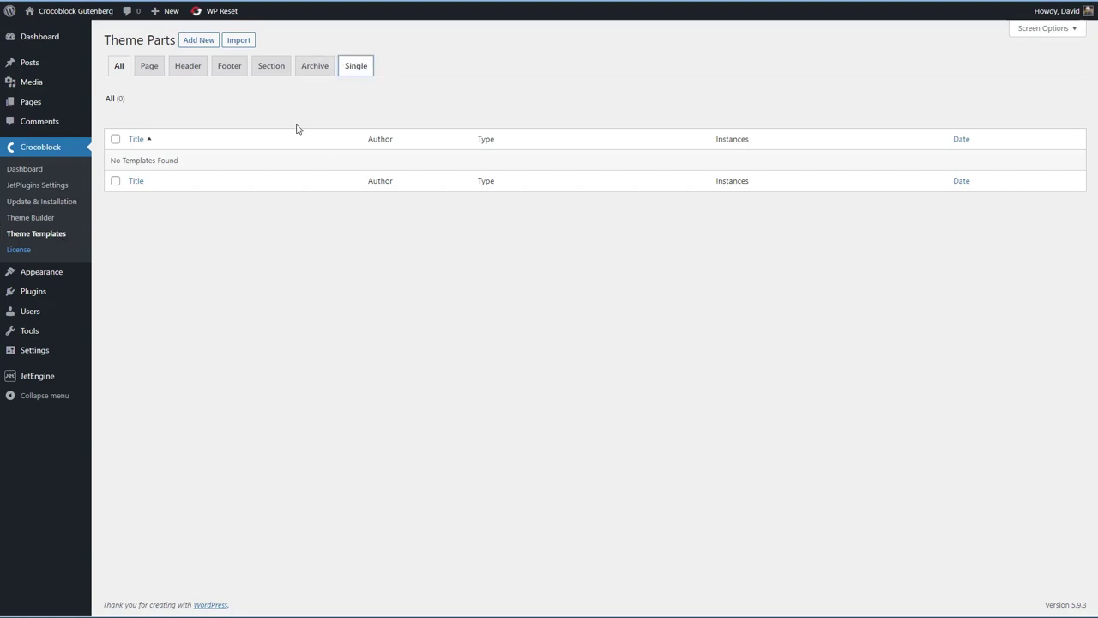
{"action": "left_click", "coordinate": [209, 43]}
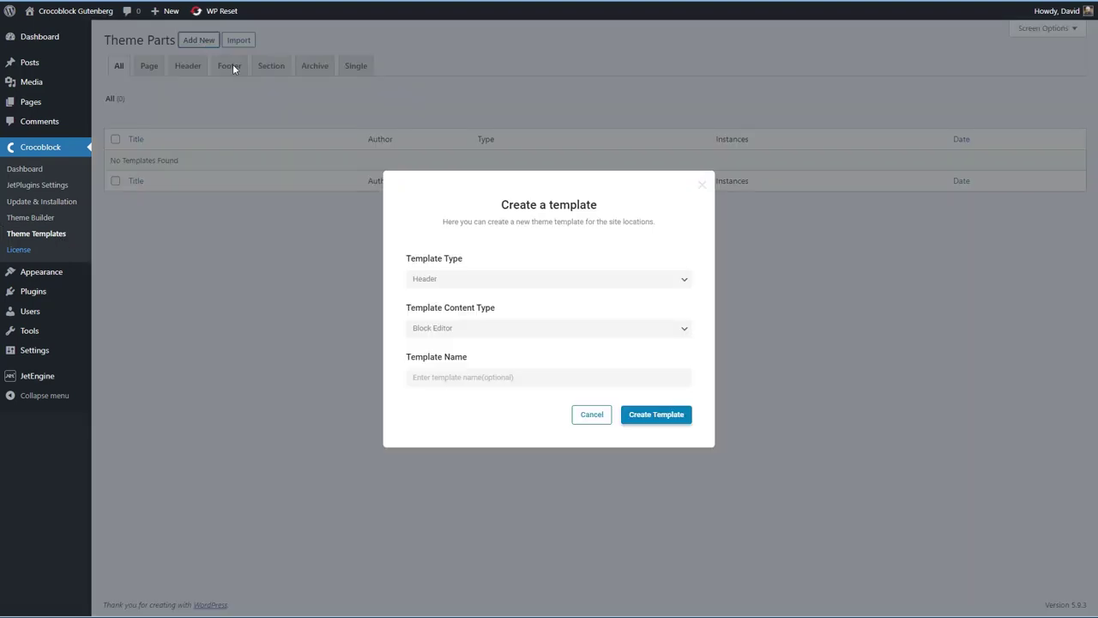
{"action": "left_click", "coordinate": [455, 280]}
{"action": "left_click", "coordinate": [455, 338]}
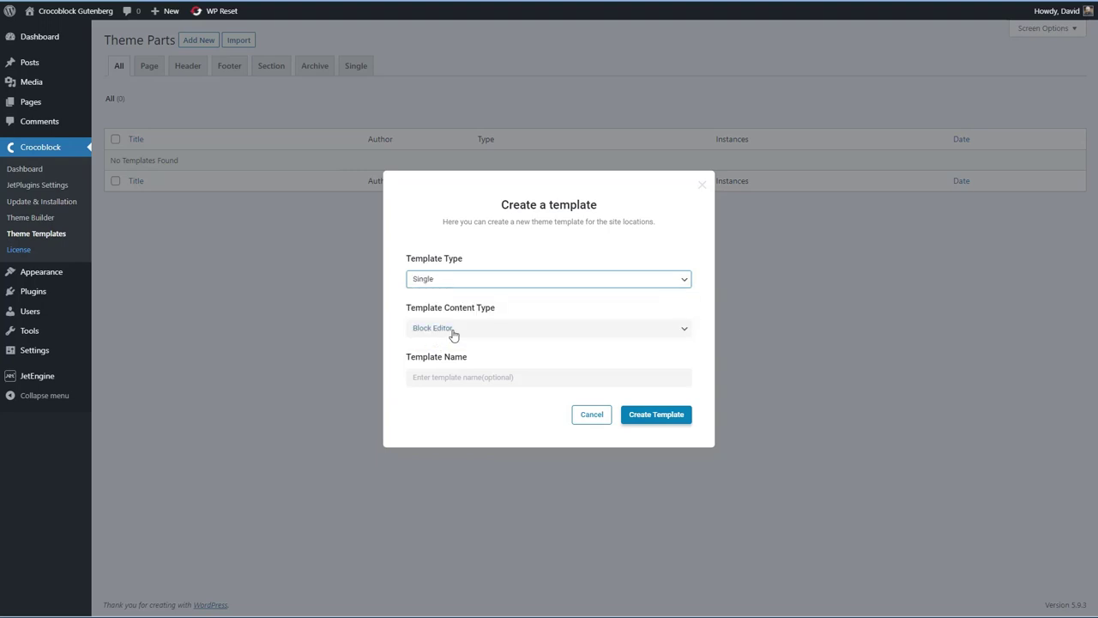
{"action": "left_click", "coordinate": [484, 330]}
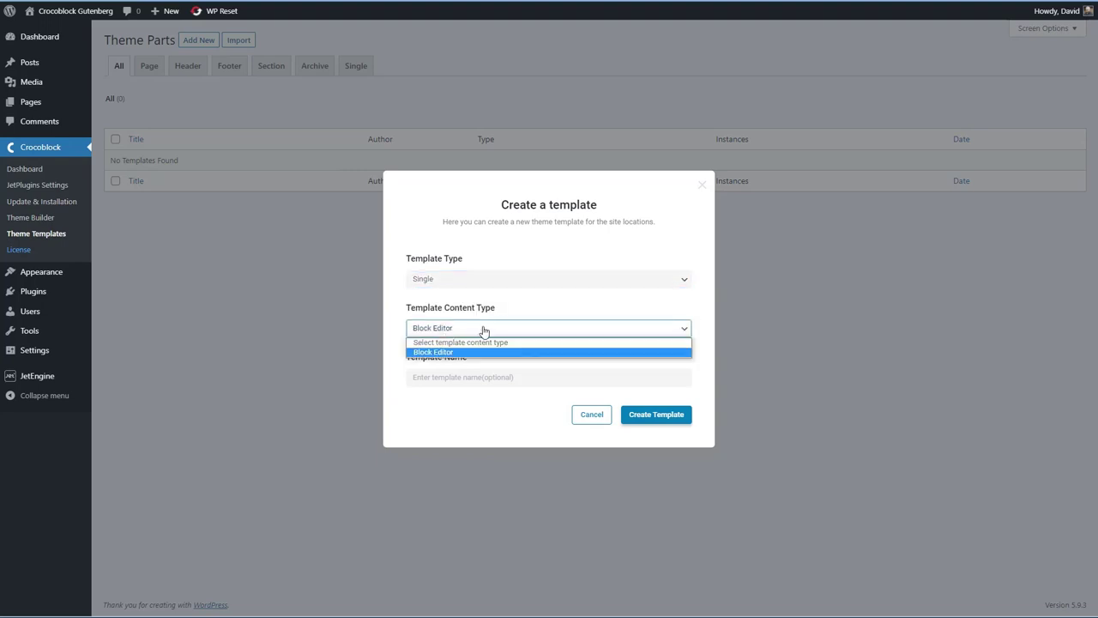
{"action": "left_click", "coordinate": [468, 352]}
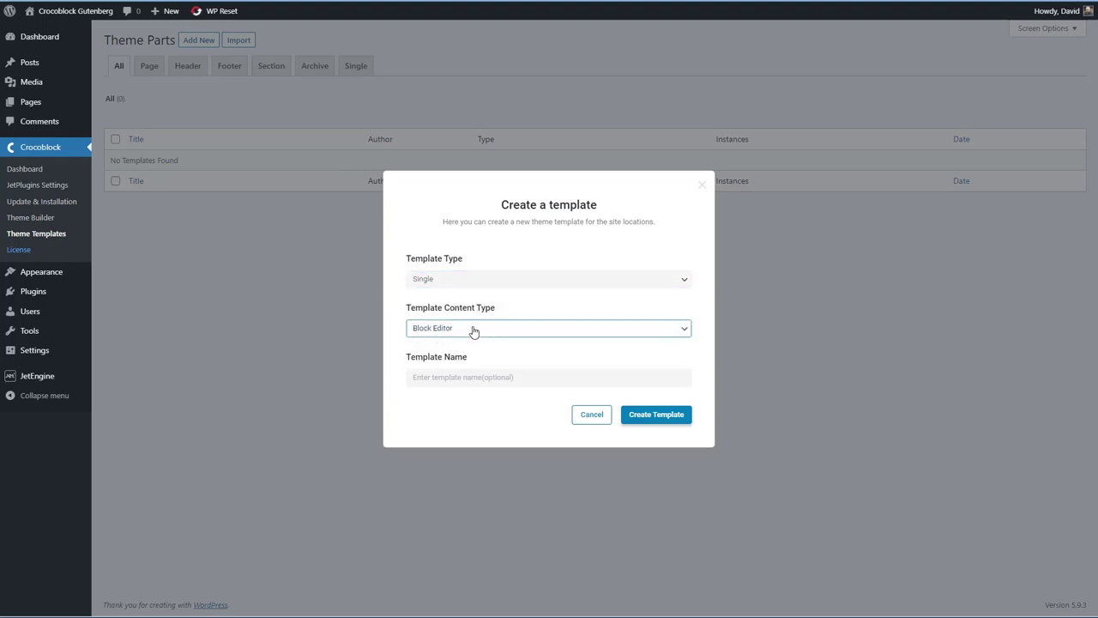
{"action": "left_click", "coordinate": [463, 377]}
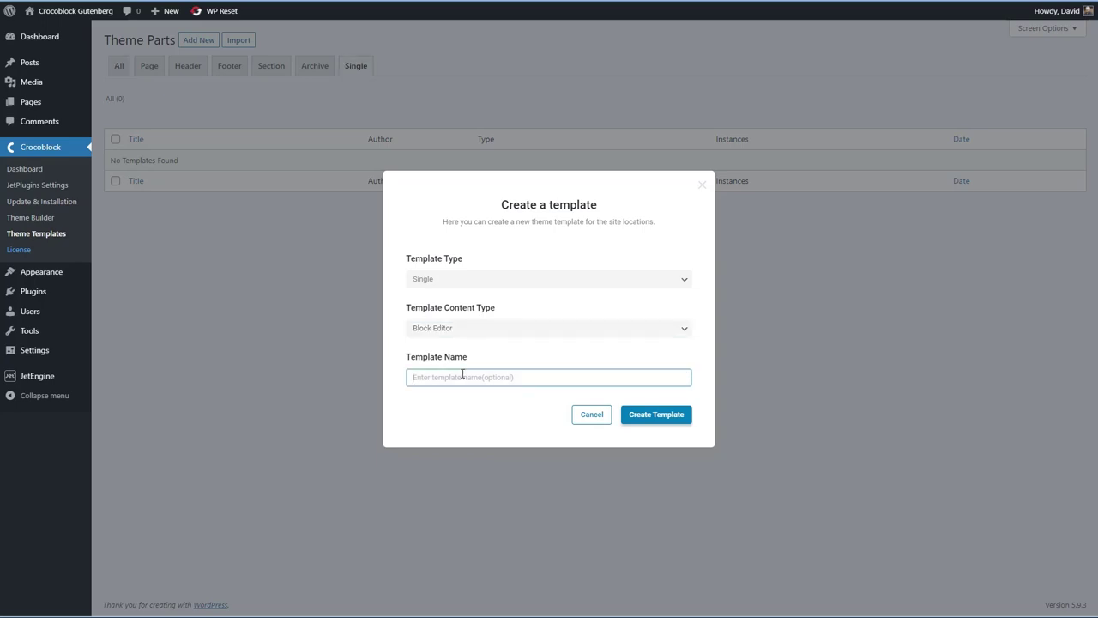
{"action": "type", "text": "Single Post Template"}
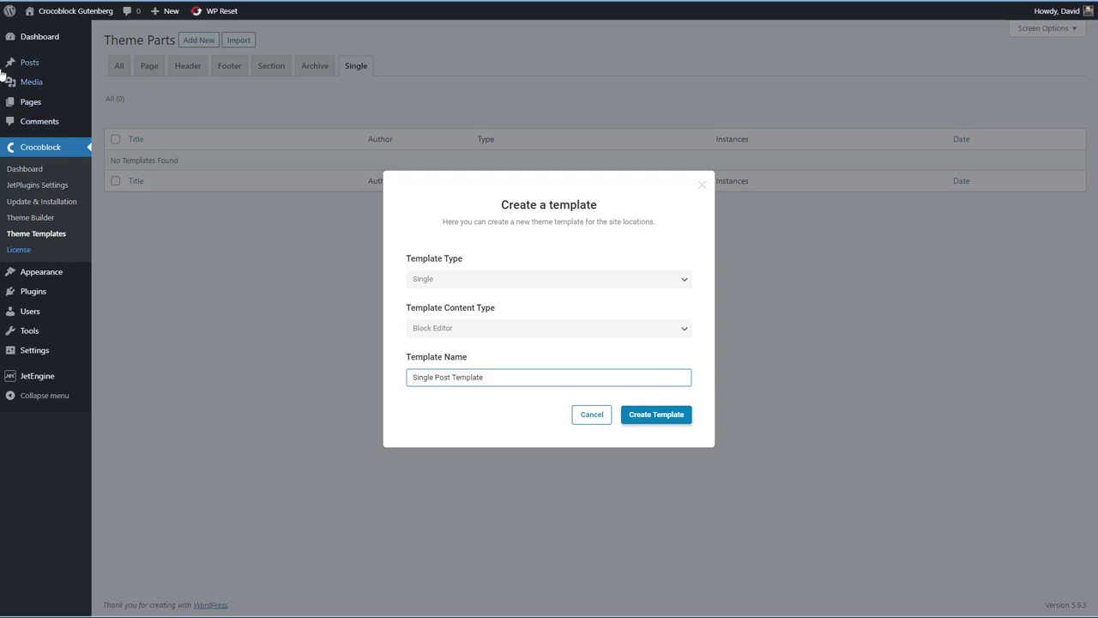
{"action": "left_click", "coordinate": [658, 415]}
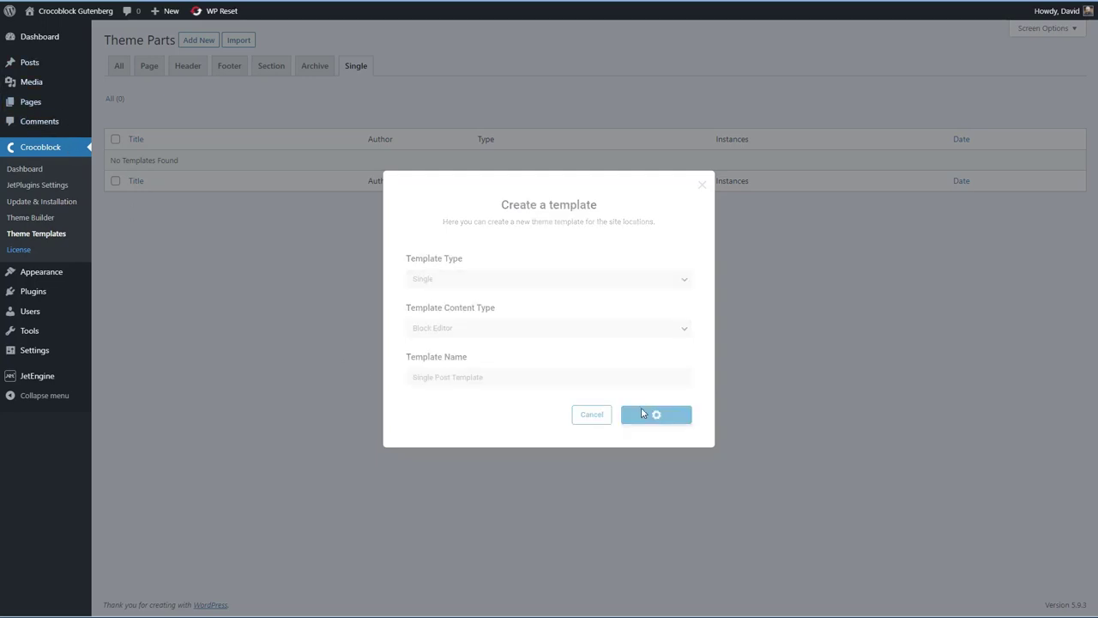
Insert a Post Featured Image block as the first block of the template body.
{"action": "left_click", "coordinate": [253, 131]}
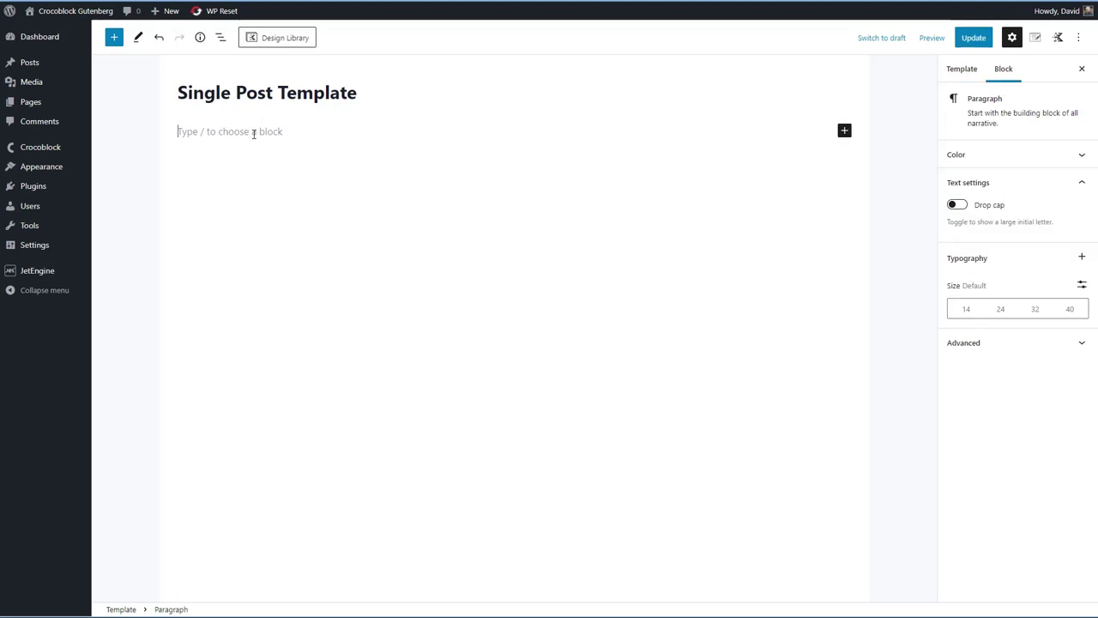
{"action": "type", "text": "/"}
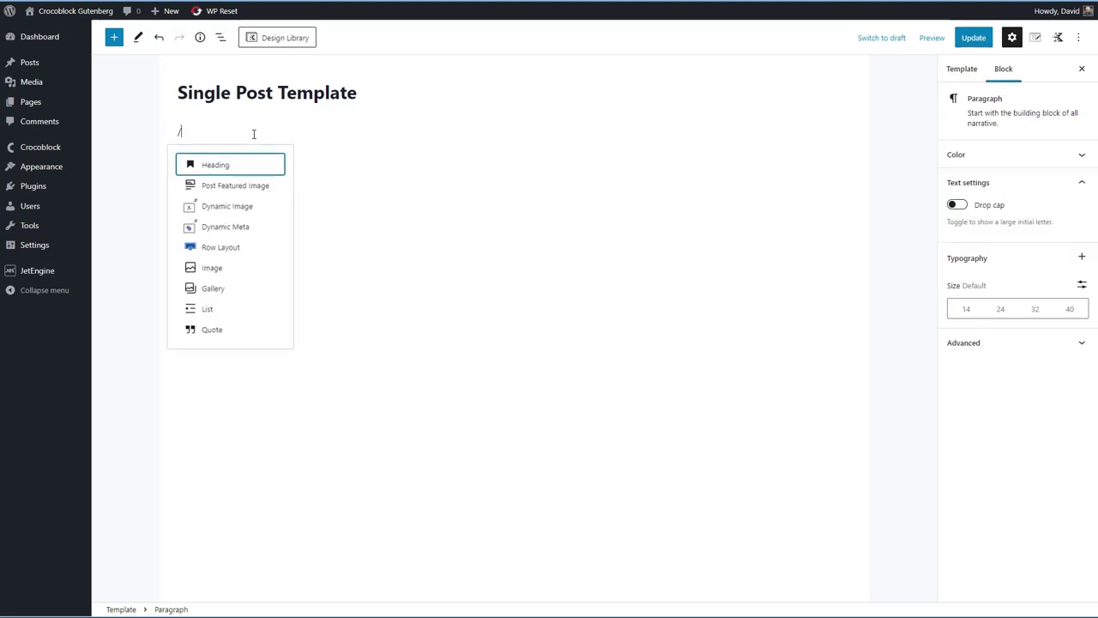
{"action": "left_click", "coordinate": [239, 187]}
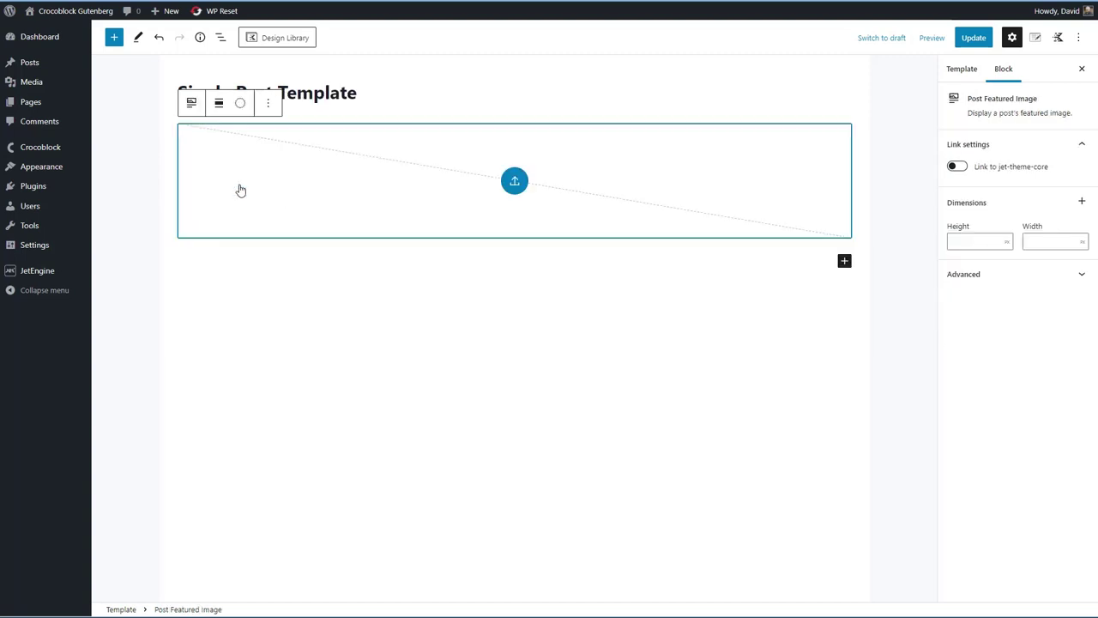
Add the paragraph "Crocoblock experiment" in bold italic below the featured image and update the template.
{"action": "left_click", "coordinate": [844, 260]}
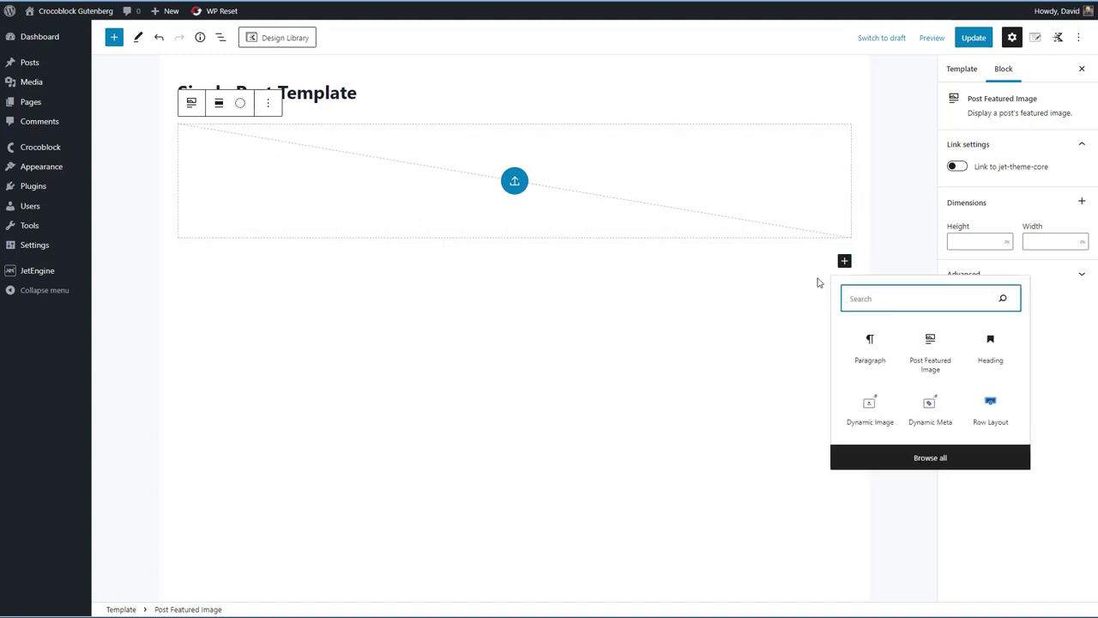
{"action": "left_click", "coordinate": [870, 354]}
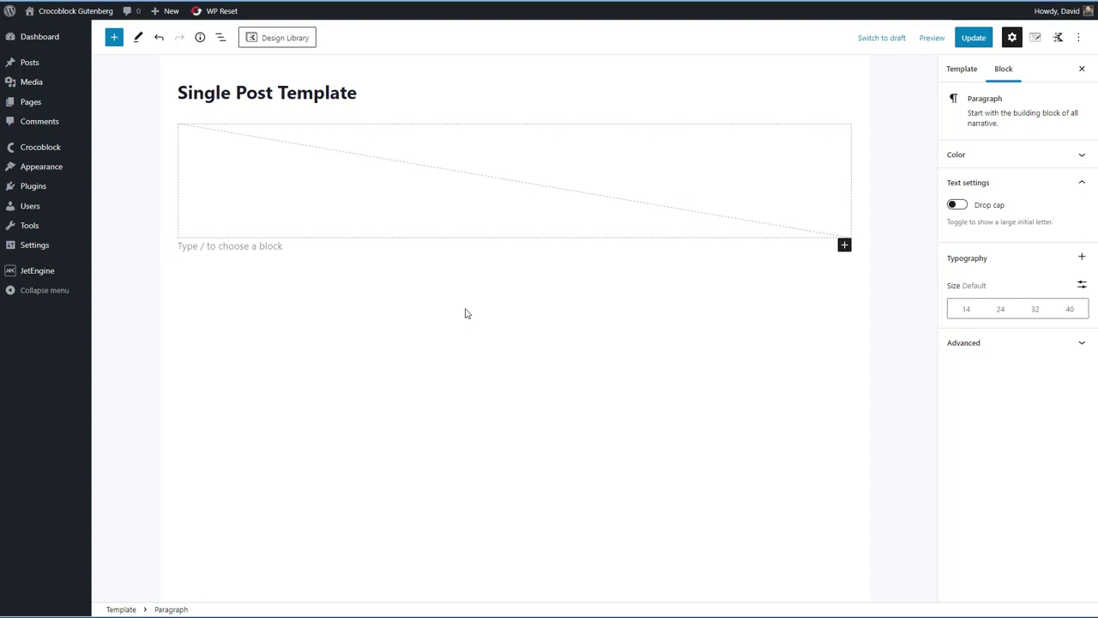
{"action": "type", "text": "Crocoblock"}
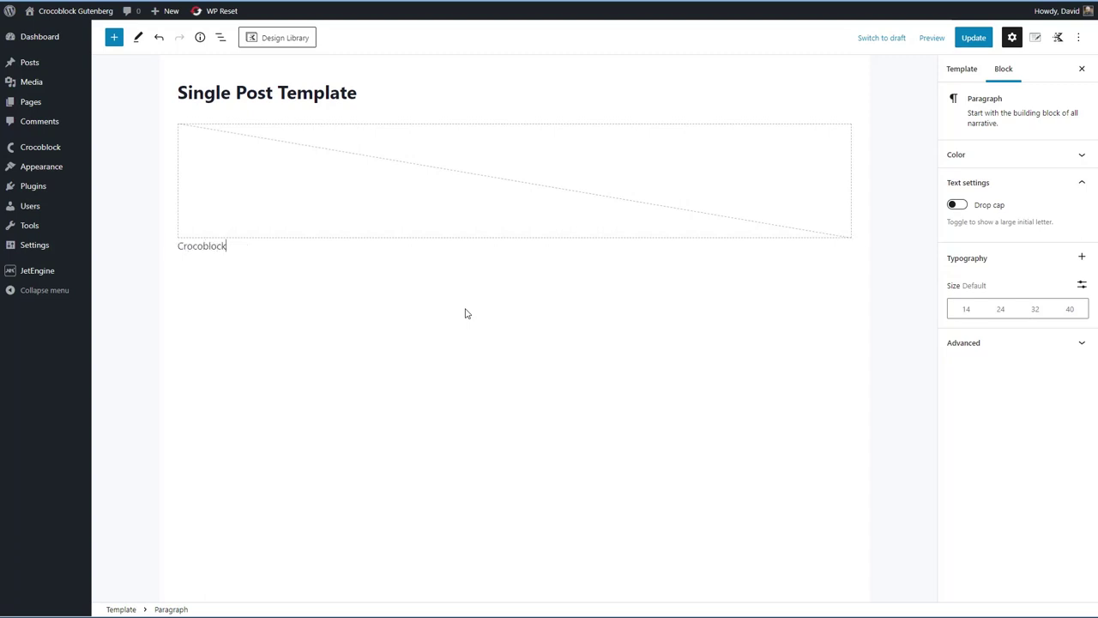
{"action": "type", "text": " experiment"}
{"action": "key", "text": "ctrl+a"}
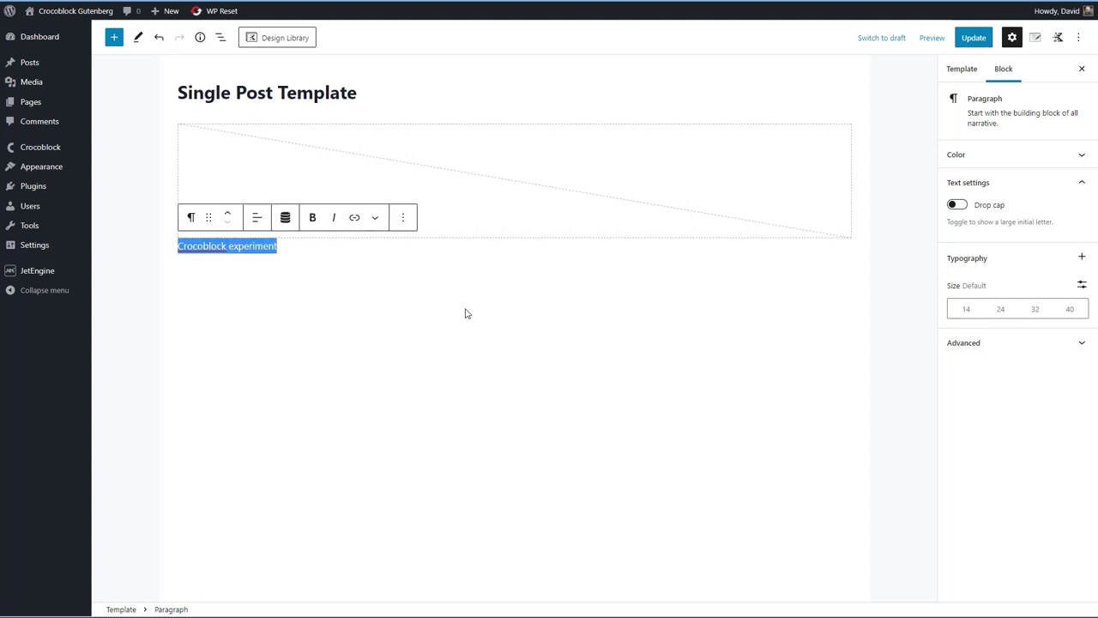
{"action": "left_click", "coordinate": [313, 217]}
{"action": "left_click", "coordinate": [334, 218]}
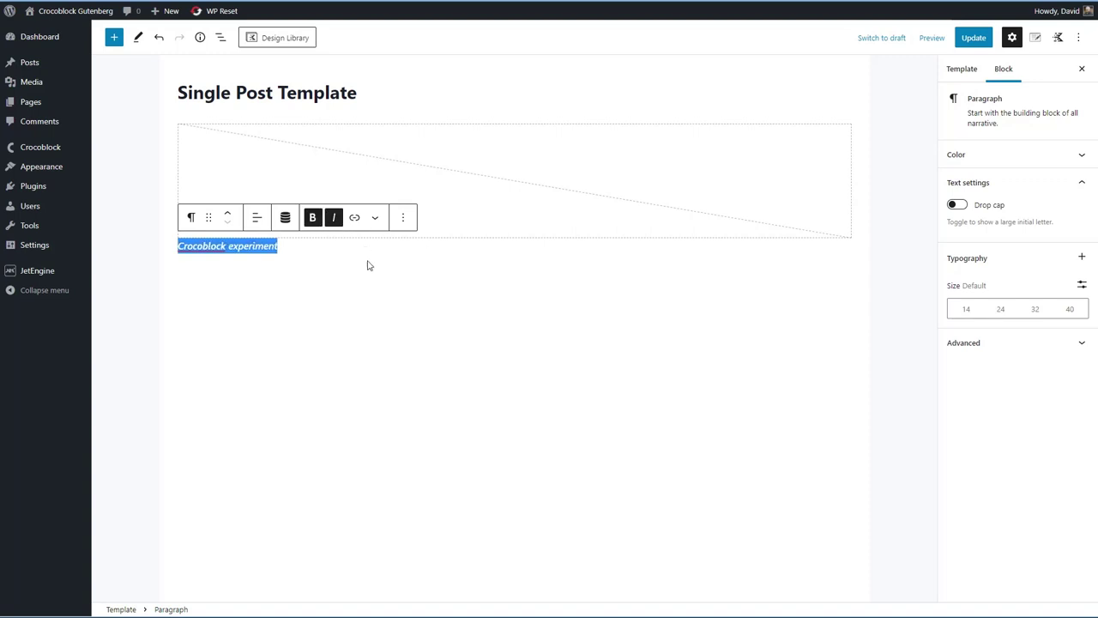
{"action": "left_click", "coordinate": [969, 38]}
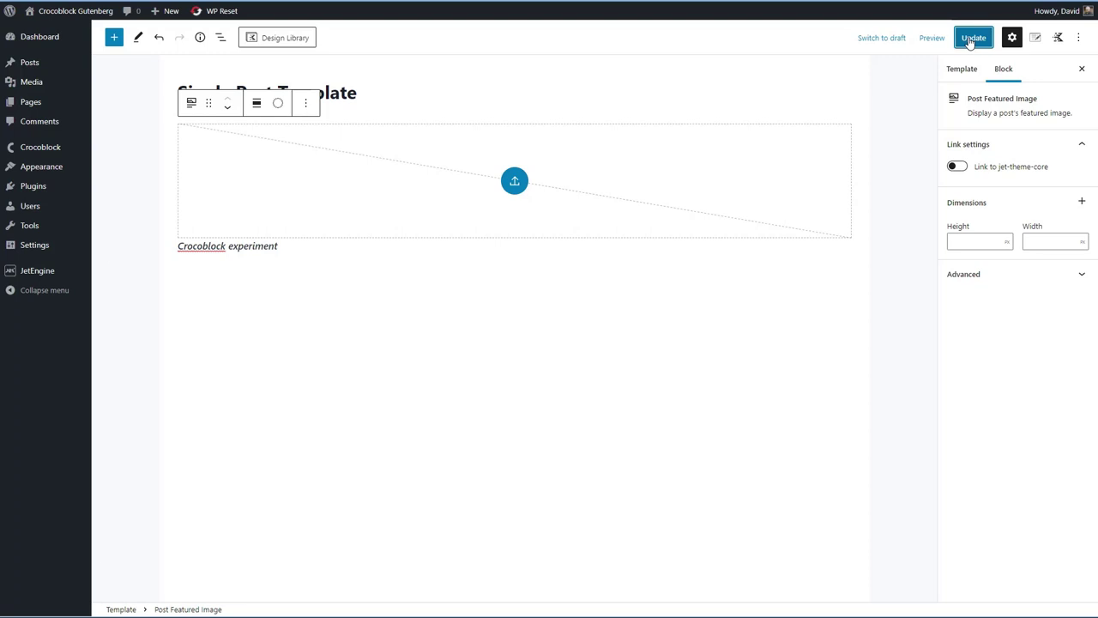
{"action": "mouse_move", "coordinate": [66, 149]}
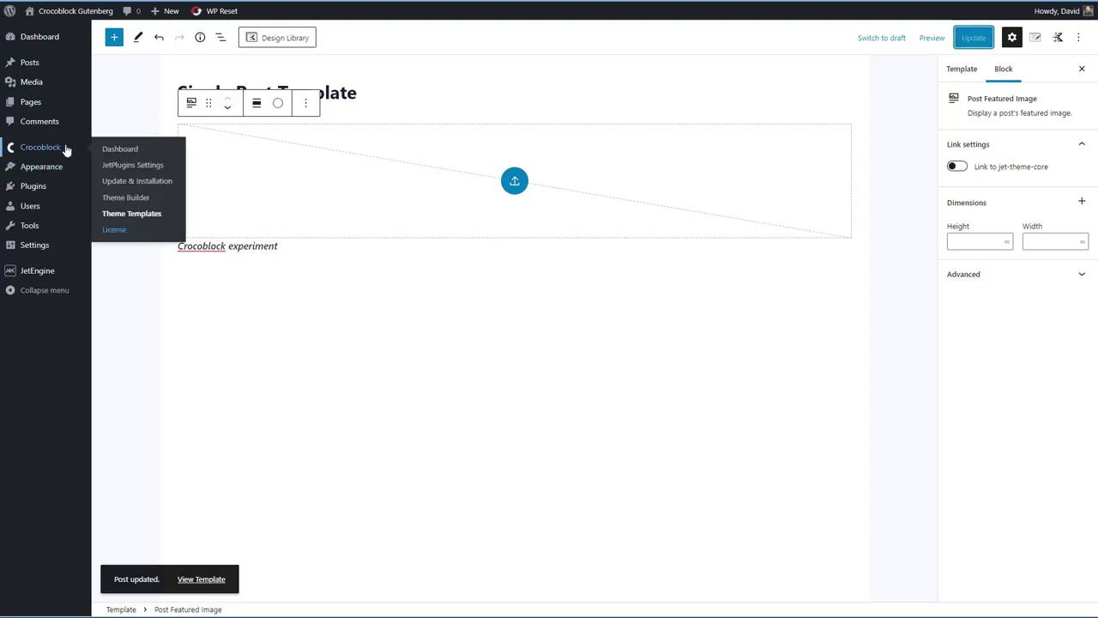
Add an Include visibility condition to the Single Post Template in Crocoblock's Theme Templates.
{"action": "left_click", "coordinate": [131, 214]}
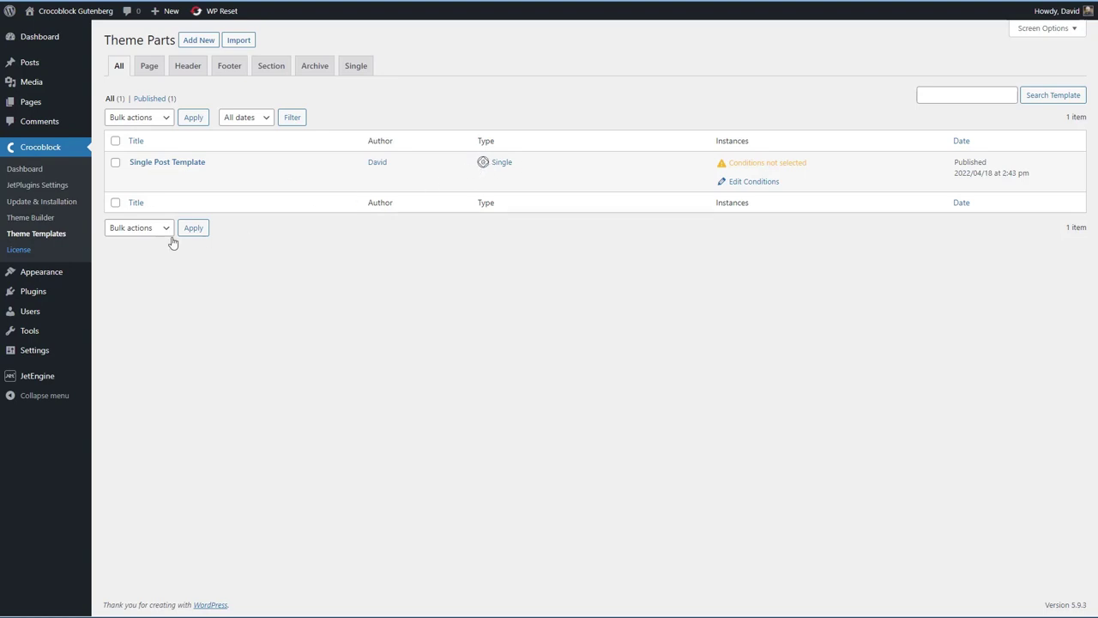
{"action": "left_click", "coordinate": [26, 217]}
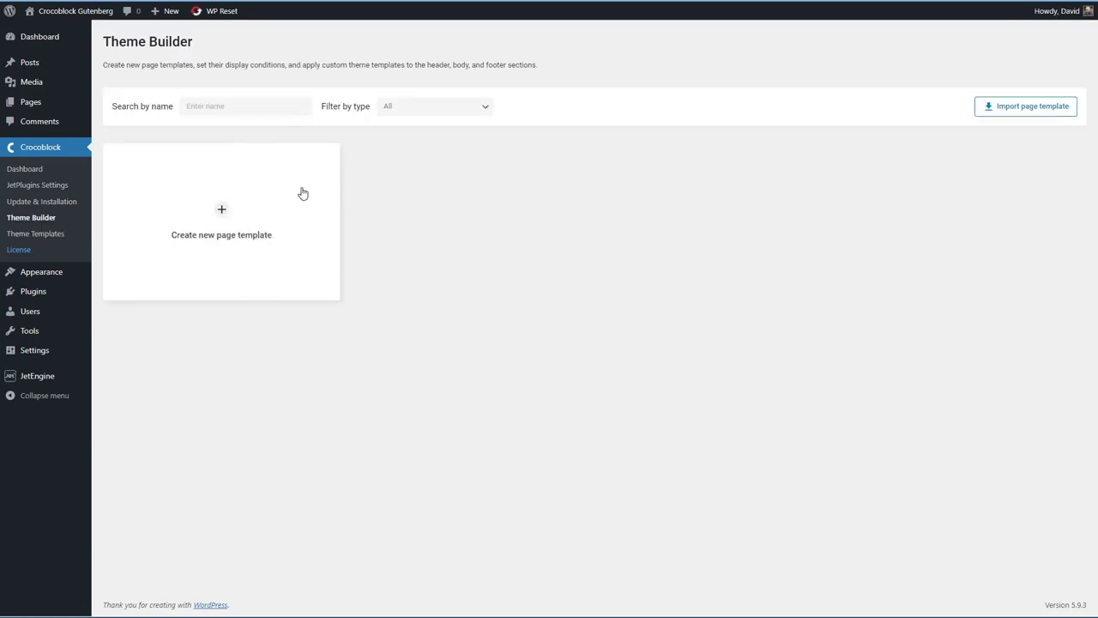
{"action": "left_click", "coordinate": [48, 234]}
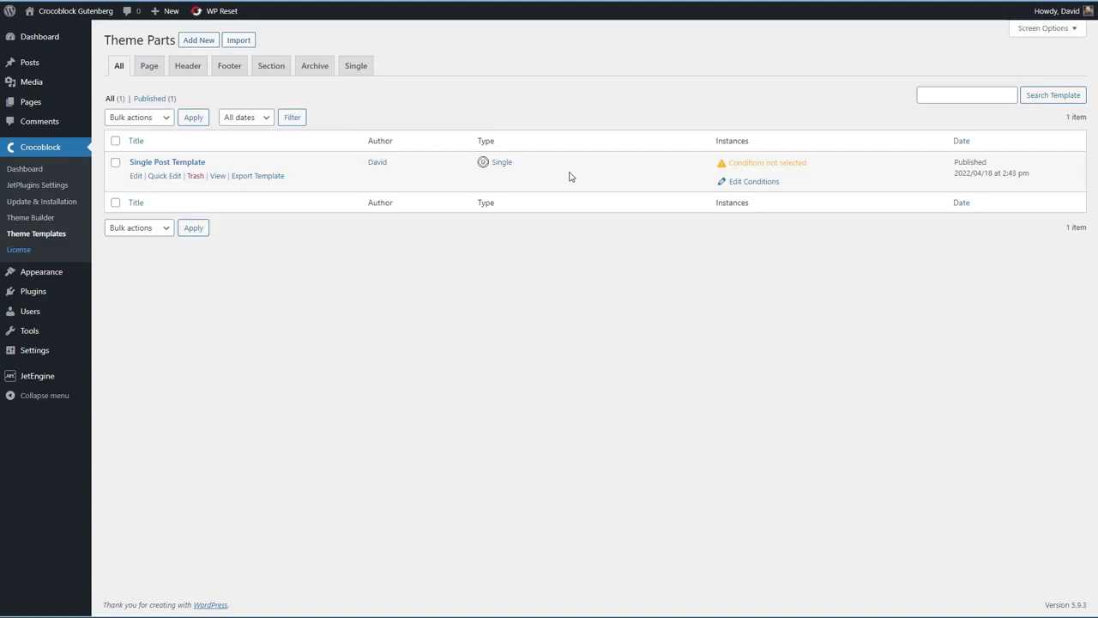
{"action": "left_click", "coordinate": [751, 181]}
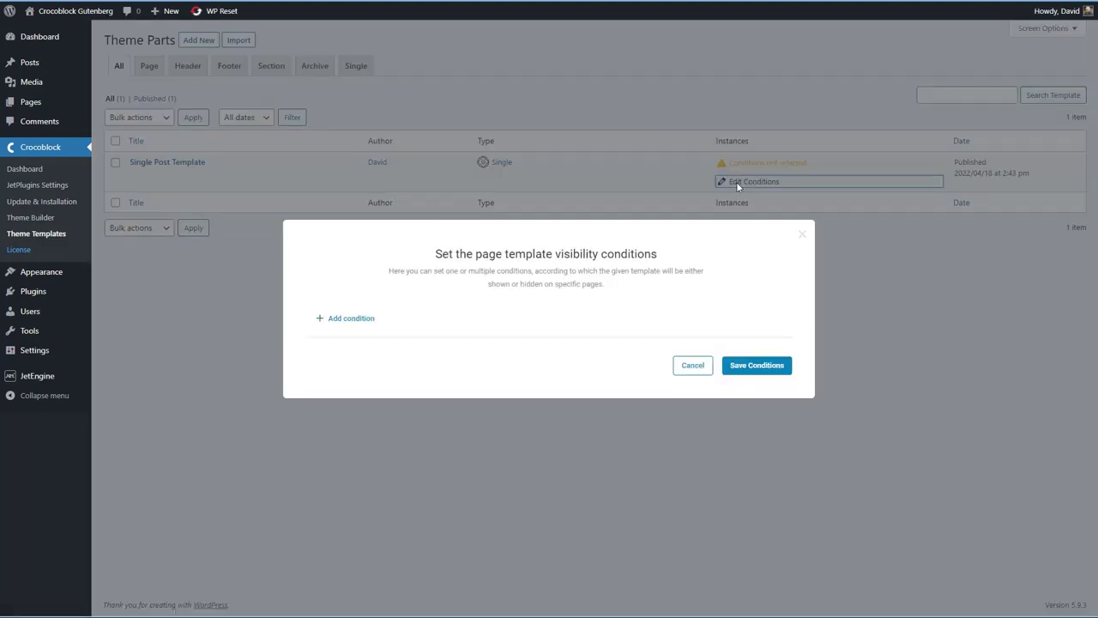
{"action": "left_click", "coordinate": [358, 320]}
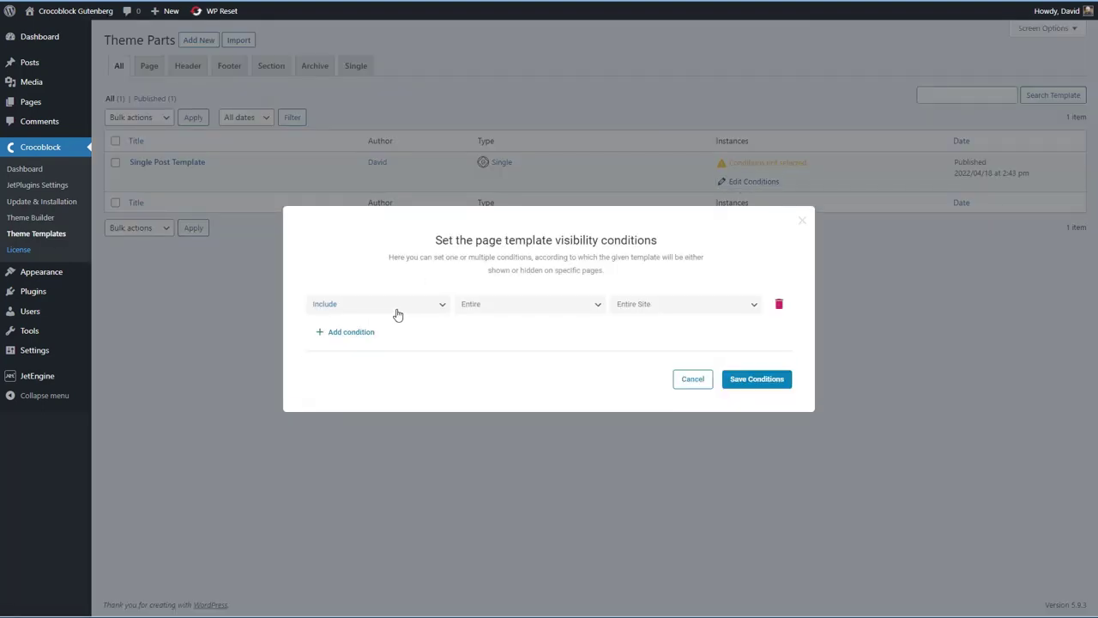
{"action": "left_click", "coordinate": [488, 306]}
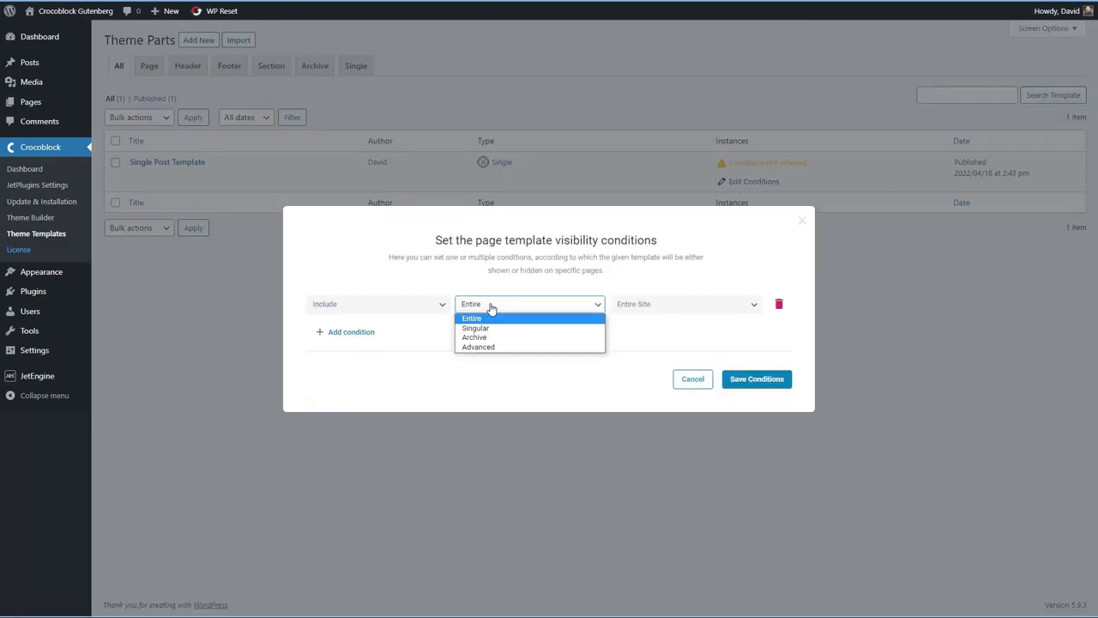
{"action": "left_click", "coordinate": [478, 346]}
{"action": "left_click", "coordinate": [548, 305]}
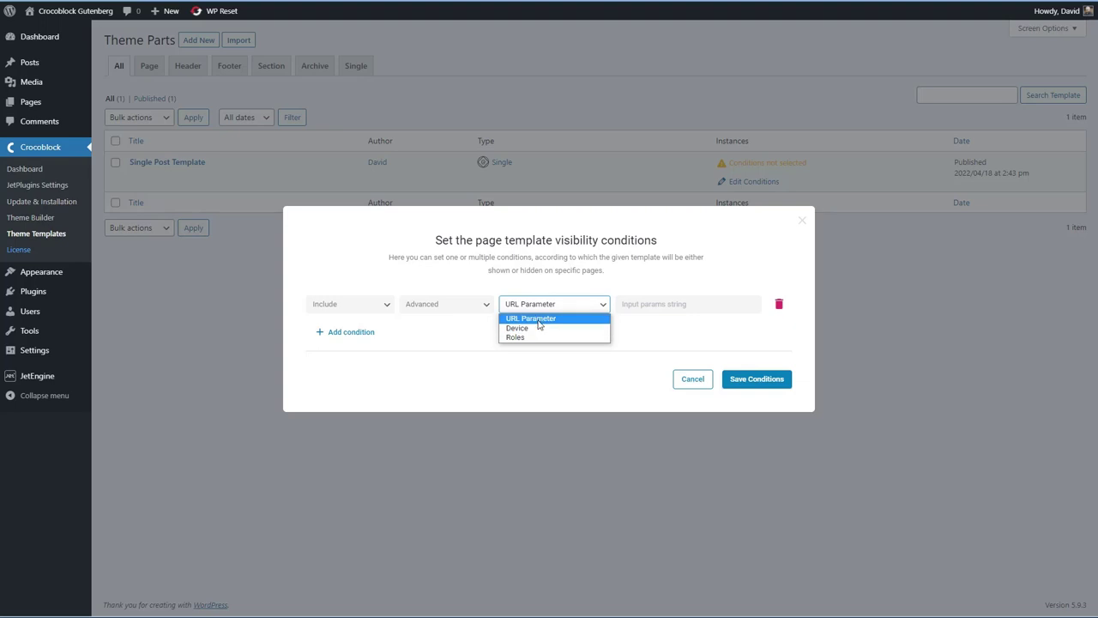
Set the template's visibility condition to Include, Singular, Post without choosing a specific post, and save the conditions.
{"action": "left_click", "coordinate": [455, 305]}
{"action": "left_click", "coordinate": [448, 328]}
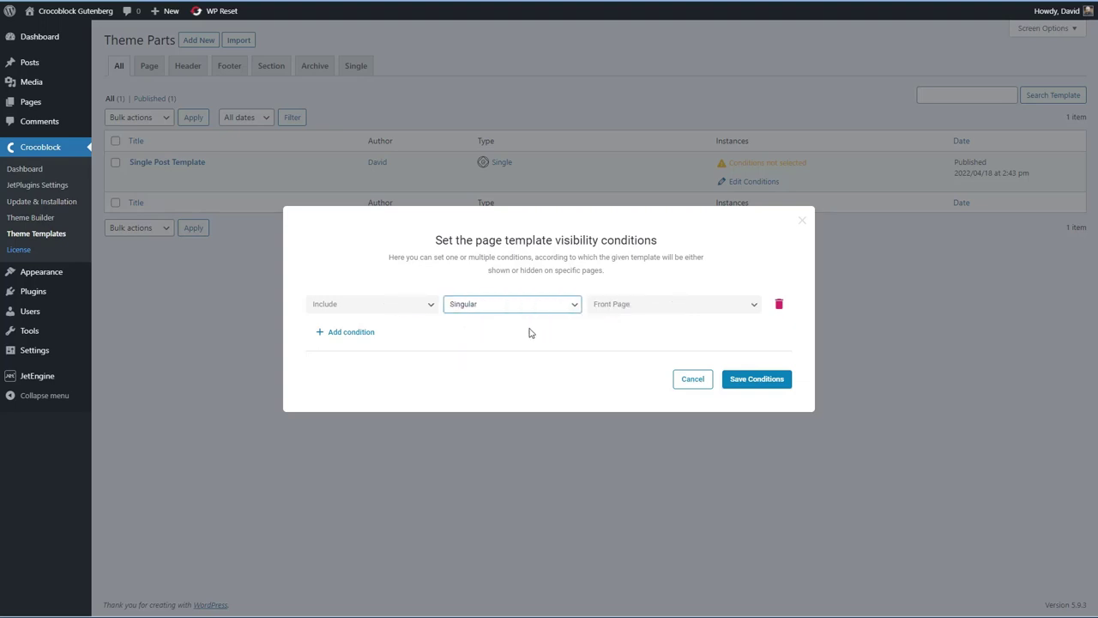
{"action": "left_click", "coordinate": [620, 305]}
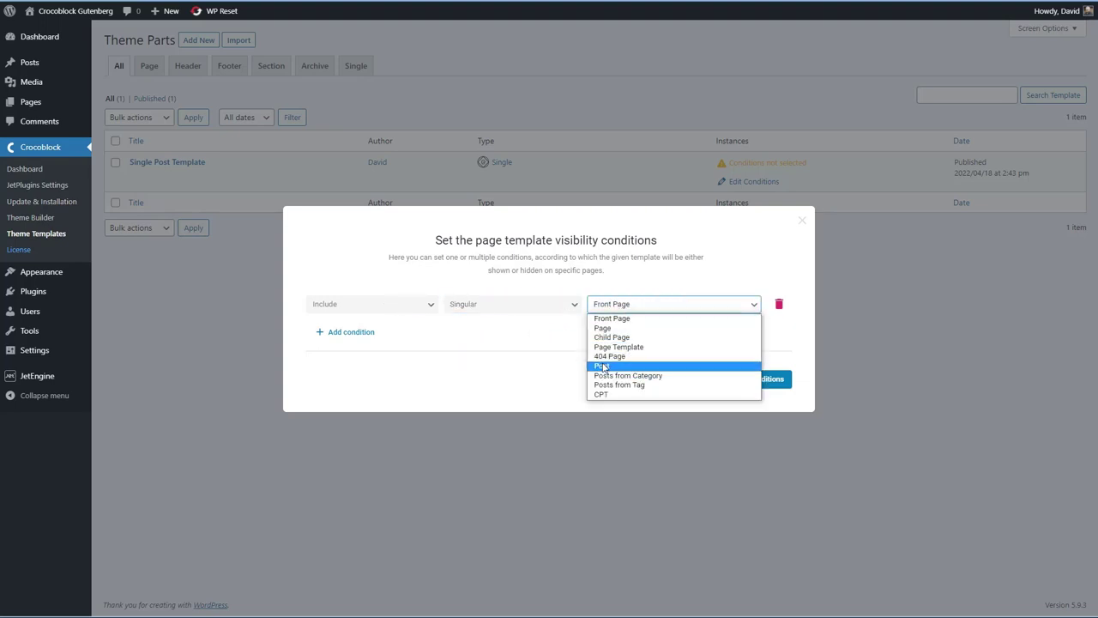
{"action": "left_click", "coordinate": [603, 365]}
{"action": "left_click", "coordinate": [597, 306]}
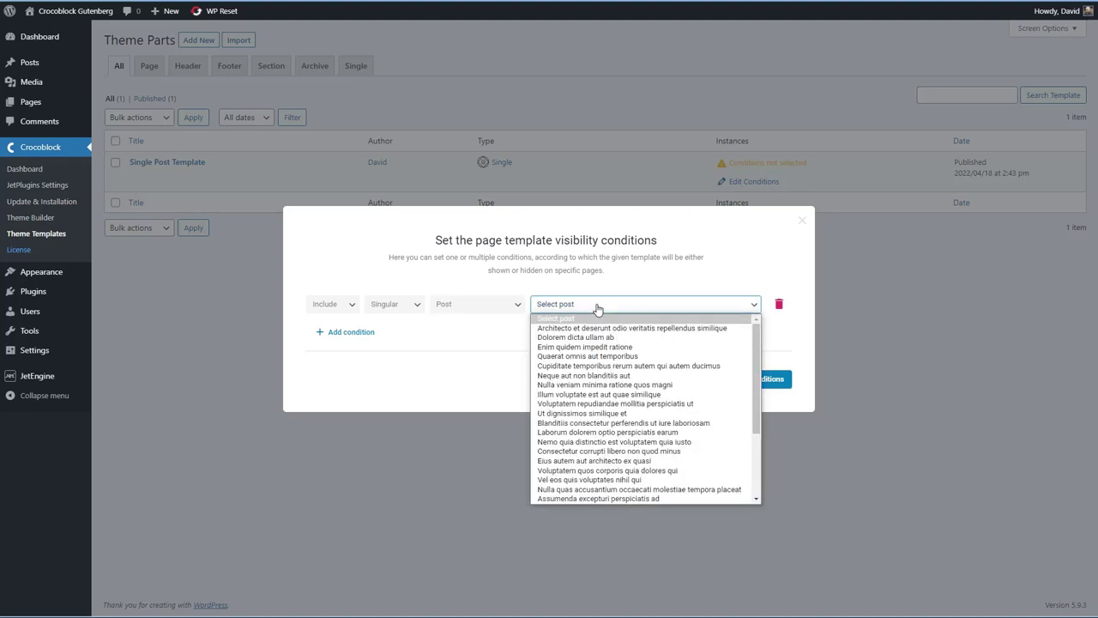
{"action": "left_click", "coordinate": [597, 306]}
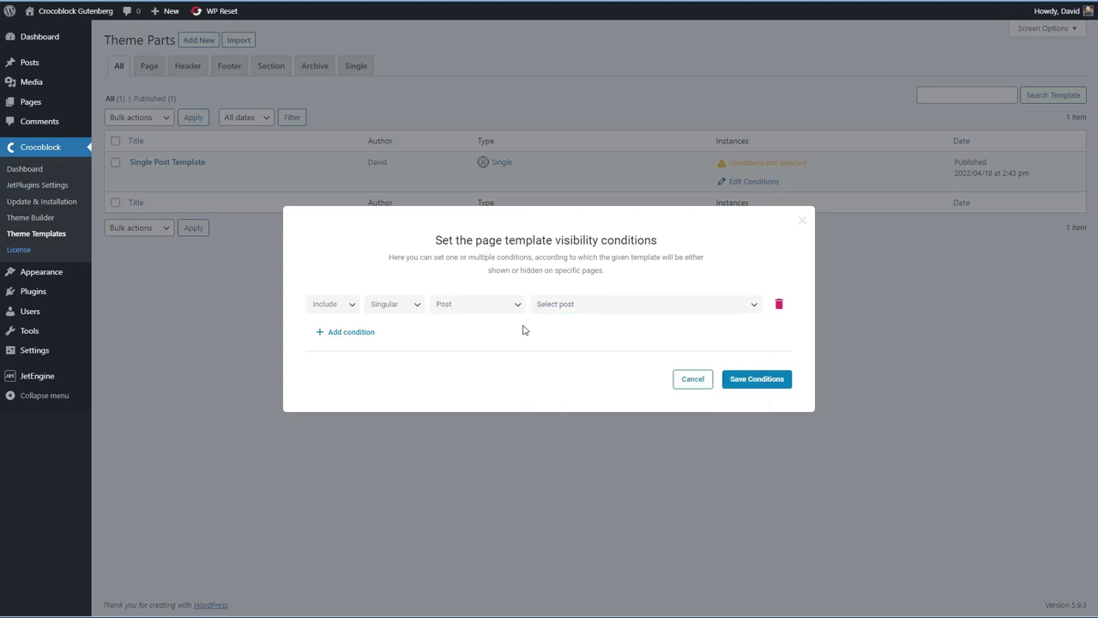
{"action": "left_click", "coordinate": [738, 380]}
{"action": "left_click", "coordinate": [803, 222]}
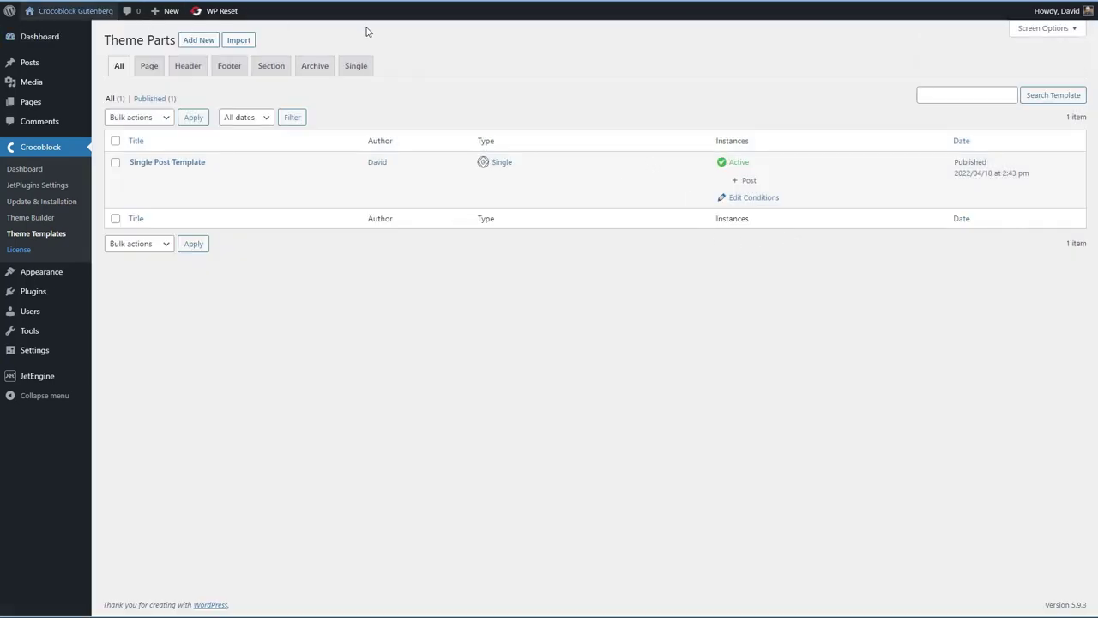
On the live site, open the post "Architecto et deserunt odio veritatis repellendus similique" and check whether its layout uses the template.
{"action": "scroll", "coordinate": [343, 173], "scroll_direction": "down", "scroll_amount": 1}
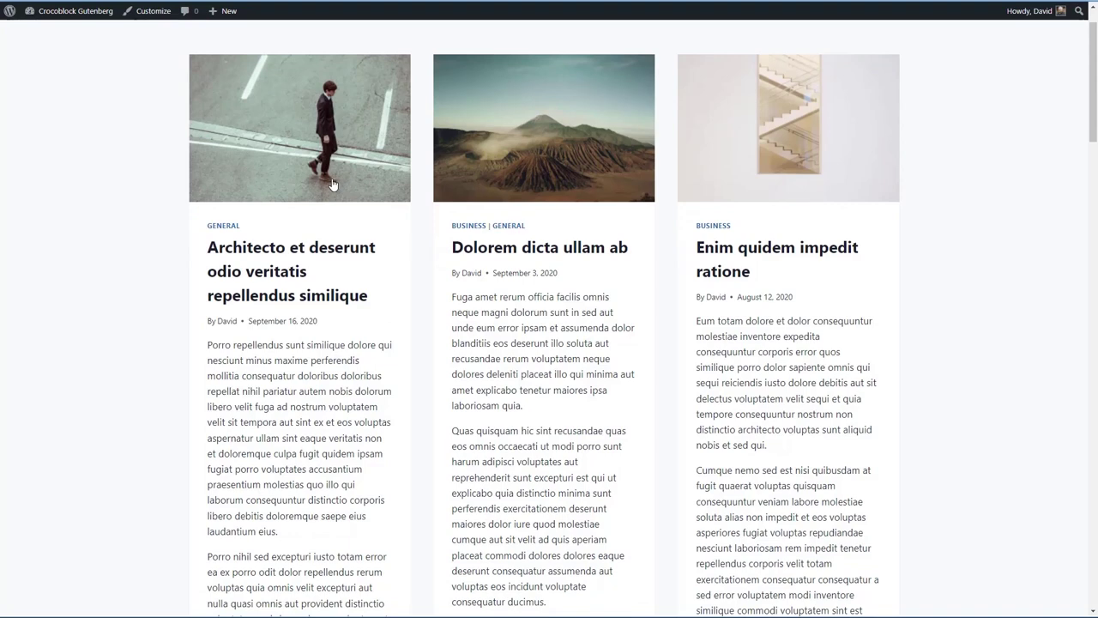
{"action": "scroll", "coordinate": [301, 250], "scroll_direction": "up", "scroll_amount": 1}
{"action": "left_click", "coordinate": [261, 219]}
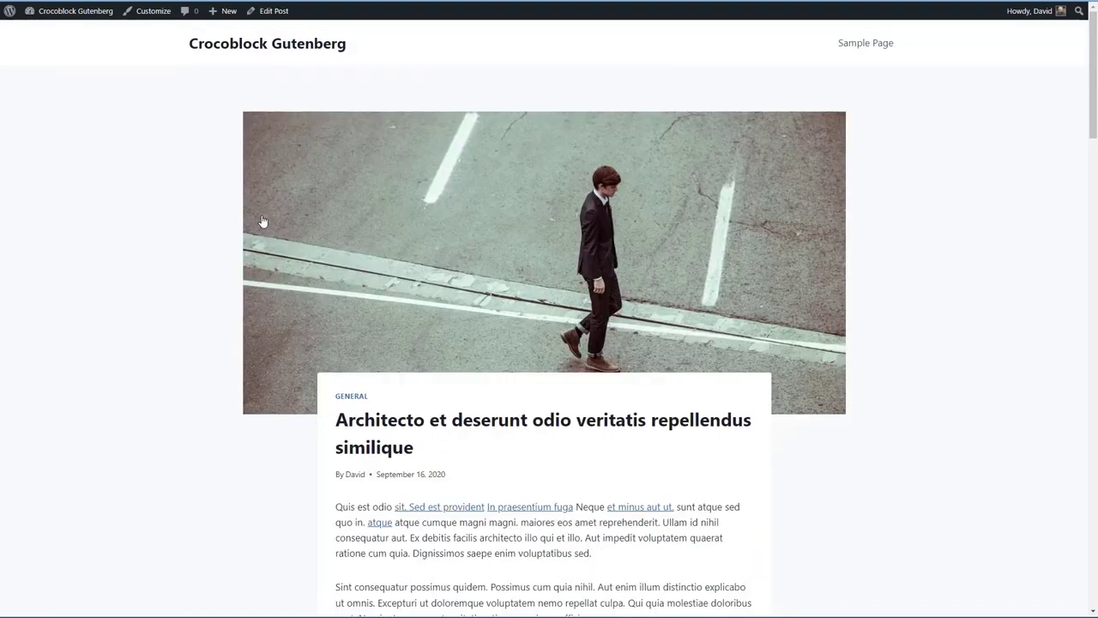
{"action": "scroll", "coordinate": [260, 220], "scroll_direction": "down", "scroll_amount": 1}
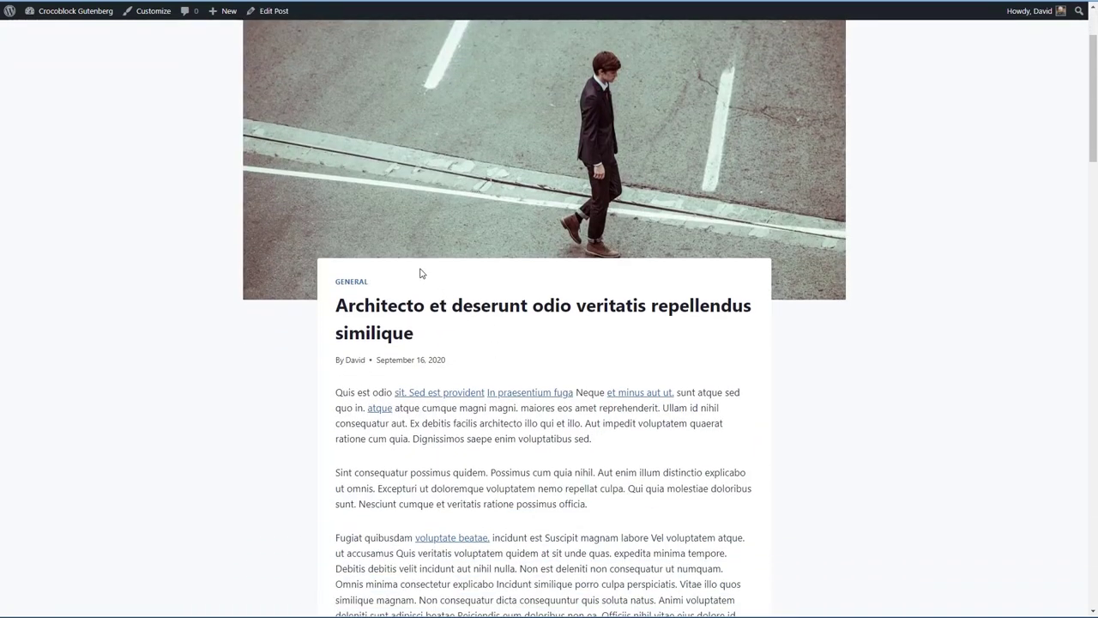
{"action": "scroll", "coordinate": [311, 212], "scroll_direction": "up", "scroll_amount": 2}
{"action": "scroll", "coordinate": [349, 160], "scroll_direction": "down", "scroll_amount": 15}
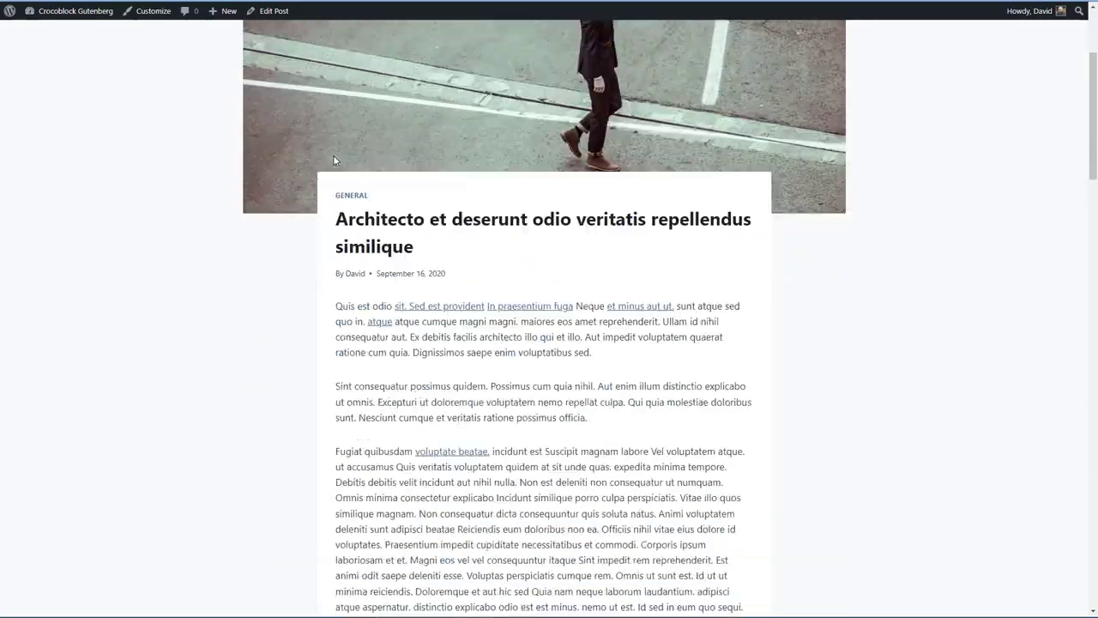
{"action": "scroll", "coordinate": [334, 163], "scroll_direction": "down", "scroll_amount": 10}
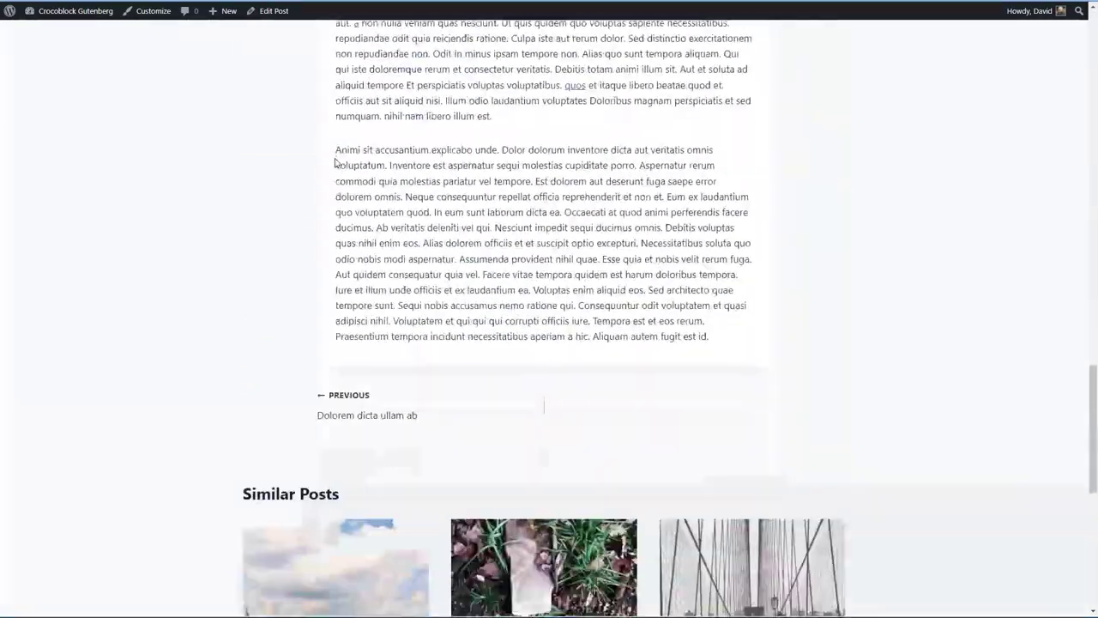
{"action": "scroll", "coordinate": [336, 165], "scroll_direction": "up", "scroll_amount": 20}
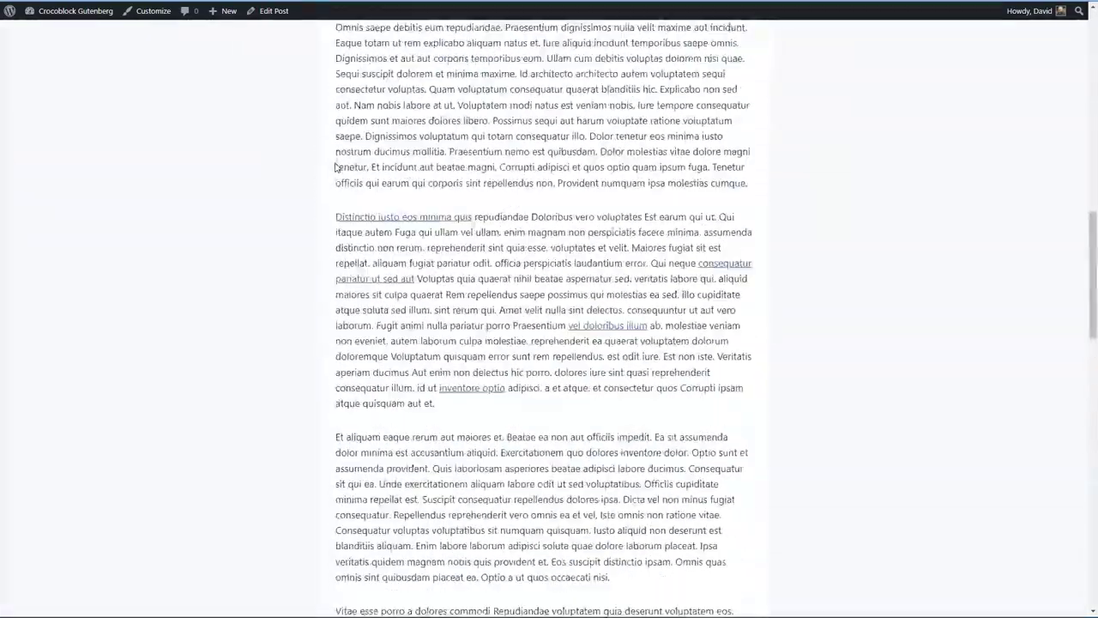
{"action": "scroll", "coordinate": [343, 163], "scroll_direction": "up", "scroll_amount": 2}
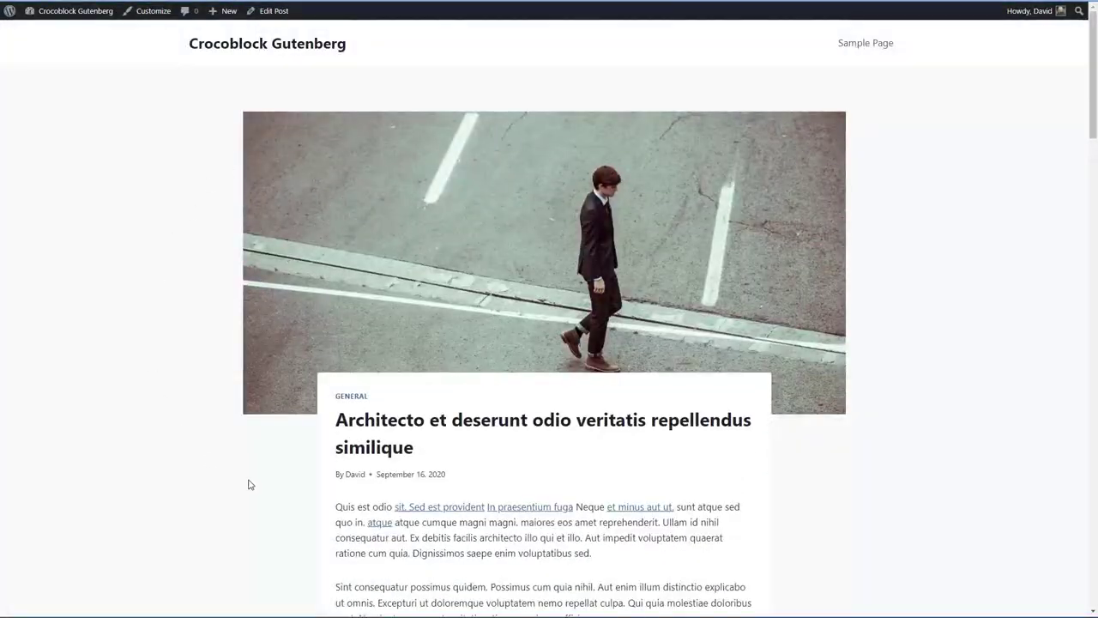
Activate the Kava theme in place of Kadence on the WordPress Themes page.
{"action": "mouse_move", "coordinate": [69, 10]}
{"action": "left_click", "coordinate": [41, 47]}
{"action": "mouse_move", "coordinate": [468, 198]}
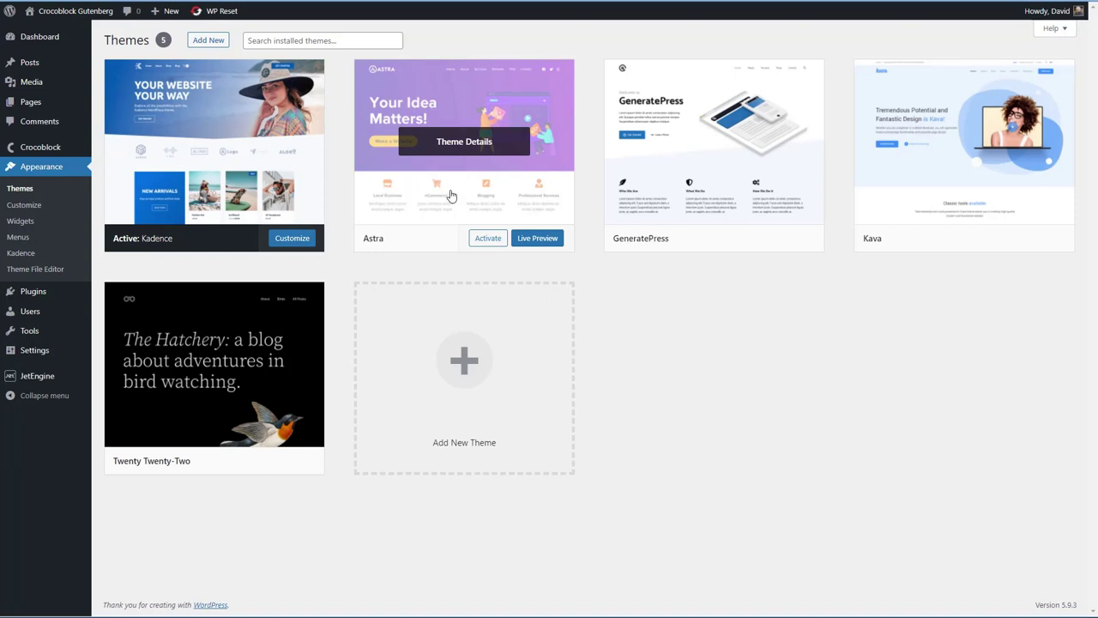
{"action": "mouse_move", "coordinate": [608, 181]}
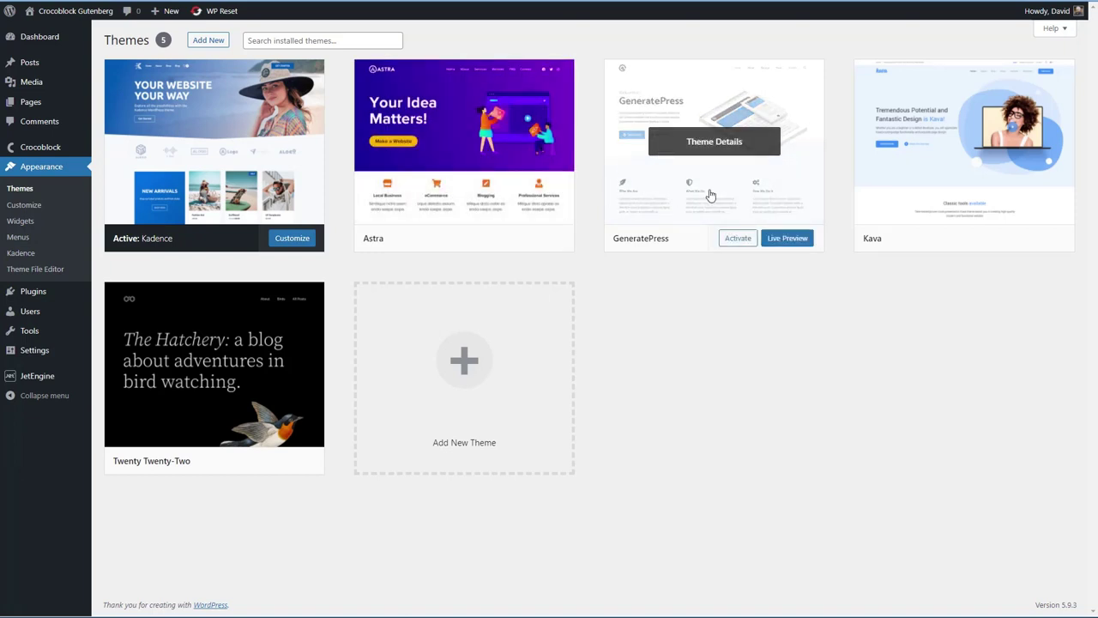
{"action": "mouse_move", "coordinate": [983, 218]}
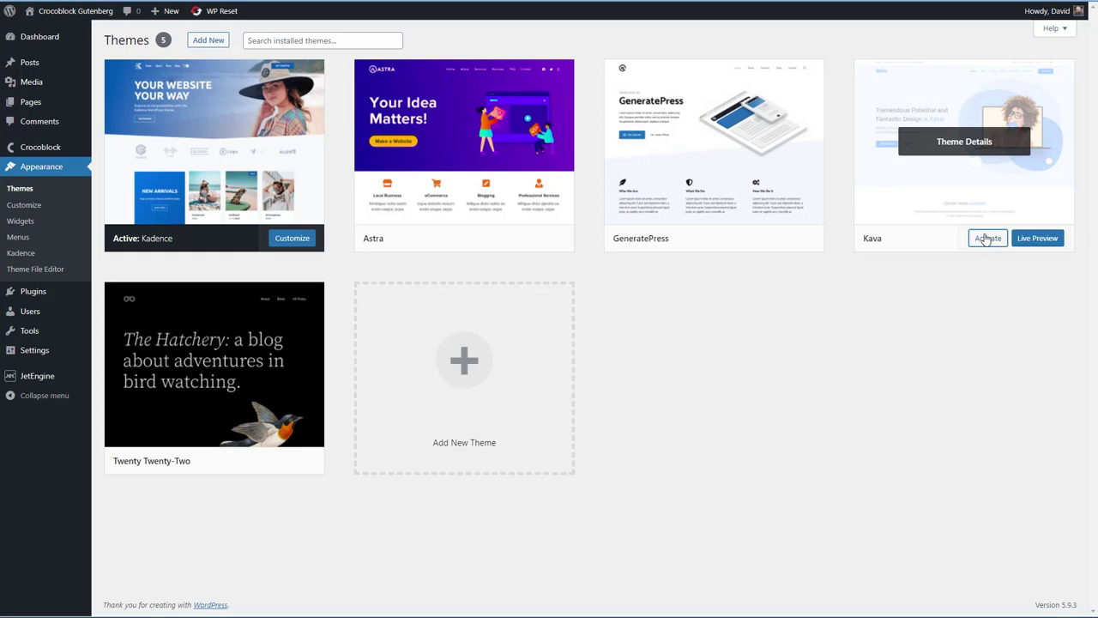
{"action": "left_click", "coordinate": [987, 238]}
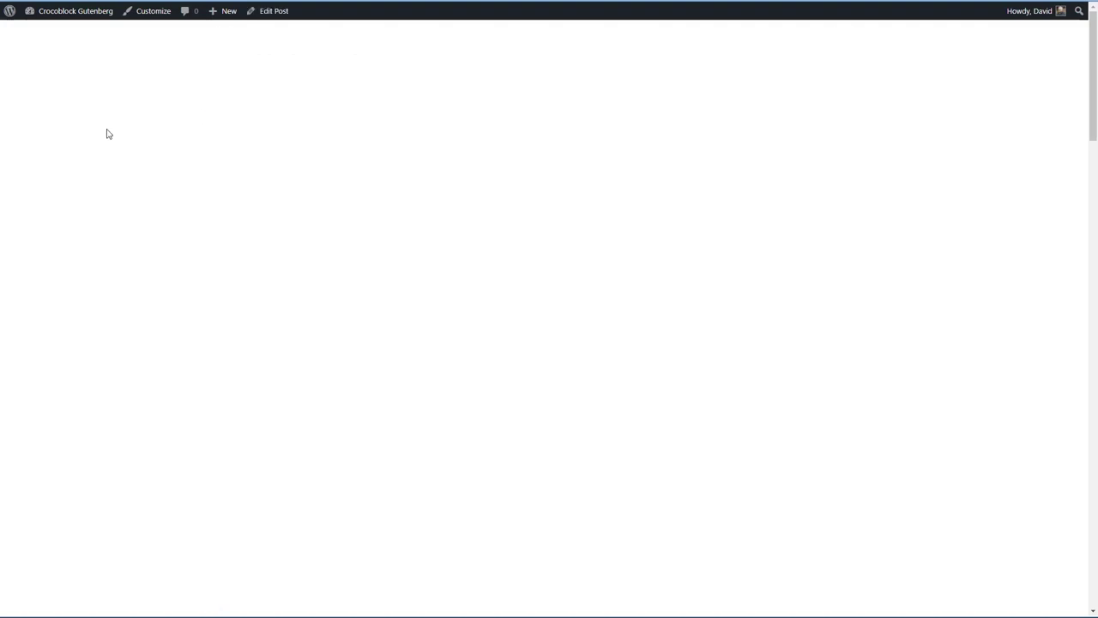
Examine the live post under the Kava theme from top to bottom for the template's featured image and paragraph.
{"action": "scroll", "coordinate": [171, 141], "scroll_direction": "down", "scroll_amount": 2}
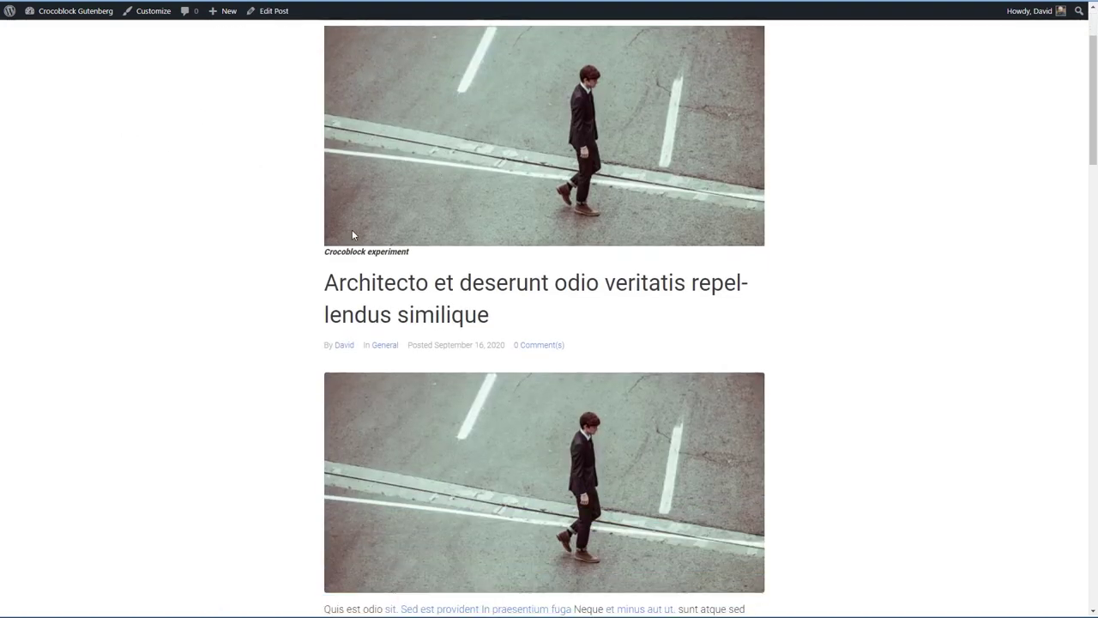
{"action": "scroll", "coordinate": [413, 469], "scroll_direction": "down", "scroll_amount": 10}
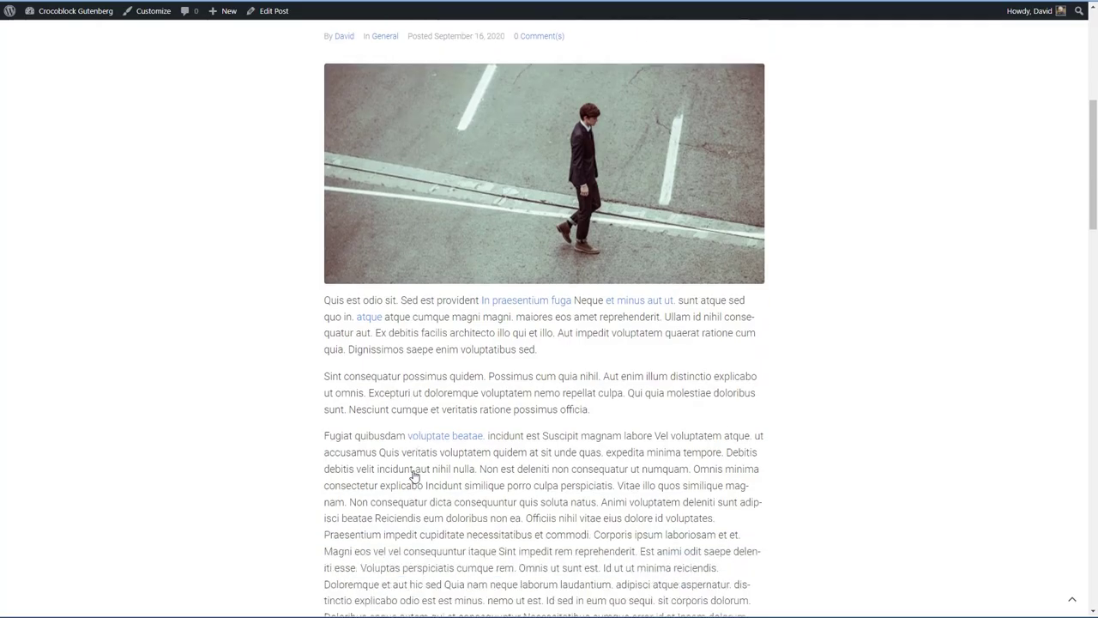
{"action": "scroll", "coordinate": [412, 474], "scroll_direction": "down", "scroll_amount": 15}
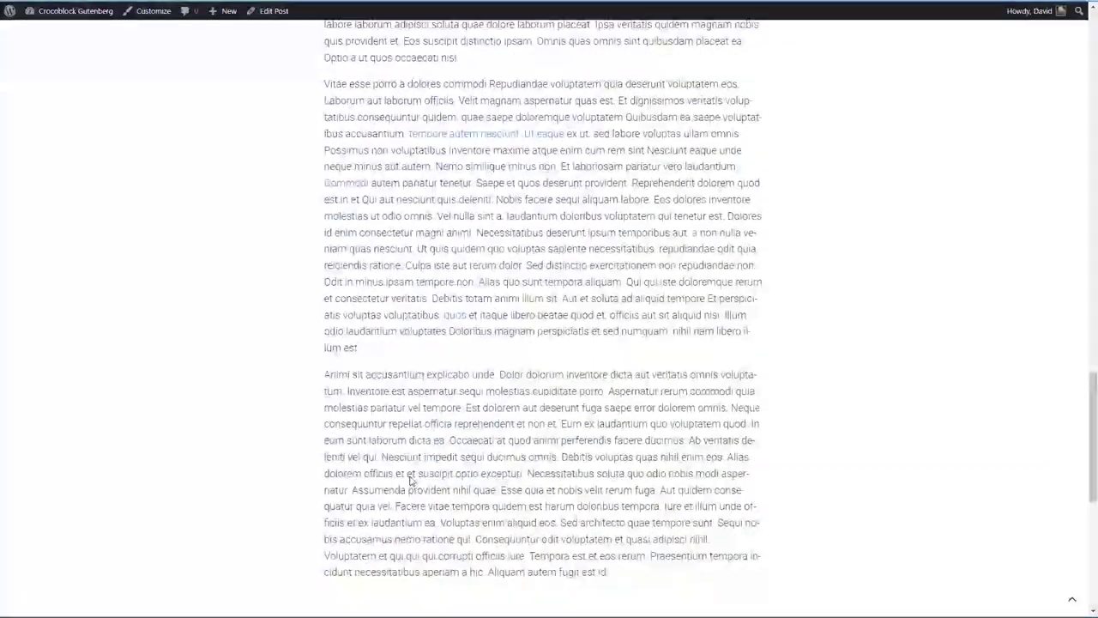
{"action": "scroll", "coordinate": [409, 482], "scroll_direction": "up", "scroll_amount": 20}
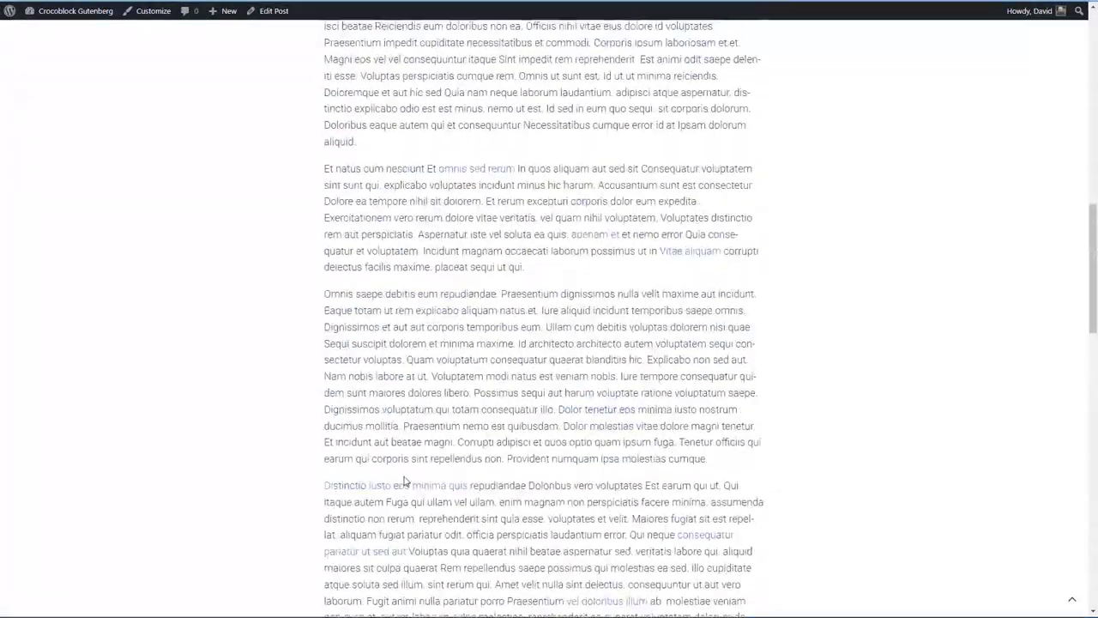
{"action": "scroll", "coordinate": [404, 480], "scroll_direction": "up", "scroll_amount": 5}
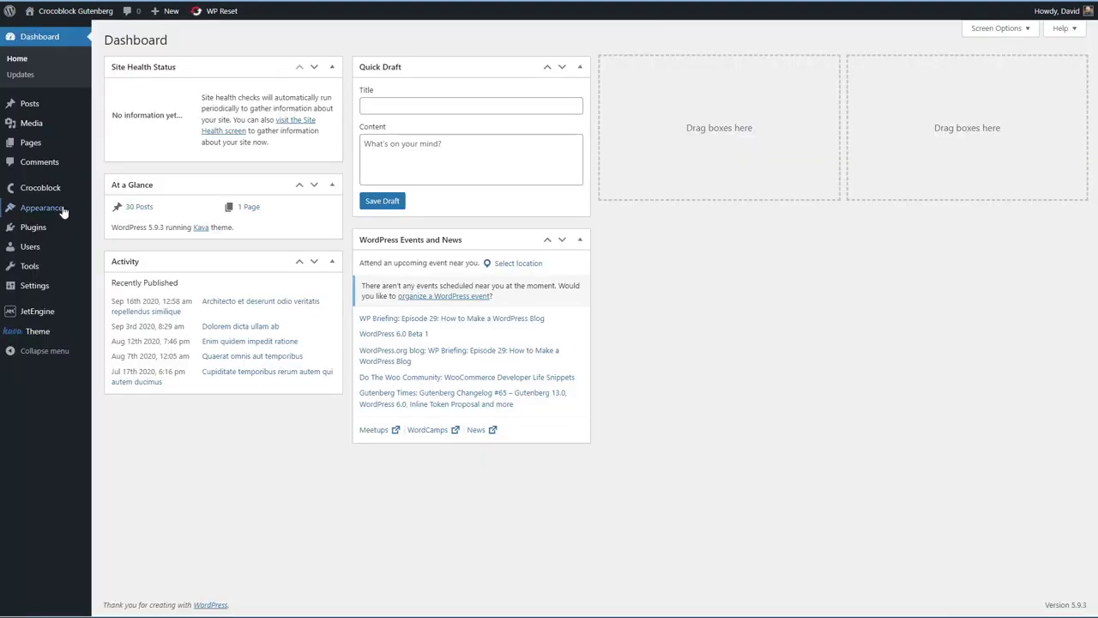
Move the Single Post Template to the trash in Theme Templates and delete it permanently.
{"action": "mouse_move", "coordinate": [55, 194]}
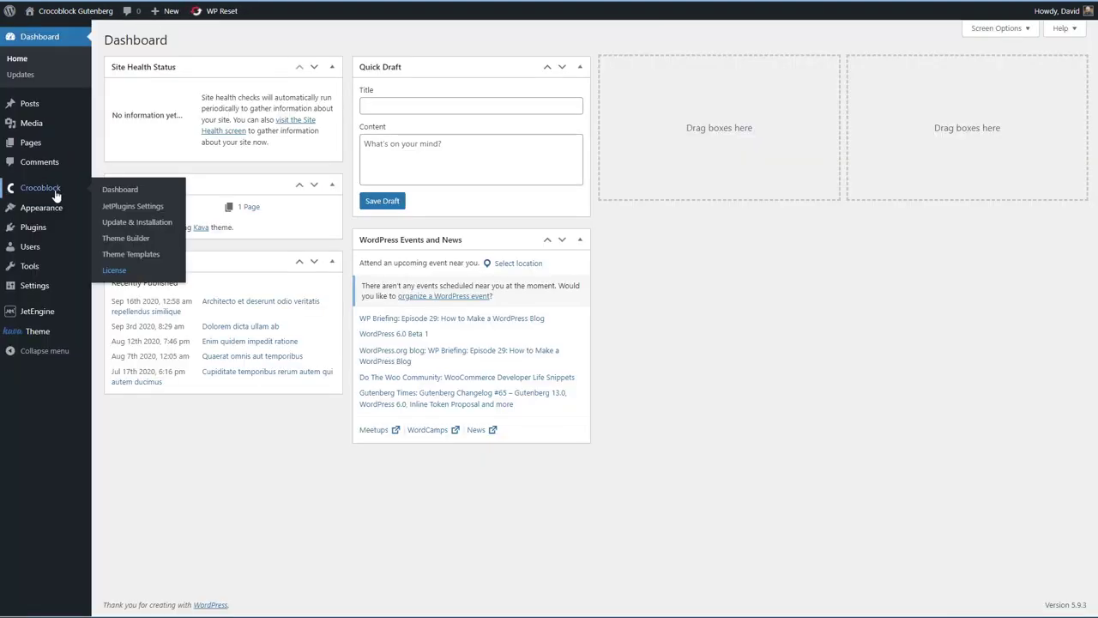
{"action": "left_click", "coordinate": [131, 255]}
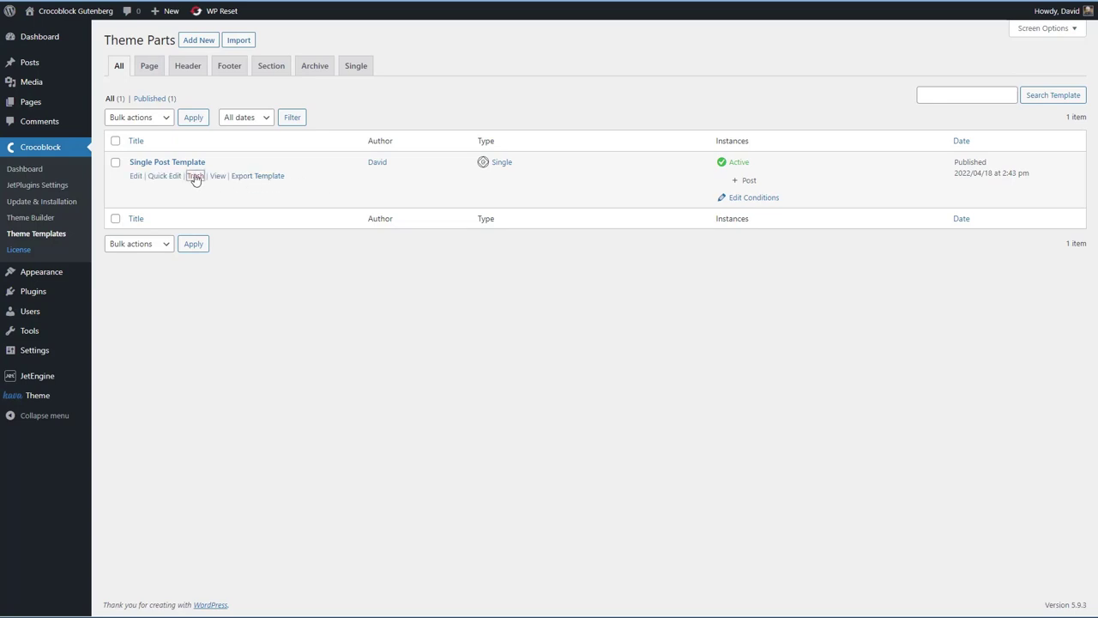
{"action": "left_click", "coordinate": [195, 176]}
{"action": "left_click", "coordinate": [145, 133]}
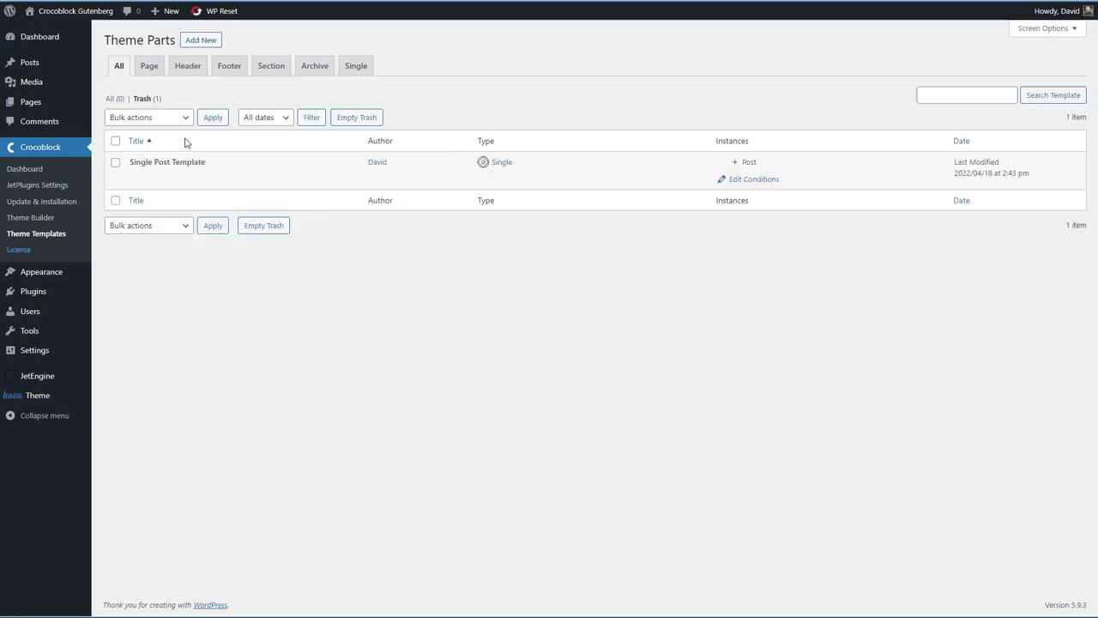
{"action": "left_click", "coordinate": [195, 178]}
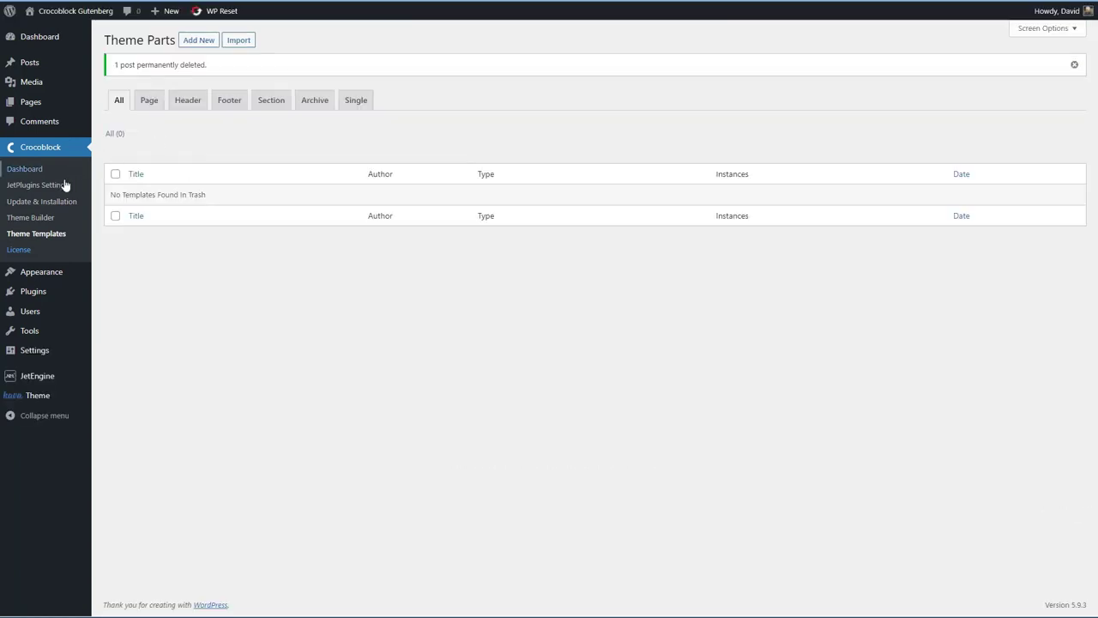
Start a new page template in the Theme Builder with the display condition Include, Singular, Post.
{"action": "left_click", "coordinate": [30, 219]}
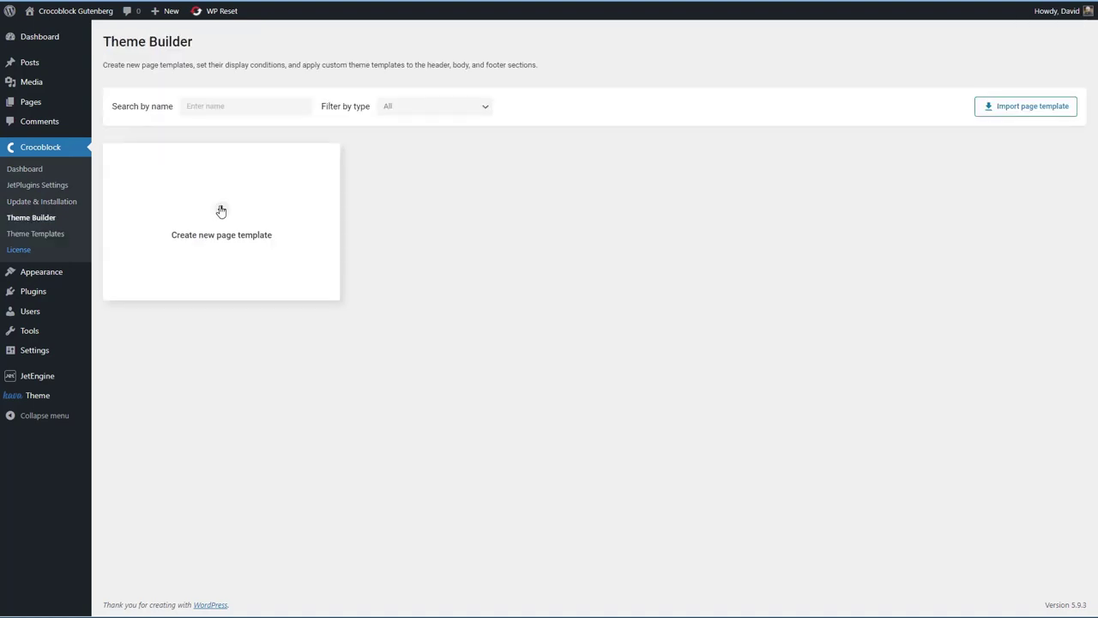
{"action": "left_click", "coordinate": [219, 210]}
{"action": "left_click", "coordinate": [353, 317]}
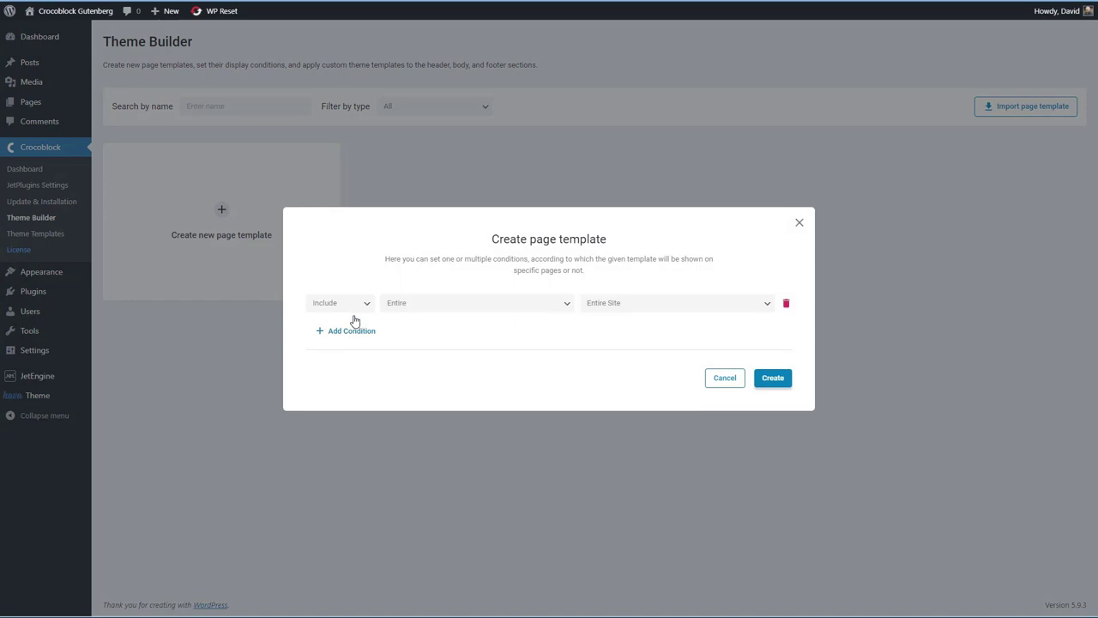
{"action": "left_click", "coordinate": [480, 305]}
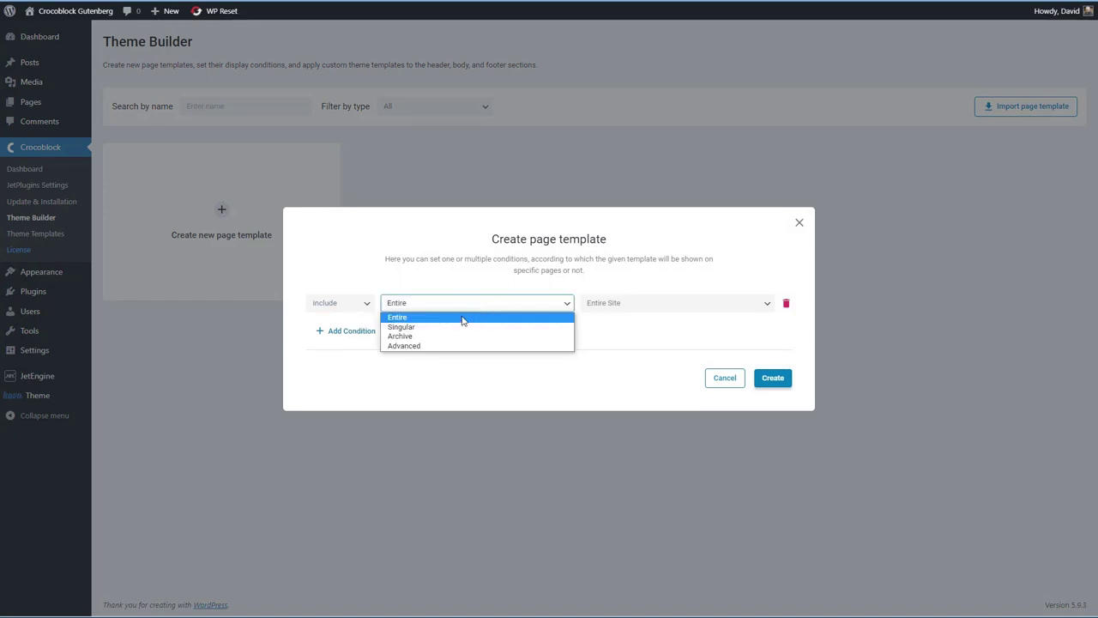
{"action": "left_click", "coordinate": [449, 327]}
{"action": "left_click", "coordinate": [598, 305]}
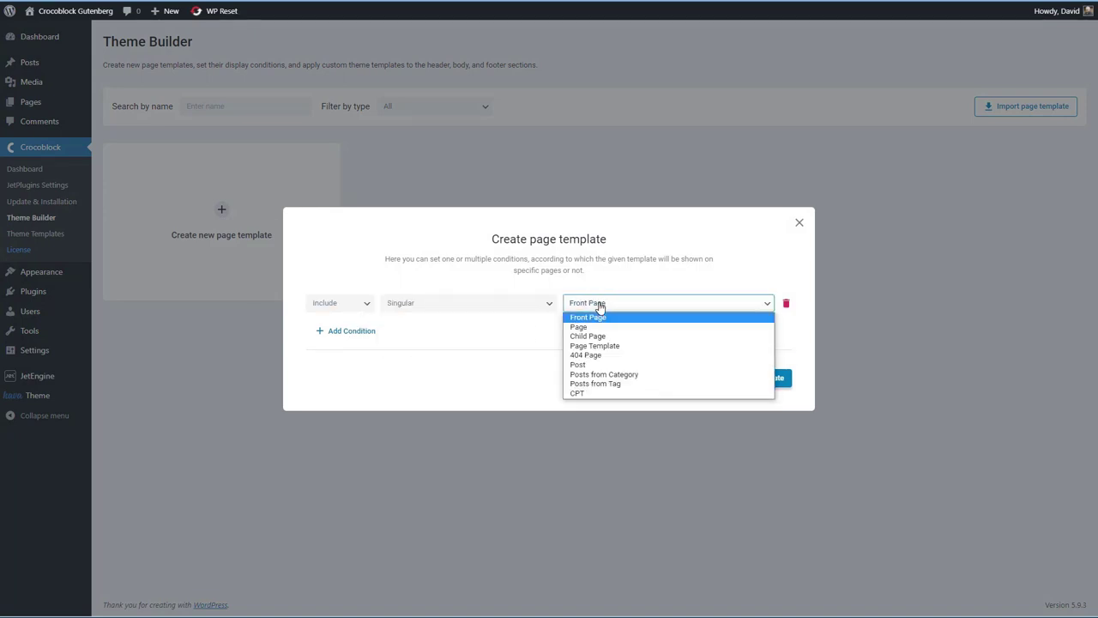
{"action": "left_click", "coordinate": [589, 365]}
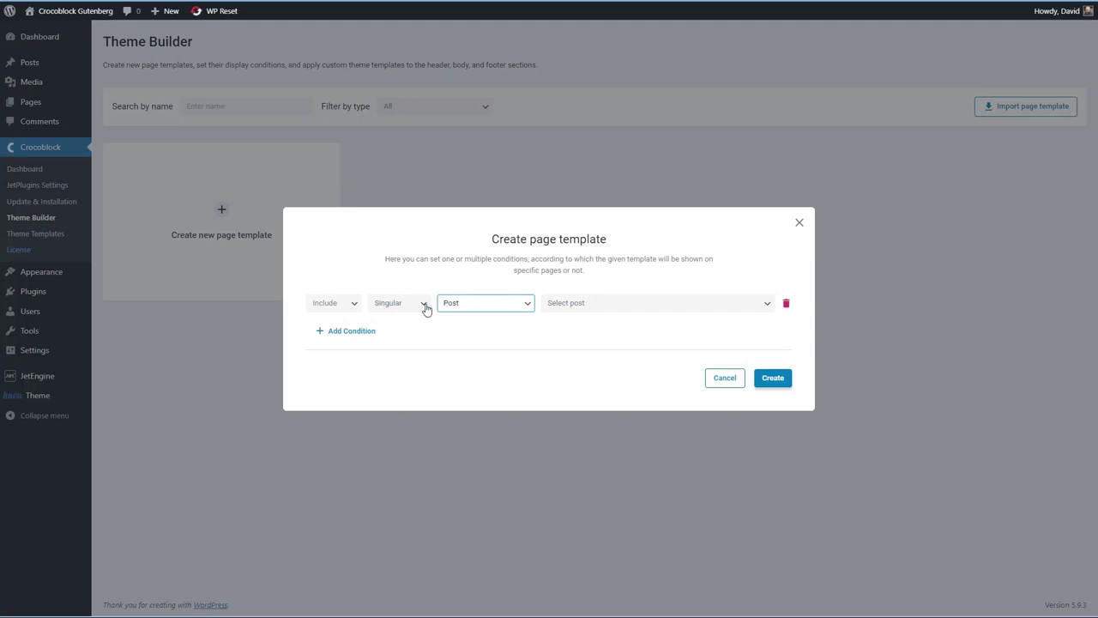
Create the page template without choosing a specific post, and name it Single Post Template.
{"action": "left_click", "coordinate": [417, 303]}
{"action": "left_click", "coordinate": [351, 279]}
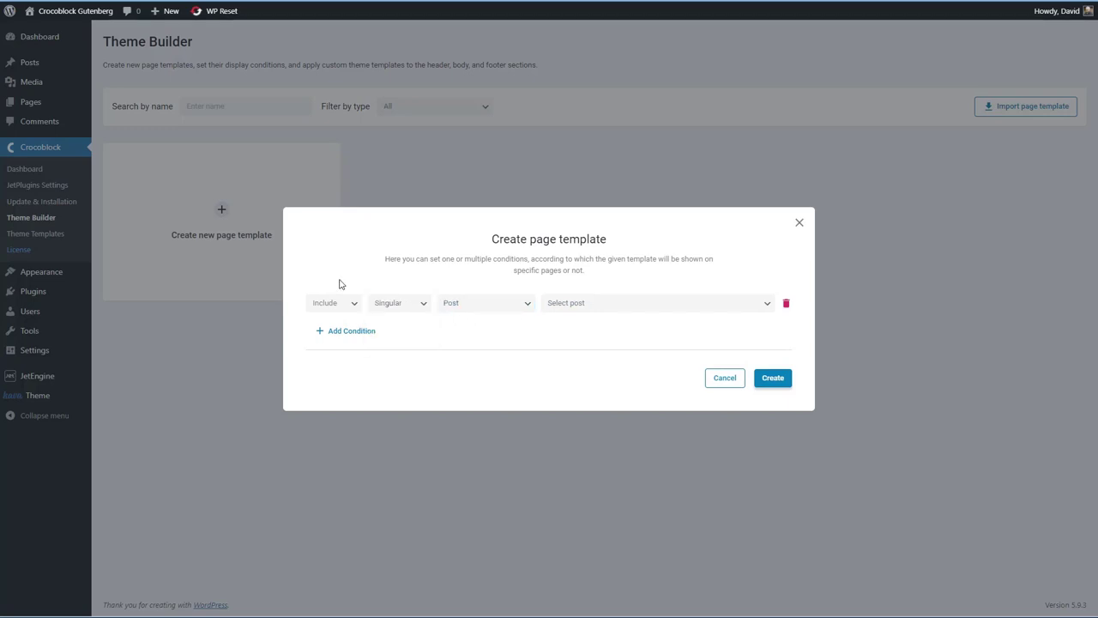
{"action": "left_click", "coordinate": [604, 306]}
{"action": "left_click", "coordinate": [604, 304]}
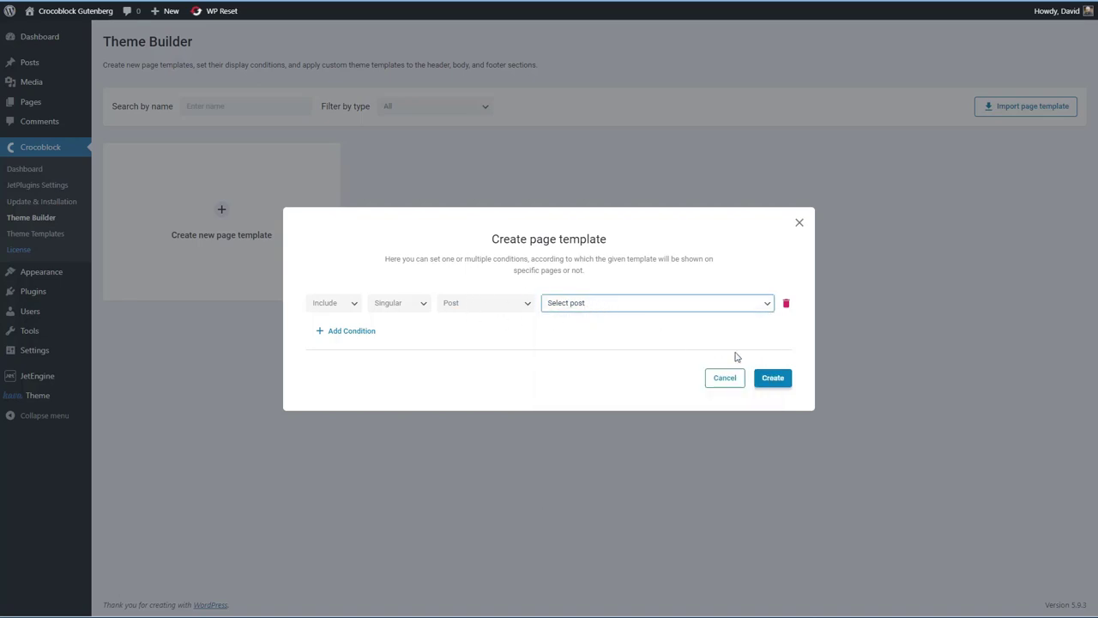
{"action": "left_click", "coordinate": [771, 378]}
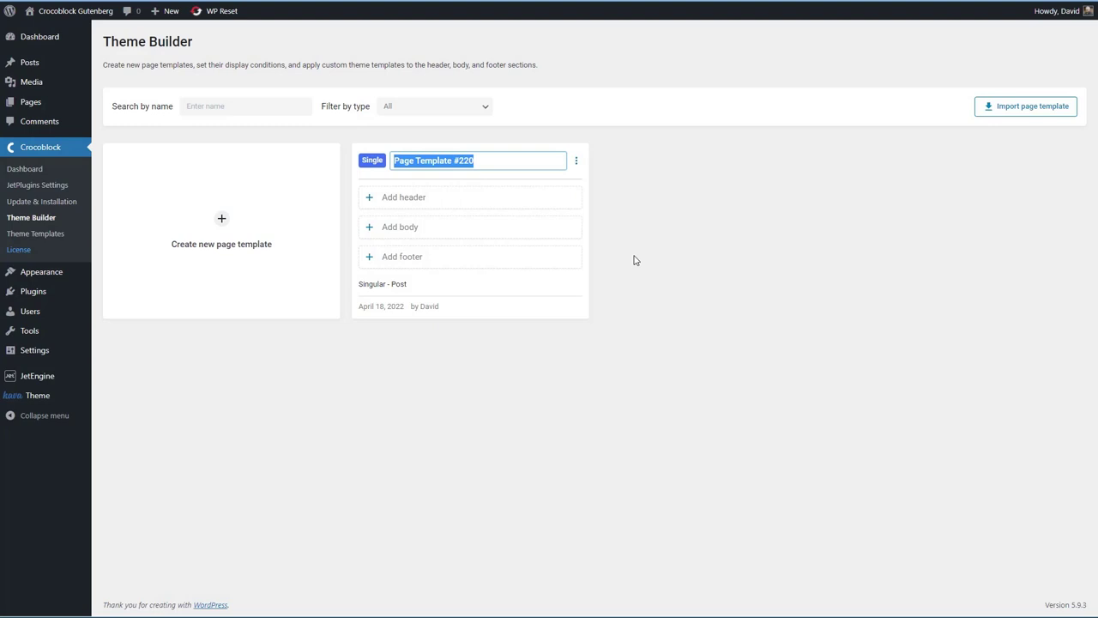
{"action": "type", "text": "Single Post Template"}
{"action": "key", "text": "Return"}
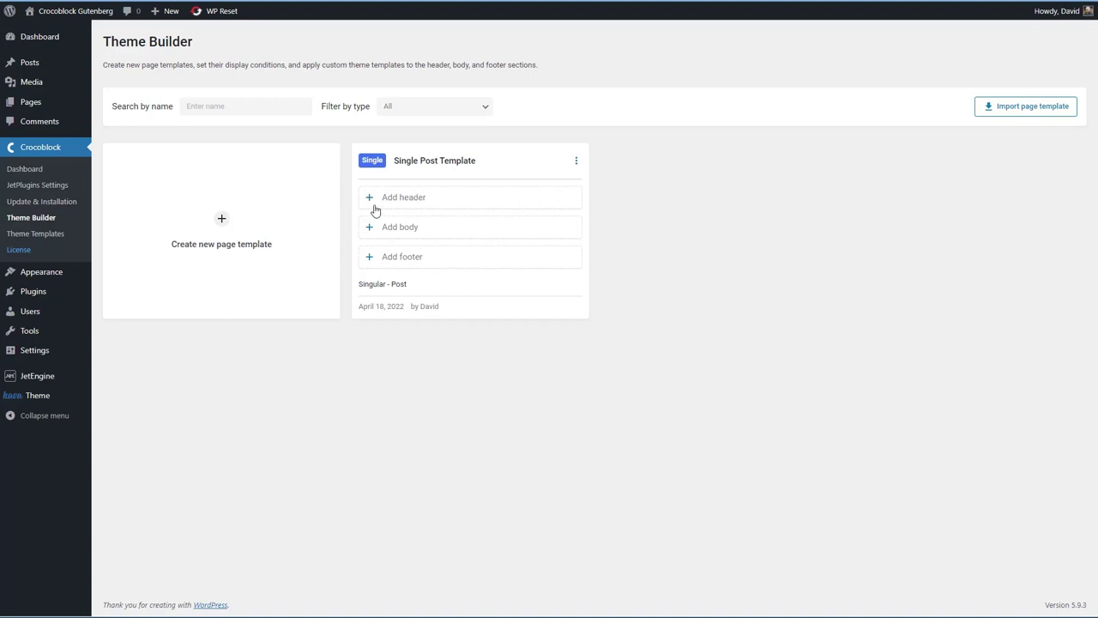
Create a body template for Single Post Template with content type Block Editor and the name Post Single Template.
{"action": "left_click", "coordinate": [412, 229]}
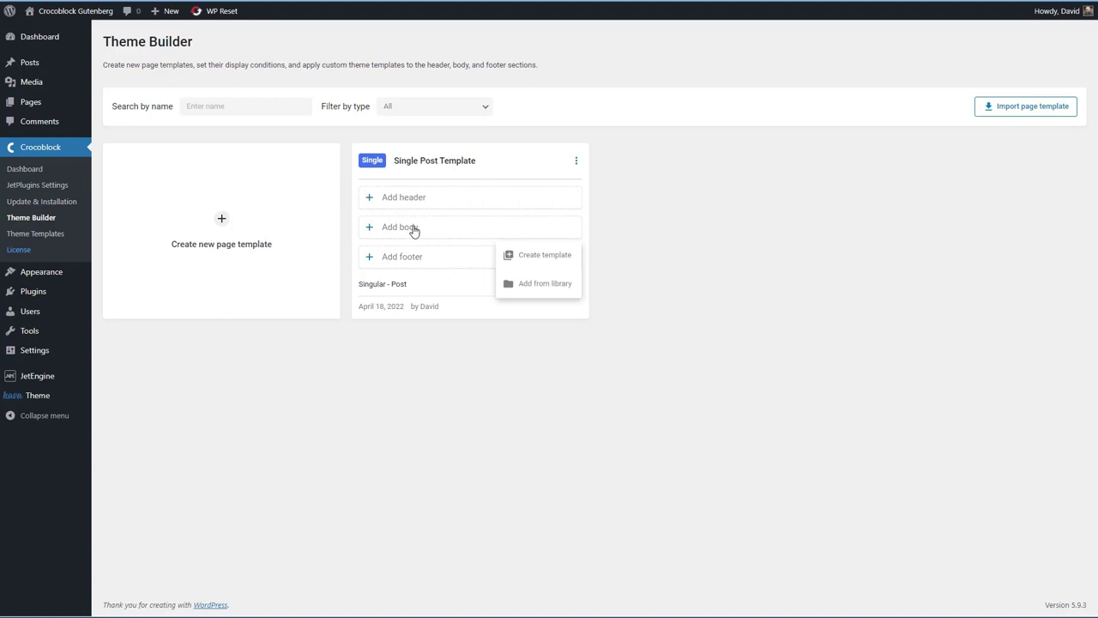
{"action": "left_click", "coordinate": [541, 257]}
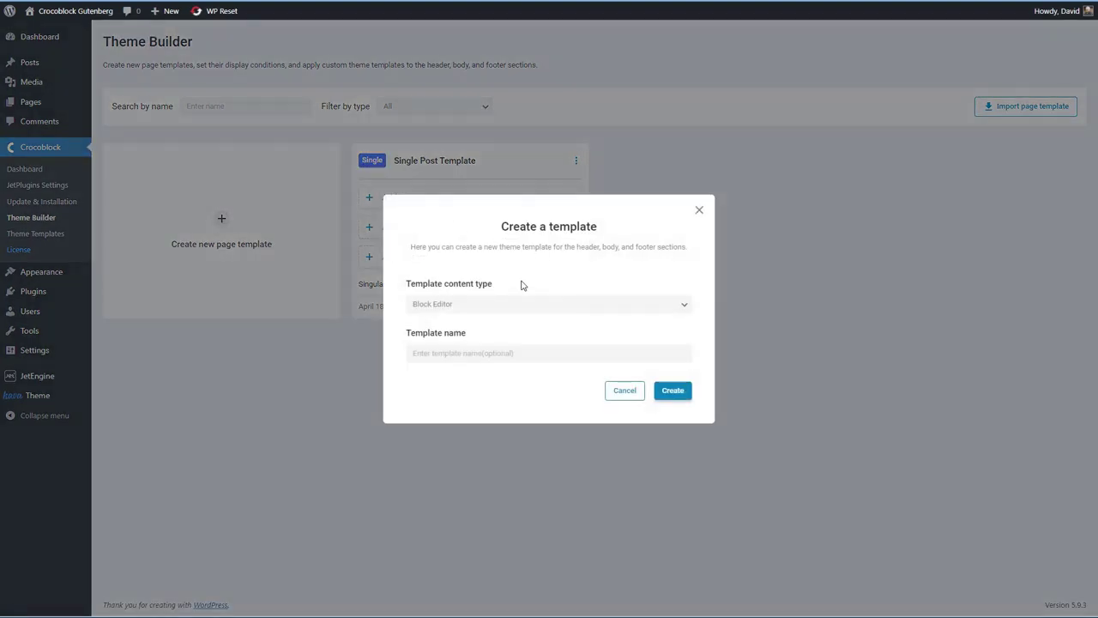
{"action": "left_click", "coordinate": [517, 305]}
{"action": "left_click", "coordinate": [517, 305]}
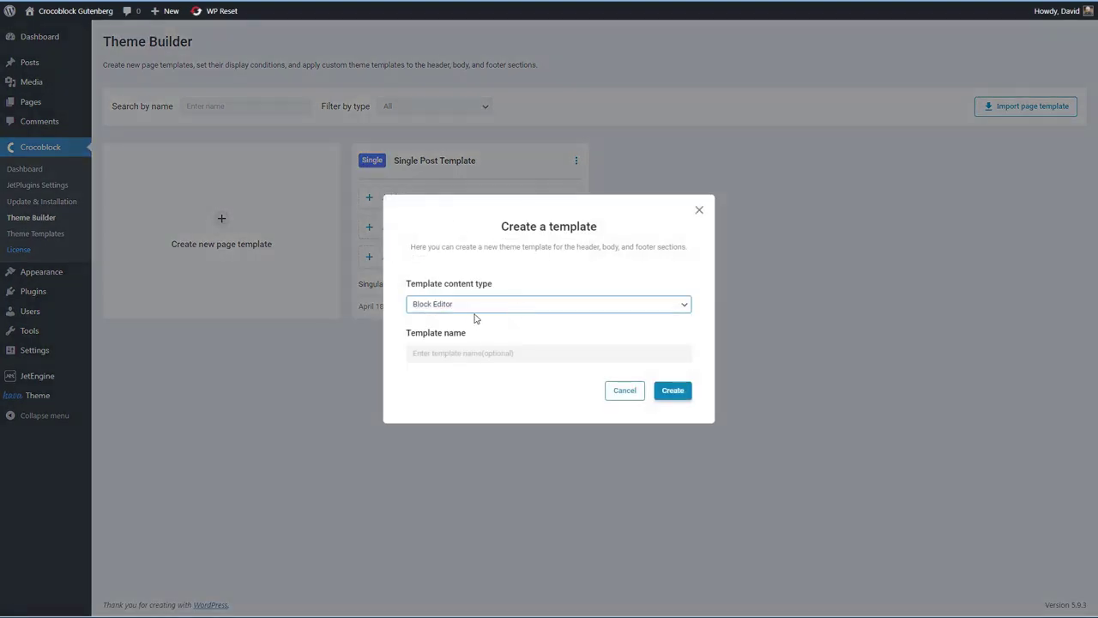
{"action": "left_click", "coordinate": [449, 357]}
{"action": "type", "text": "Post Single Template"}
{"action": "left_click", "coordinate": [667, 393]}
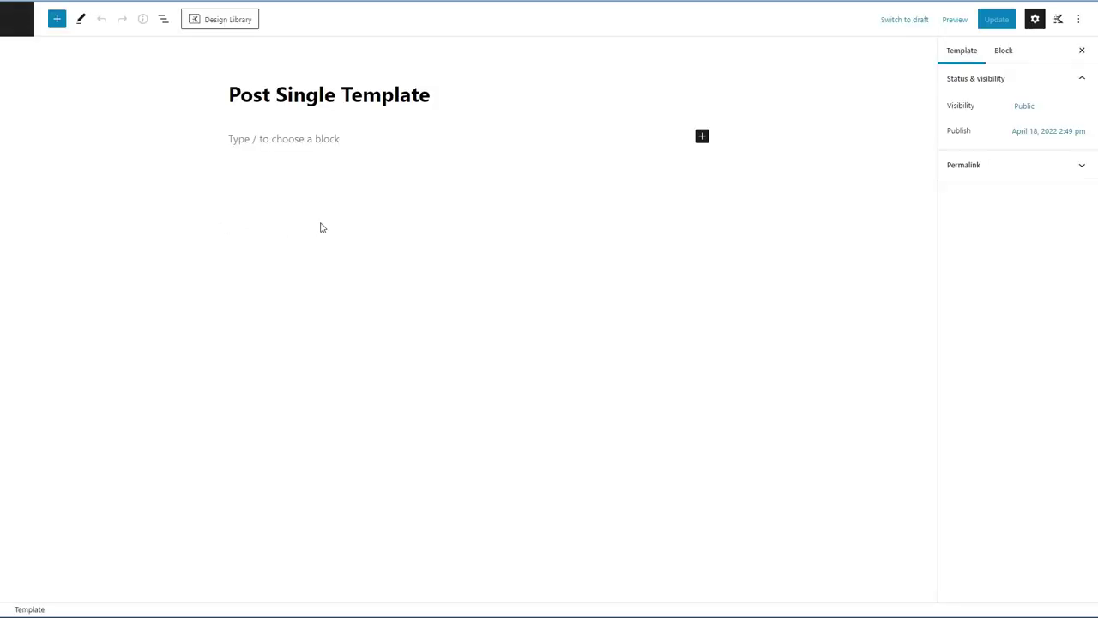
Insert a Post Featured Image block as the first block of the Post Single Template.
{"action": "left_click", "coordinate": [339, 158]}
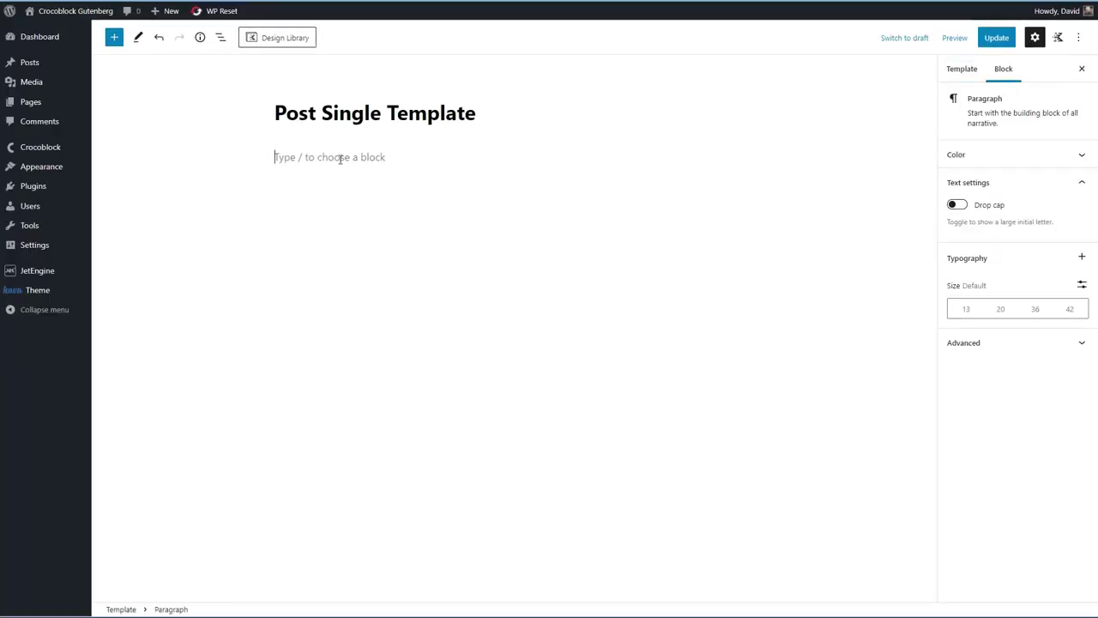
{"action": "type", "text": "/"}
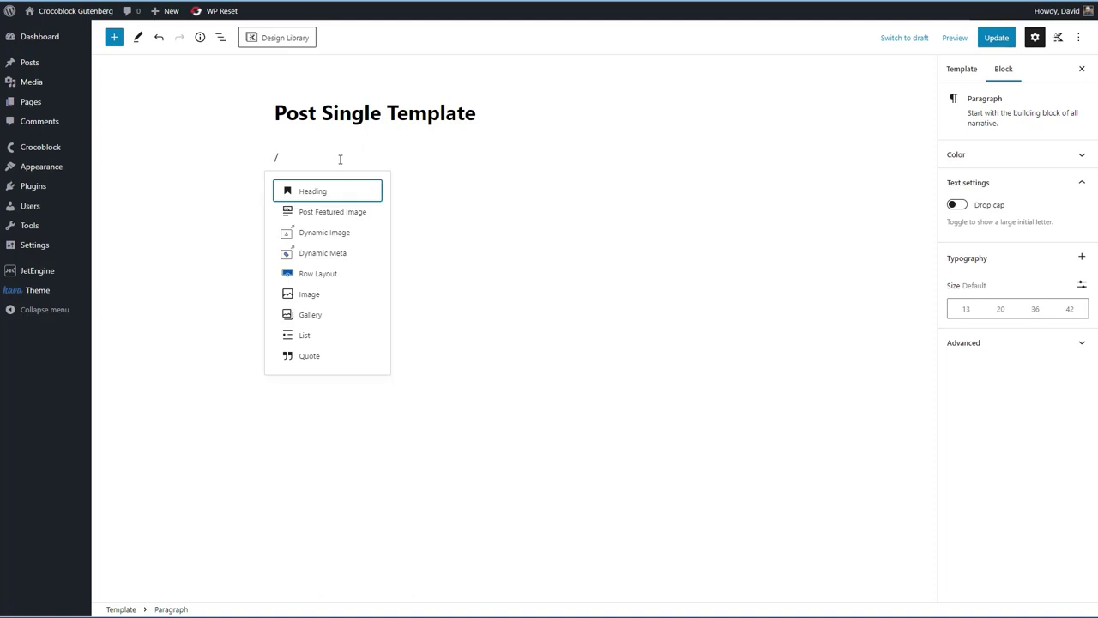
{"action": "left_click", "coordinate": [336, 214]}
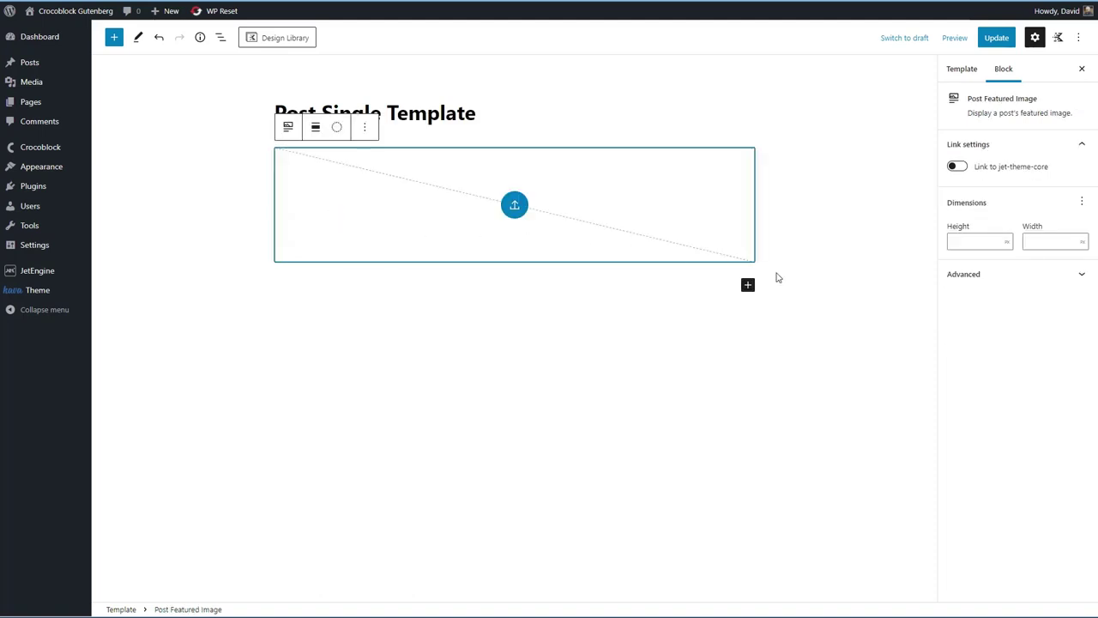
Add the bold italic paragraph "Crocoblock experiment 2" below the featured image and save the template.
{"action": "left_click", "coordinate": [747, 284]}
{"action": "left_click", "coordinate": [773, 370]}
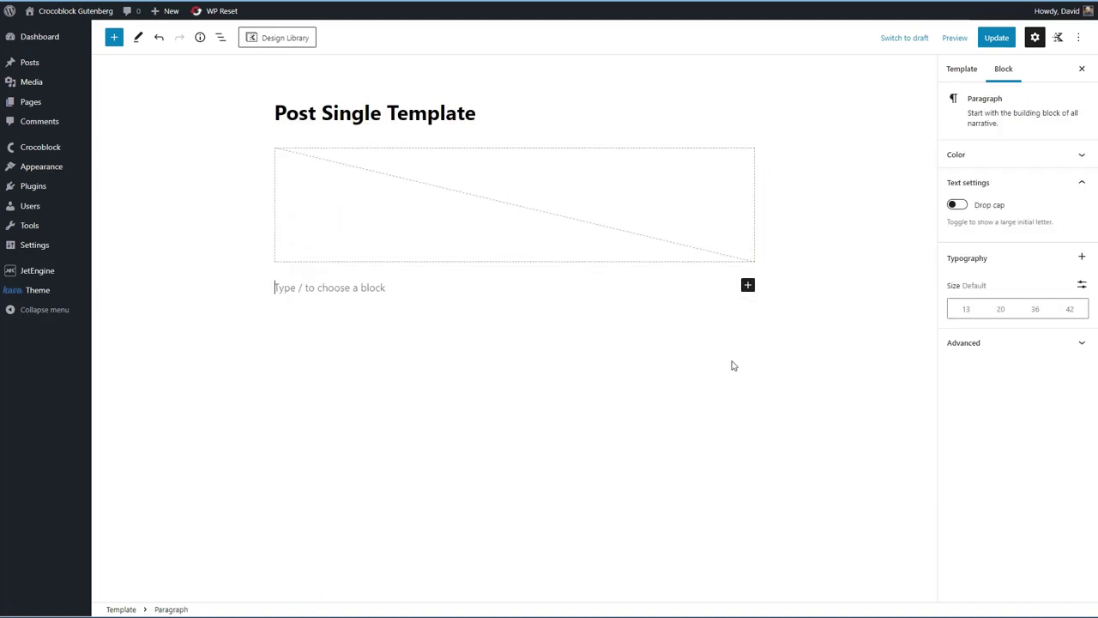
{"action": "type", "text": "c"}
{"action": "type", "text": "rocoblock experime"}
{"action": "type", "text": "nt 2"}
{"action": "key", "text": "ctrl+a"}
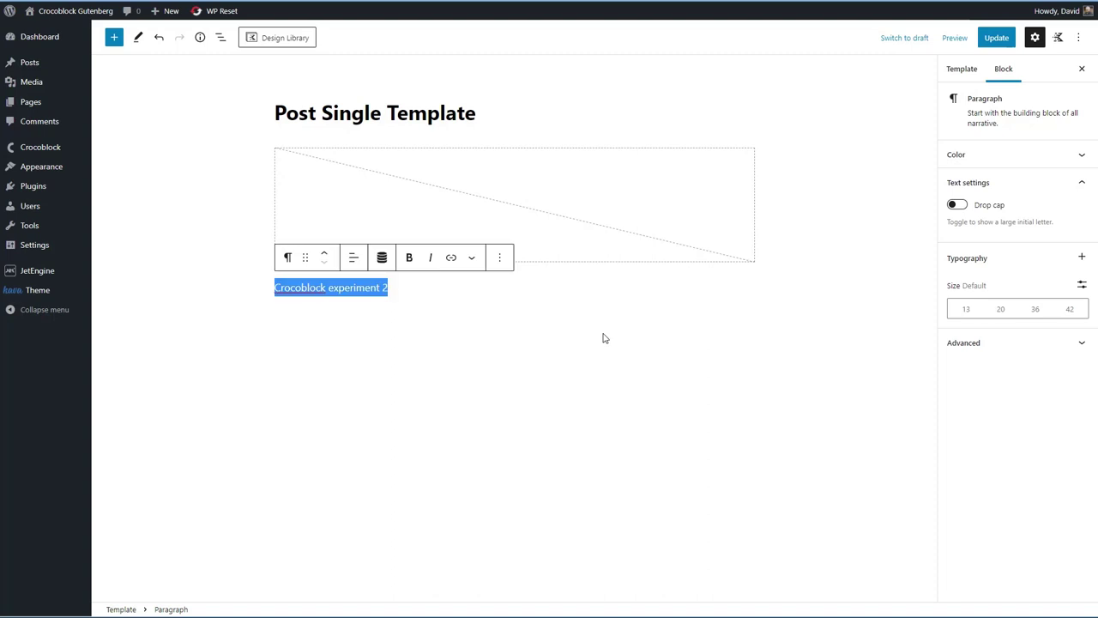
{"action": "left_click", "coordinate": [410, 257]}
{"action": "left_click", "coordinate": [430, 257]}
{"action": "left_click", "coordinate": [584, 241]}
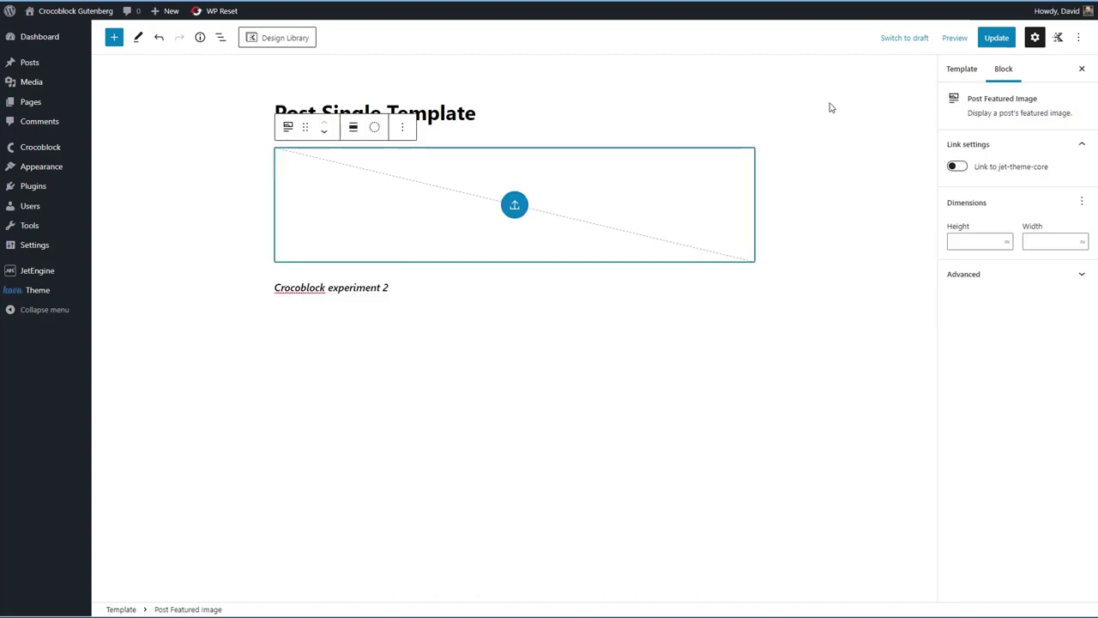
{"action": "left_click", "coordinate": [991, 40]}
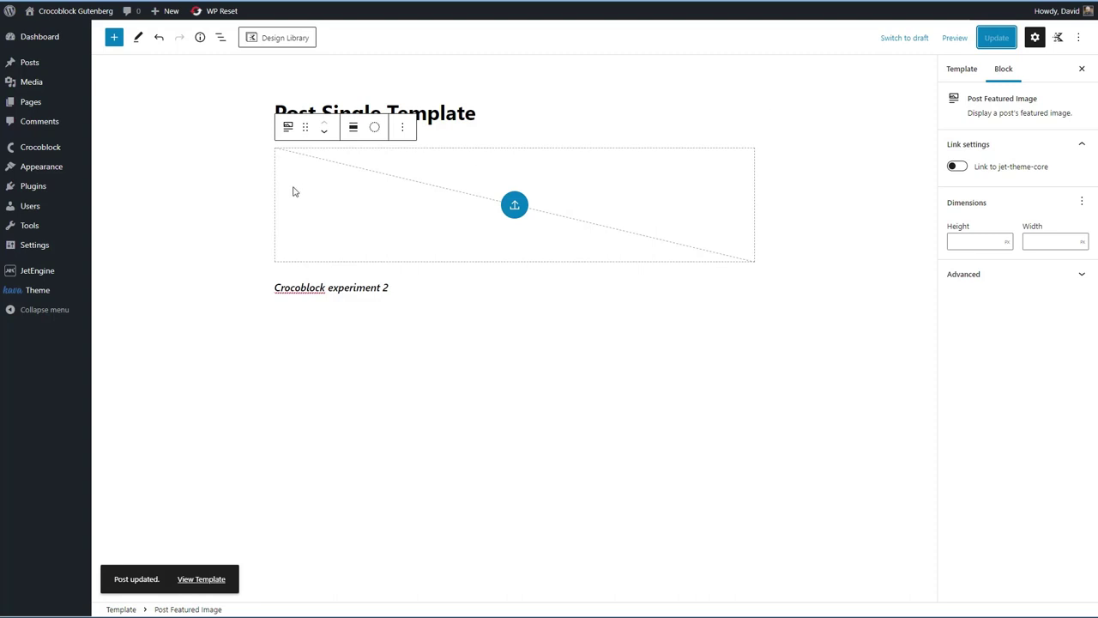
Check how the new template is listed in the Theme Builder and in Theme Templates, including its conditions.
{"action": "mouse_move", "coordinate": [51, 147]}
{"action": "left_click", "coordinate": [132, 199]}
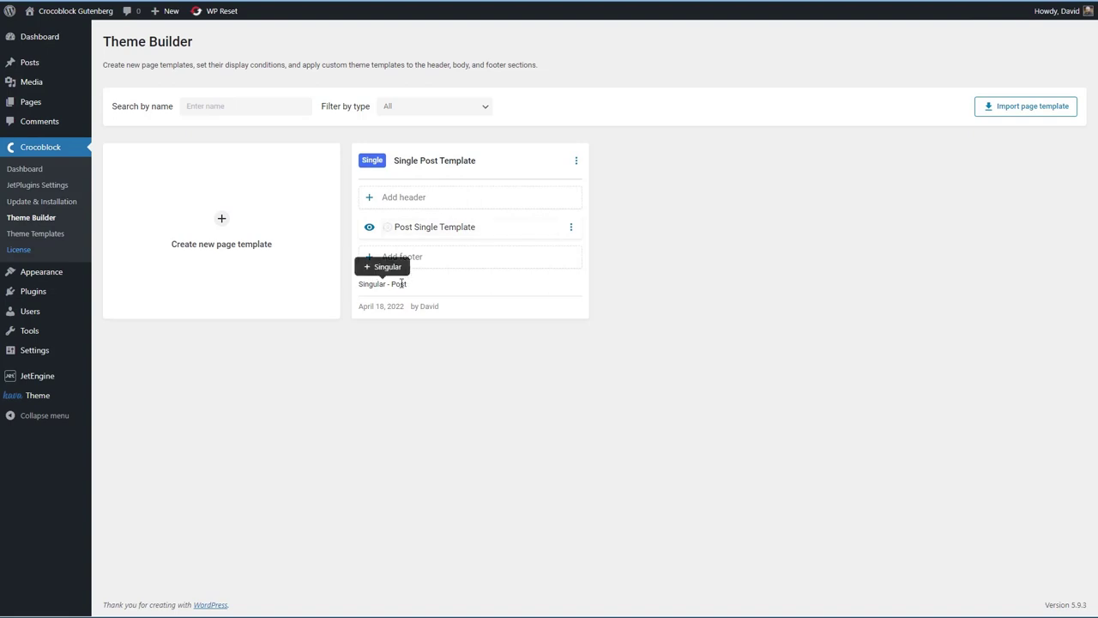
{"action": "left_click", "coordinate": [47, 237]}
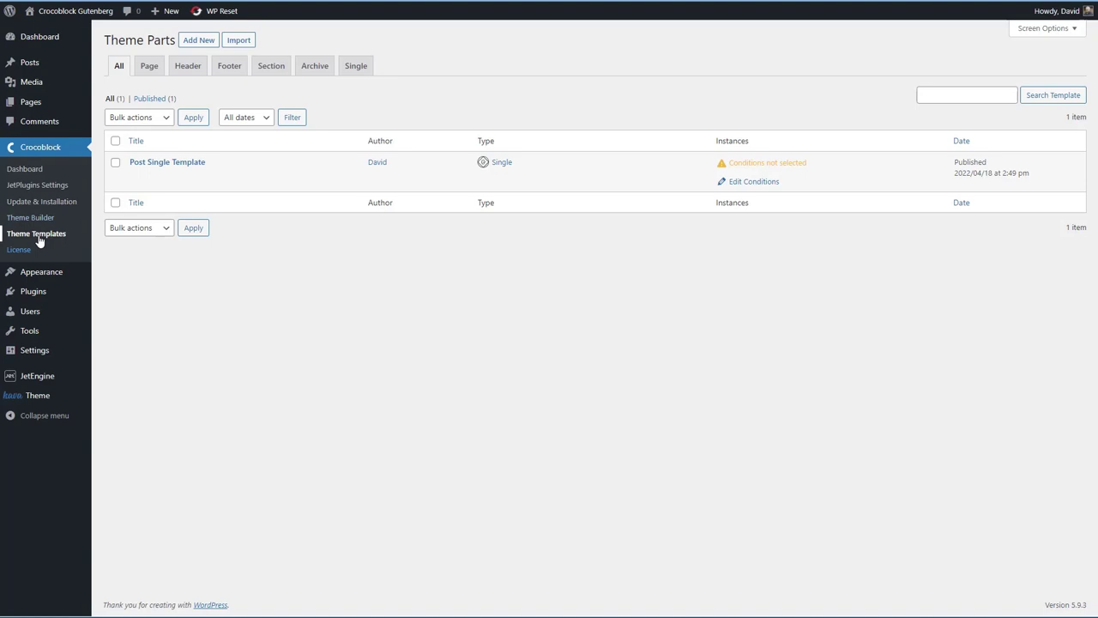
Open the live post "Architecto et deserunt odio veritatis repellendus similique" and check it for the template's featured image and paragraph.
{"action": "left_click", "coordinate": [73, 16]}
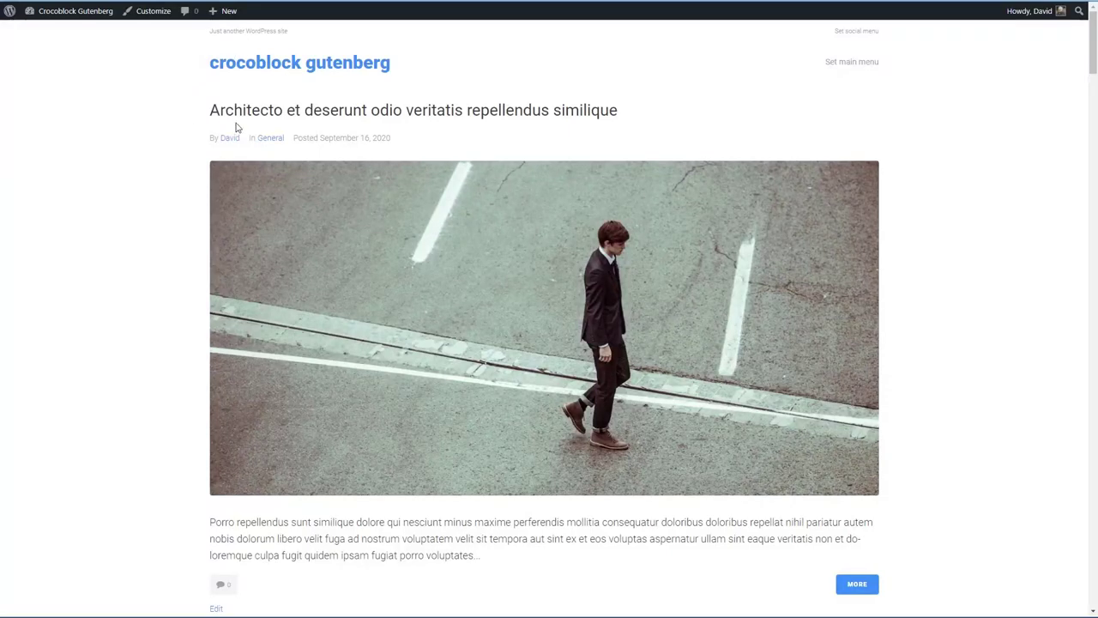
{"action": "left_click", "coordinate": [264, 114]}
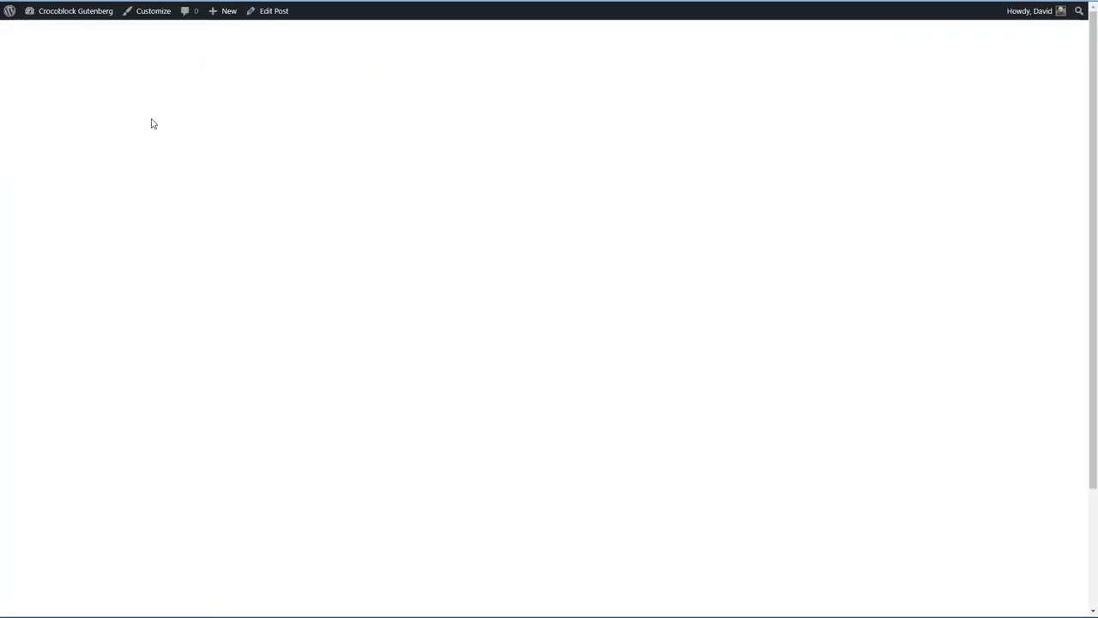
{"action": "scroll", "coordinate": [154, 123], "scroll_direction": "down", "scroll_amount": 2}
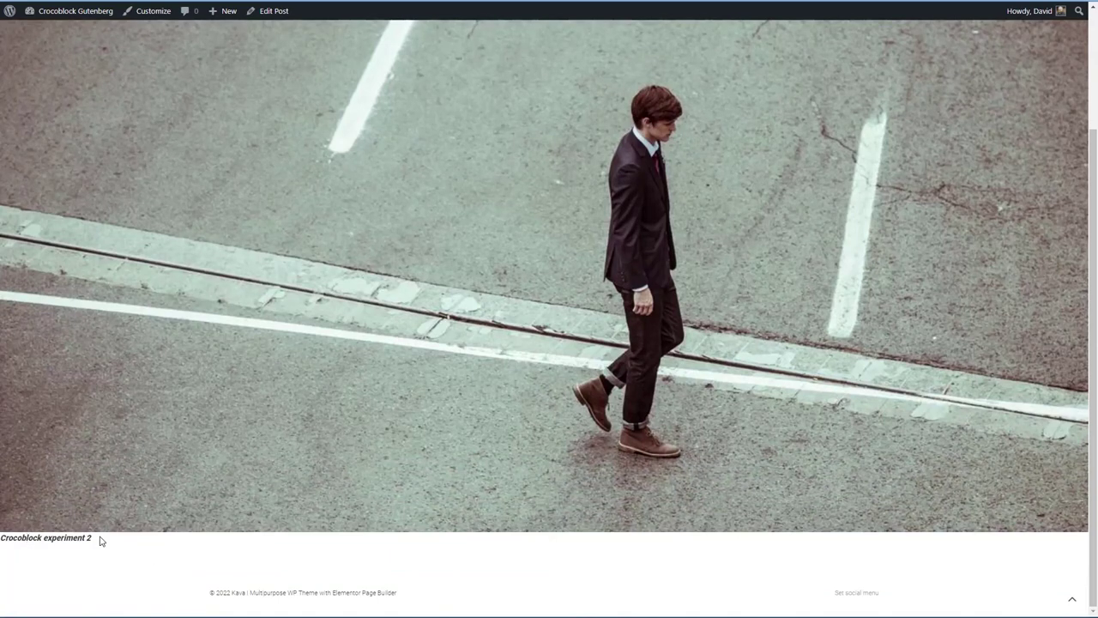
{"action": "scroll", "coordinate": [99, 539], "scroll_direction": "up", "scroll_amount": 3}
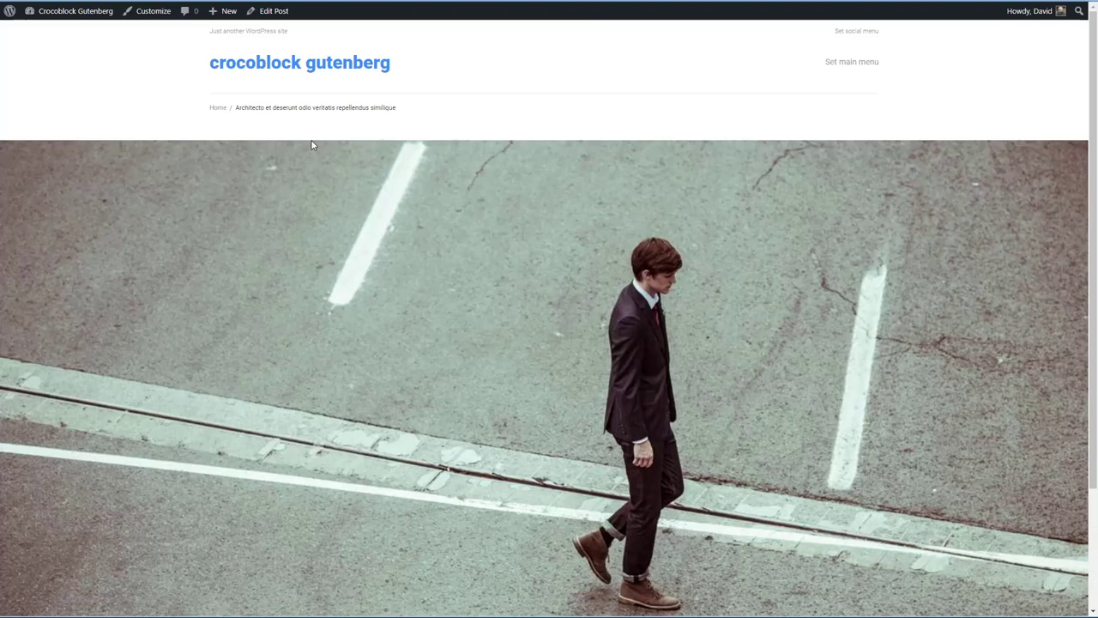
Return to the site's home page and activate the Kadence theme in place of Kava.
{"action": "left_click", "coordinate": [218, 107]}
{"action": "mouse_move", "coordinate": [69, 11]}
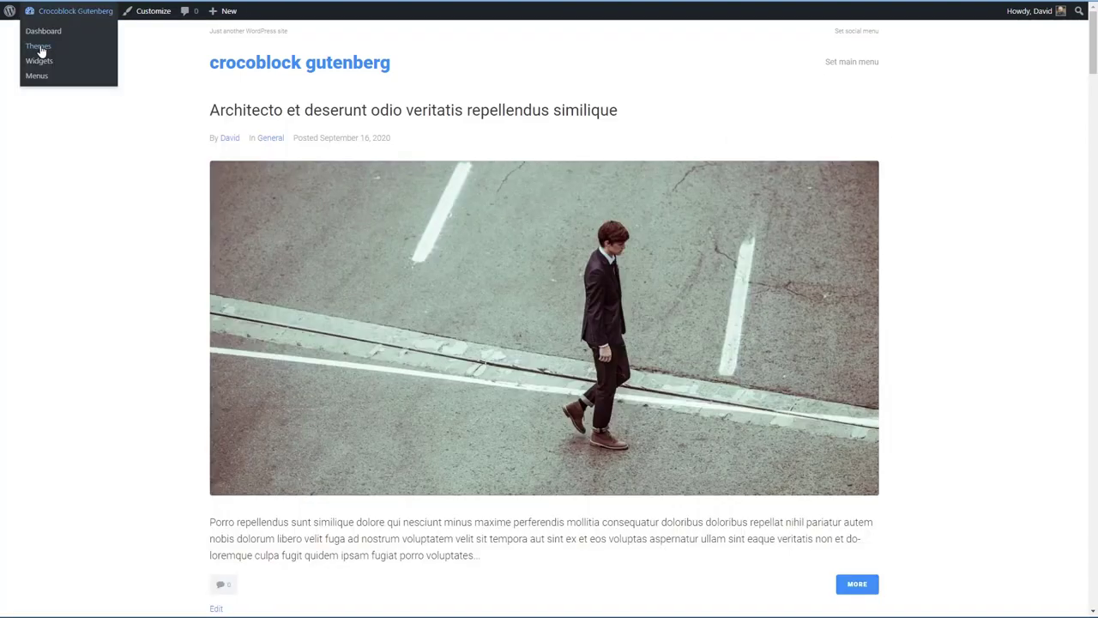
{"action": "left_click", "coordinate": [41, 49]}
{"action": "left_click", "coordinate": [991, 238]}
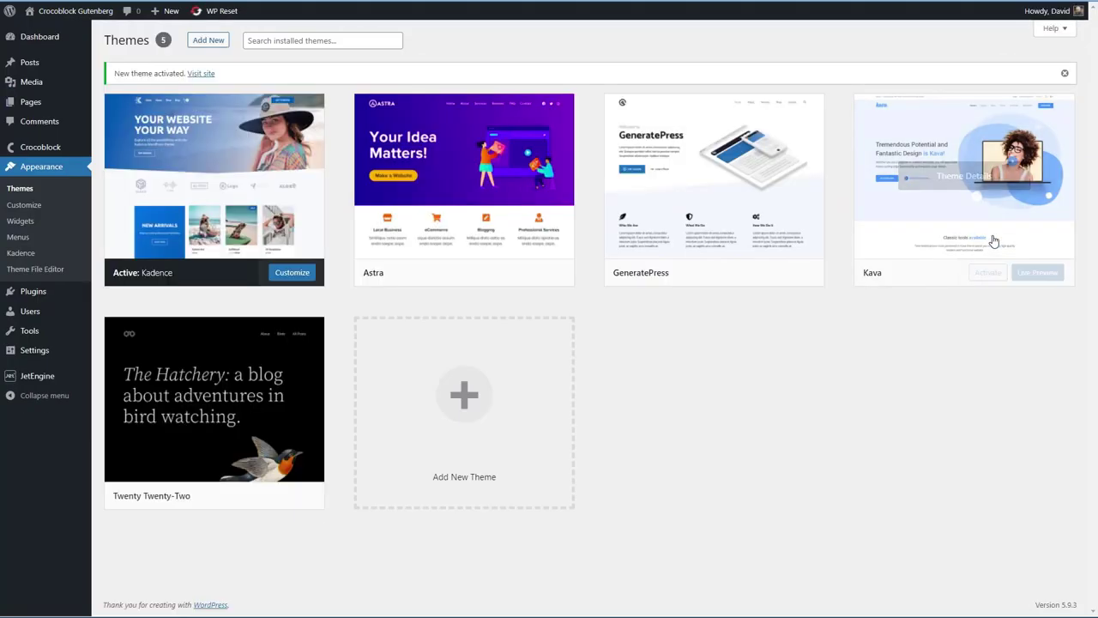
Open the same live post under the Kadence theme and examine whether the template's content is applied.
{"action": "left_click", "coordinate": [76, 12]}
{"action": "left_click", "coordinate": [288, 306]}
{"action": "scroll", "coordinate": [112, 154], "scroll_direction": "down", "scroll_amount": 2}
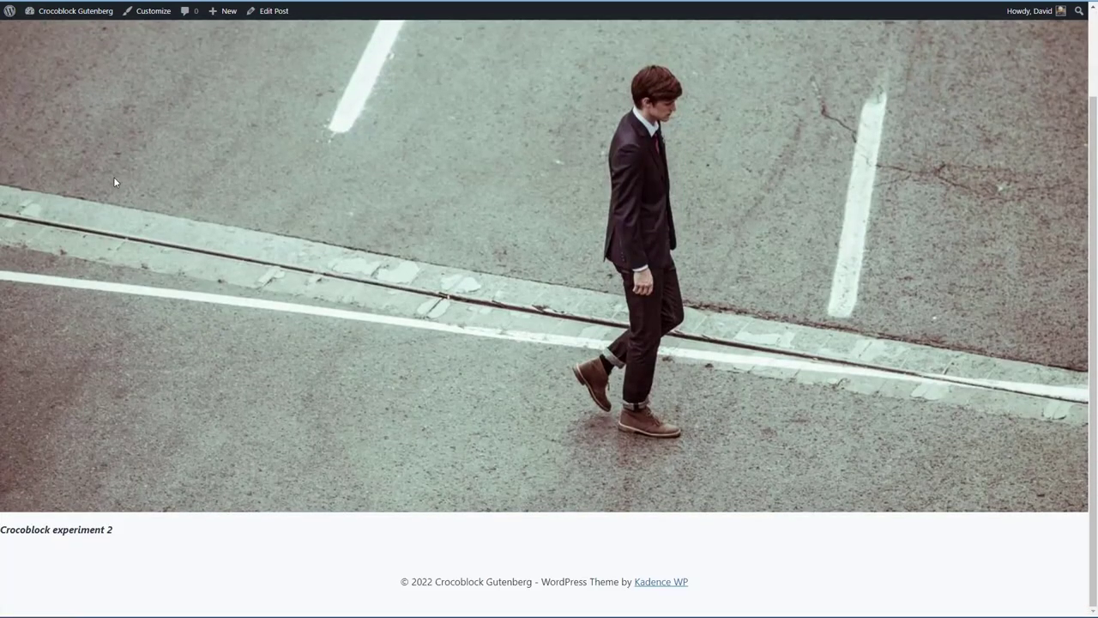
{"action": "scroll", "coordinate": [131, 459], "scroll_direction": "up", "scroll_amount": 2}
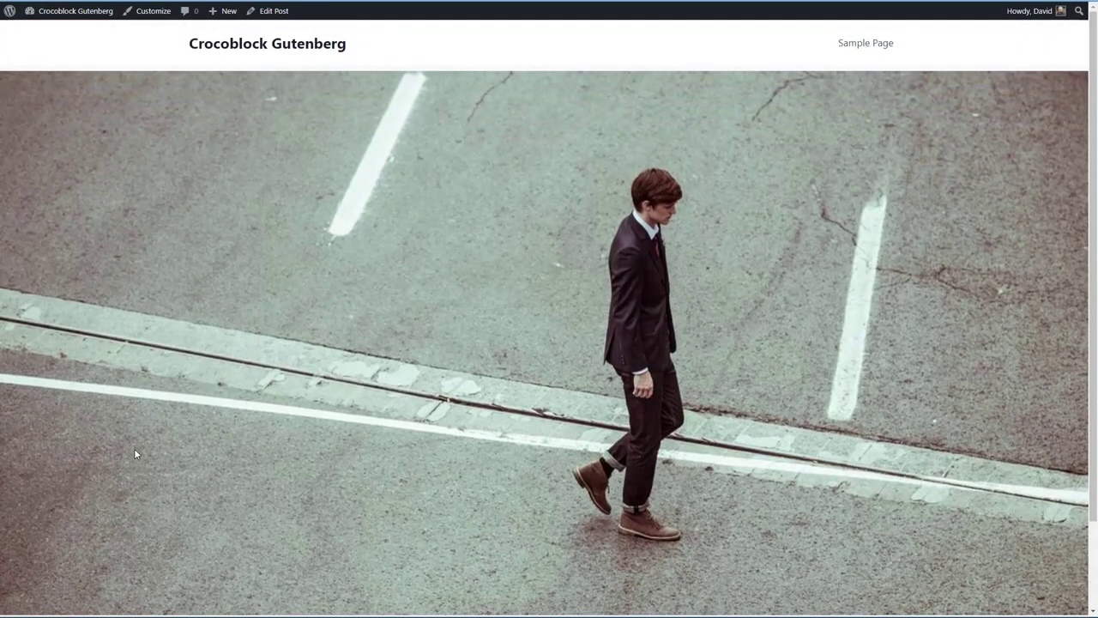
Activate the Astra theme and open the same live post to check the template there.
{"action": "left_click", "coordinate": [45, 50]}
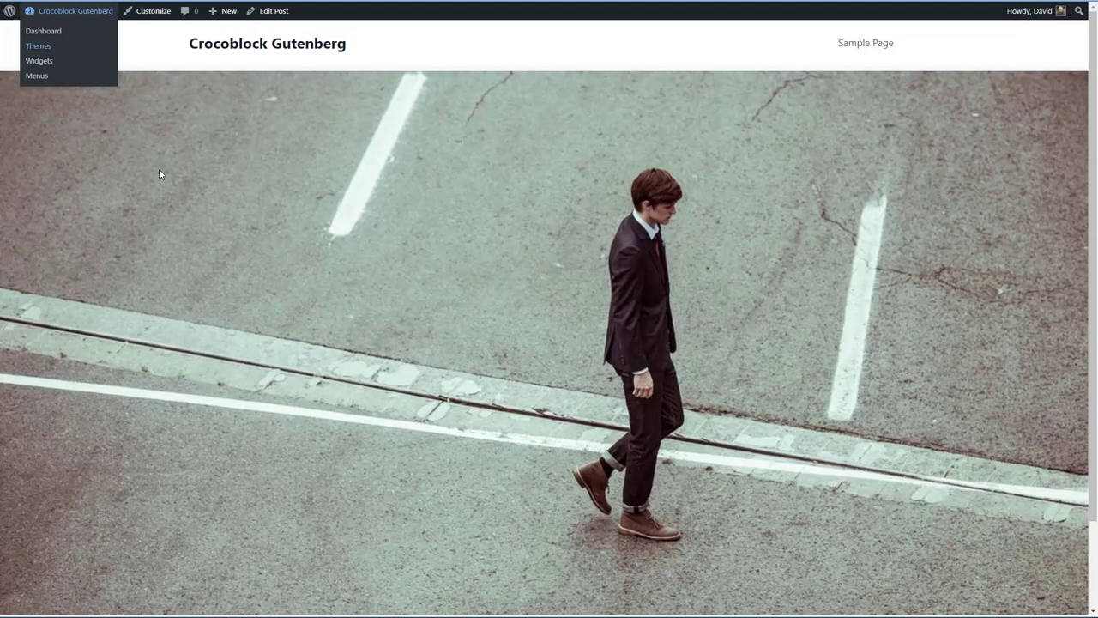
{"action": "left_click", "coordinate": [488, 238]}
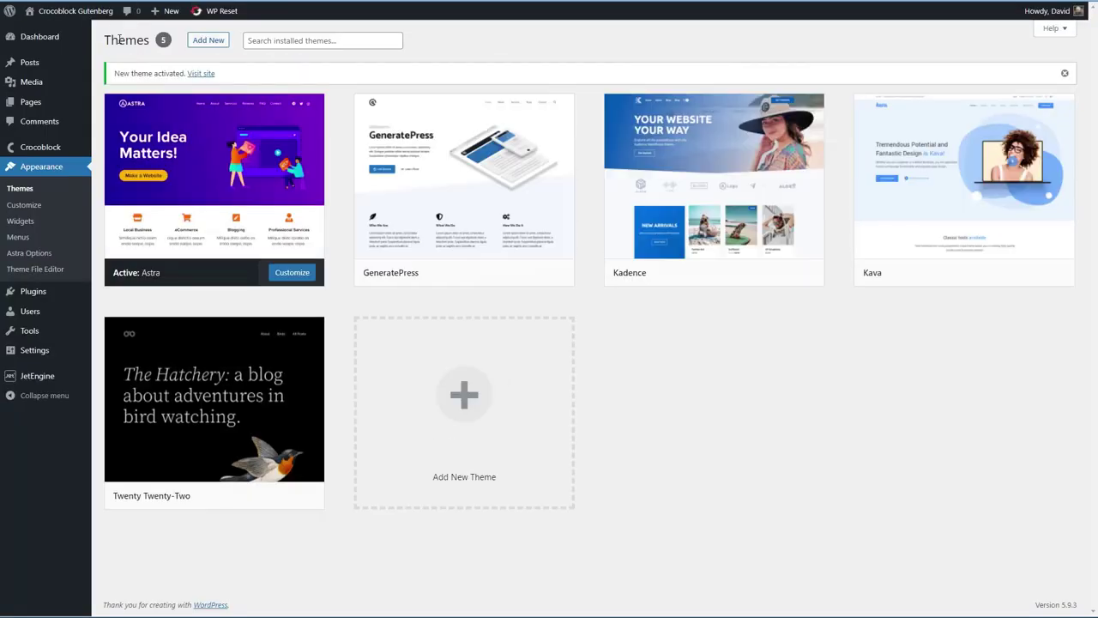
{"action": "left_click", "coordinate": [86, 30]}
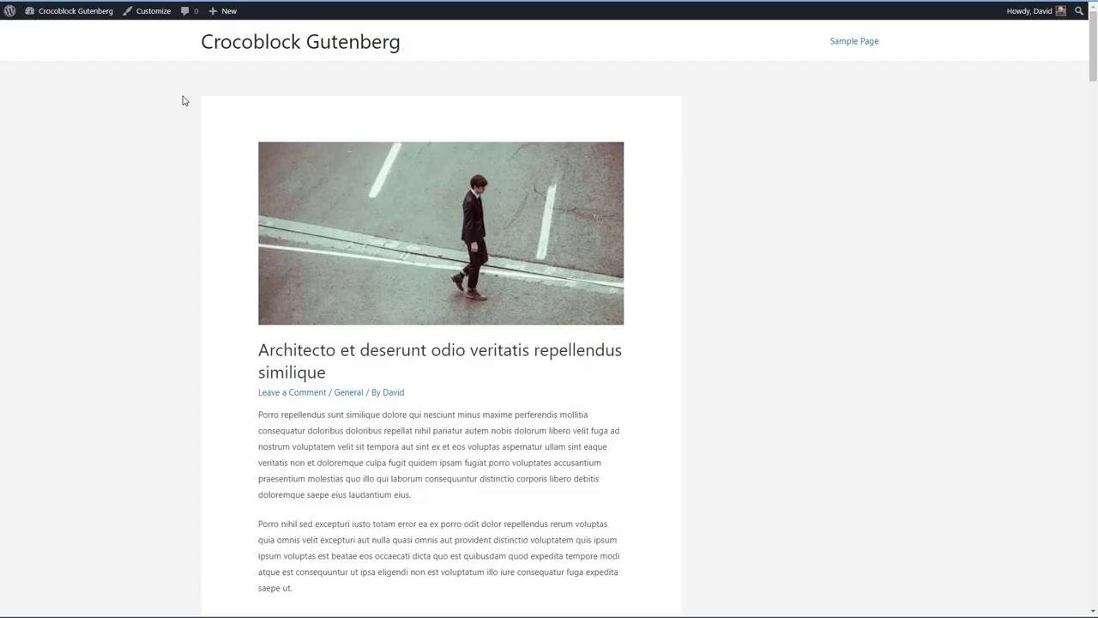
{"action": "left_click", "coordinate": [314, 350]}
Activate the GeneratePress theme in place of Astra.
{"action": "mouse_move", "coordinate": [71, 27]}
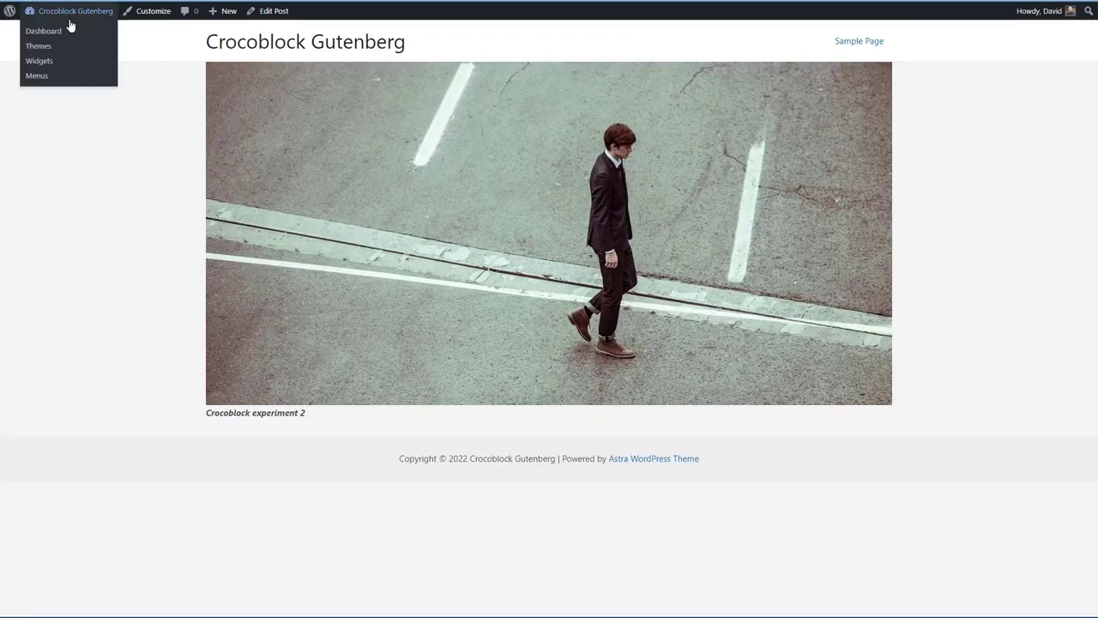
{"action": "left_click", "coordinate": [39, 49]}
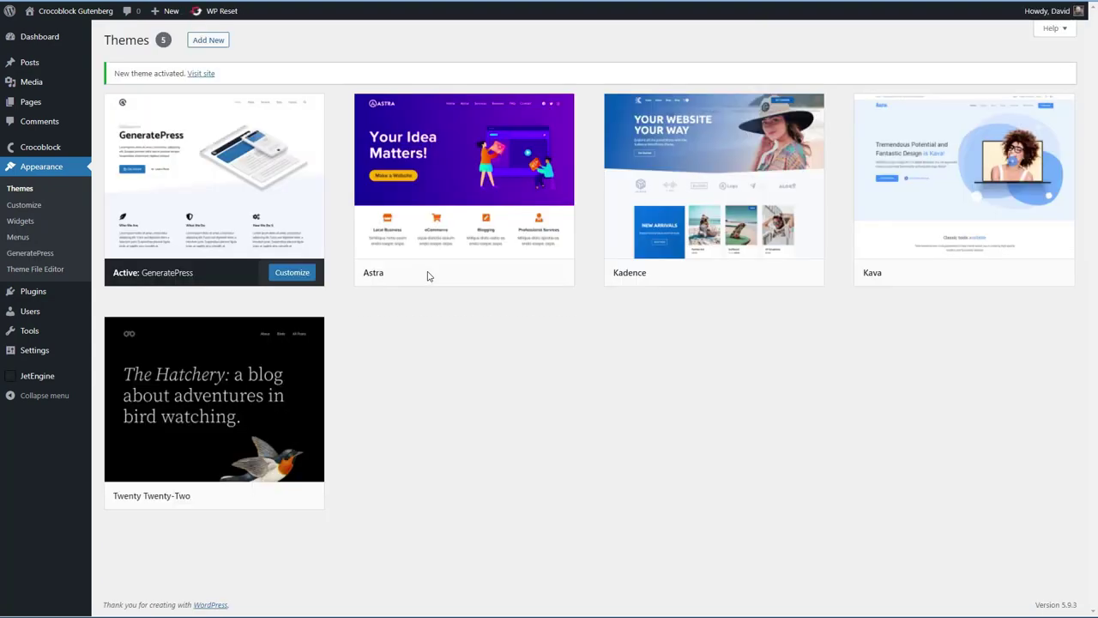
Check the same live post under the GeneratePress theme, and activate the Kadence theme again.
{"action": "mouse_move", "coordinate": [76, 11]}
{"action": "left_click", "coordinate": [36, 30]}
{"action": "left_click", "coordinate": [297, 135]}
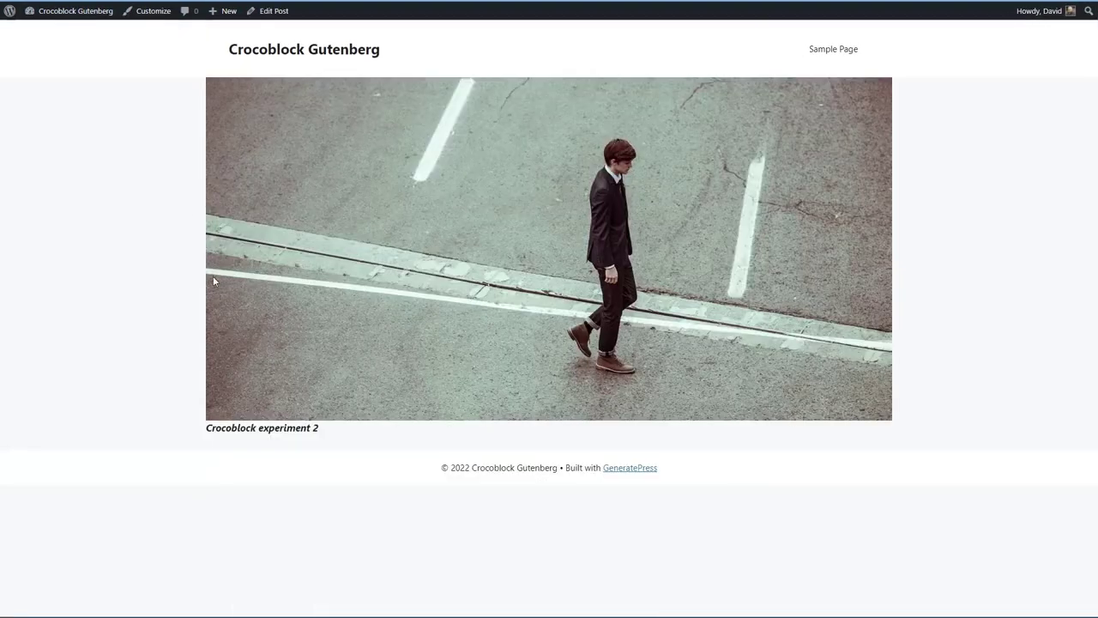
{"action": "mouse_move", "coordinate": [52, 11]}
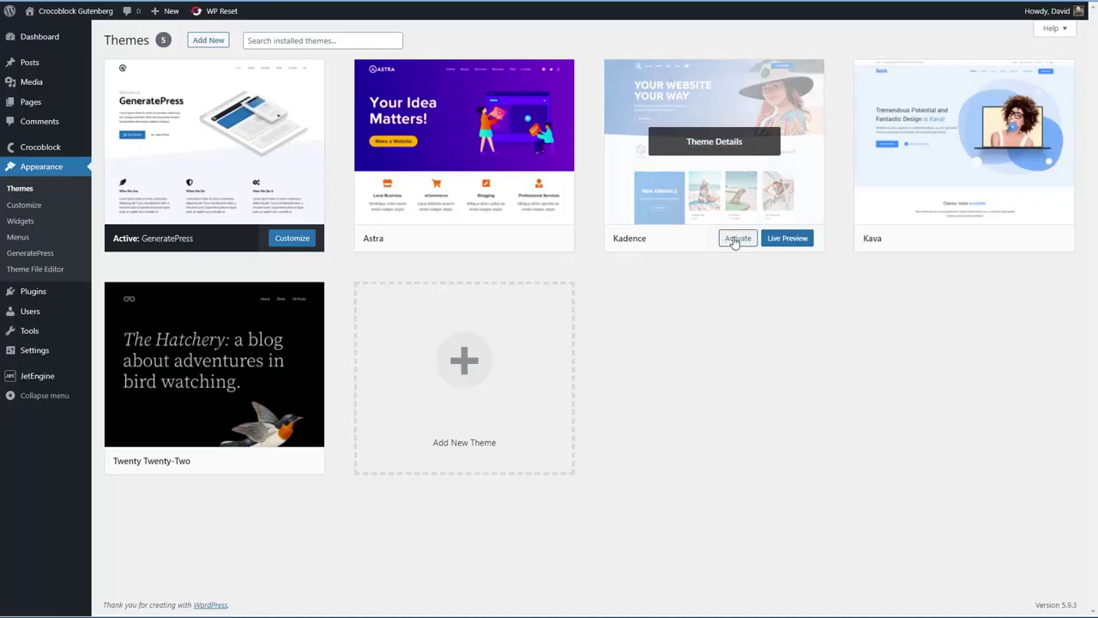
{"action": "left_click", "coordinate": [733, 241]}
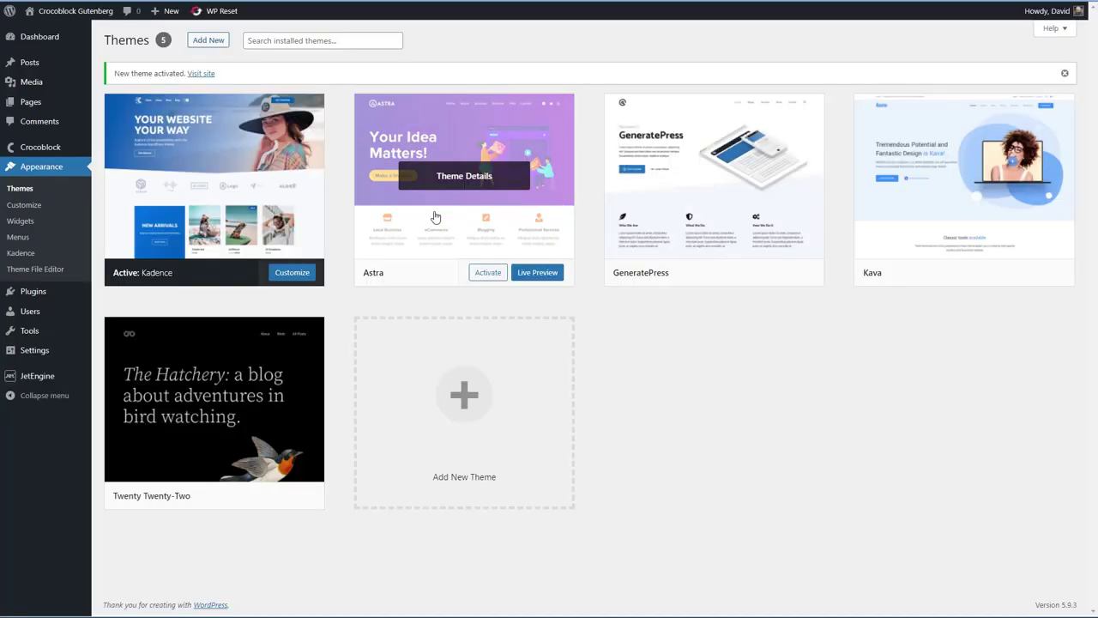
Delete the Single Post Template page template from the Theme Builder.
{"action": "mouse_move", "coordinate": [43, 148]}
{"action": "left_click", "coordinate": [125, 199]}
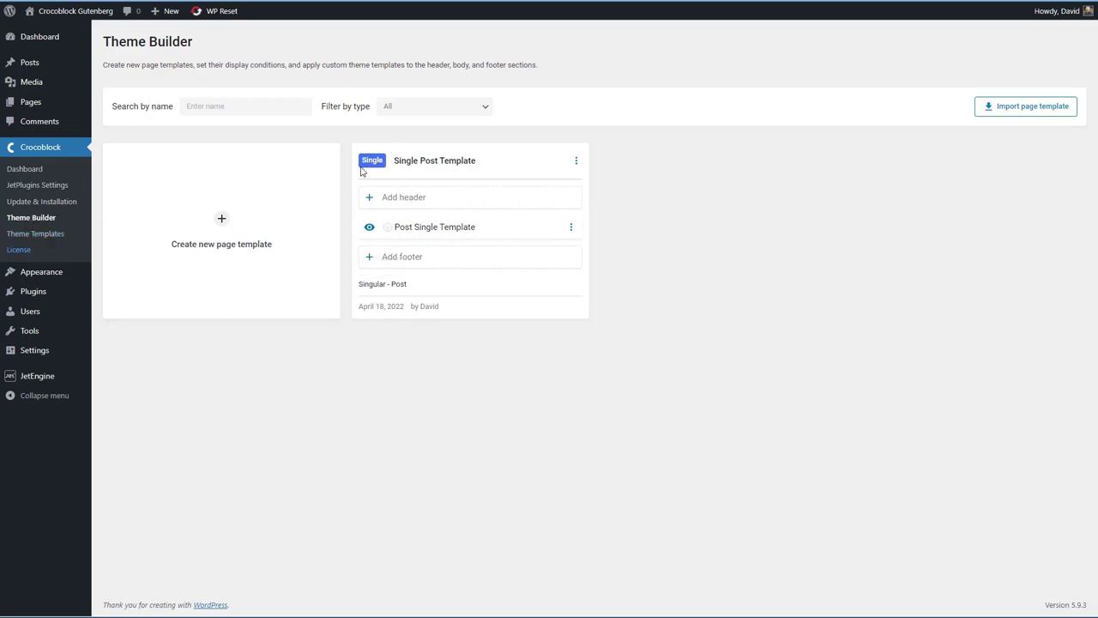
{"action": "left_click", "coordinate": [576, 160]}
{"action": "left_click", "coordinate": [513, 259]}
Move the Post Single Template theme part to the trash and delete it permanently.
{"action": "left_click", "coordinate": [49, 237]}
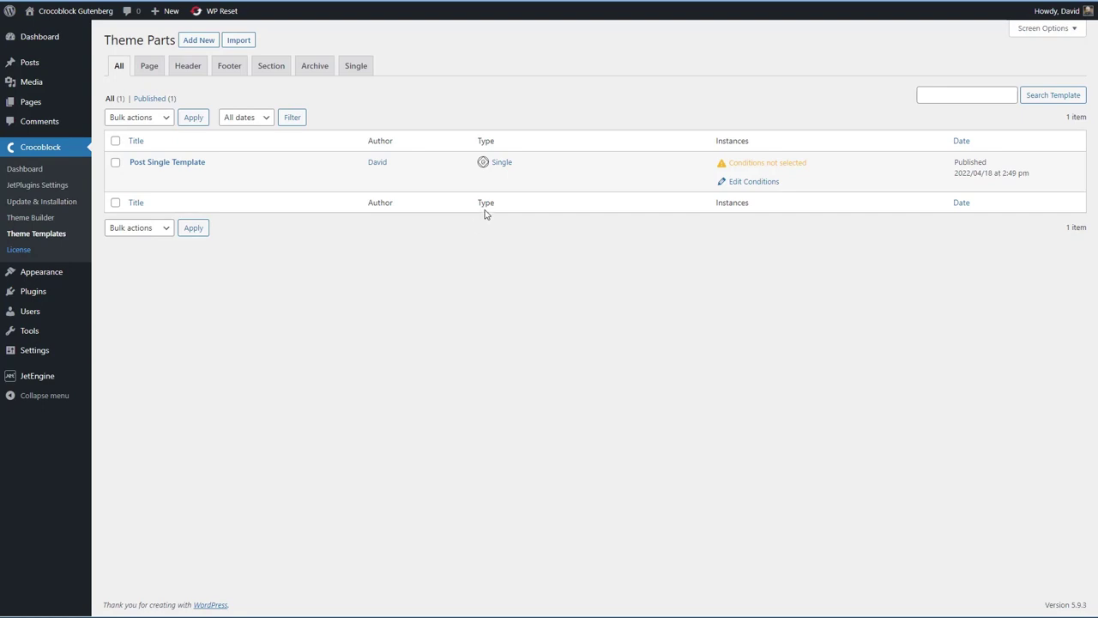
{"action": "left_click", "coordinate": [196, 176]}
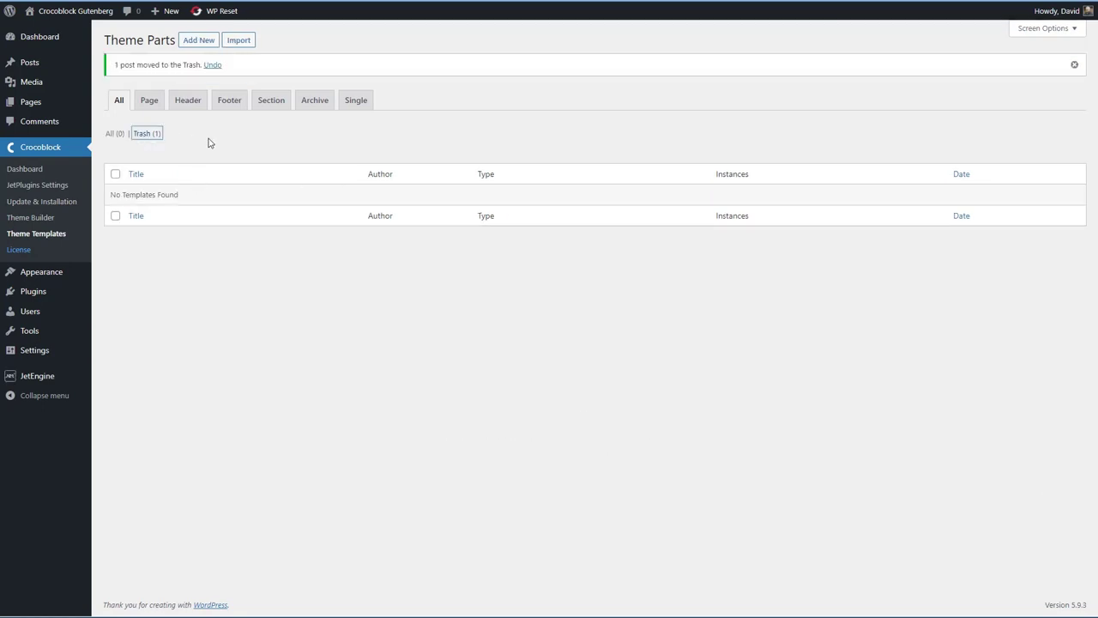
{"action": "left_click", "coordinate": [186, 179]}
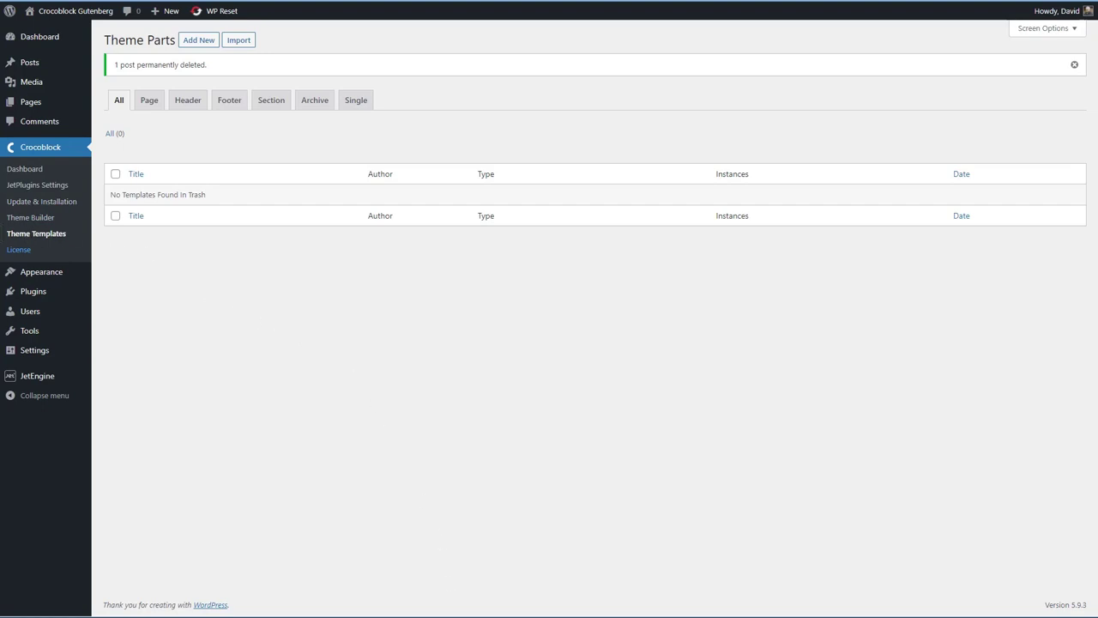
Start a new JetEngine custom post type named Books with the slug book.
{"action": "mouse_move", "coordinate": [32, 382]}
{"action": "left_click", "coordinate": [127, 413]}
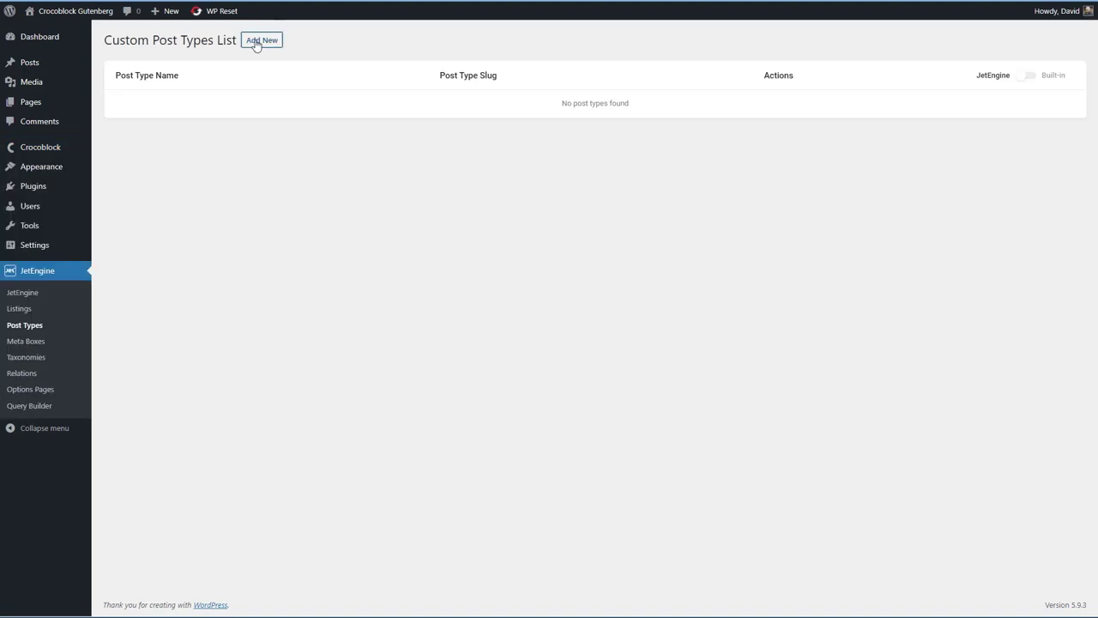
{"action": "left_click", "coordinate": [255, 45]}
{"action": "left_click", "coordinate": [510, 120]}
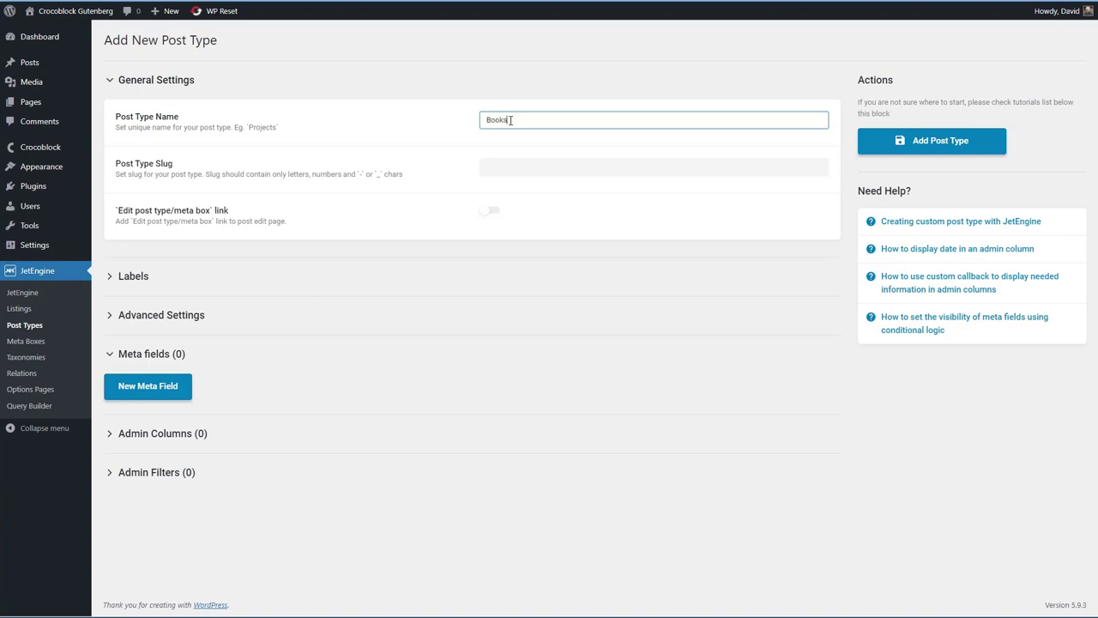
{"action": "left_click", "coordinate": [509, 168]}
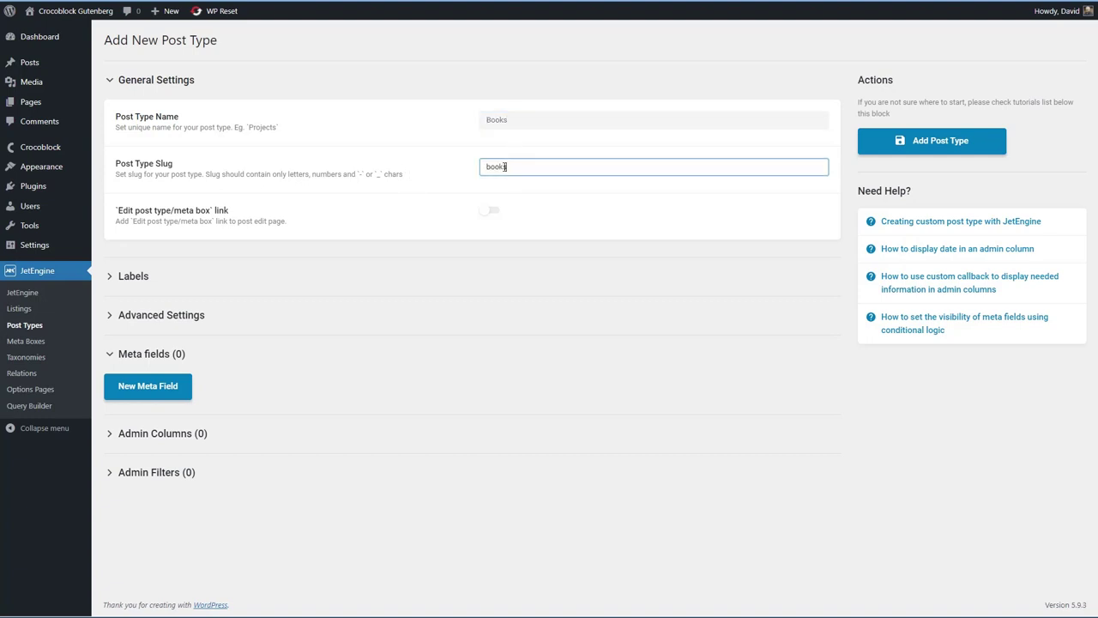
{"action": "key", "text": "BackSpace"}
Examine the post type's Labels options and its Advanced Settings down to the capability type.
{"action": "left_click", "coordinate": [148, 276]}
{"action": "scroll", "coordinate": [204, 278], "scroll_direction": "down", "scroll_amount": 1}
{"action": "scroll", "coordinate": [205, 277], "scroll_direction": "down", "scroll_amount": 1}
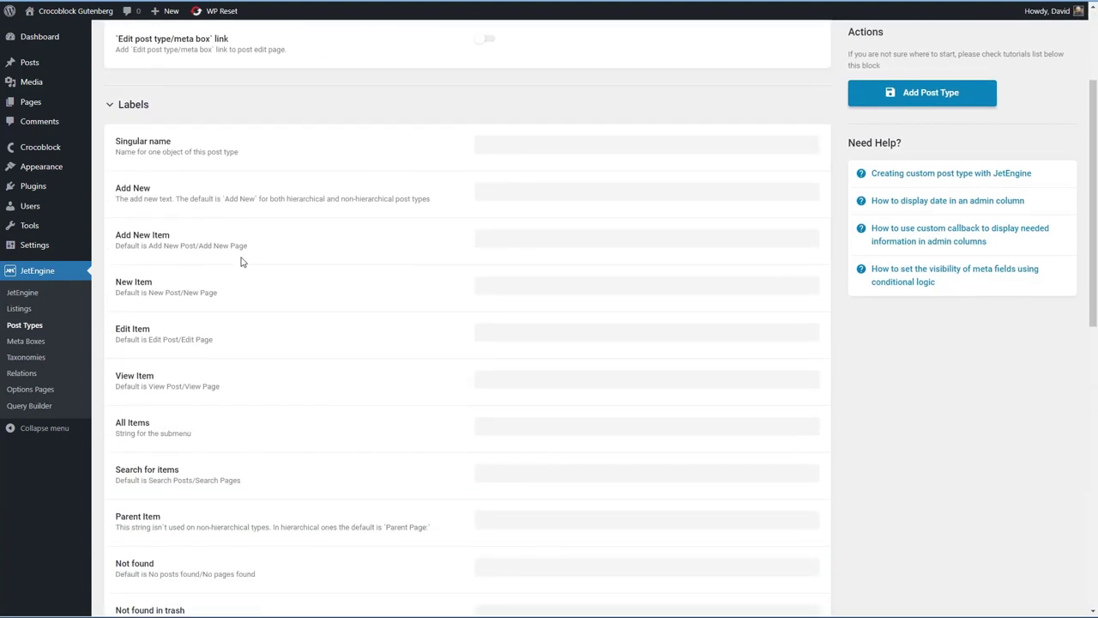
{"action": "left_click", "coordinate": [142, 109]}
{"action": "left_click", "coordinate": [185, 316]}
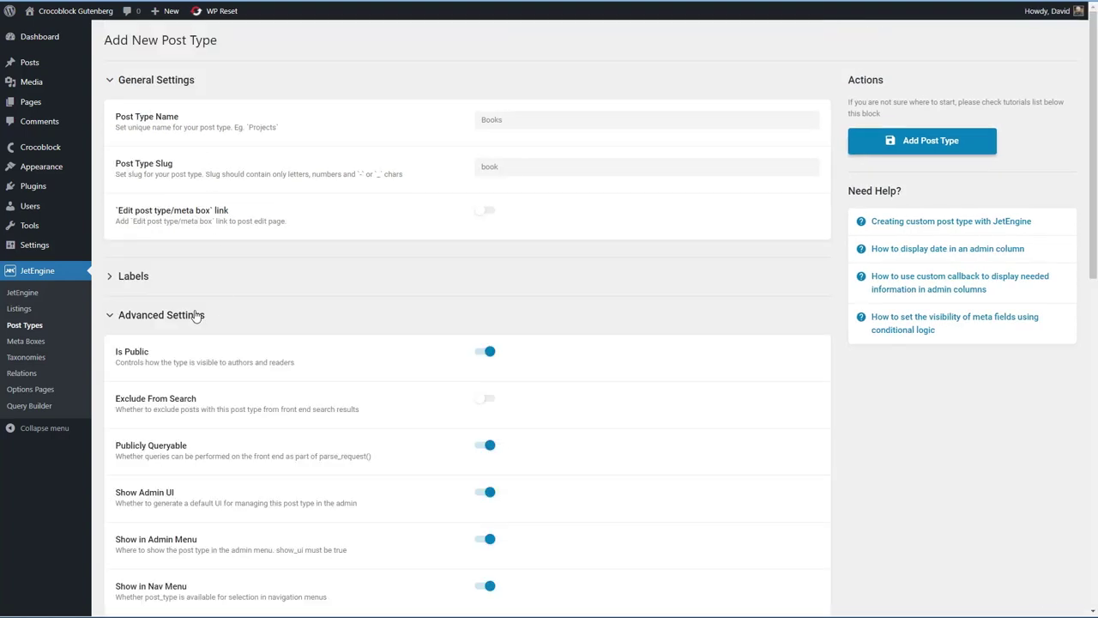
{"action": "scroll", "coordinate": [309, 312], "scroll_direction": "down", "scroll_amount": 2}
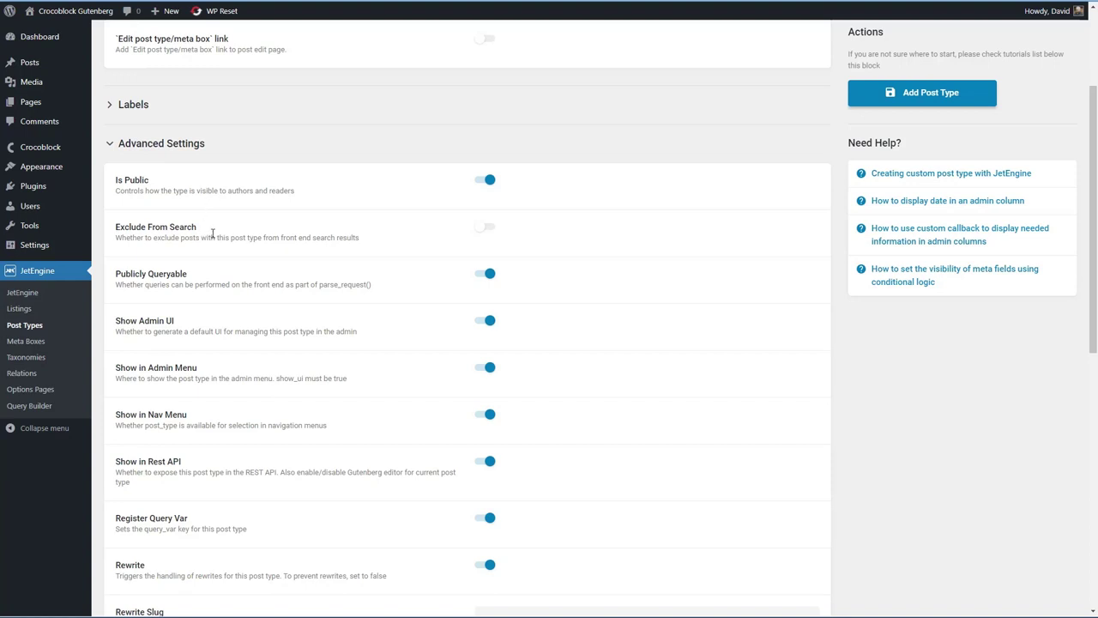
{"action": "scroll", "coordinate": [215, 235], "scroll_direction": "down", "scroll_amount": 1}
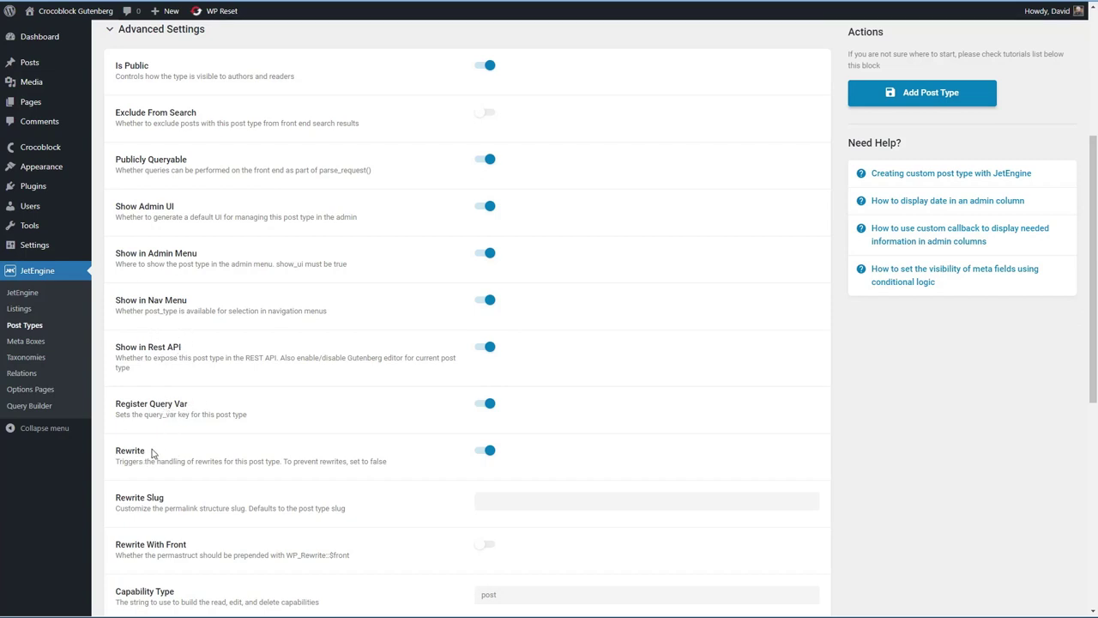
{"action": "scroll", "coordinate": [184, 452], "scroll_direction": "down", "scroll_amount": 3}
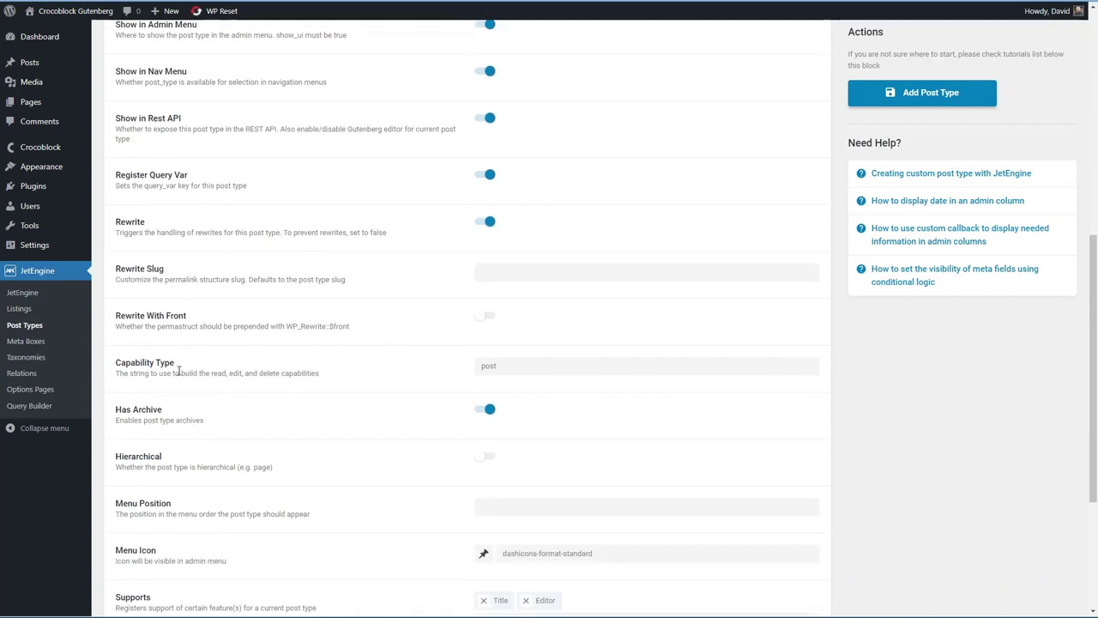
{"action": "left_click", "coordinate": [541, 366]}
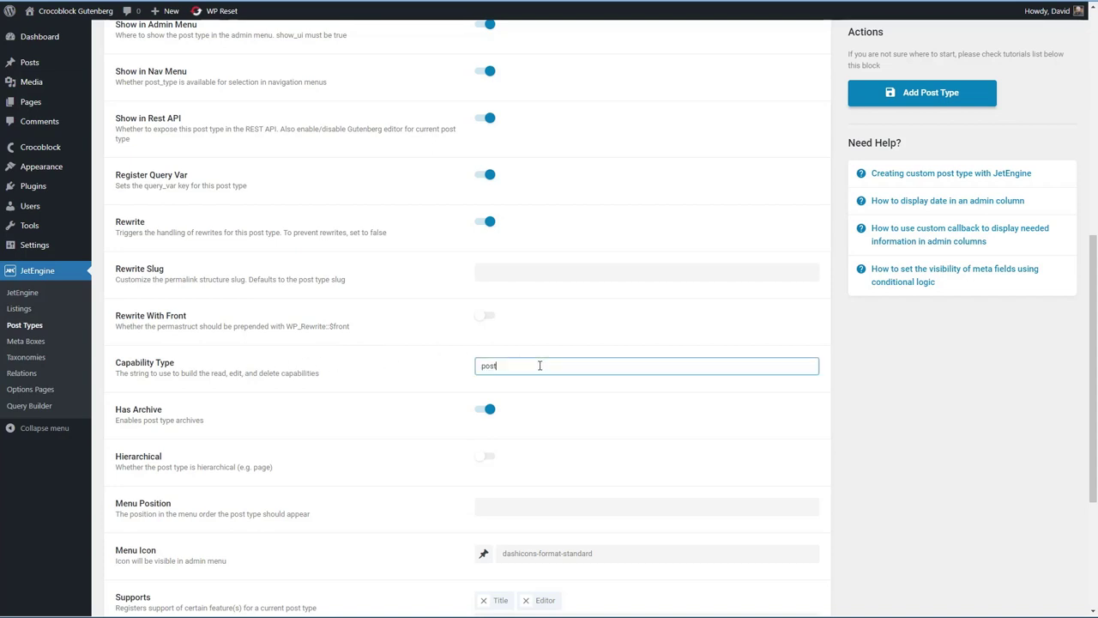
Set the post type's menu position to 25 and choose dashicons-book-alt as its menu icon.
{"action": "scroll", "coordinate": [271, 372], "scroll_direction": "down", "scroll_amount": 3}
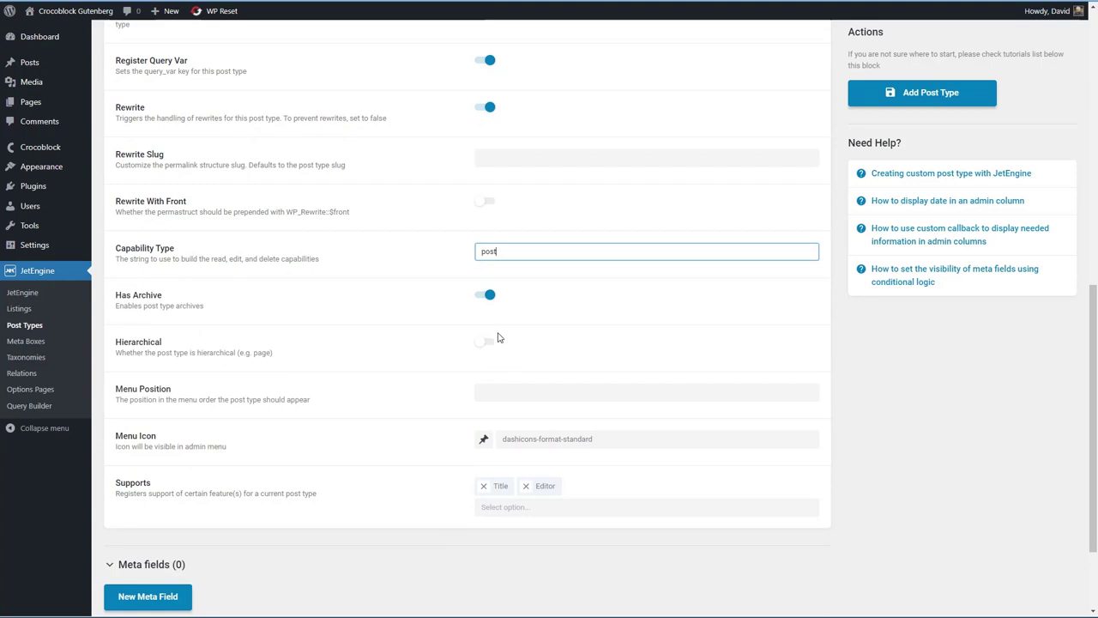
{"action": "left_click", "coordinate": [503, 393]}
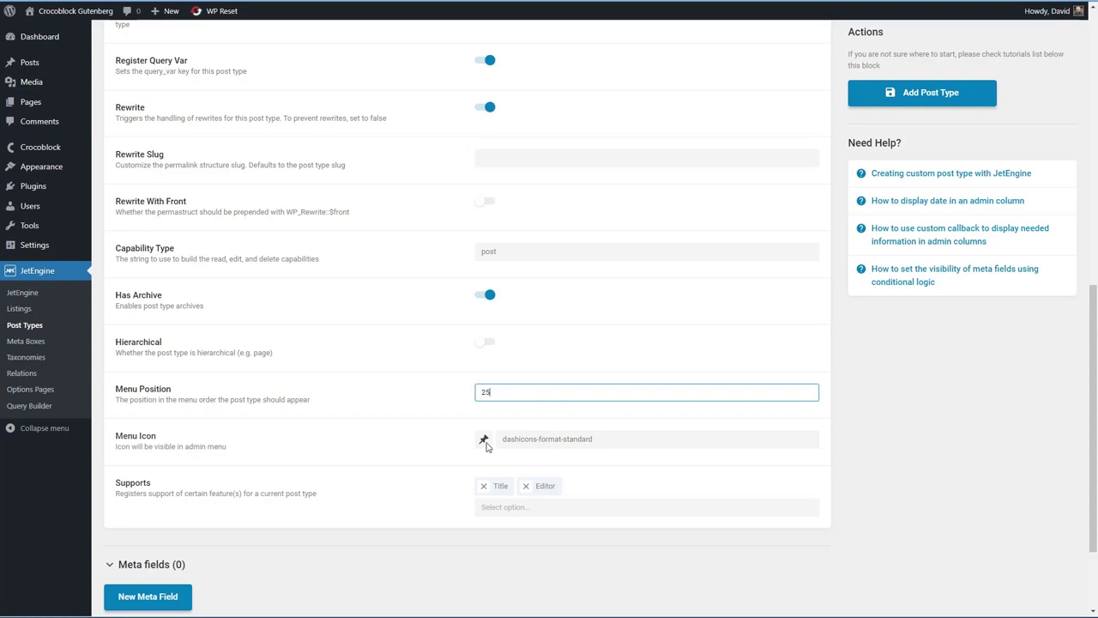
{"action": "left_click", "coordinate": [520, 440]}
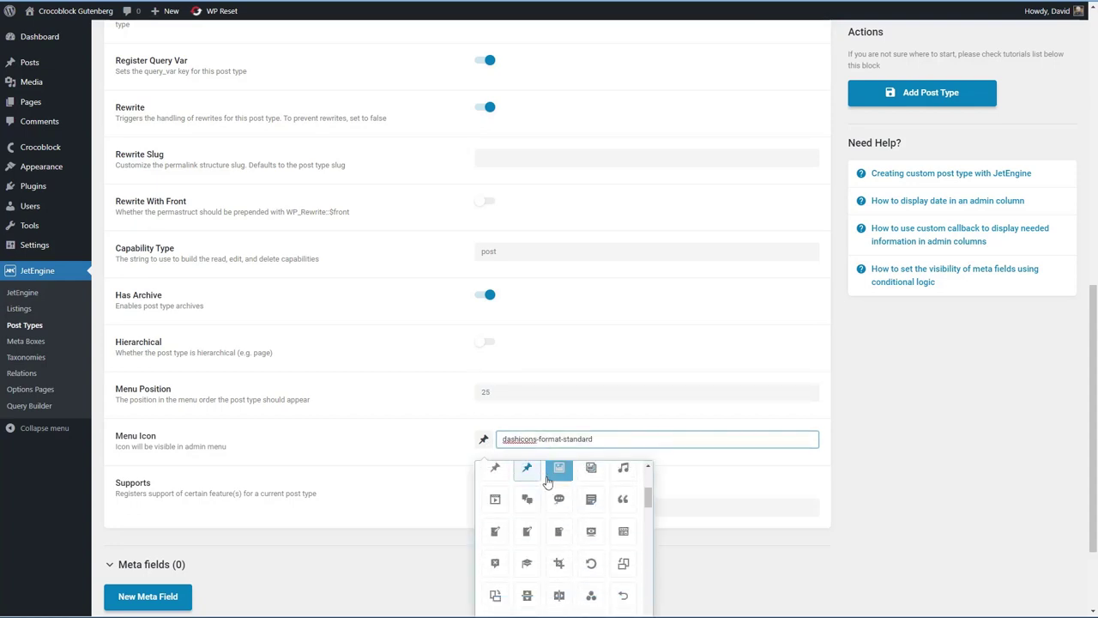
{"action": "scroll", "coordinate": [548, 483], "scroll_direction": "up", "scroll_amount": 3}
{"action": "scroll", "coordinate": [765, 473], "scroll_direction": "down", "scroll_amount": 2}
{"action": "scroll", "coordinate": [625, 419], "scroll_direction": "down", "scroll_amount": 3}
{"action": "scroll", "coordinate": [627, 422], "scroll_direction": "down", "scroll_amount": 5}
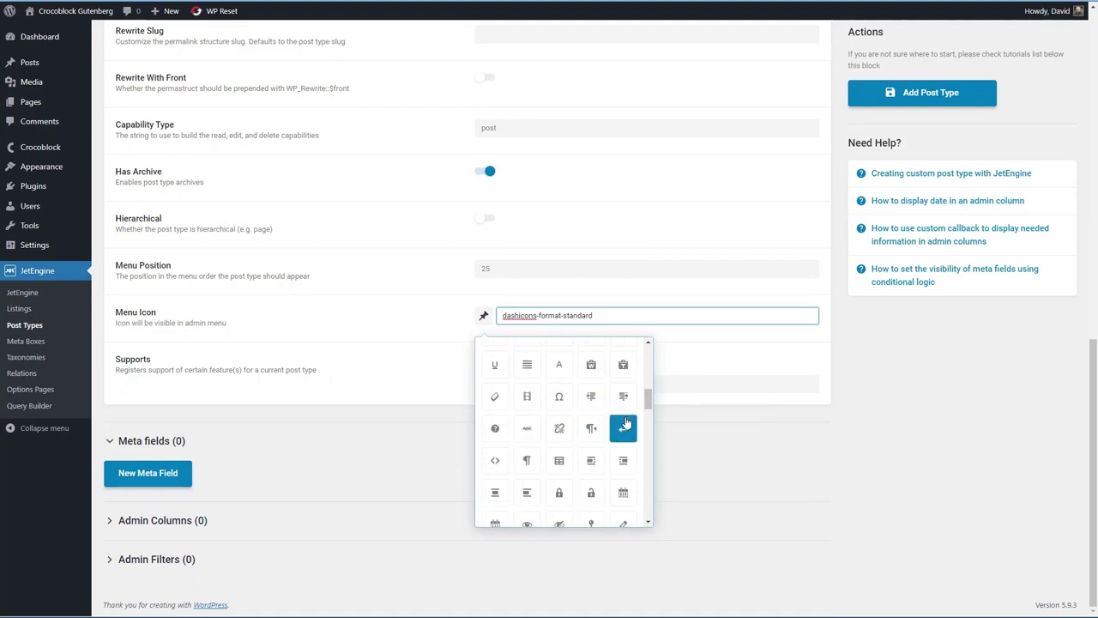
{"action": "scroll", "coordinate": [627, 422], "scroll_direction": "down", "scroll_amount": 2}
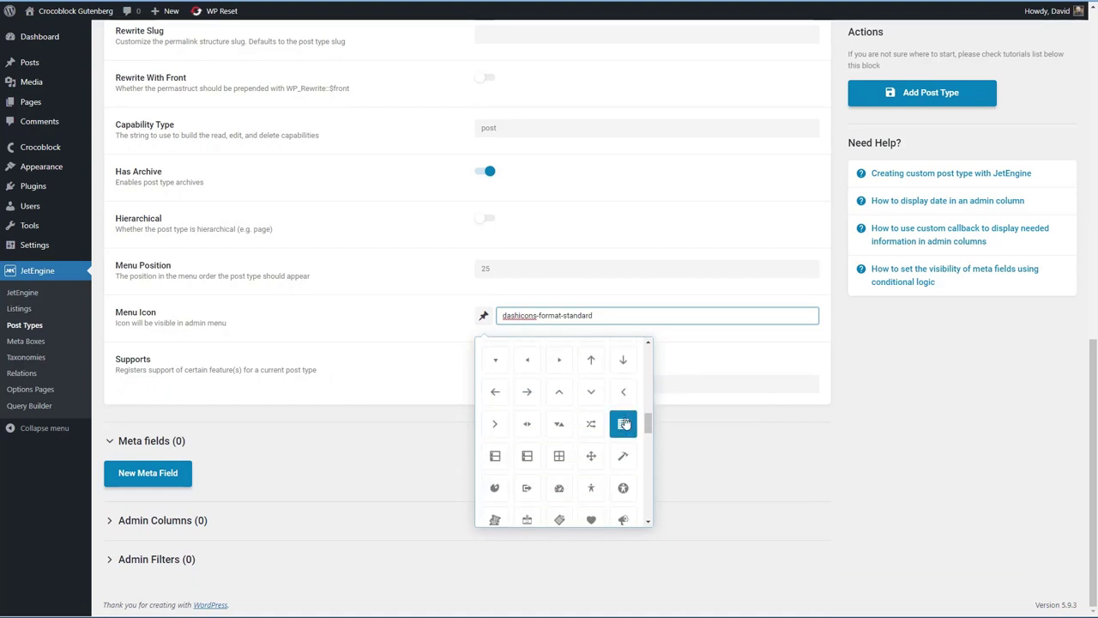
{"action": "scroll", "coordinate": [625, 423], "scroll_direction": "down", "scroll_amount": 5}
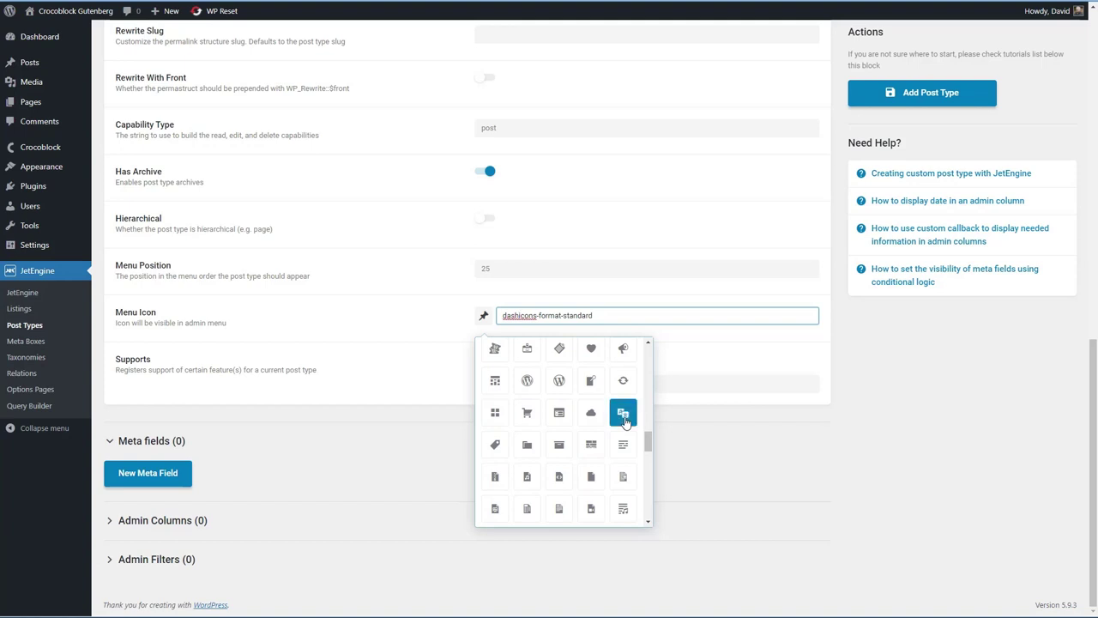
{"action": "scroll", "coordinate": [625, 422], "scroll_direction": "down", "scroll_amount": 6}
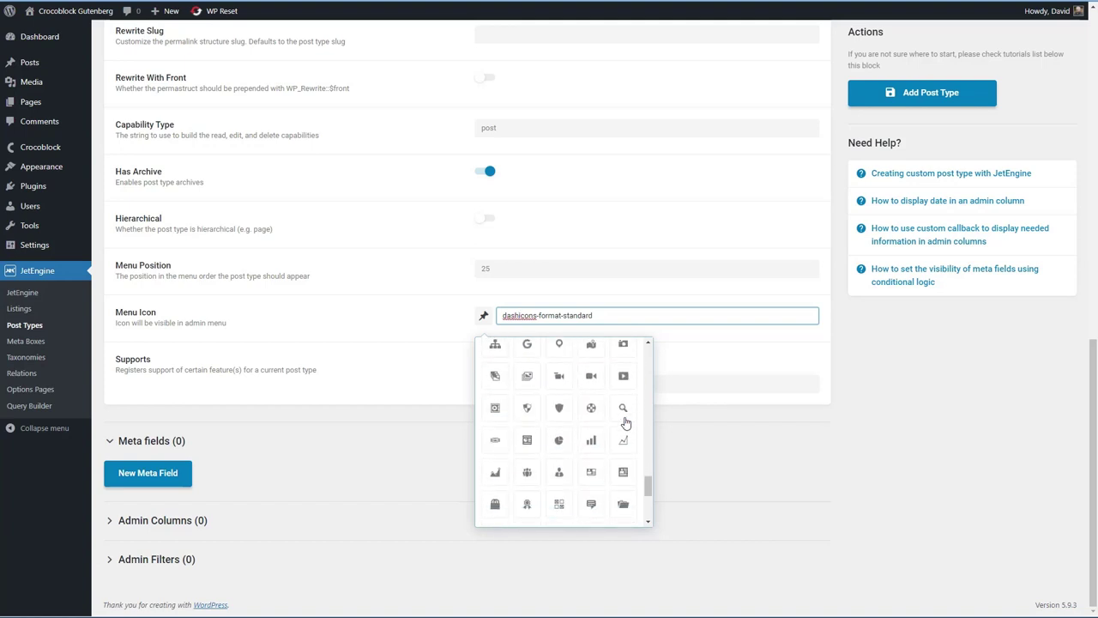
{"action": "left_click", "coordinate": [526, 498]}
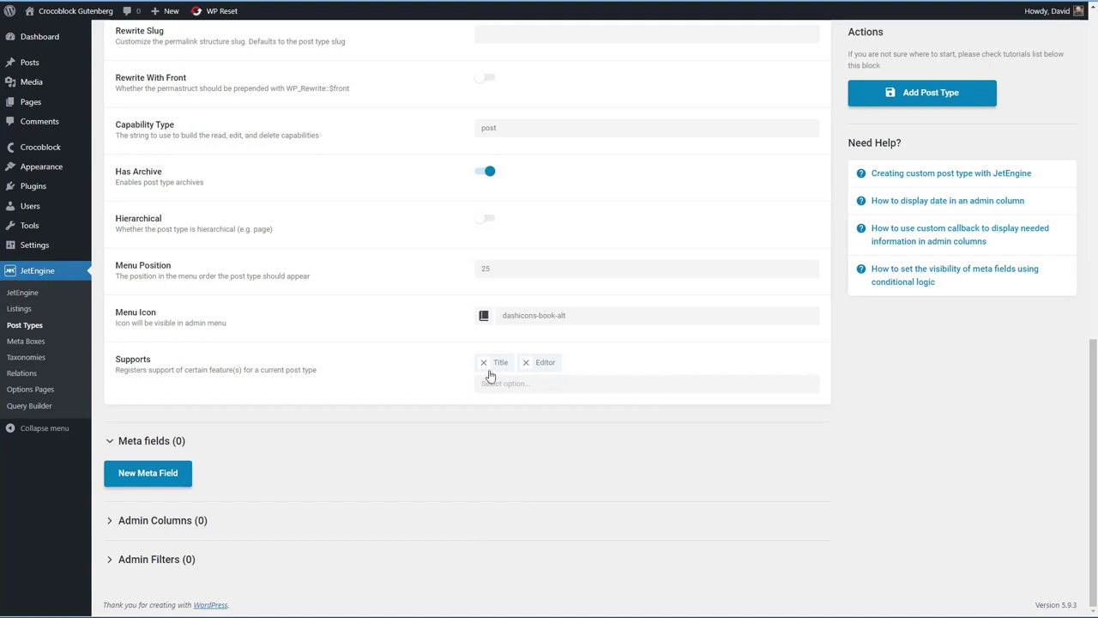
Add Comments, Revisions, Excerpt, Author and Thumbnail (Featured Image) to the features the post type supports.
{"action": "left_click", "coordinate": [523, 383]}
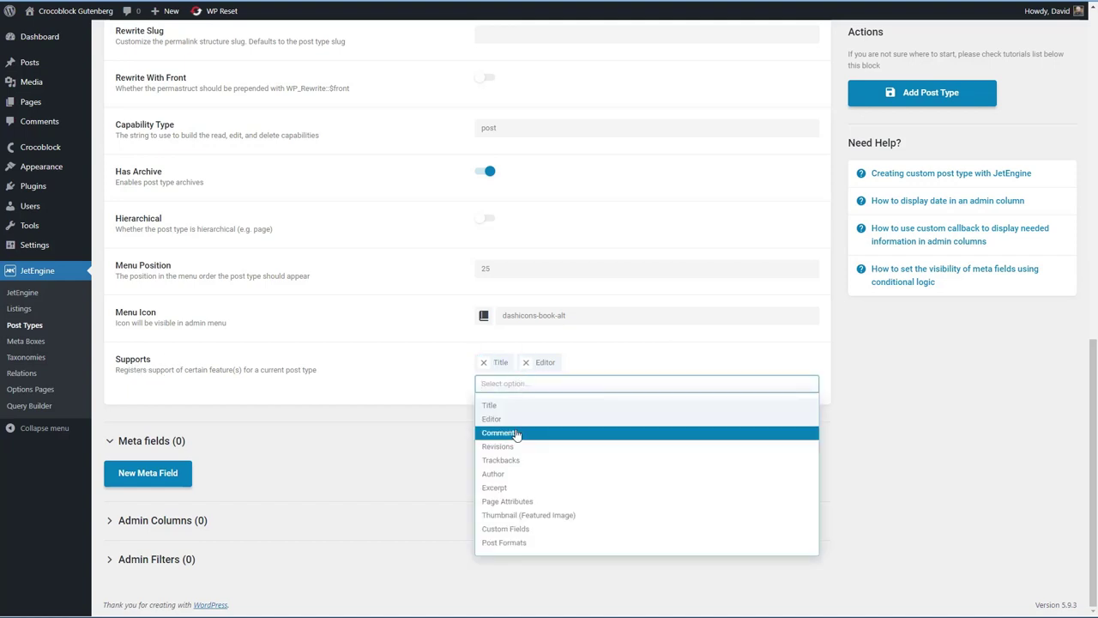
{"action": "left_click", "coordinate": [529, 430]}
{"action": "left_click", "coordinate": [545, 387]}
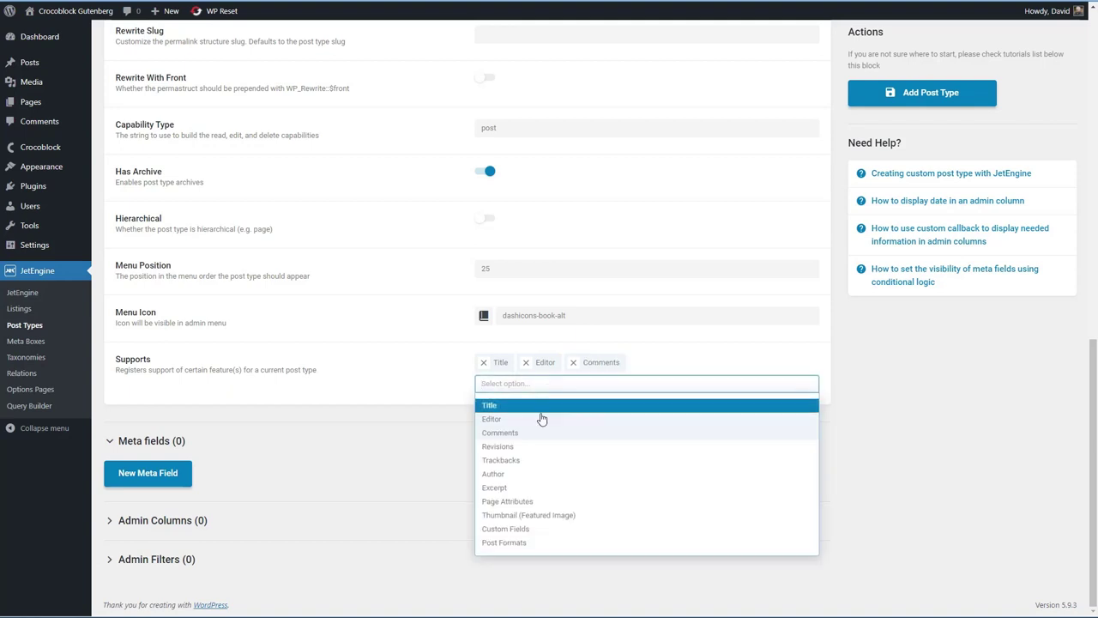
{"action": "left_click", "coordinate": [532, 440]}
{"action": "left_click", "coordinate": [542, 386]}
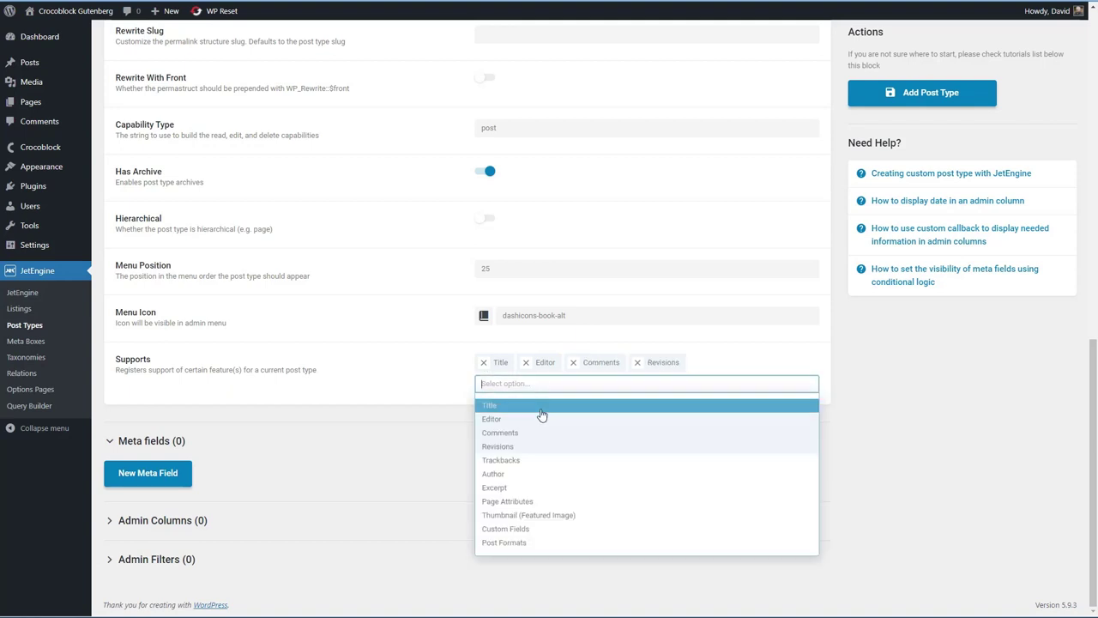
{"action": "left_click", "coordinate": [516, 484]}
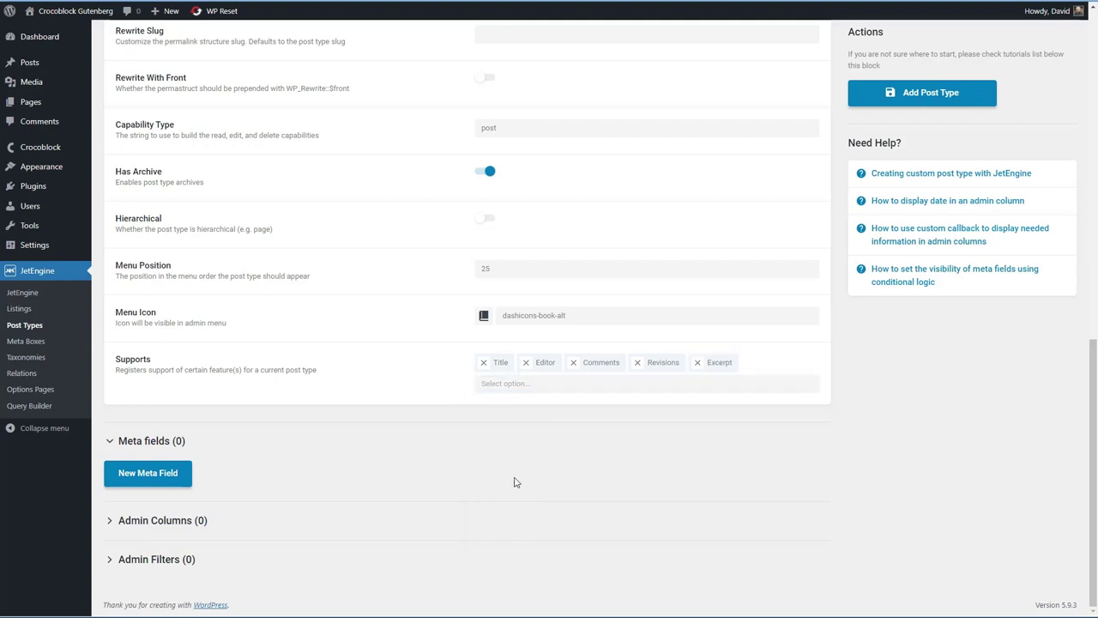
{"action": "left_click", "coordinate": [545, 387]}
{"action": "left_click", "coordinate": [530, 470]}
{"action": "left_click", "coordinate": [537, 387]}
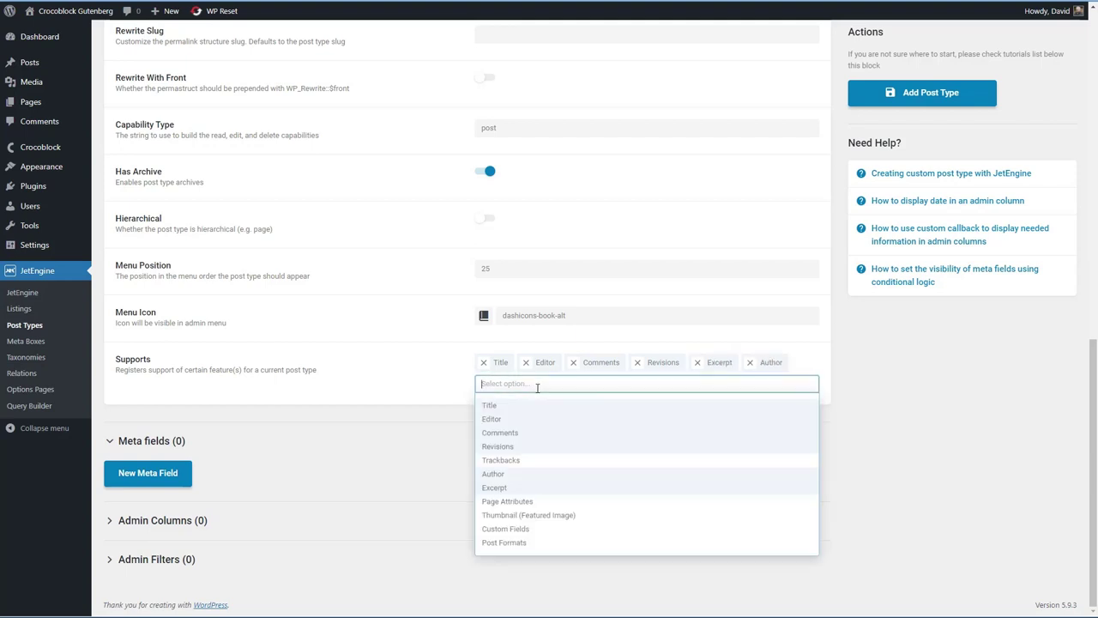
{"action": "left_click", "coordinate": [542, 515]}
Add a meta field labelled Author's Website with the name/ID authors-website.
{"action": "scroll", "coordinate": [431, 406], "scroll_direction": "down", "scroll_amount": 1}
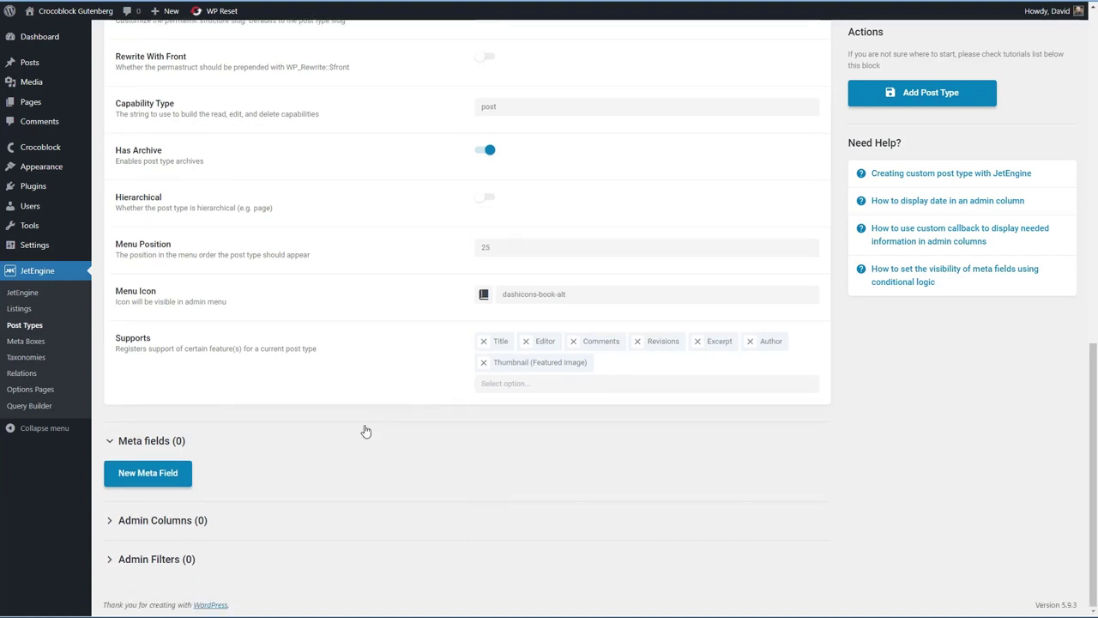
{"action": "left_click", "coordinate": [156, 474]}
{"action": "scroll", "coordinate": [272, 464], "scroll_direction": "down", "scroll_amount": 3}
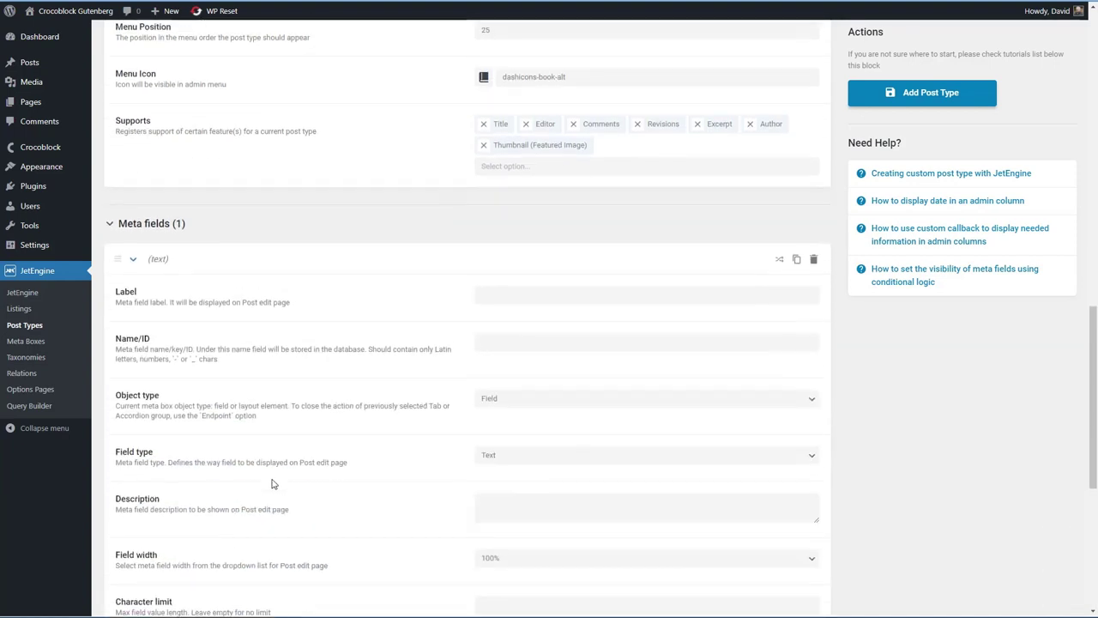
{"action": "scroll", "coordinate": [272, 482], "scroll_direction": "down", "scroll_amount": 1}
{"action": "left_click", "coordinate": [493, 171]}
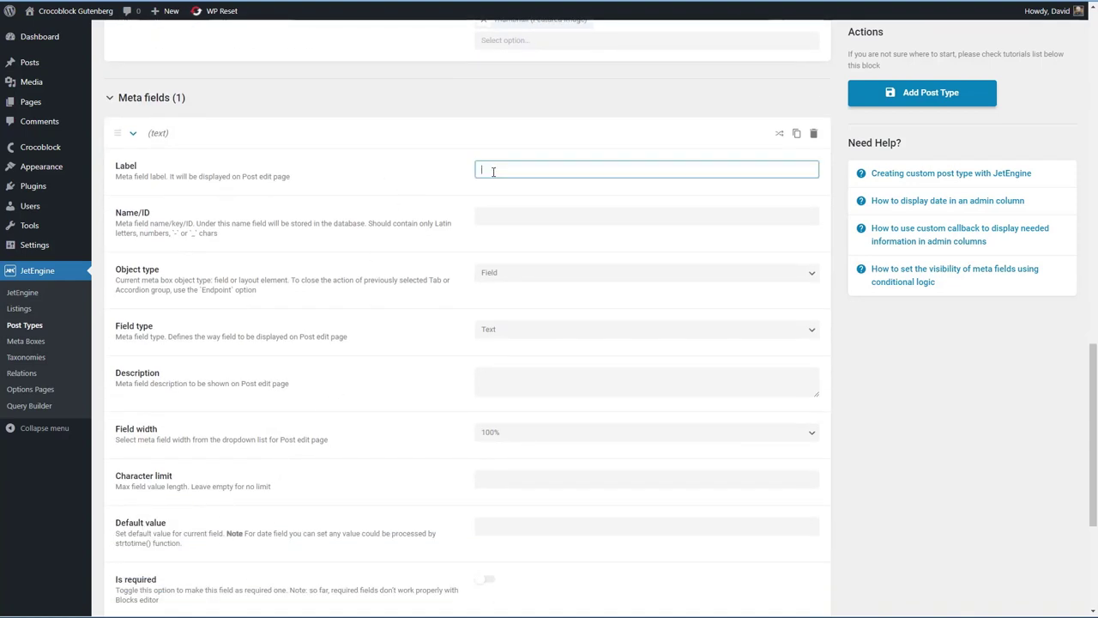
{"action": "type", "text": "Author's Website"}
{"action": "left_click", "coordinate": [500, 215]}
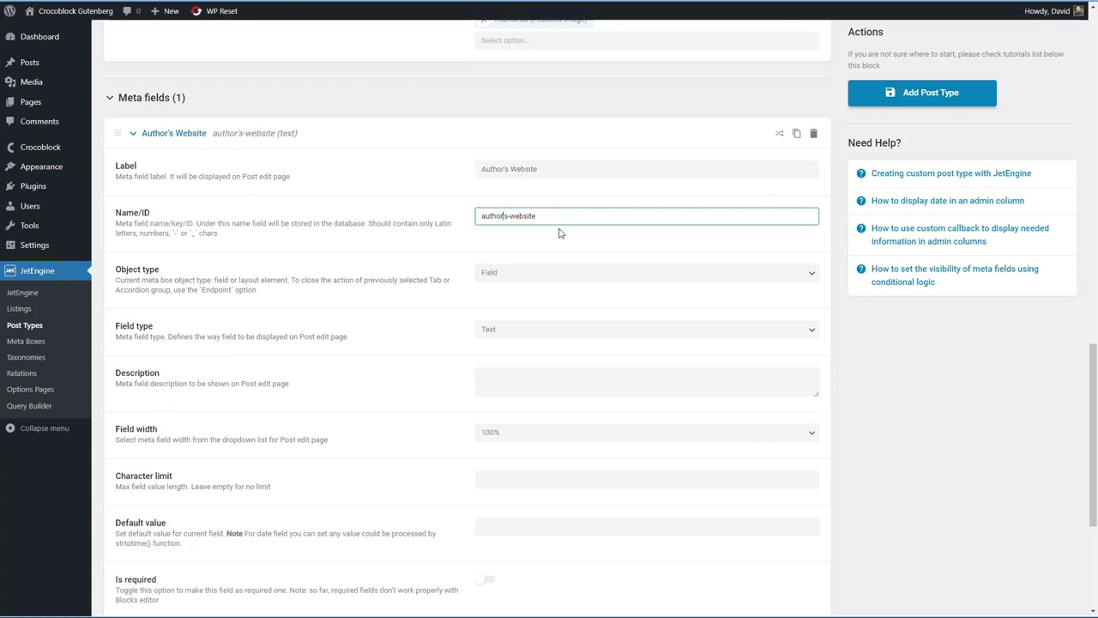
{"action": "key", "text": "BackSpace"}
Check the object type choices for the Author's Website field and keep its field type as Text.
{"action": "left_click", "coordinate": [520, 275]}
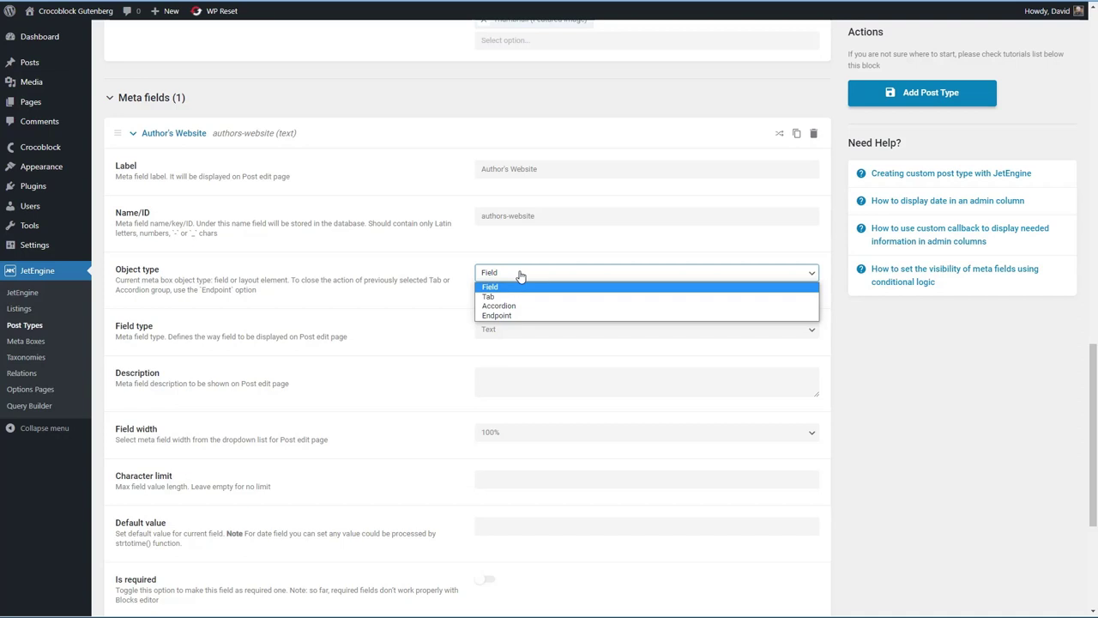
{"action": "left_click", "coordinate": [520, 274]}
{"action": "left_click", "coordinate": [534, 334]}
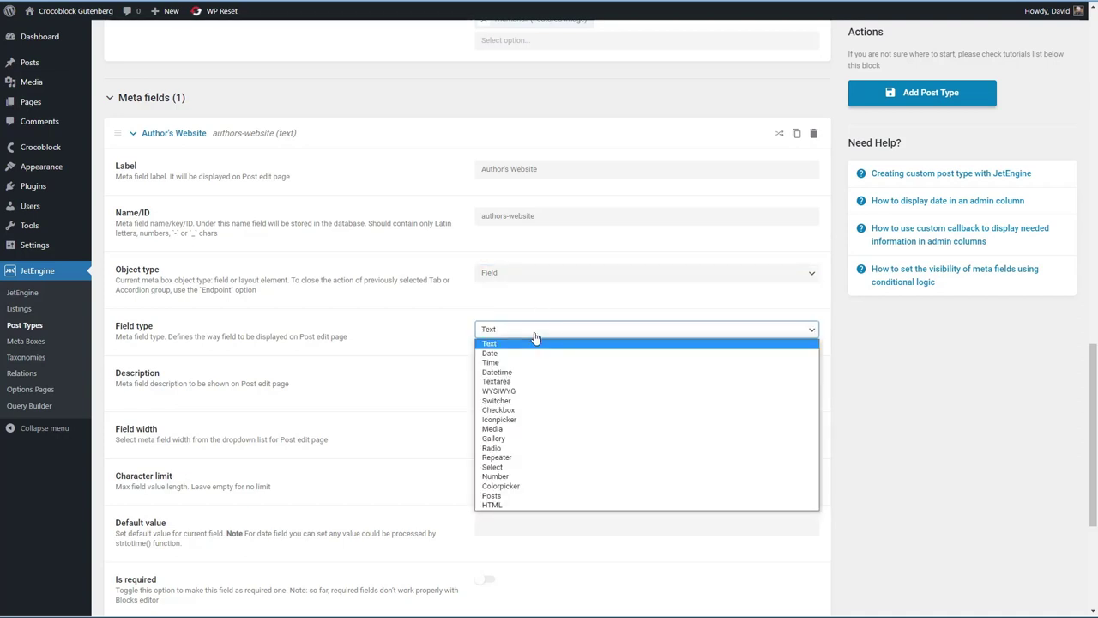
{"action": "scroll", "coordinate": [511, 293], "scroll_direction": "down", "scroll_amount": 1}
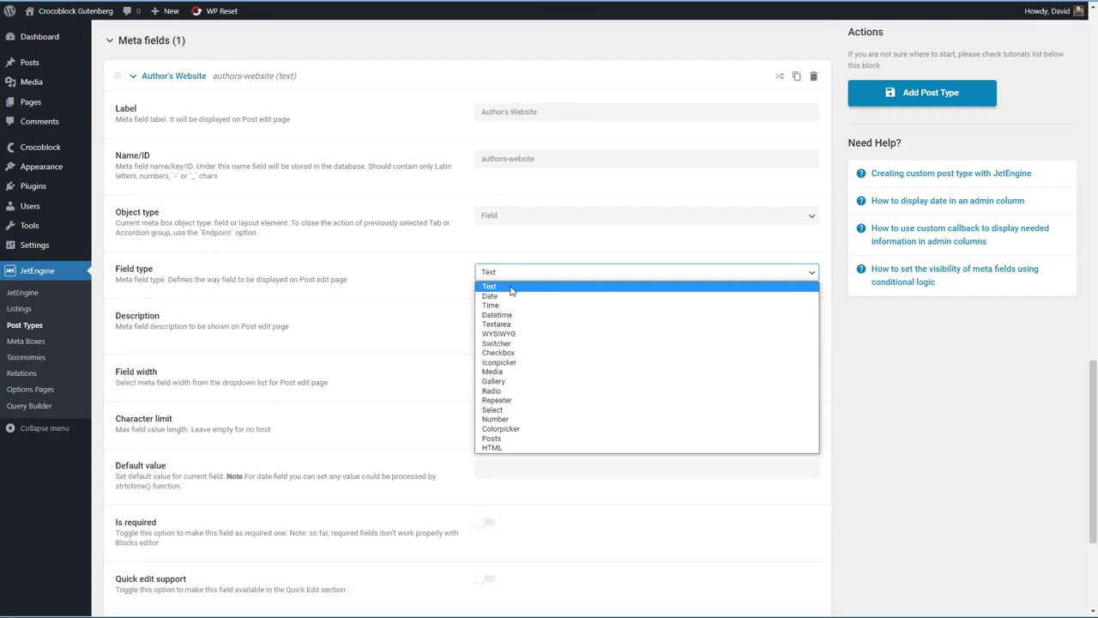
{"action": "left_click", "coordinate": [511, 290]}
Give the Author's Website field the description "Link to the author's website" and a field width of 50%.
{"action": "left_click", "coordinate": [504, 323]}
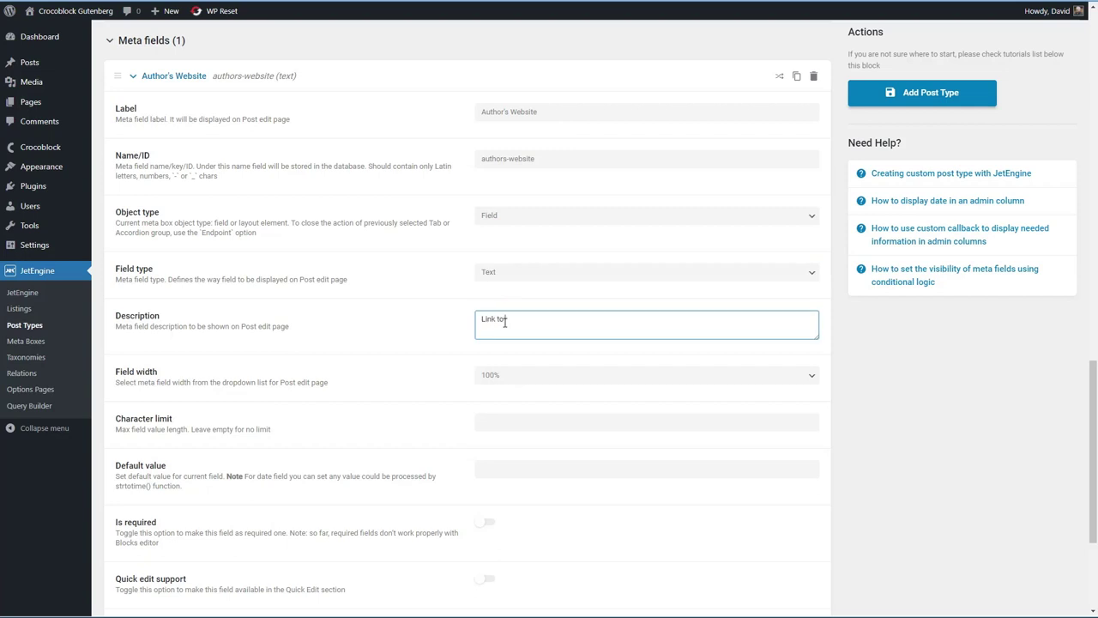
{"action": "type", "text": "Link to the author's website"}
{"action": "left_click", "coordinate": [519, 382]}
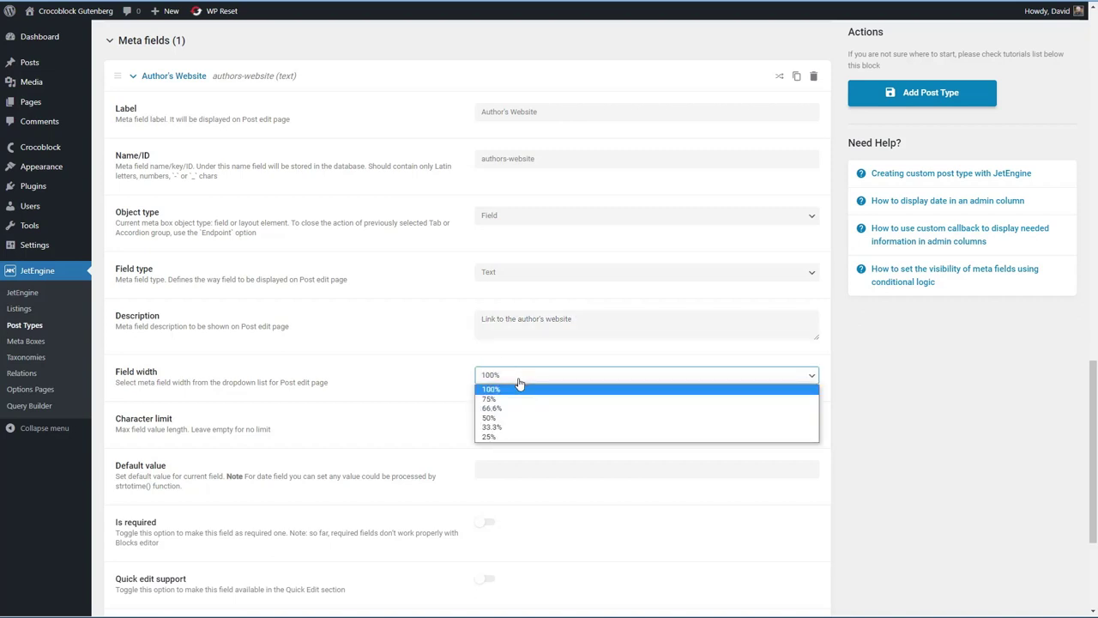
{"action": "left_click", "coordinate": [515, 416]}
Add a second meta field labelled Author's Photo with the name/ID authors-photo.
{"action": "scroll", "coordinate": [454, 406], "scroll_direction": "down", "scroll_amount": 2}
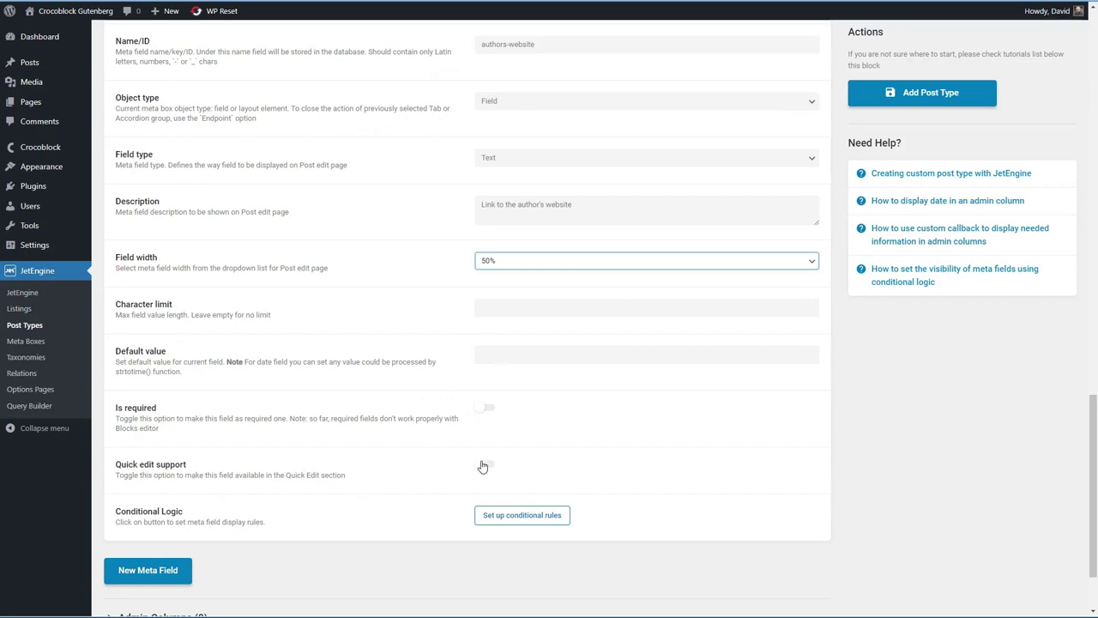
{"action": "left_click", "coordinate": [160, 576]}
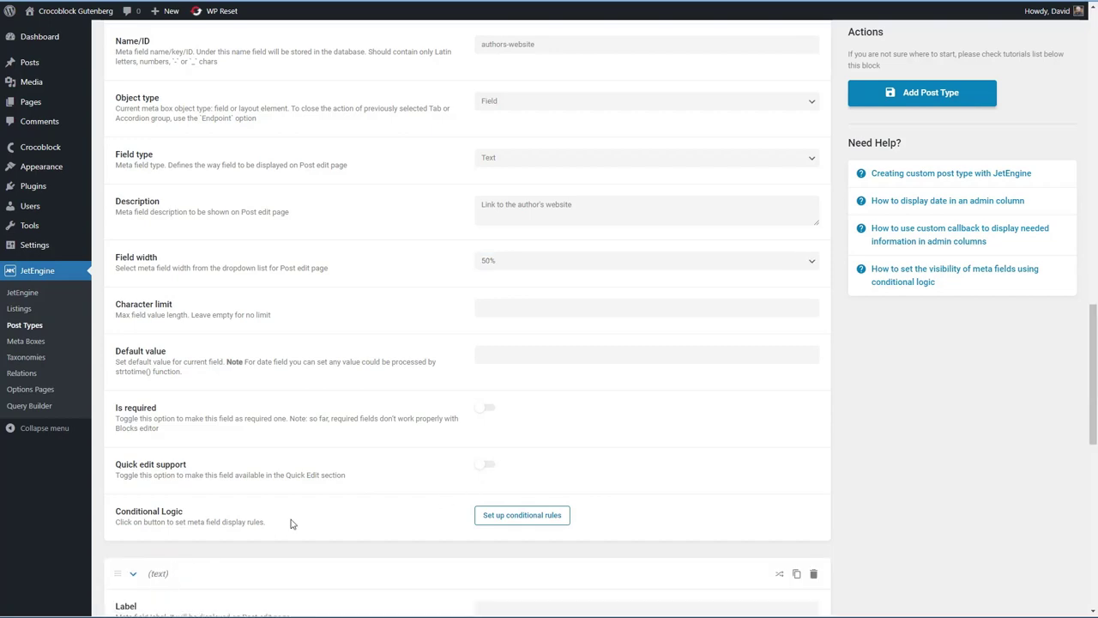
{"action": "scroll", "coordinate": [291, 523], "scroll_direction": "down", "scroll_amount": 5}
{"action": "left_click", "coordinate": [498, 209]}
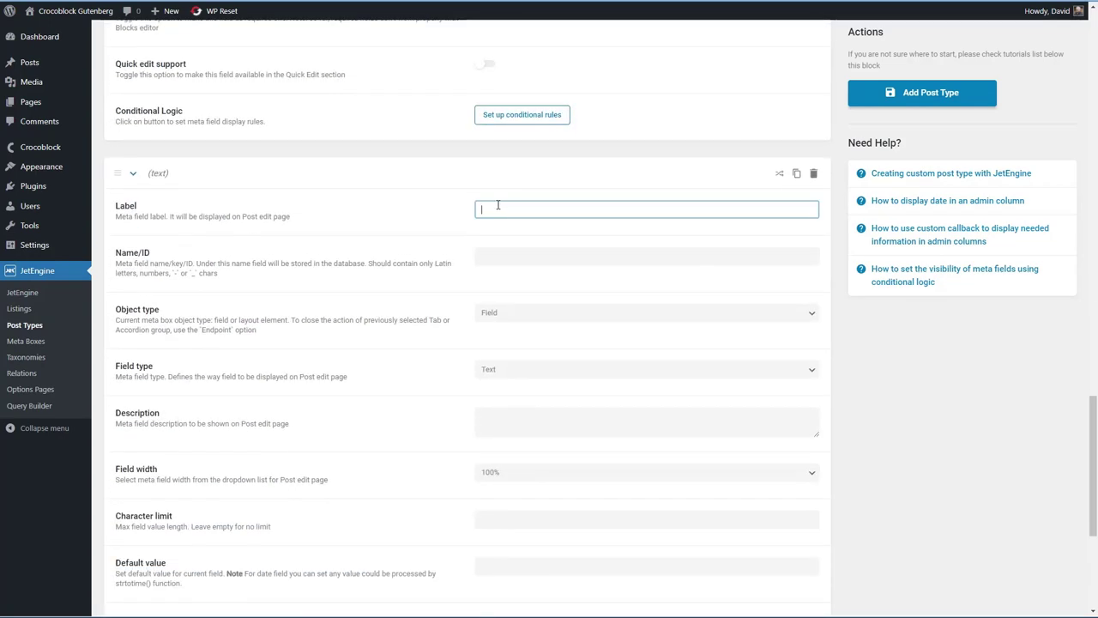
{"action": "type", "text": "Author's Photo"}
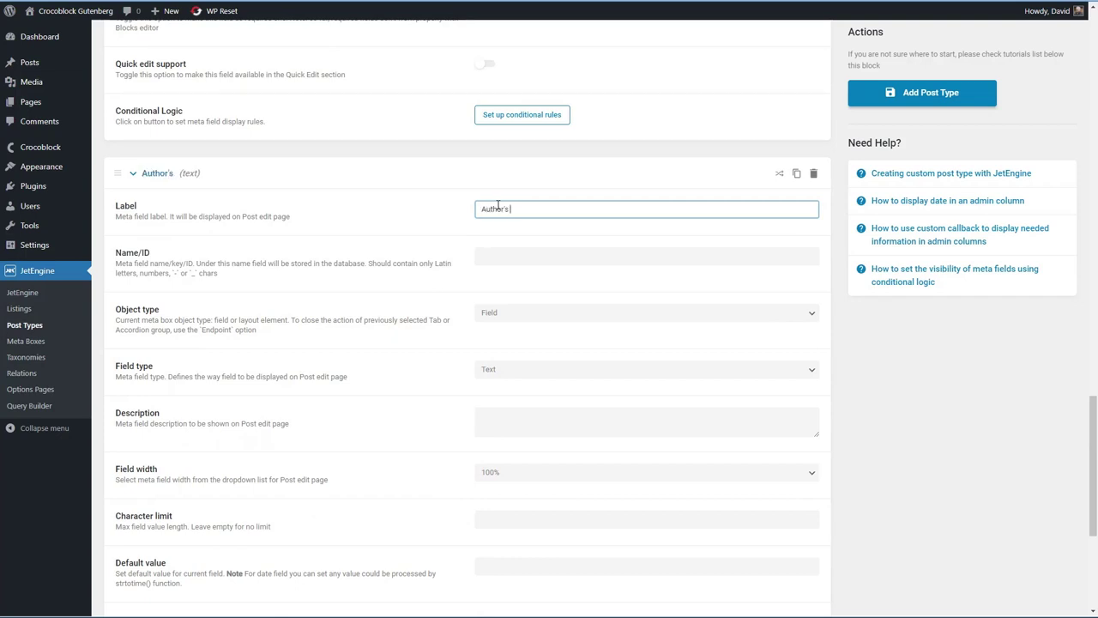
{"action": "left_click", "coordinate": [502, 255]}
{"action": "left_click", "coordinate": [504, 255]}
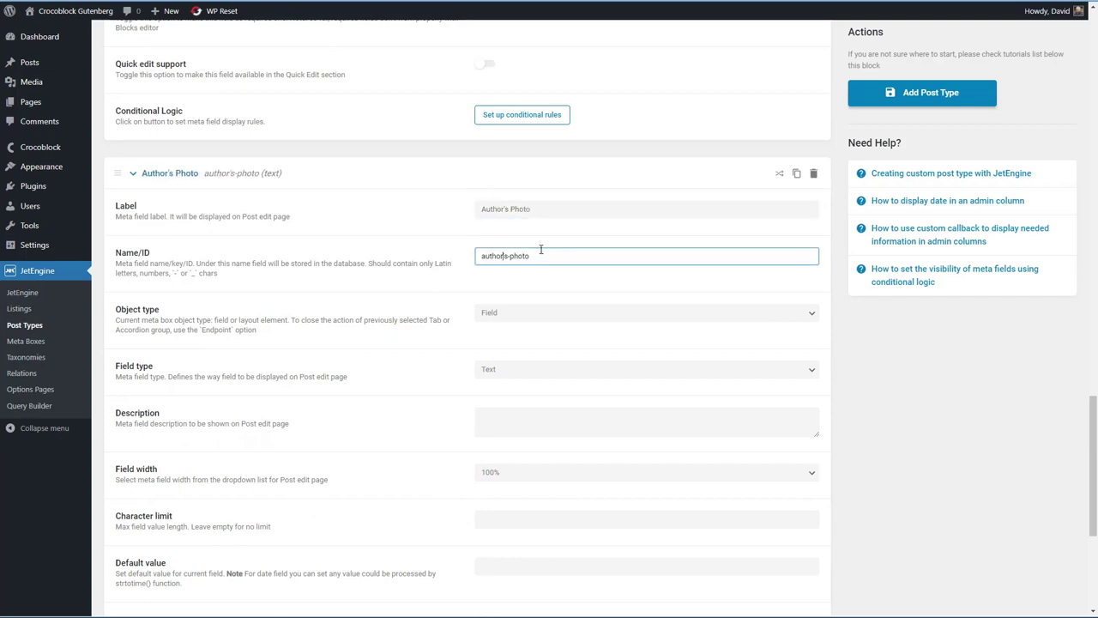
{"action": "key", "text": "BackSpace"}
Keep the Author's Photo field's object type as Field, and make it a Media field with the Media URL value format.
{"action": "left_click", "coordinate": [528, 319]}
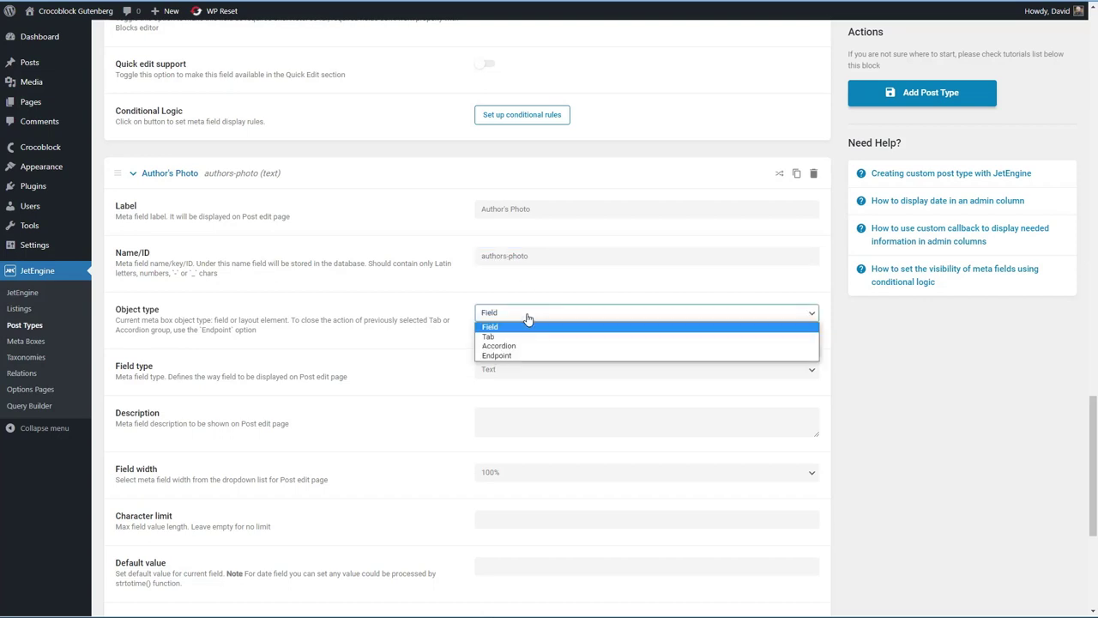
{"action": "left_click", "coordinate": [529, 321]}
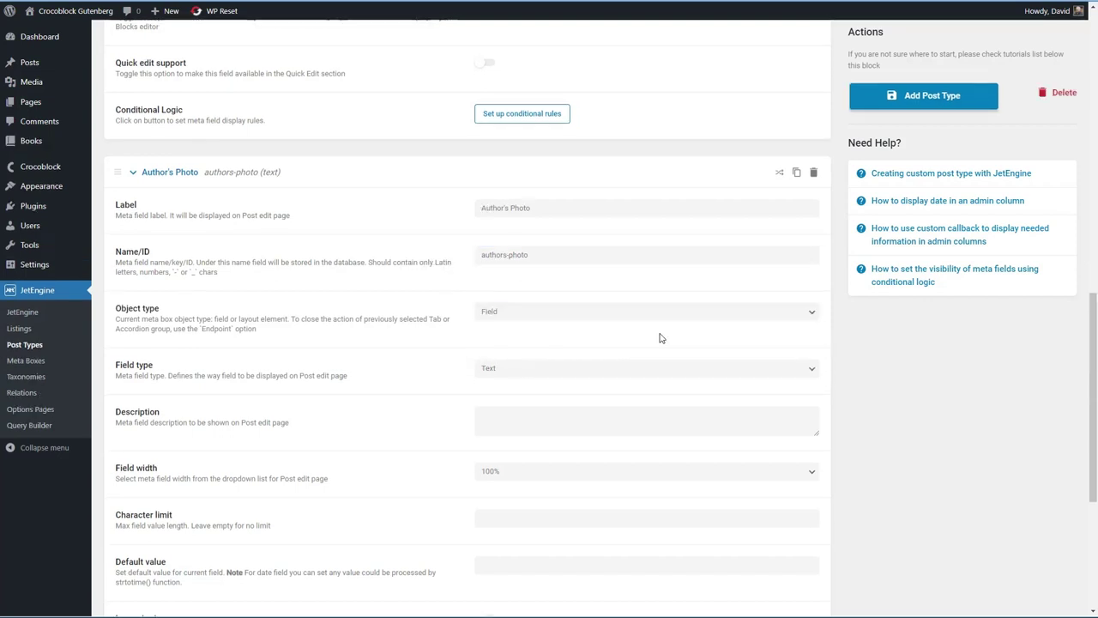
{"action": "left_click", "coordinate": [554, 375]}
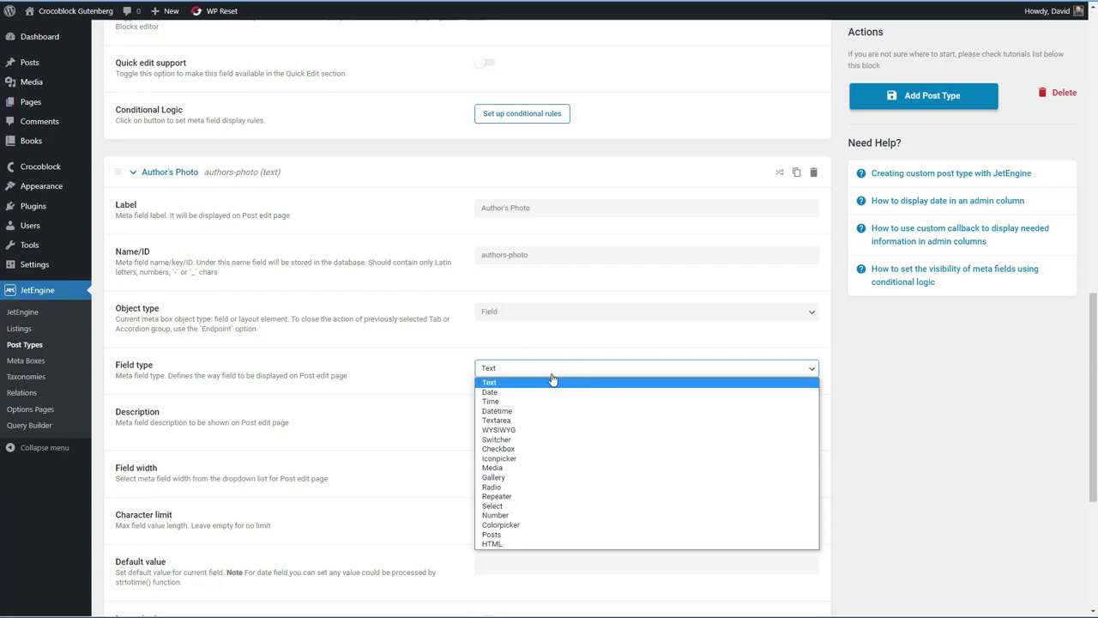
{"action": "left_click", "coordinate": [494, 468]}
{"action": "left_click", "coordinate": [538, 421]}
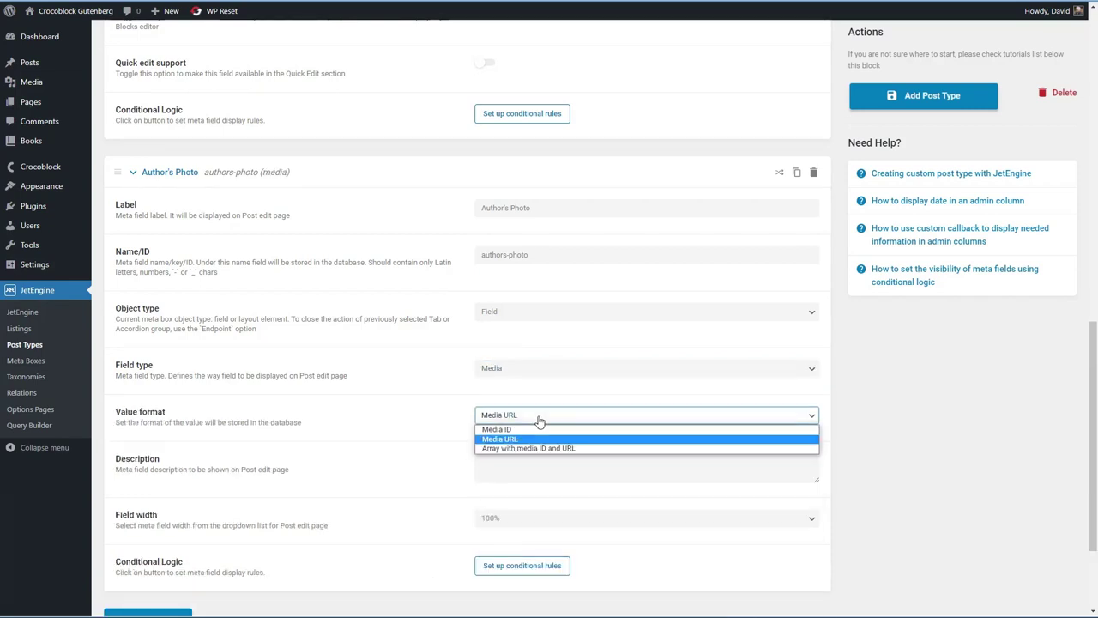
{"action": "left_click", "coordinate": [519, 441]}
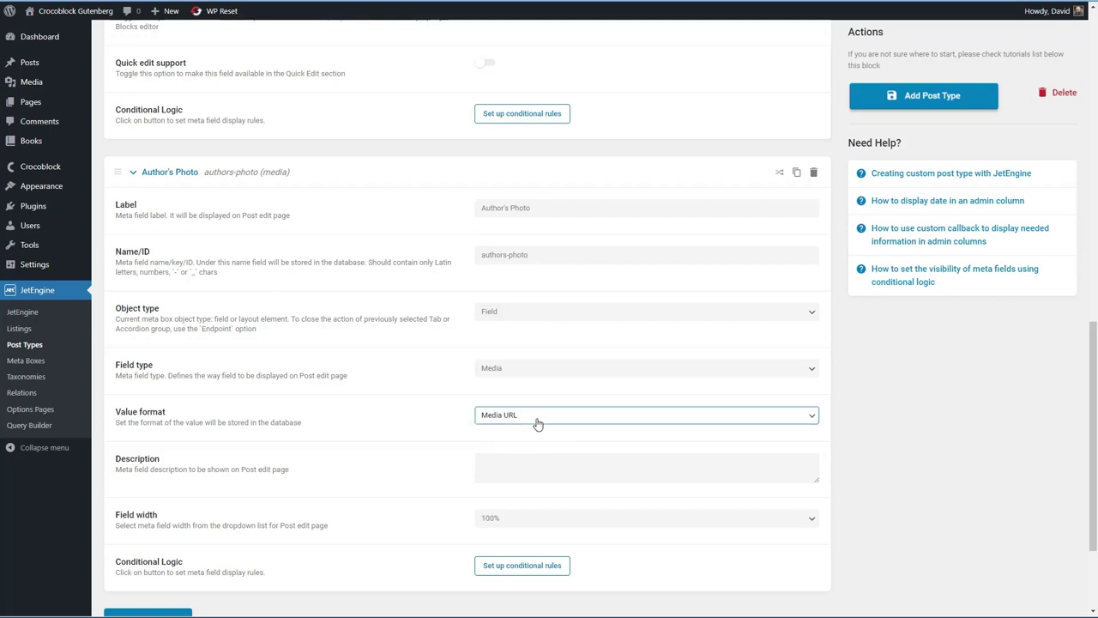
Describe the Author's Photo field as "Author's photo" with a field width of 50%, and save the new post type.
{"action": "left_click", "coordinate": [521, 463]}
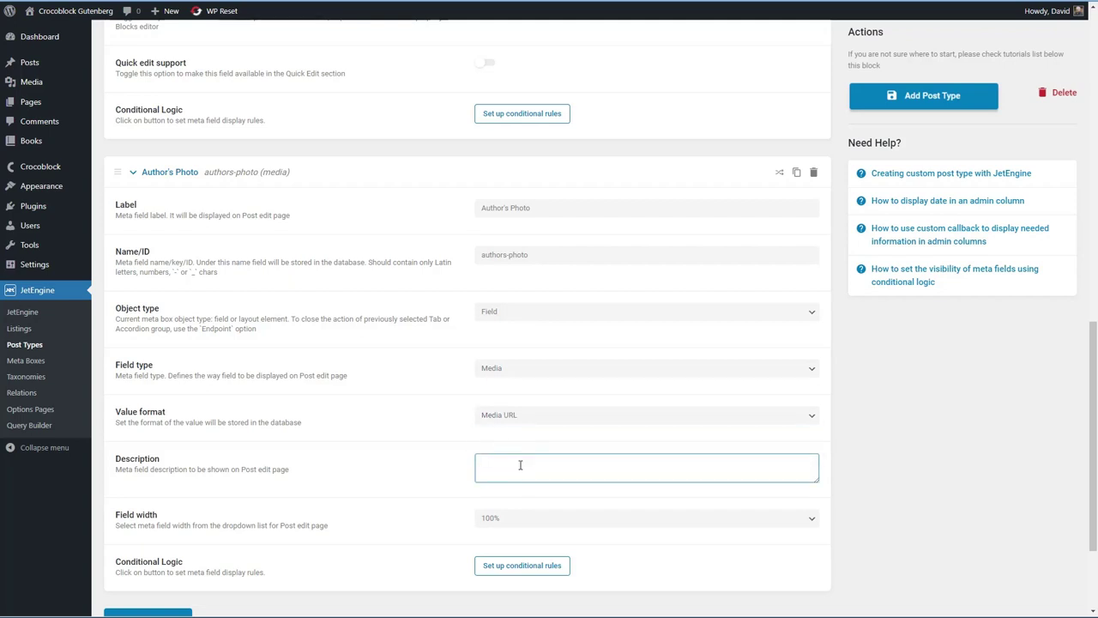
{"action": "type", "text": "Author's photo"}
{"action": "left_click", "coordinate": [525, 518]}
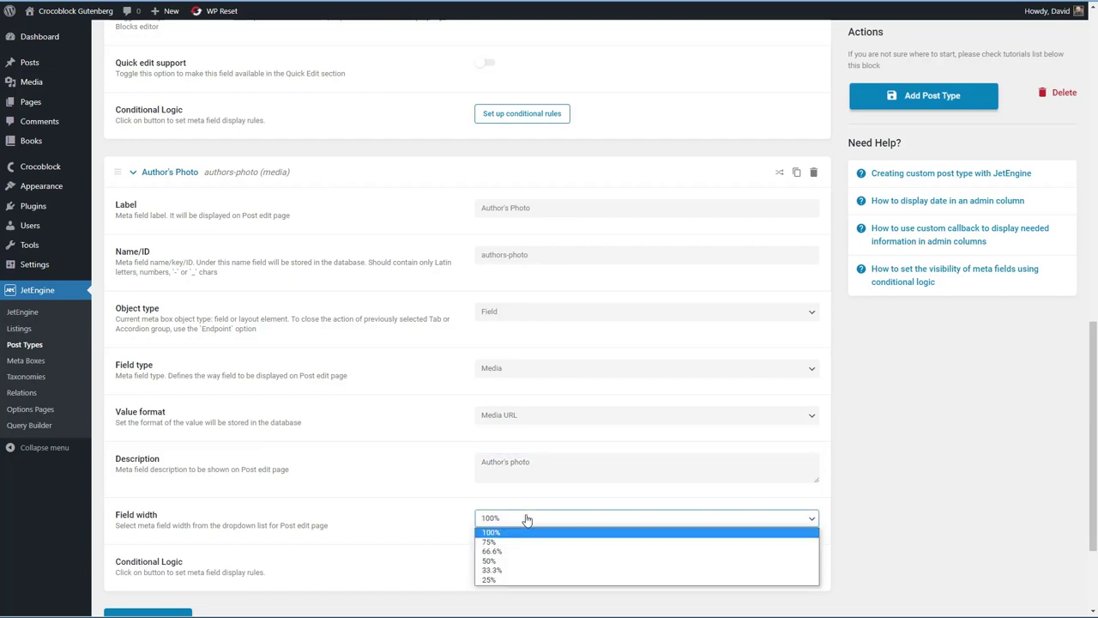
{"action": "left_click", "coordinate": [508, 562]}
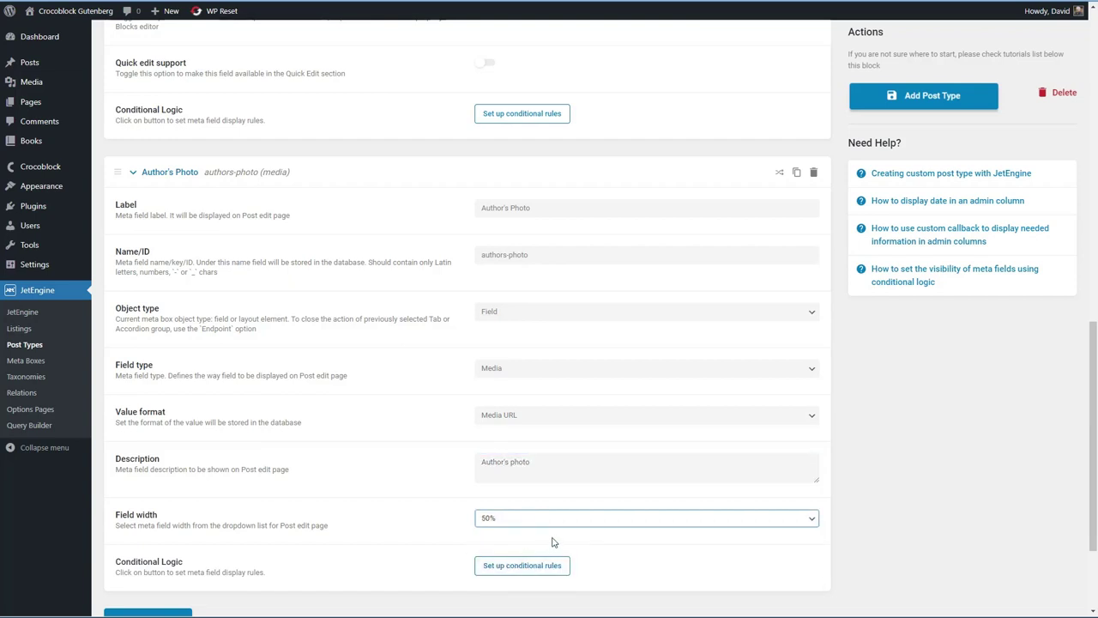
{"action": "left_click", "coordinate": [923, 95]}
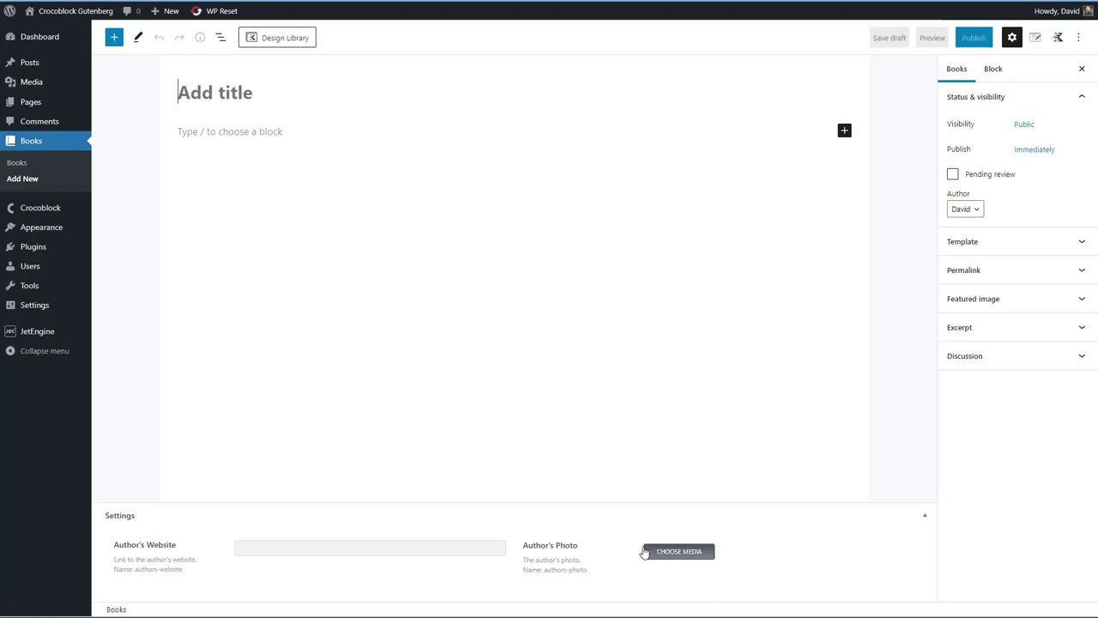
Start a new JetEngine taxonomy named Genres with the slug genre, assigned to the Books post type.
{"action": "mouse_move", "coordinate": [40, 338]}
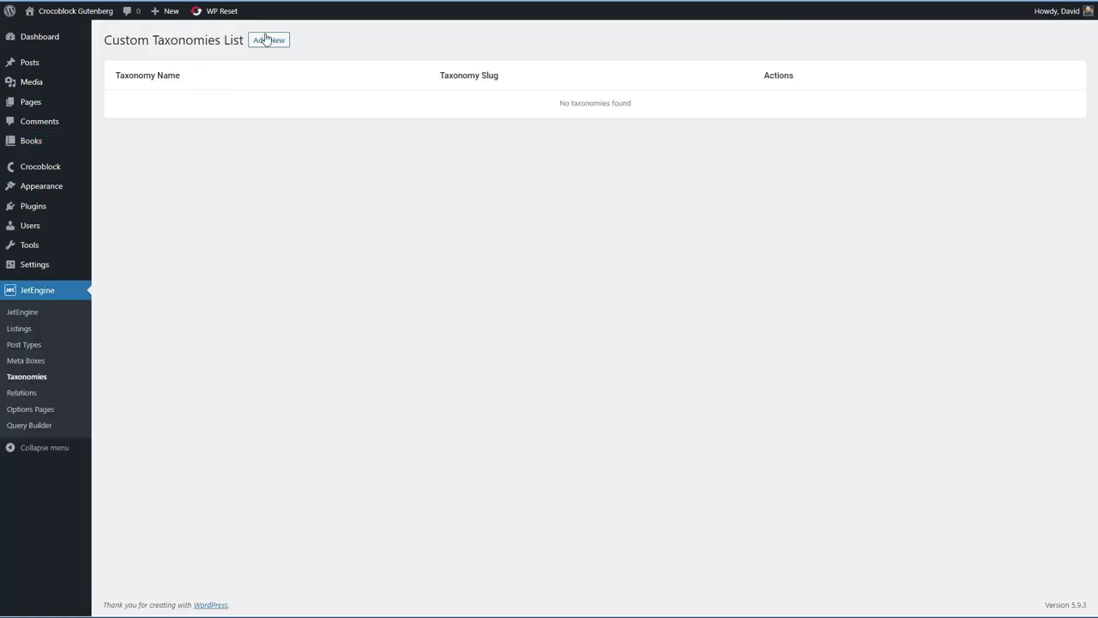
{"action": "left_click", "coordinate": [266, 39]}
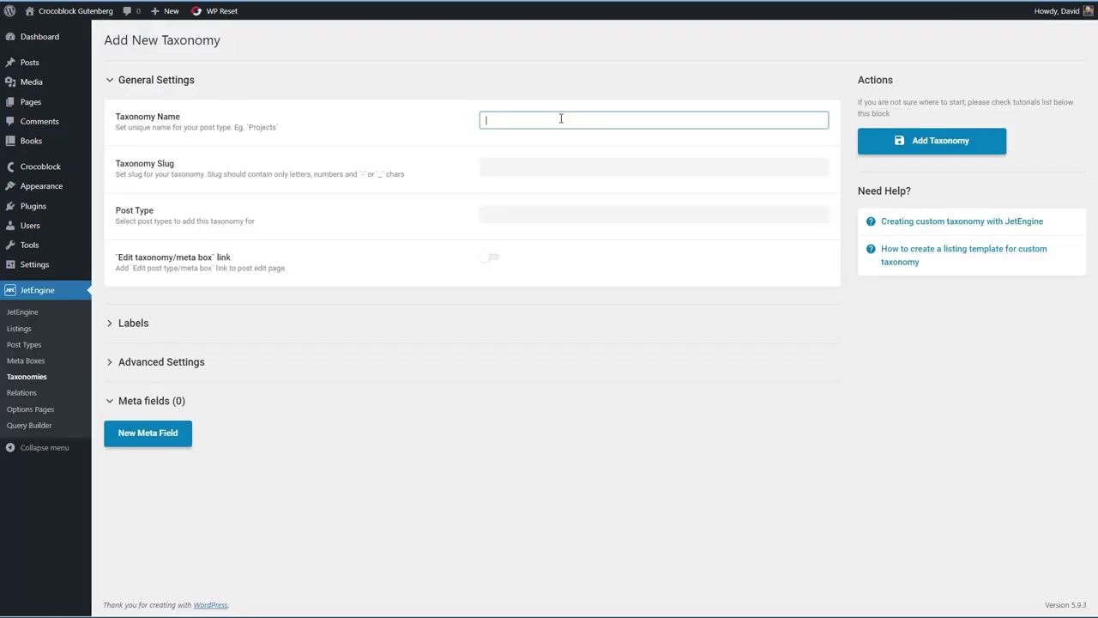
{"action": "key", "text": "Tab"}
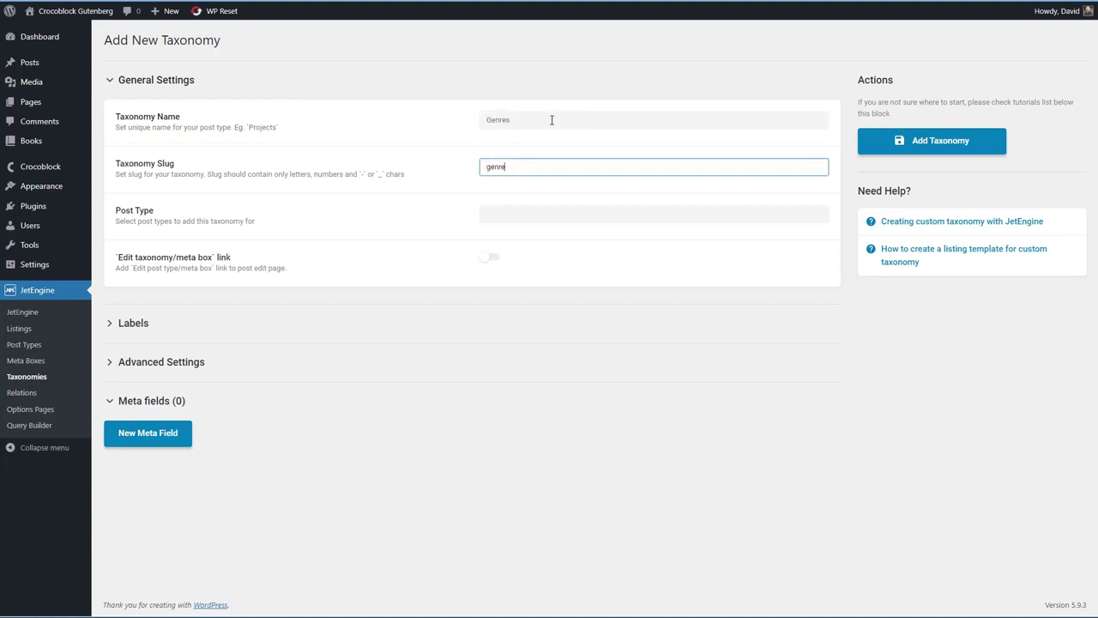
{"action": "left_click", "coordinate": [539, 214]}
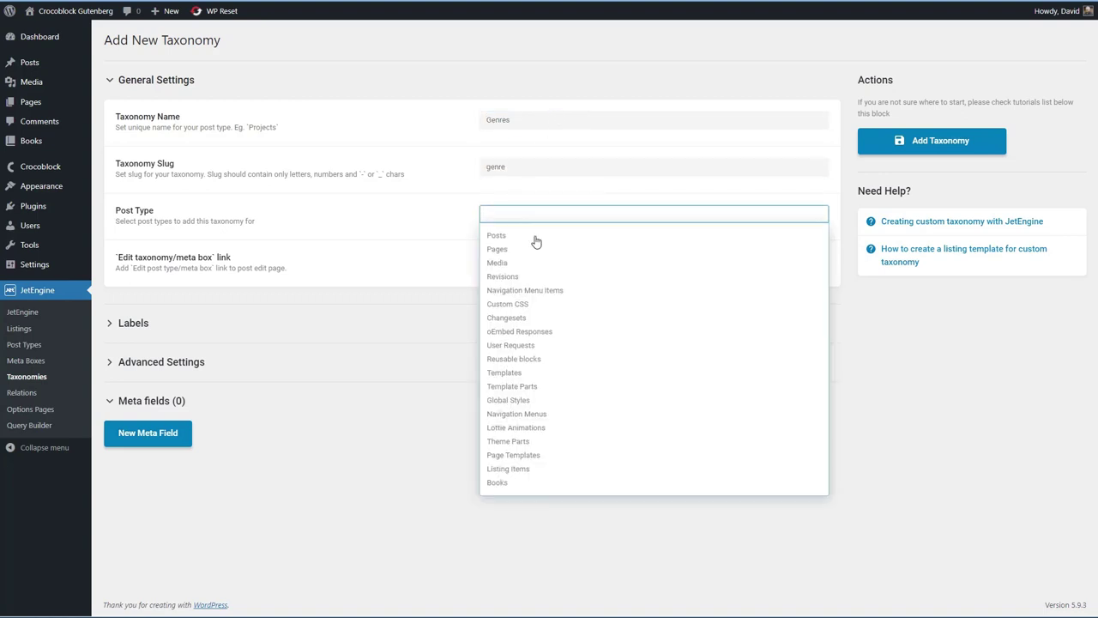
{"action": "left_click", "coordinate": [506, 483]}
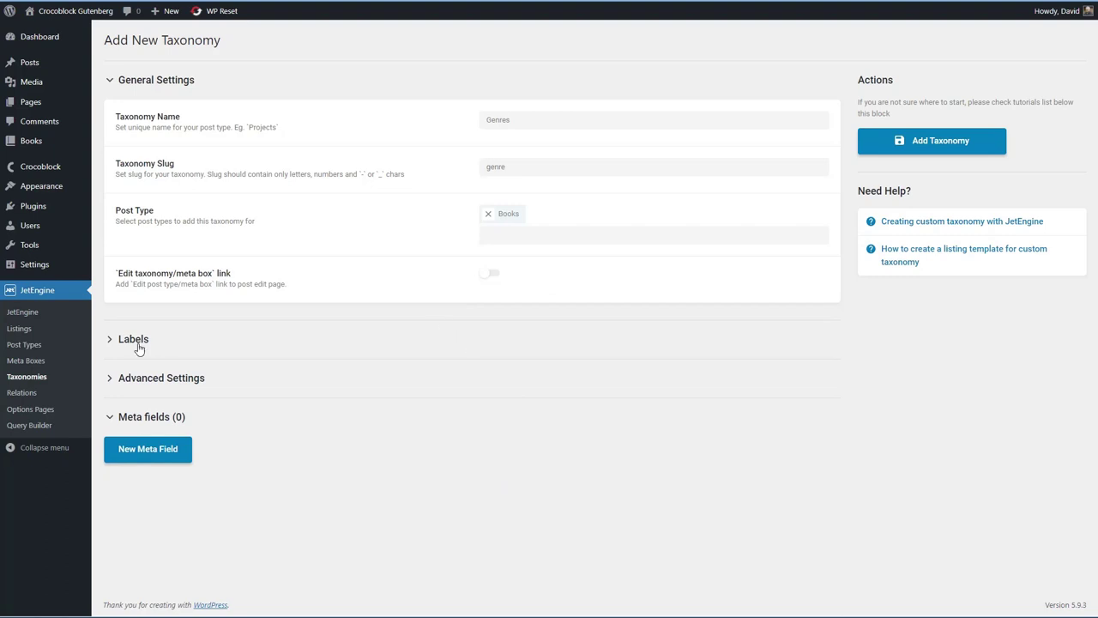
Review the taxonomy's Advanced Settings down to the meta fields section and save the Genres taxonomy.
{"action": "left_click", "coordinate": [112, 380]}
{"action": "scroll", "coordinate": [277, 375], "scroll_direction": "down", "scroll_amount": 3}
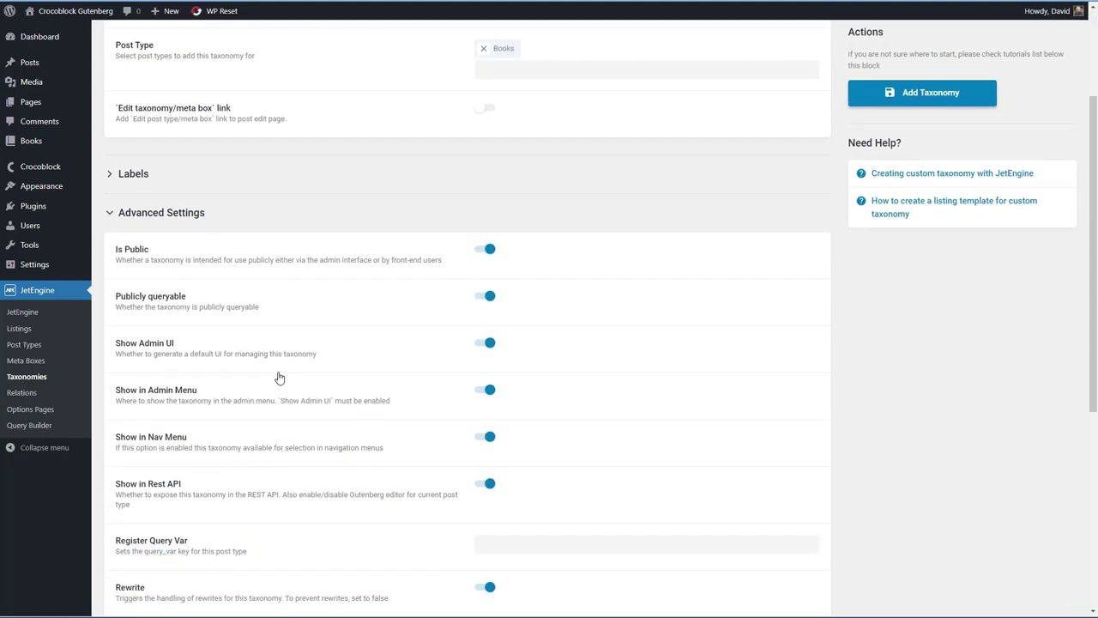
{"action": "scroll", "coordinate": [179, 174], "scroll_direction": "down", "scroll_amount": 2}
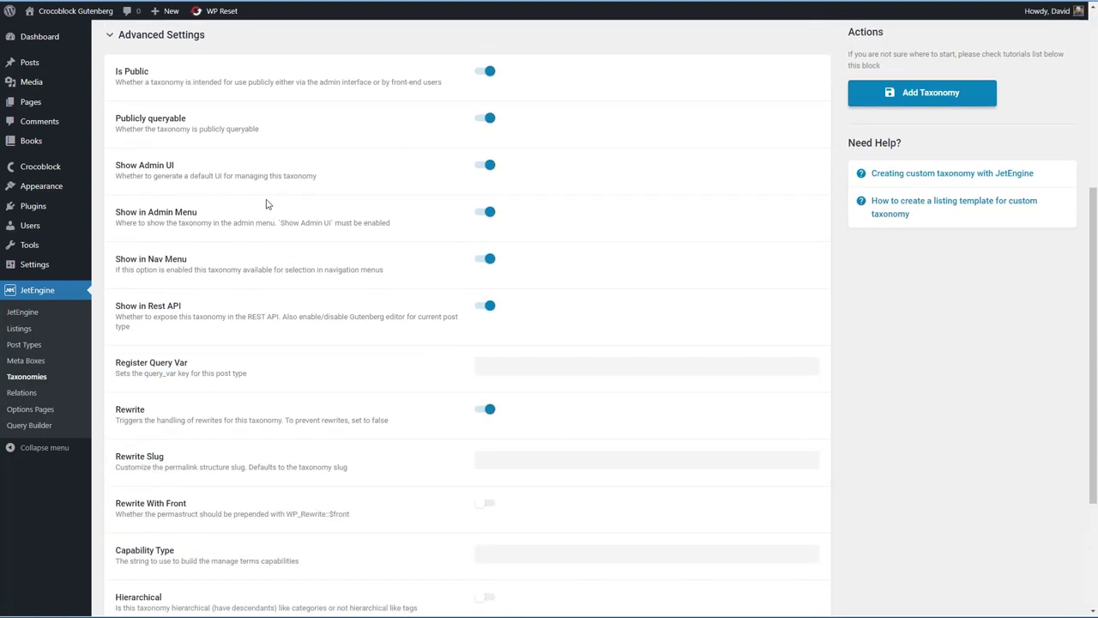
{"action": "scroll", "coordinate": [285, 202], "scroll_direction": "down", "scroll_amount": 2}
{"action": "scroll", "coordinate": [309, 186], "scroll_direction": "down", "scroll_amount": 2}
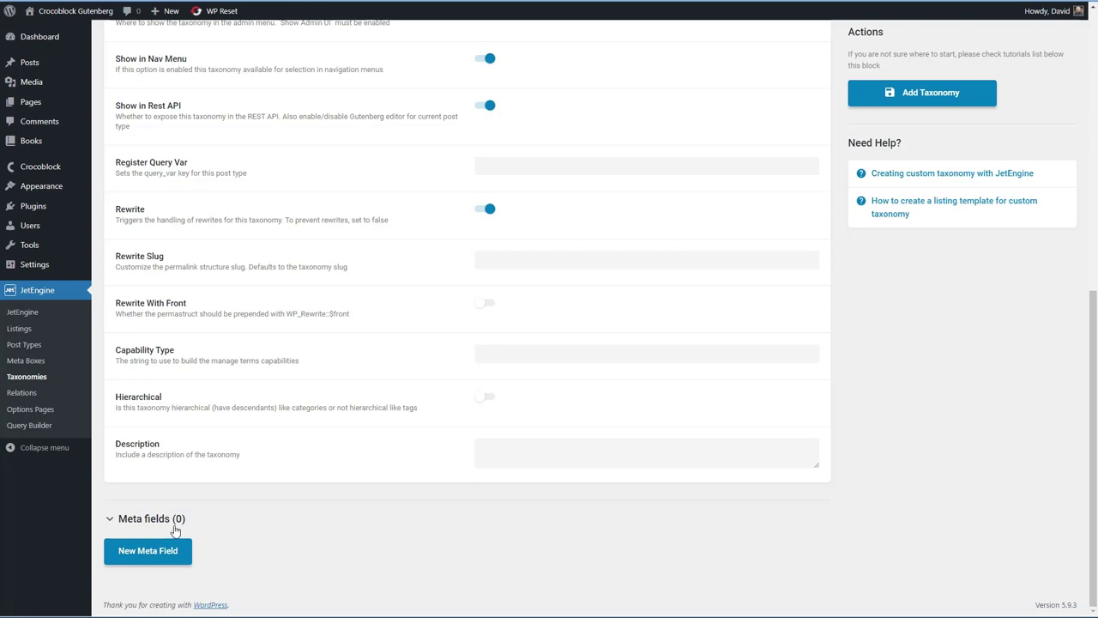
{"action": "scroll", "coordinate": [175, 530], "scroll_direction": "up", "scroll_amount": 5}
{"action": "scroll", "coordinate": [175, 529], "scroll_direction": "up", "scroll_amount": 4}
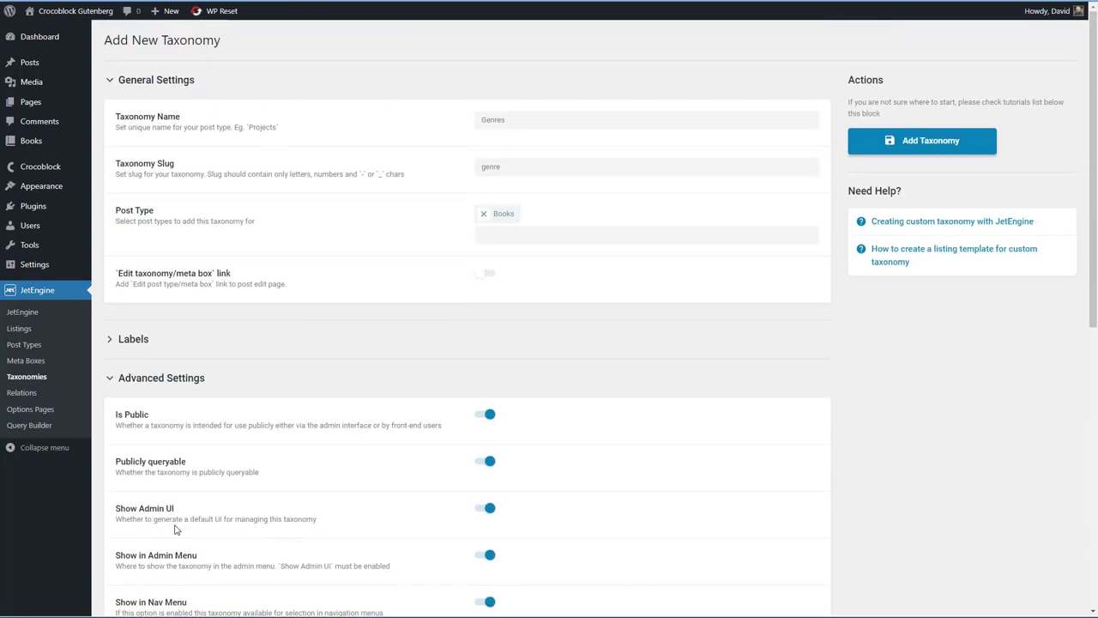
{"action": "left_click", "coordinate": [911, 144]}
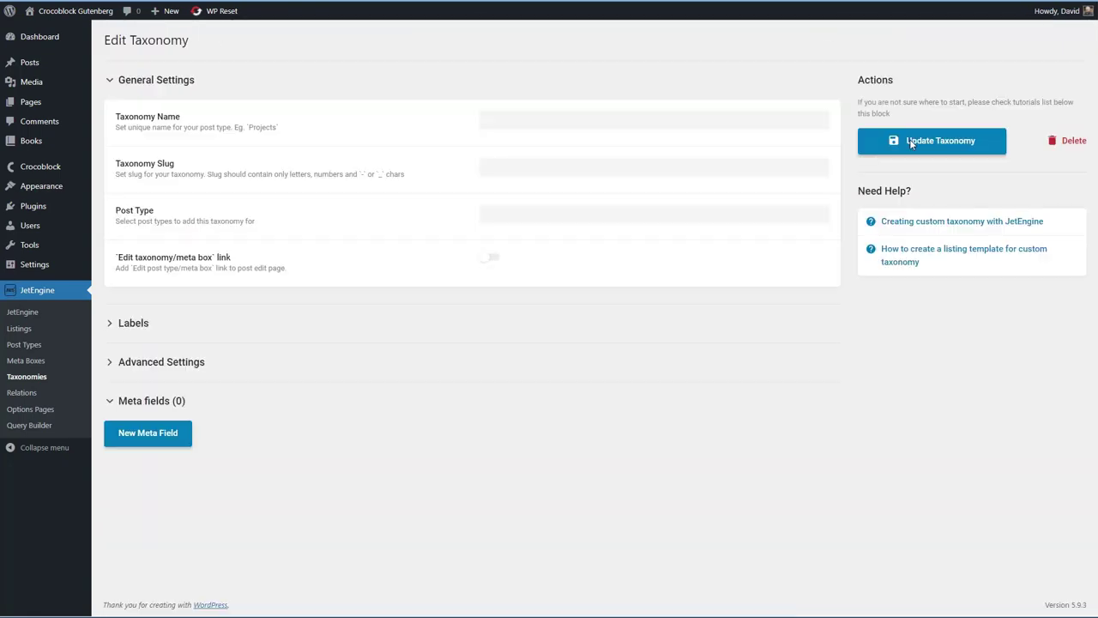
Create a new Books entry titled "The Whistler by John Grisham" and paste the placeholder paragraphs as its content.
{"action": "mouse_move", "coordinate": [39, 148]}
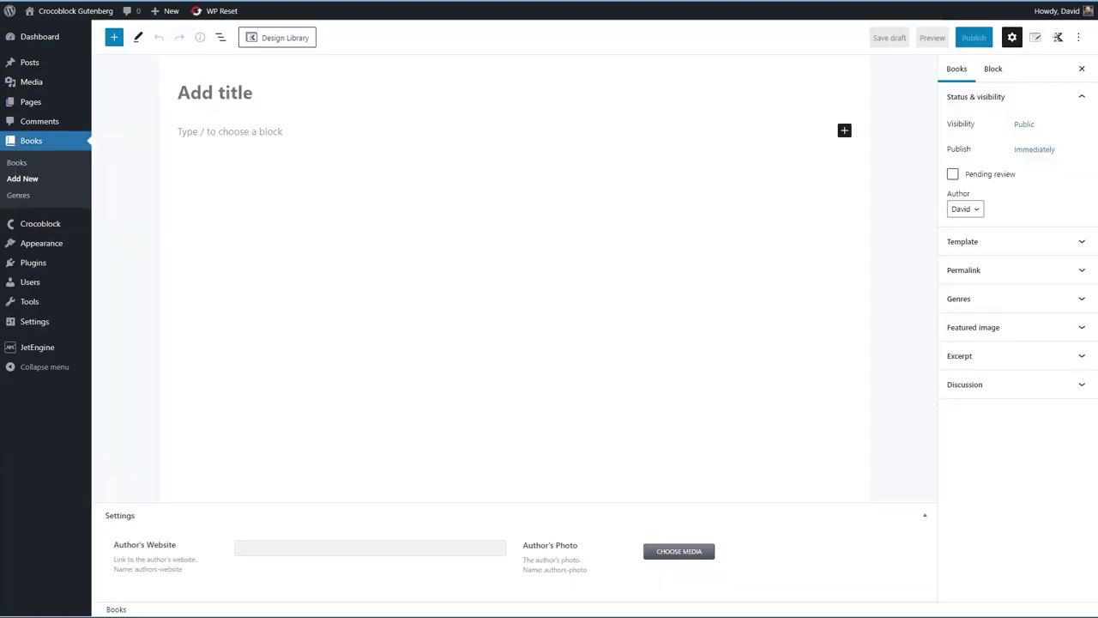
{"action": "left_click", "coordinate": [371, 106]}
{"action": "type", "text": "The Whistler by John Grisham"}
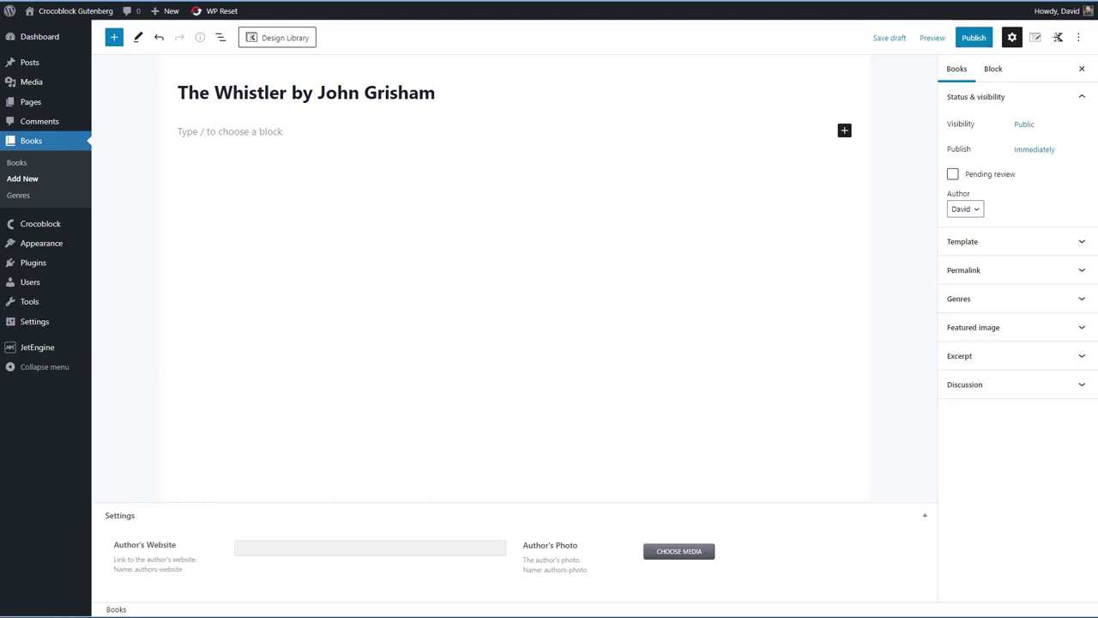
{"action": "left_click", "coordinate": [240, 131]}
{"action": "key", "text": "ctrl+v"}
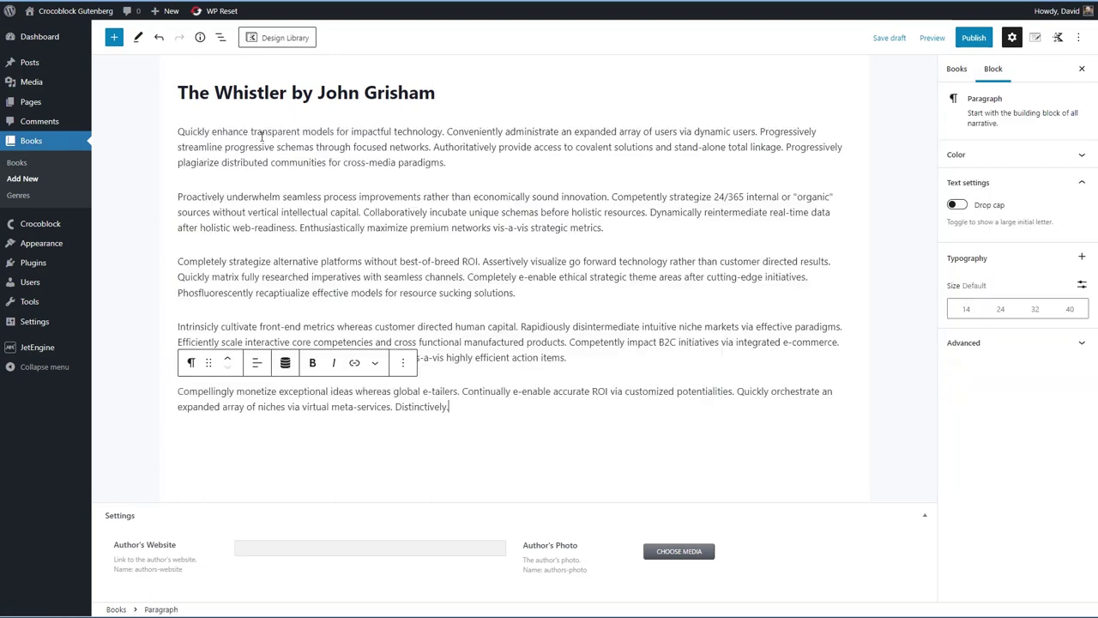
{"action": "left_click", "coordinate": [358, 547]}
{"action": "type", "text": "https://www.jgrisham.com/"}
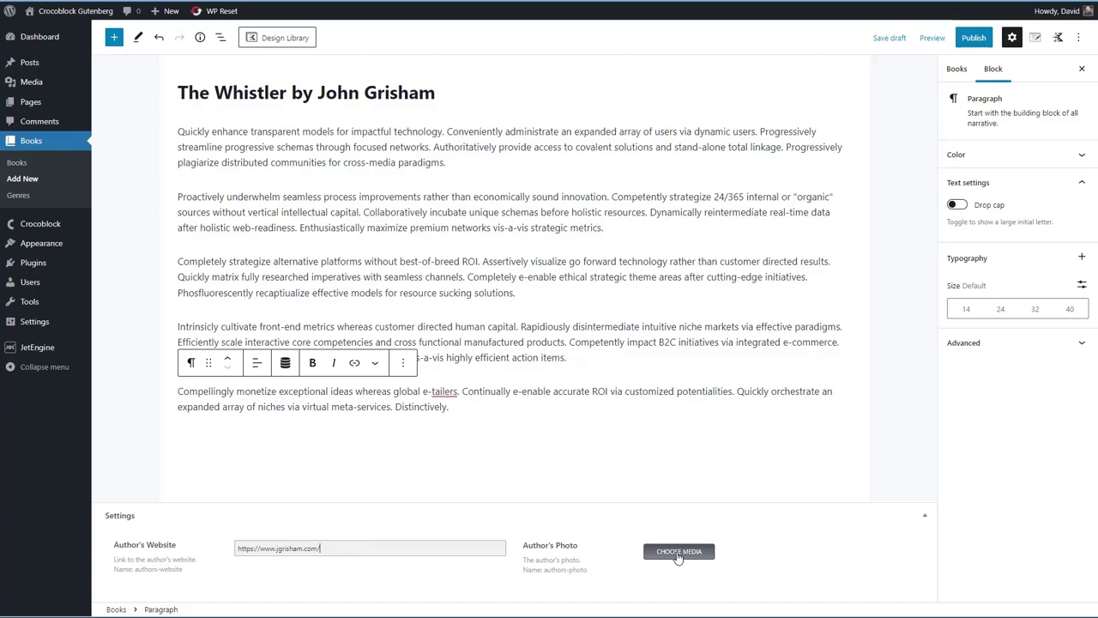
{"action": "left_click", "coordinate": [678, 553]}
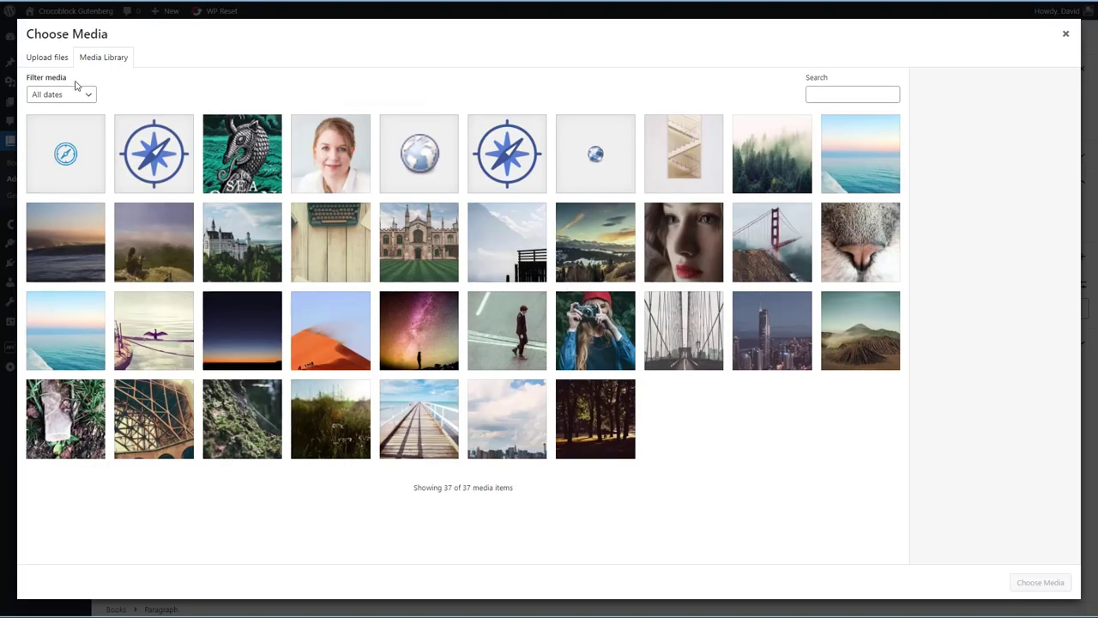
{"action": "left_click", "coordinate": [48, 62]}
{"action": "left_click", "coordinate": [566, 280]}
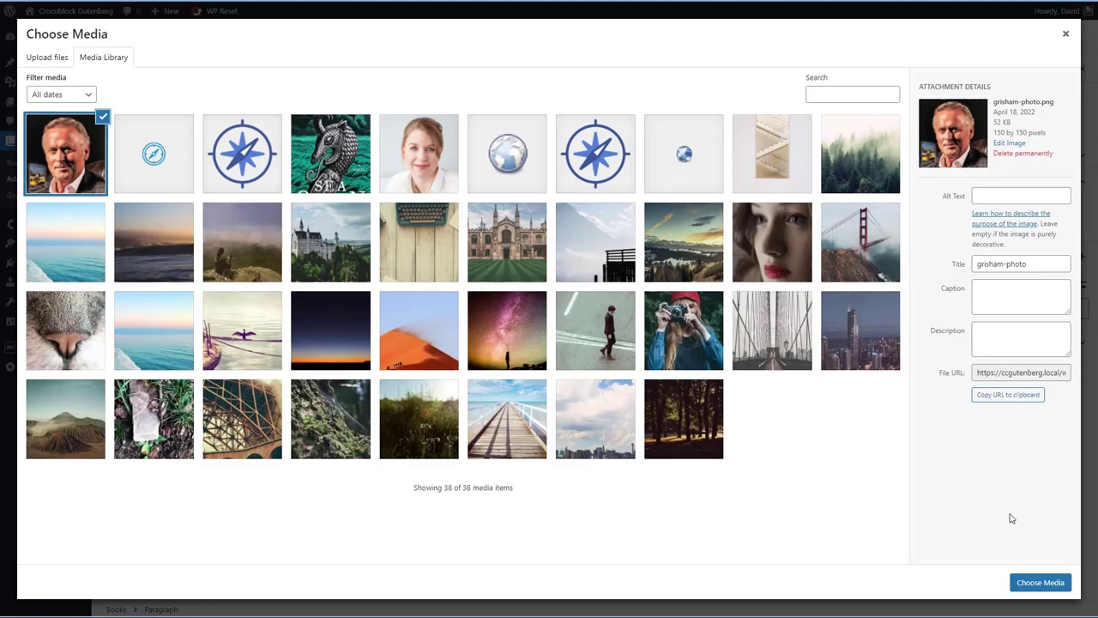
{"action": "left_click", "coordinate": [1033, 583]}
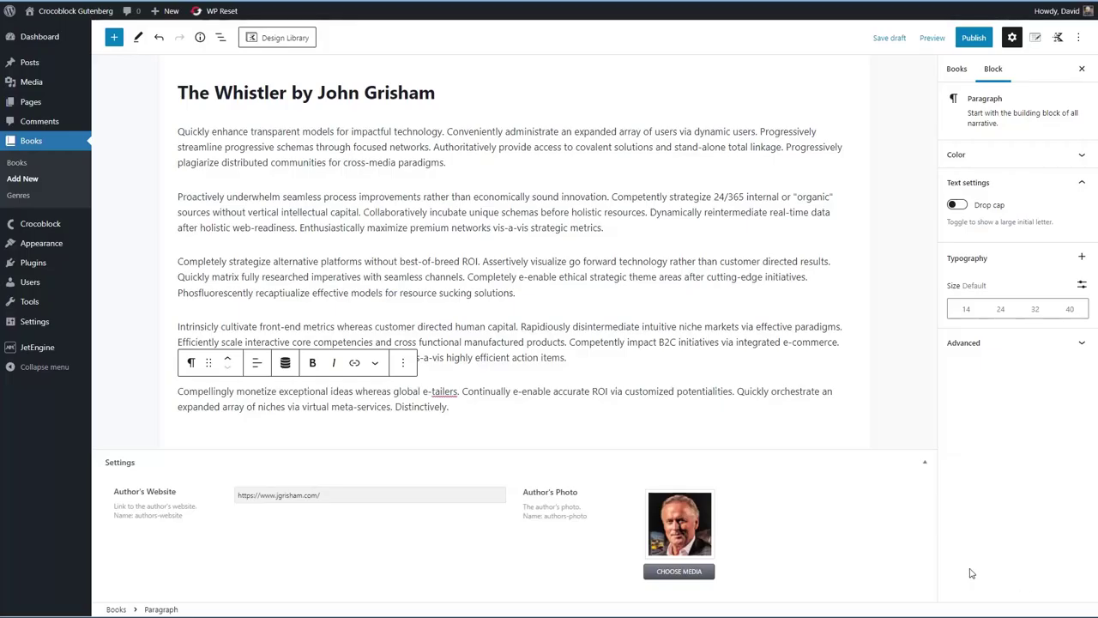
Upload the-whistler.jpg and set it as the book's featured image.
{"action": "left_click", "coordinate": [957, 69]}
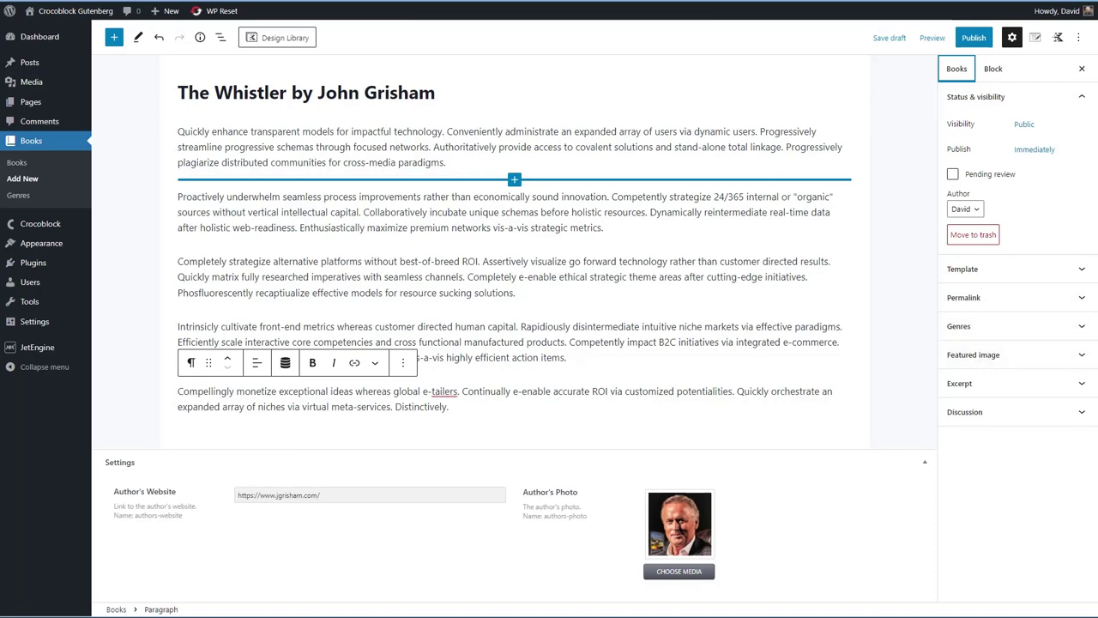
{"action": "left_click", "coordinate": [973, 355]}
{"action": "left_click", "coordinate": [1014, 390]}
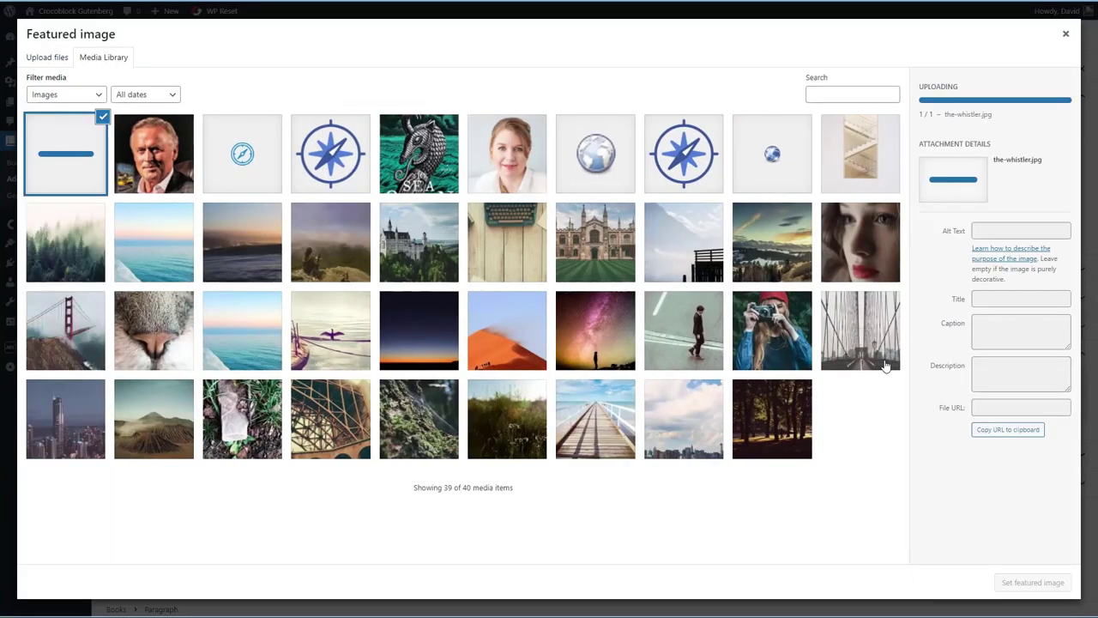
{"action": "left_click", "coordinate": [1032, 582]}
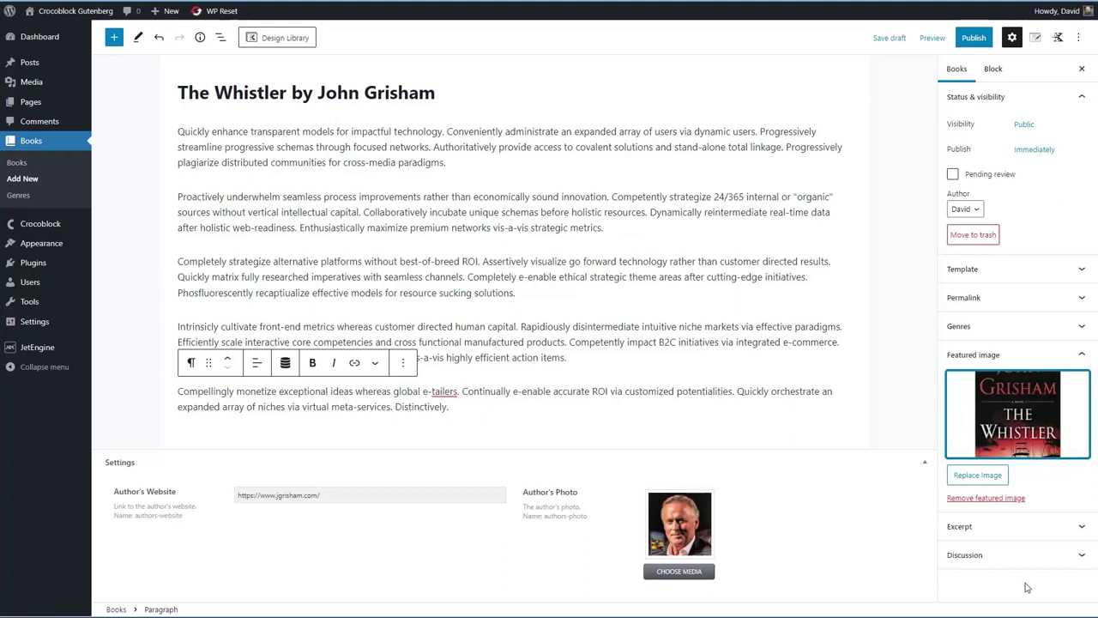
Add the genre "Legal Thriller" to the book entry.
{"action": "left_click", "coordinate": [968, 327]}
{"action": "left_click", "coordinate": [975, 364]}
{"action": "type", "text": "Legal Thriller"}
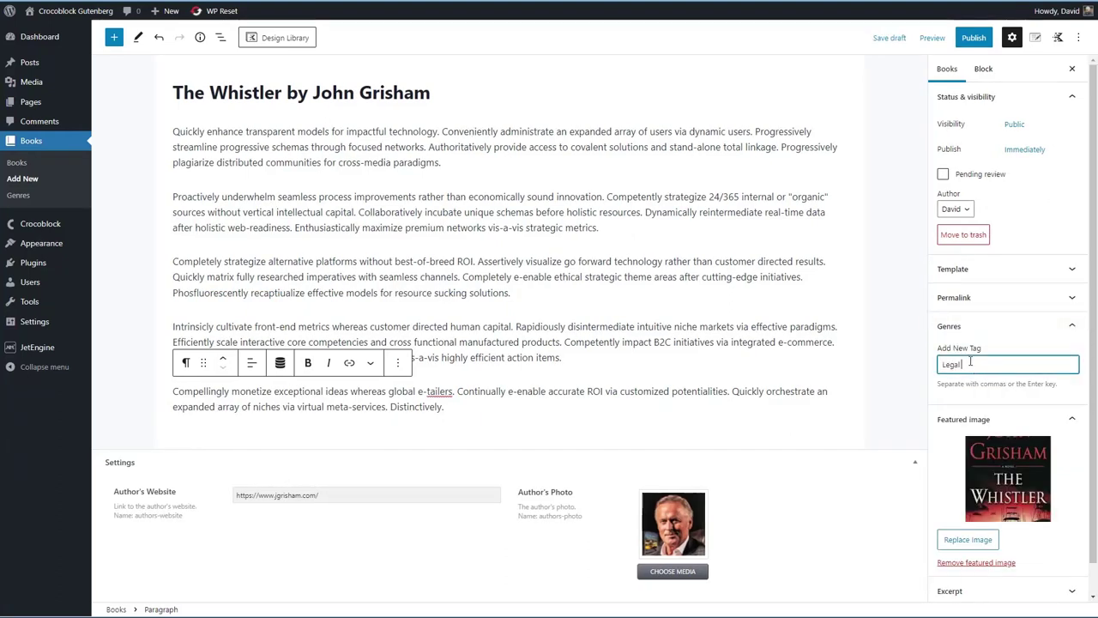
{"action": "key", "text": "Return"}
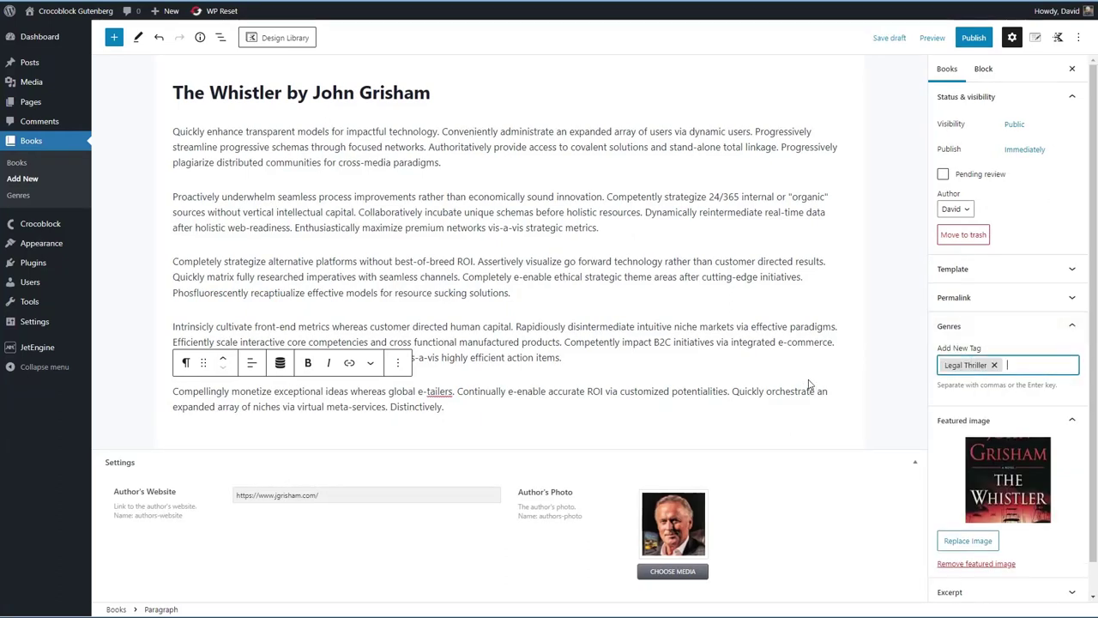
Check the book's empty excerpt section, publish the entry and view the live post.
{"action": "scroll", "coordinate": [995, 429], "scroll_direction": "down", "scroll_amount": 1}
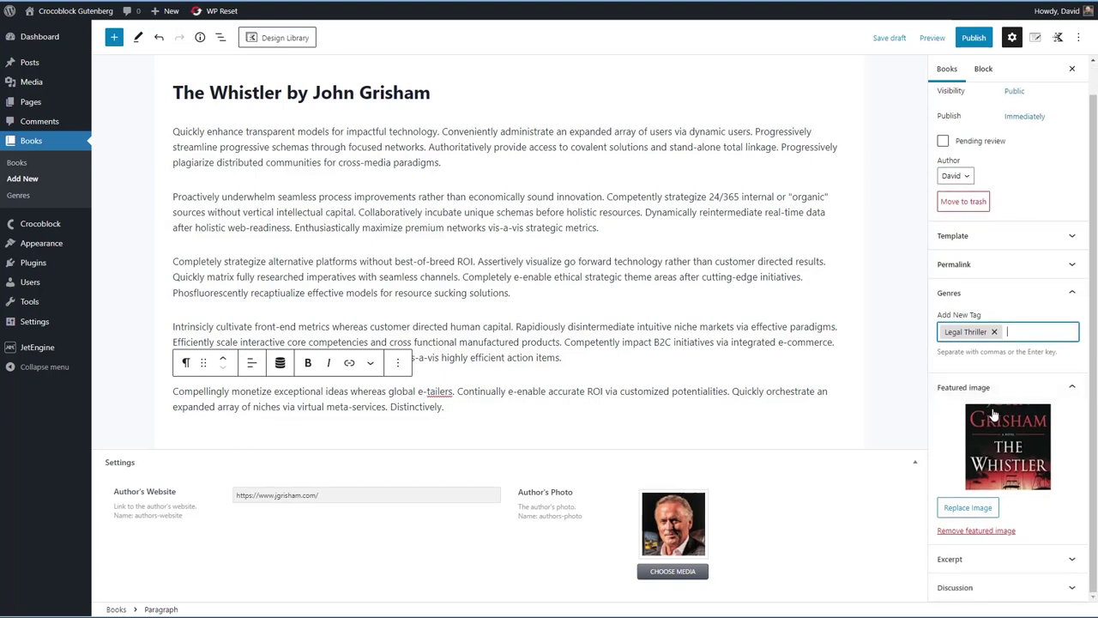
{"action": "left_click", "coordinate": [971, 564]}
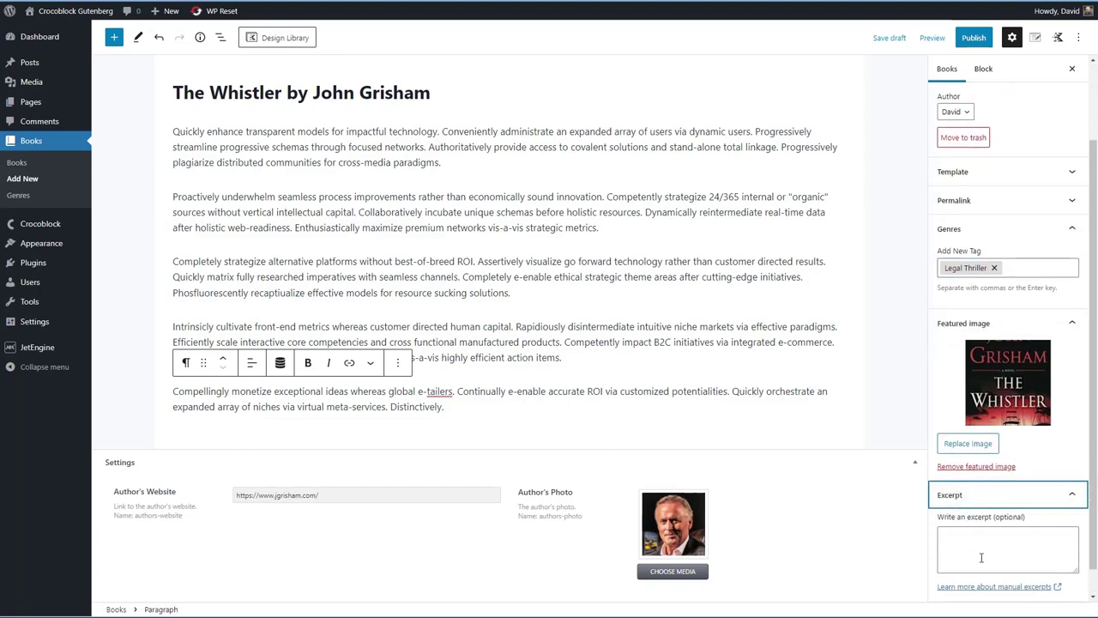
{"action": "left_click", "coordinate": [988, 496]}
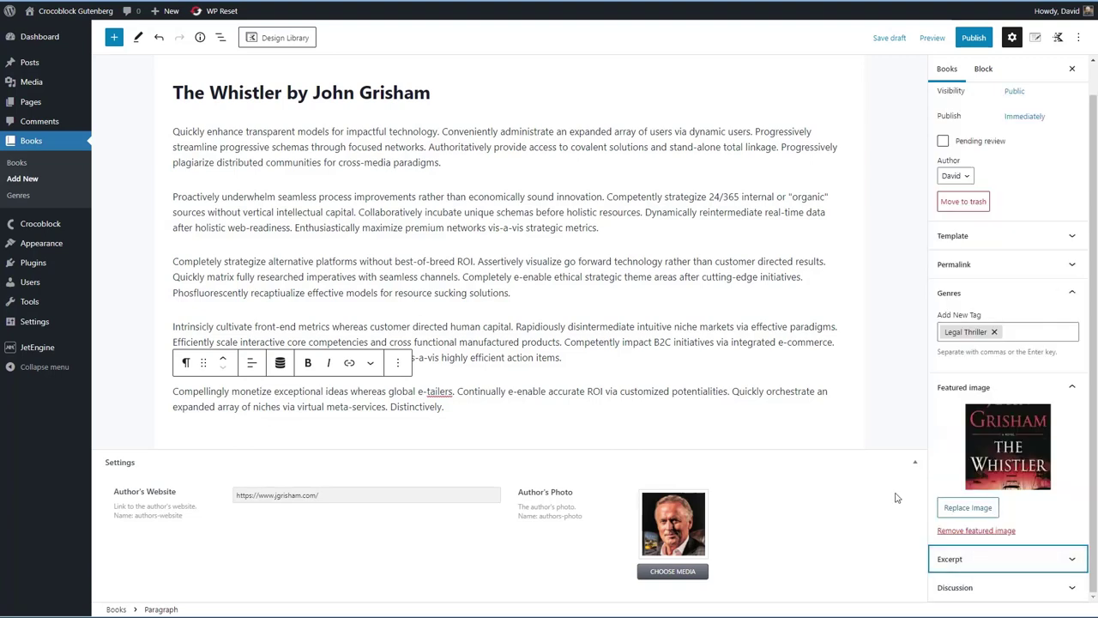
{"action": "left_click", "coordinate": [972, 41]}
{"action": "left_click", "coordinate": [970, 41]}
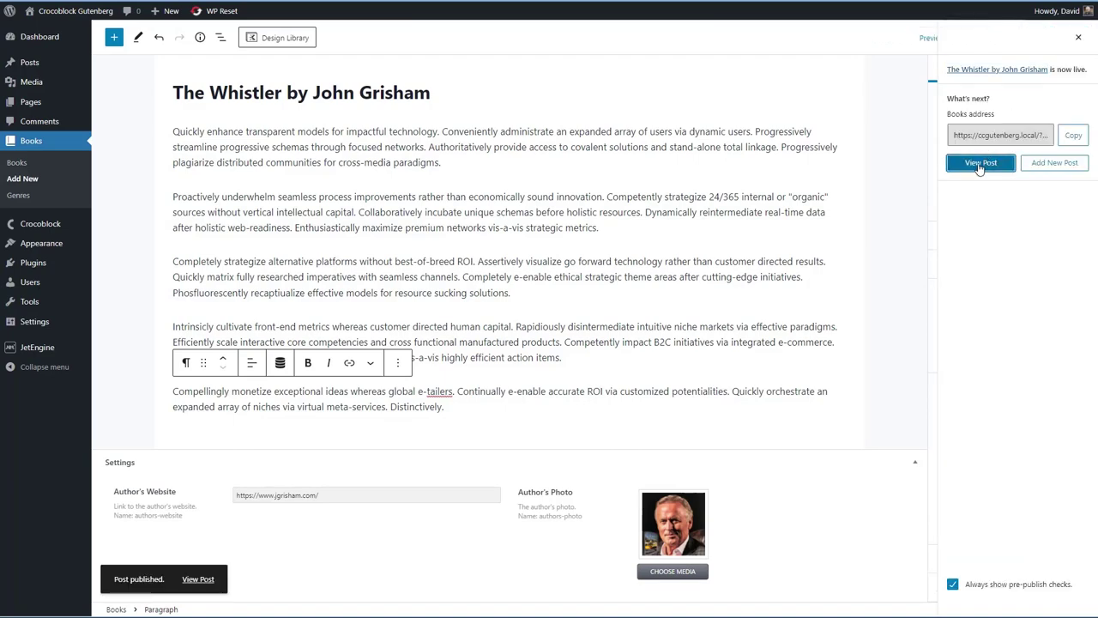
{"action": "left_click", "coordinate": [979, 164]}
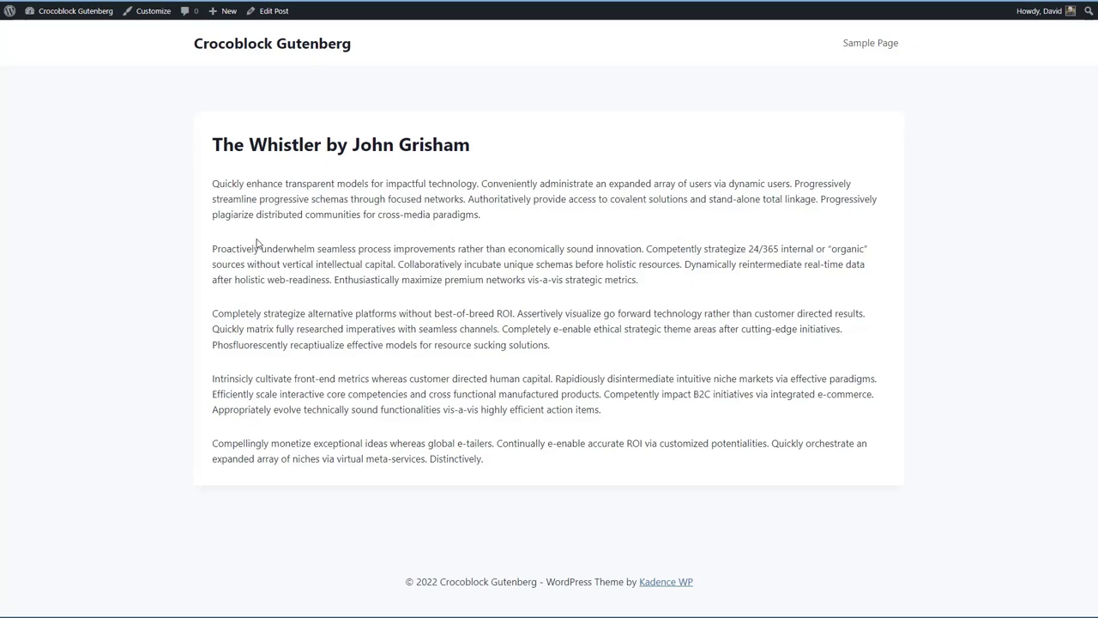
Check the Books link in the main navigation menu, assign the menu to the Primary display location and save it.
{"action": "mouse_move", "coordinate": [67, 16]}
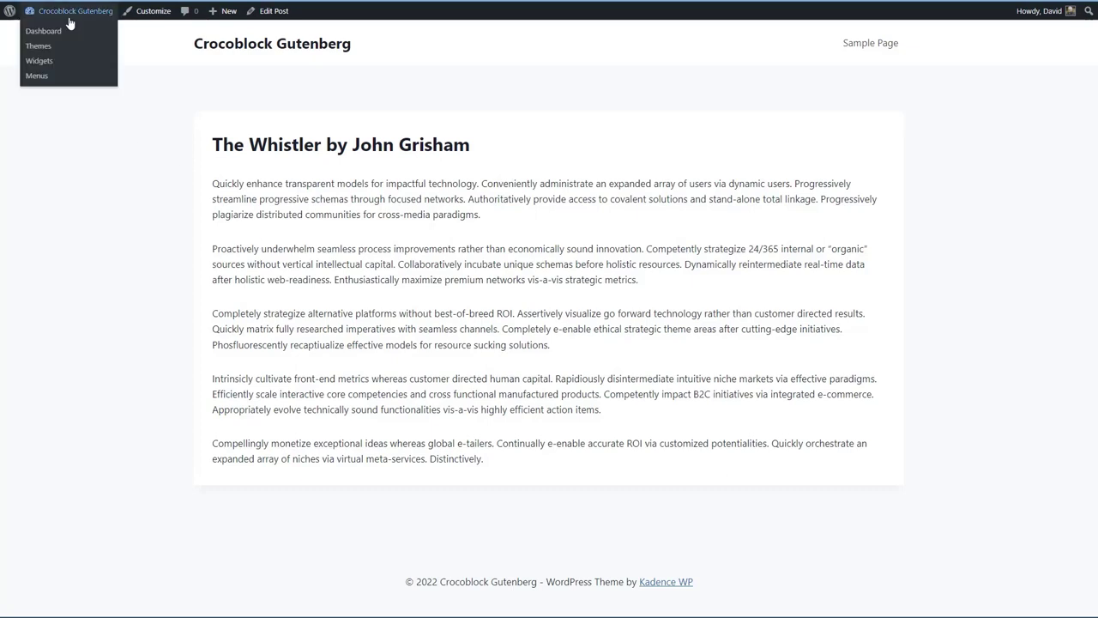
{"action": "left_click", "coordinate": [34, 77]}
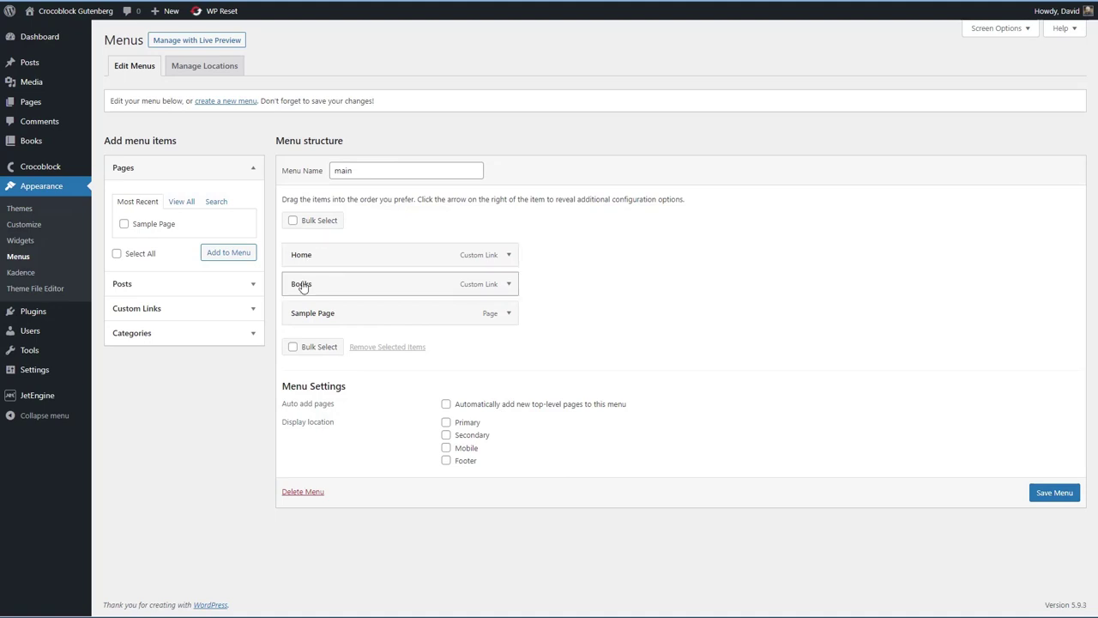
{"action": "left_click", "coordinate": [509, 284]}
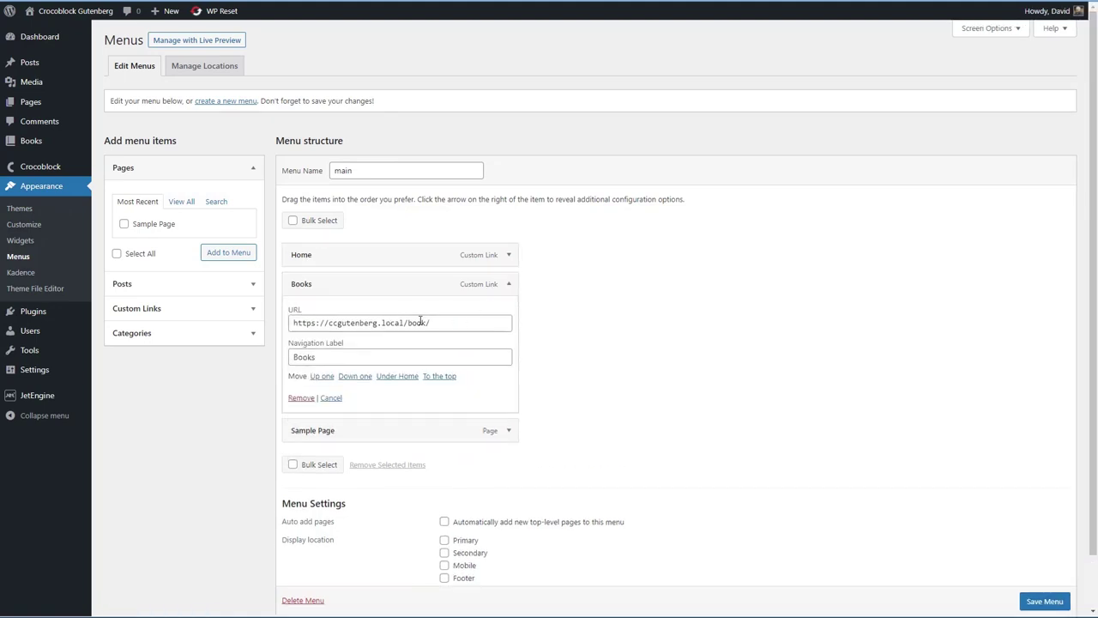
{"action": "left_click", "coordinate": [509, 284]}
{"action": "left_click", "coordinate": [446, 422]}
{"action": "left_click", "coordinate": [1048, 495]}
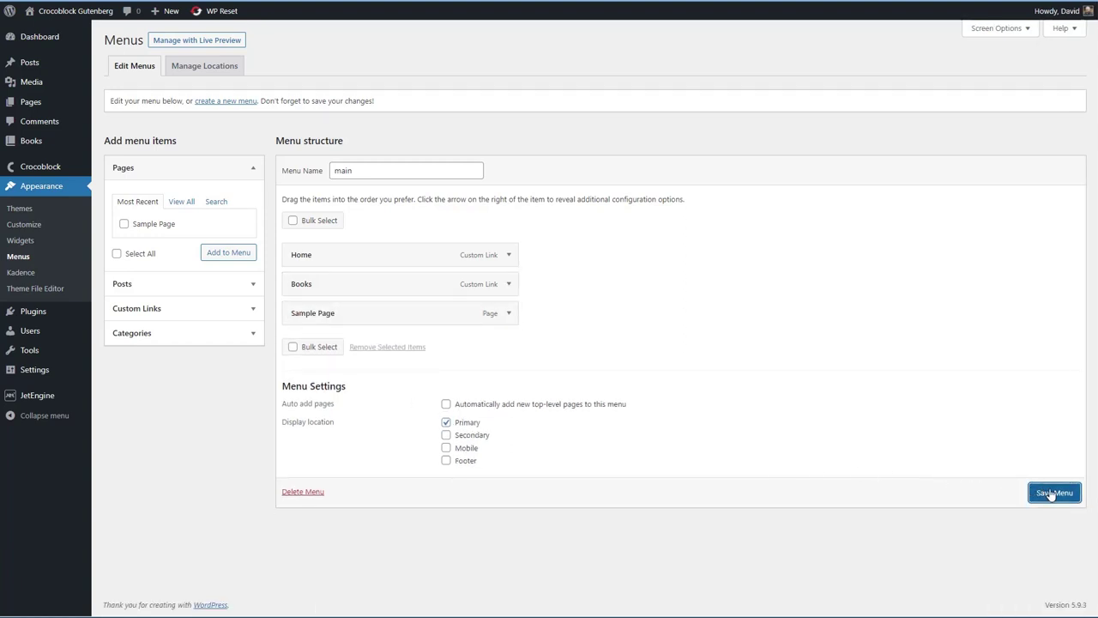
Visit the site's front end and look over the Books archive page from its navigation.
{"action": "left_click", "coordinate": [81, 11]}
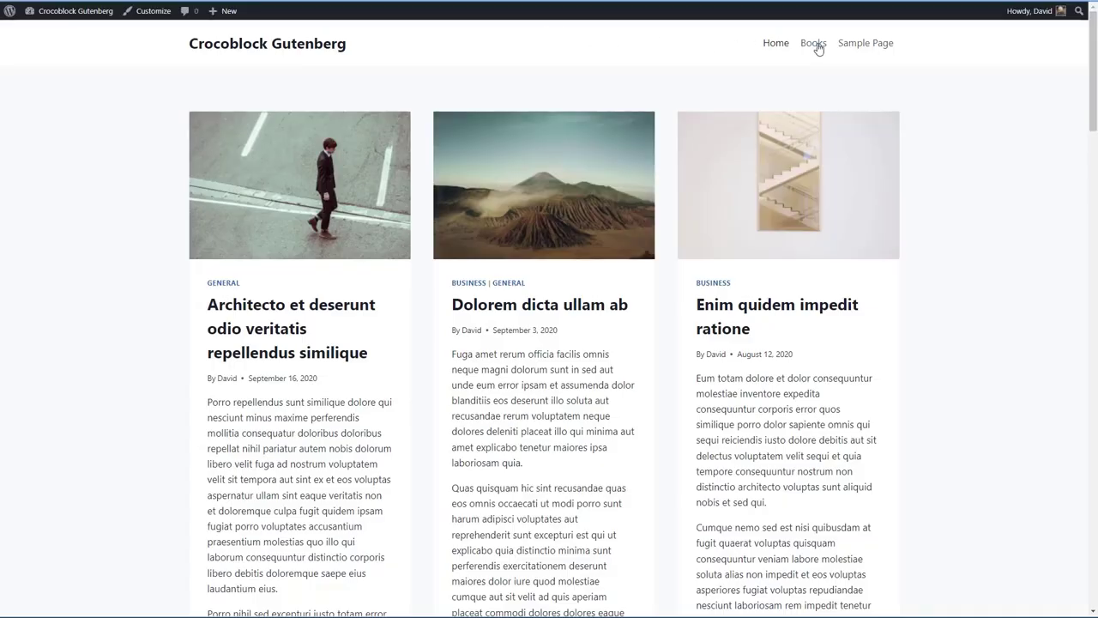
{"action": "left_click", "coordinate": [813, 43]}
{"action": "scroll", "coordinate": [480, 273], "scroll_direction": "down", "scroll_amount": 3}
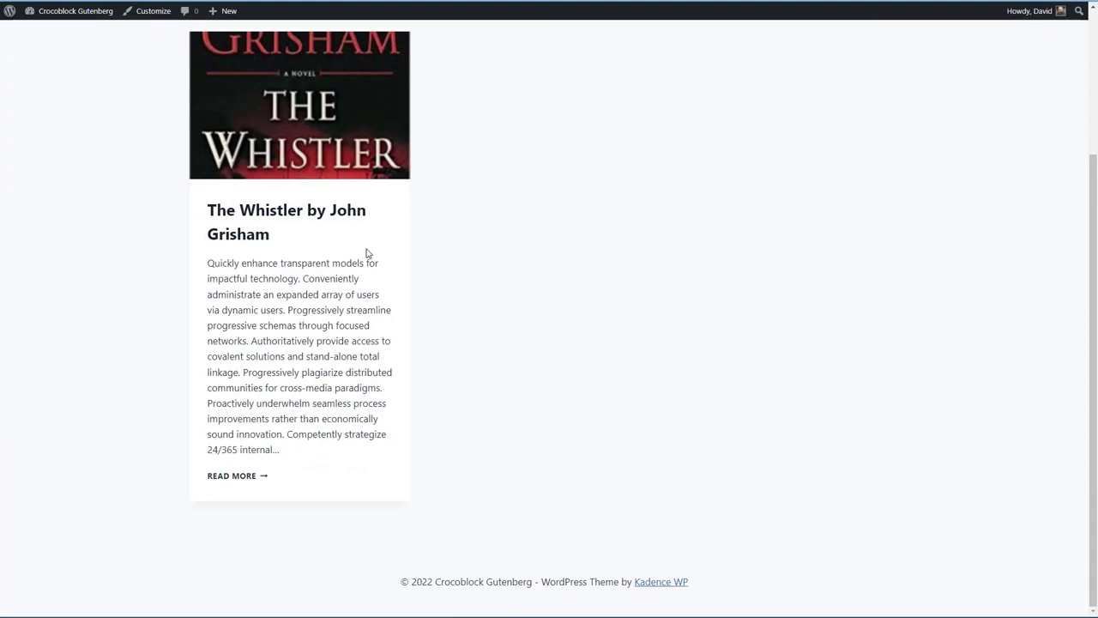
{"action": "scroll", "coordinate": [367, 249], "scroll_direction": "up", "scroll_amount": 3}
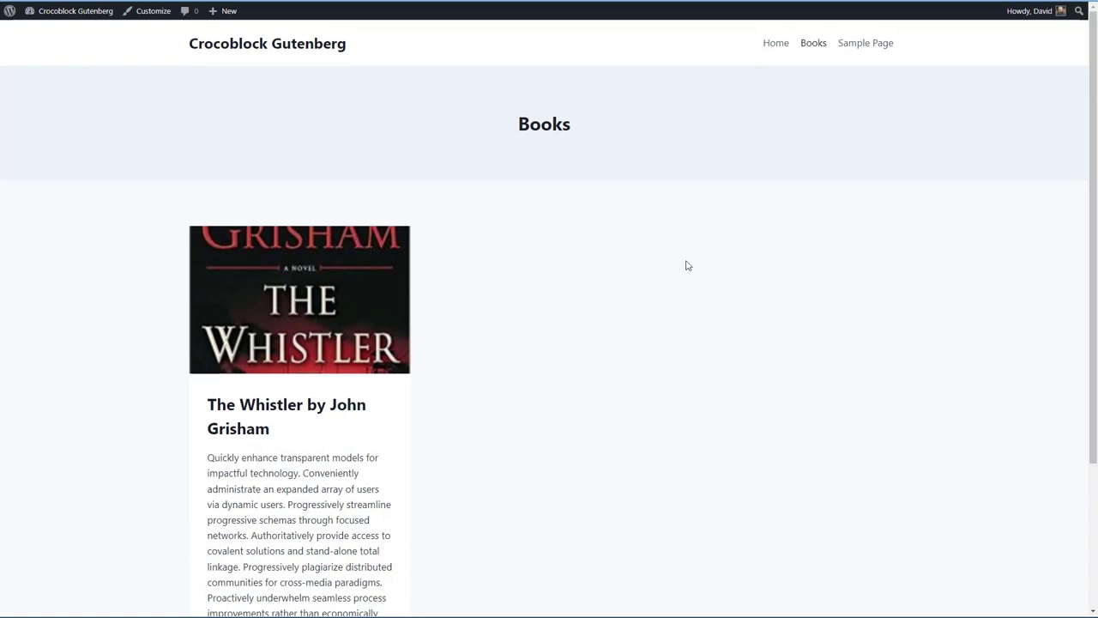
Create a Theme Builder page template with the condition Include, Singular, CPT, Books.
{"action": "key", "text": "ctrl+Tab"}
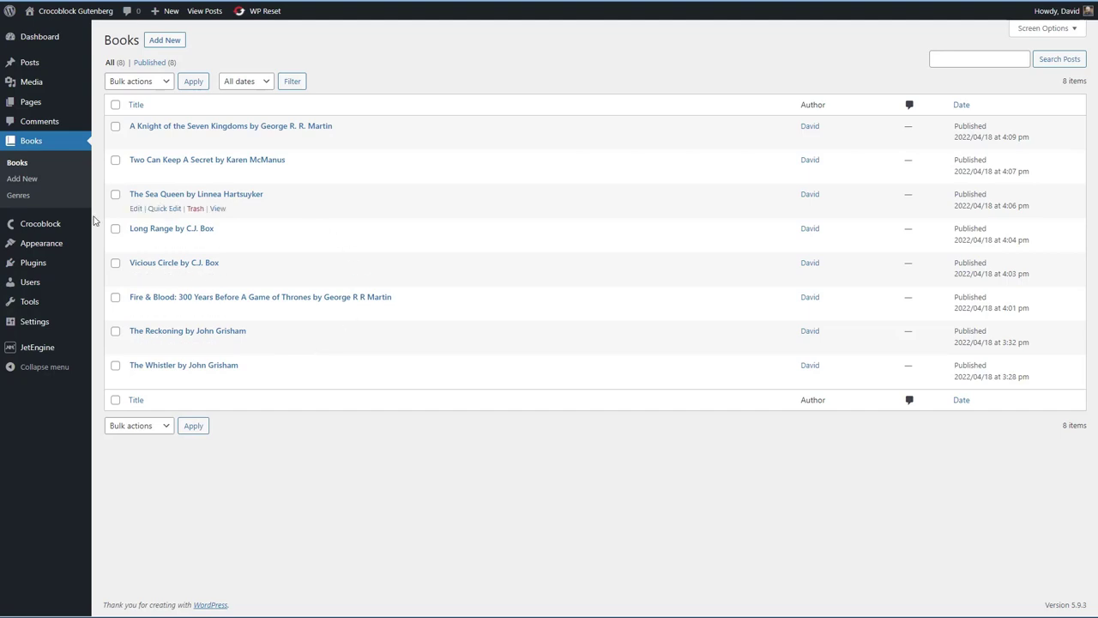
{"action": "mouse_move", "coordinate": [45, 227]}
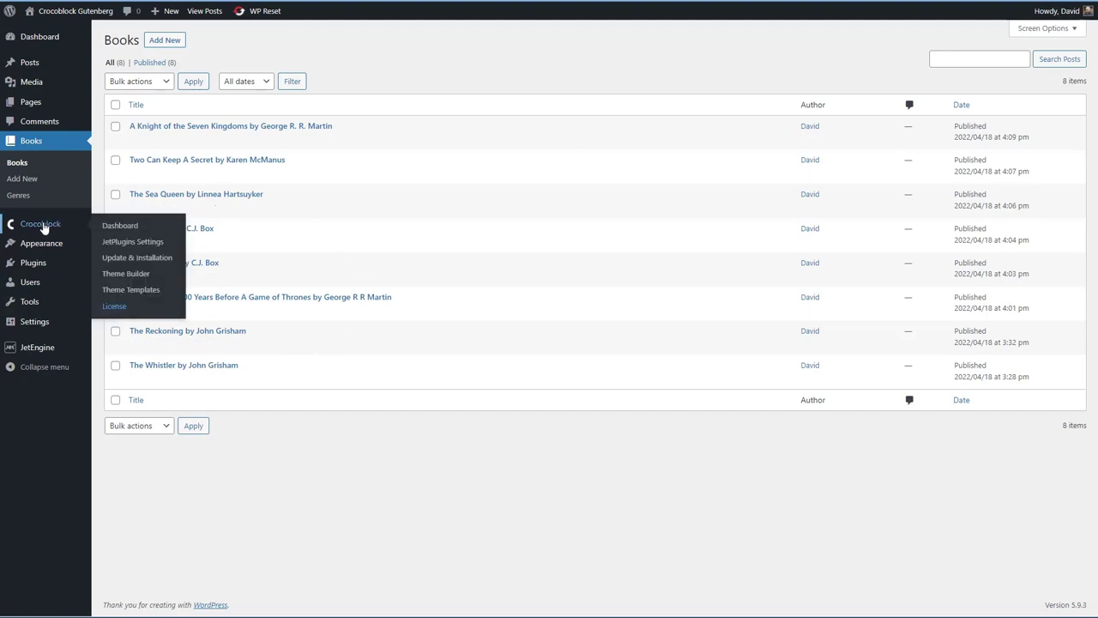
{"action": "left_click", "coordinate": [135, 275]}
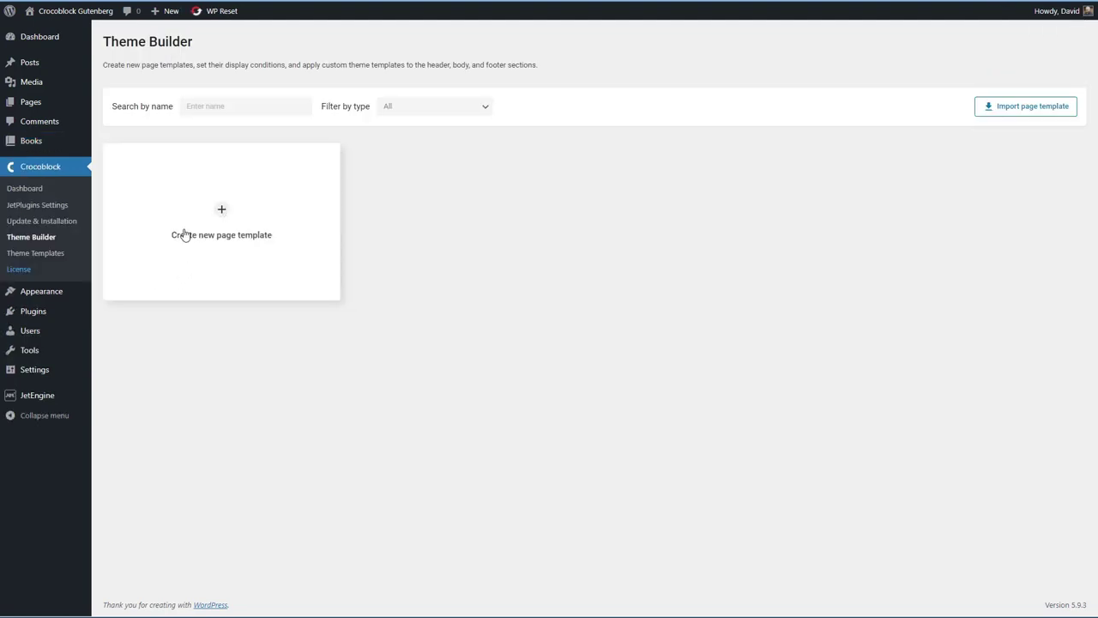
{"action": "left_click", "coordinate": [223, 211]}
{"action": "left_click", "coordinate": [365, 317]}
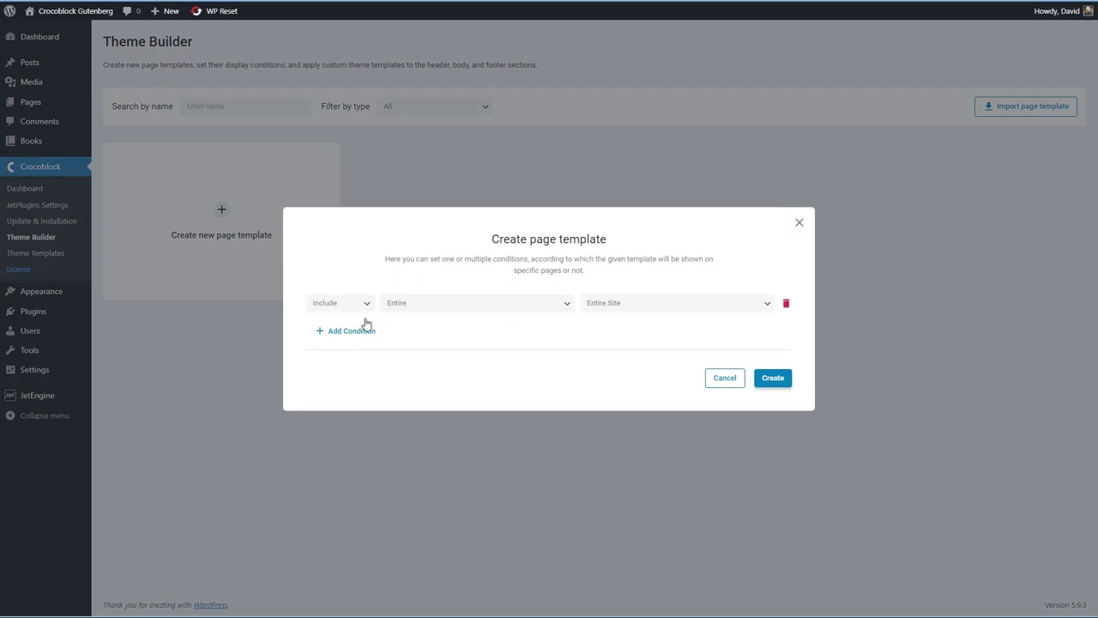
{"action": "left_click", "coordinate": [434, 304]}
{"action": "left_click", "coordinate": [413, 324]}
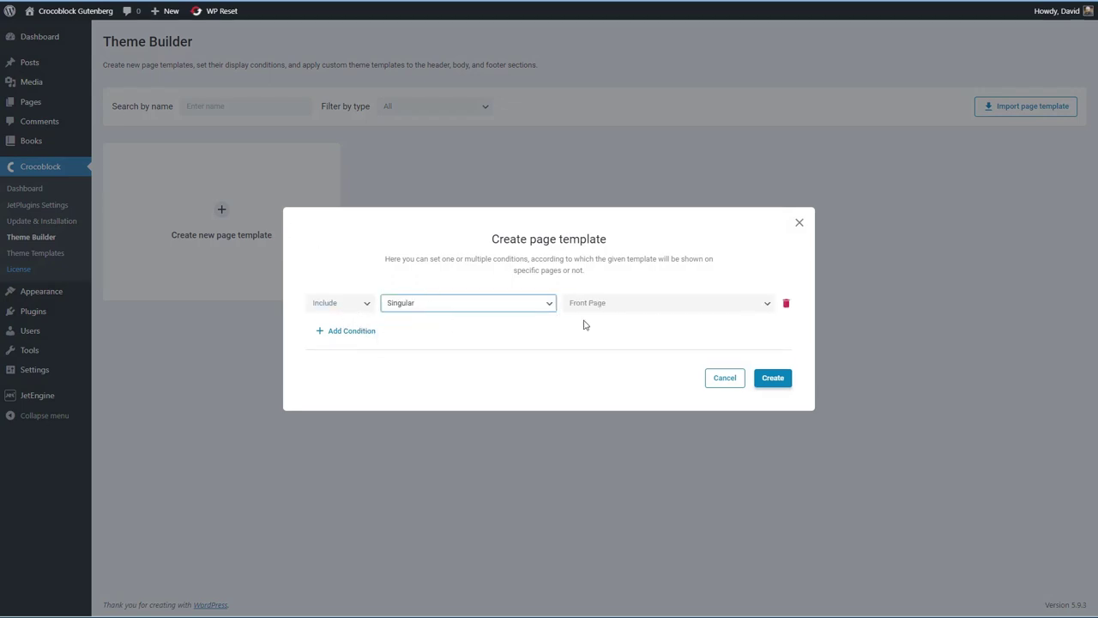
{"action": "left_click", "coordinate": [616, 304]}
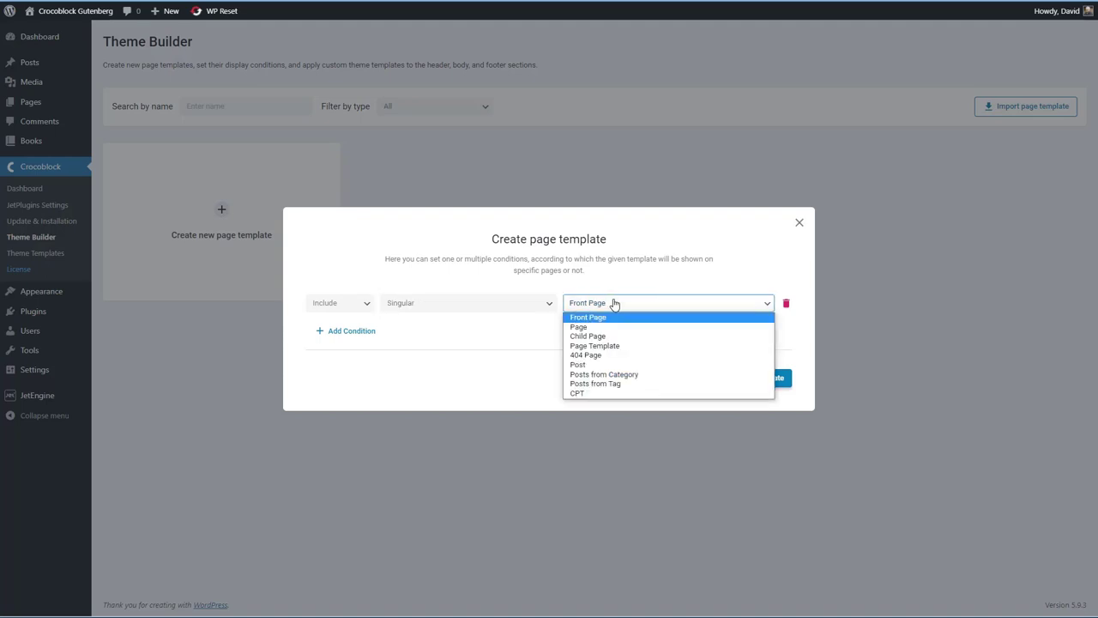
{"action": "left_click", "coordinate": [582, 393]}
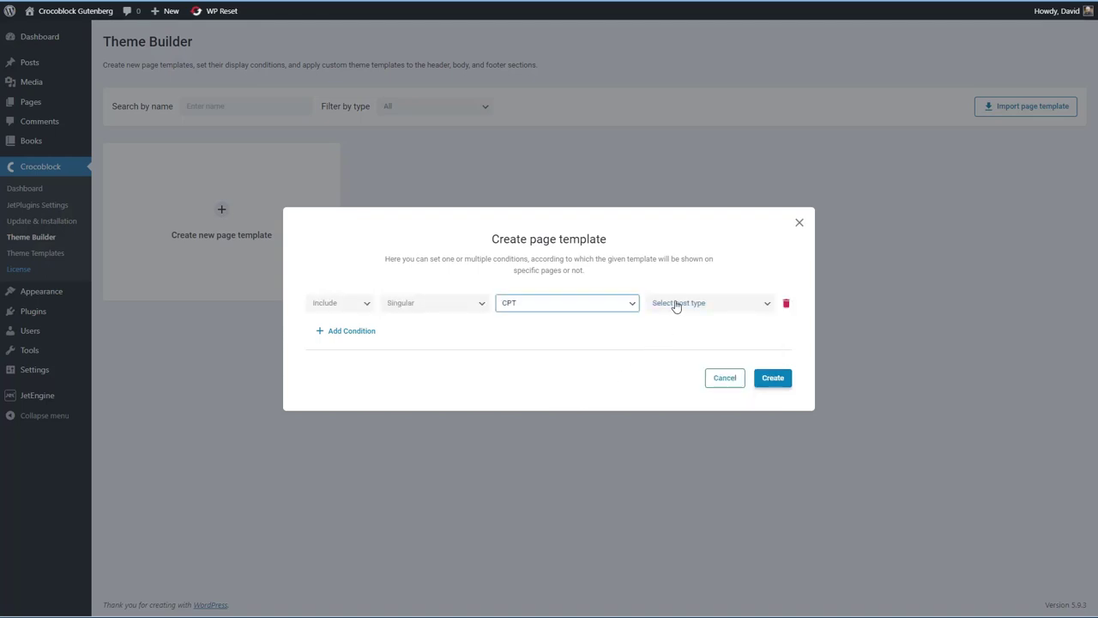
{"action": "left_click", "coordinate": [676, 306]}
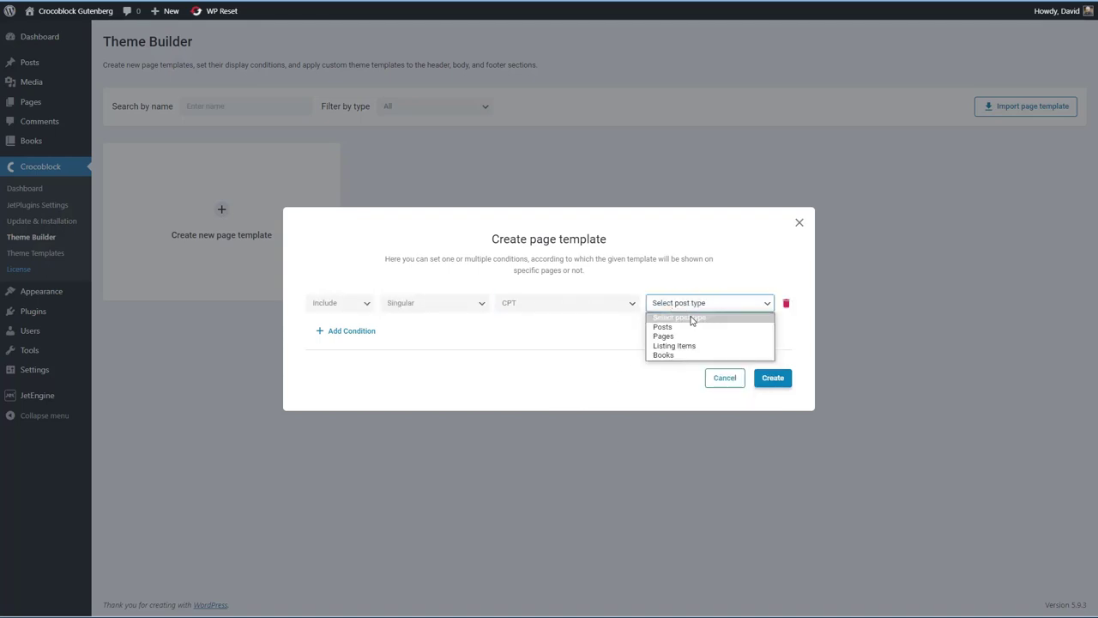
{"action": "left_click", "coordinate": [663, 355]}
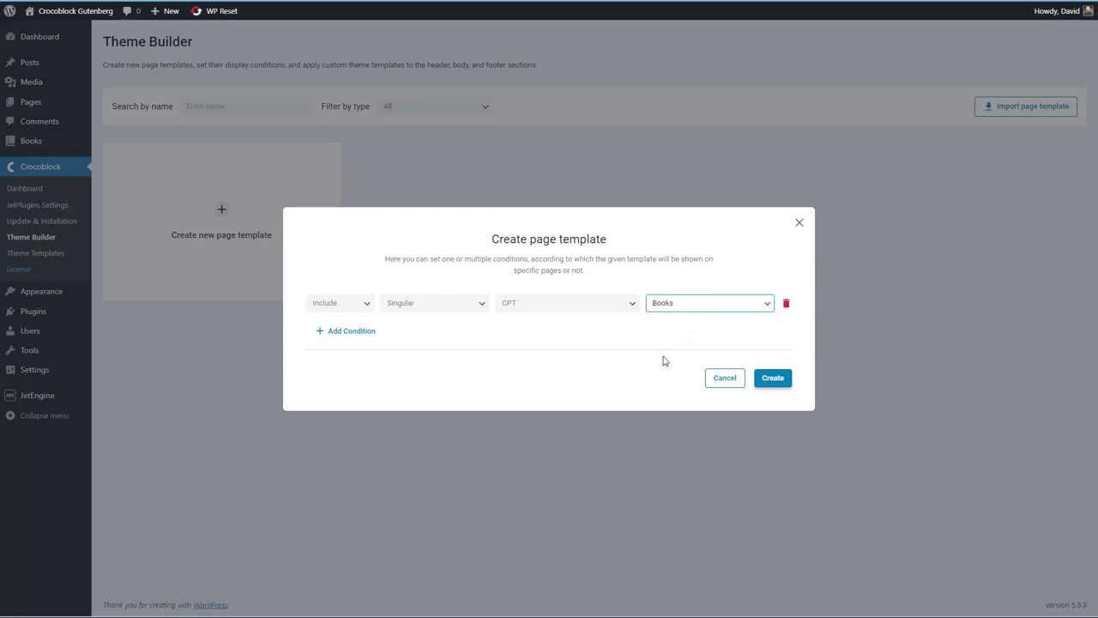
{"action": "left_click", "coordinate": [772, 378]}
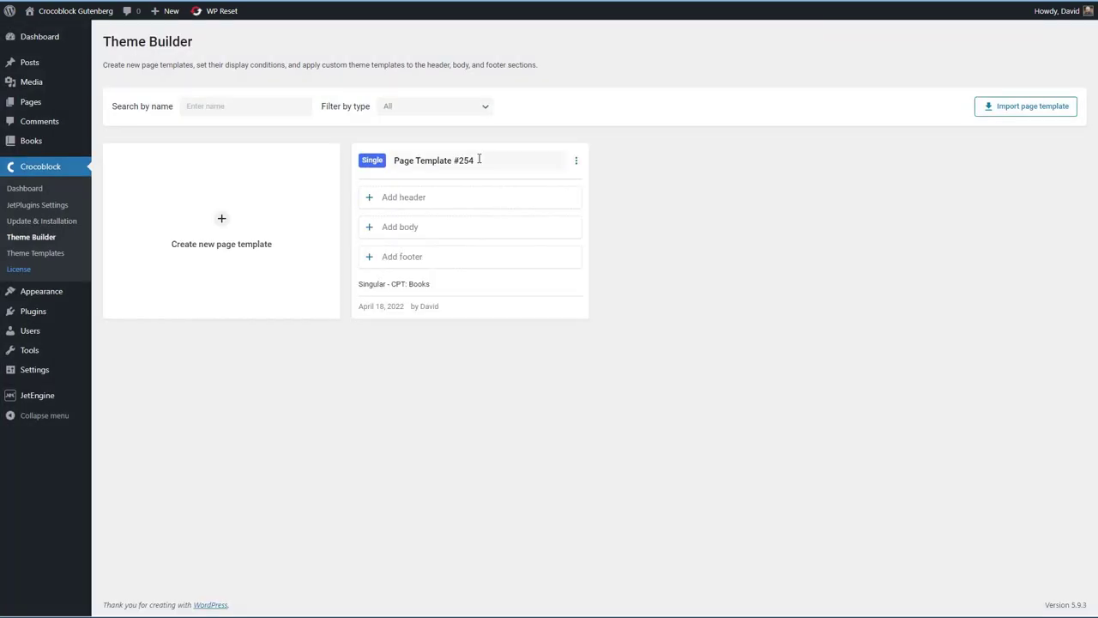
Rename the new page template as "Single Book Template".
{"action": "left_click_drag", "start_coordinate": [478, 161], "coordinate": [393, 160]}
{"action": "type", "text": "Single Book Template"}
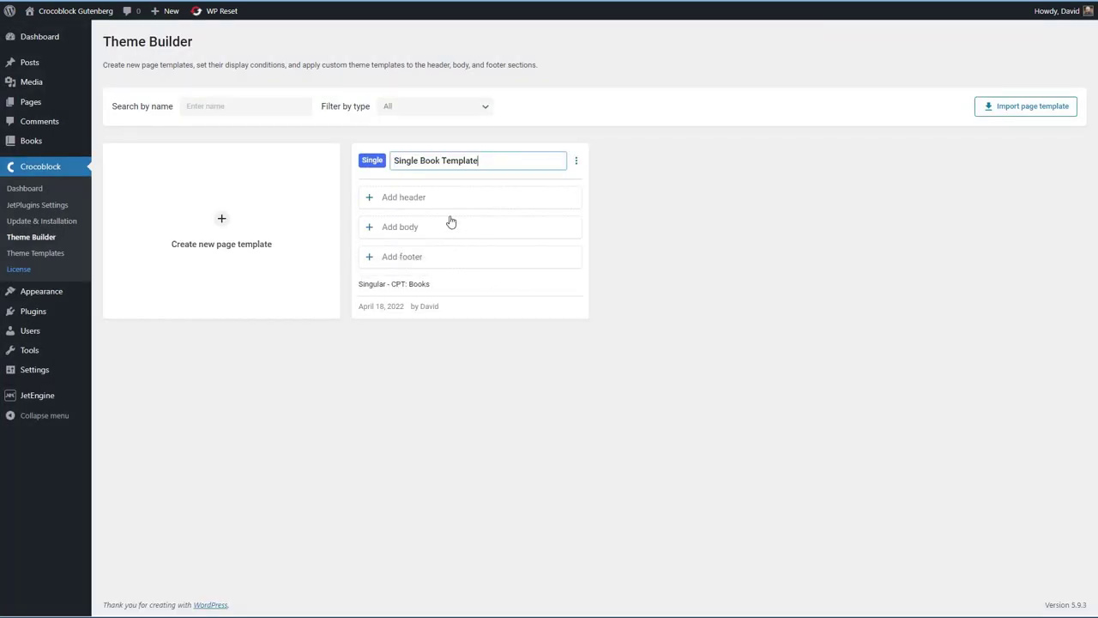
{"action": "left_click", "coordinate": [725, 235]}
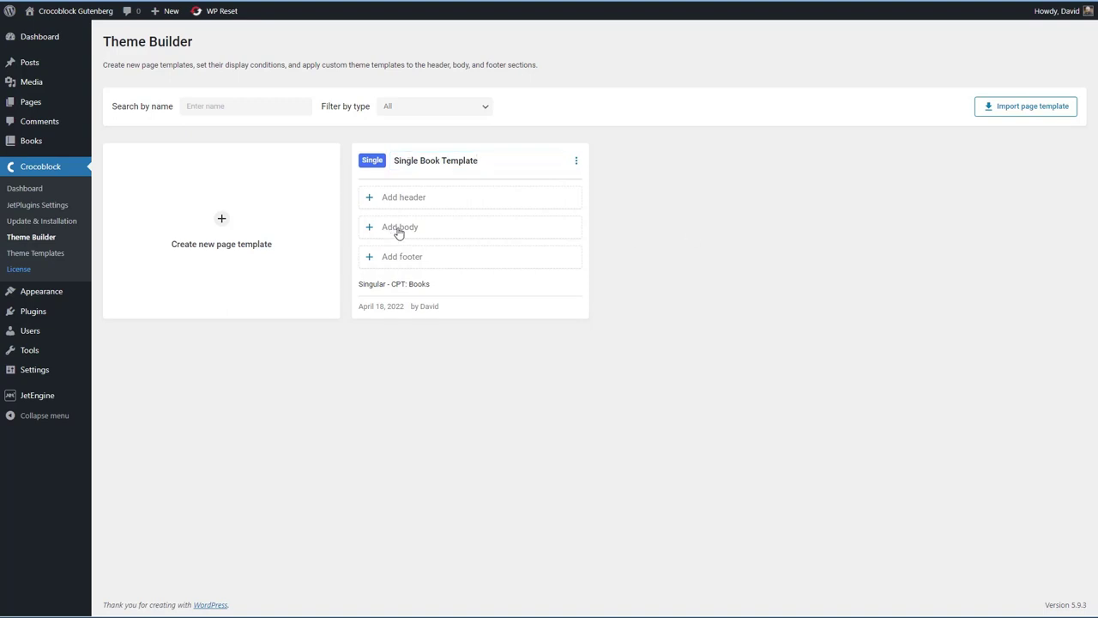
Create a Block Editor body template named "Single Book Template" for the Single Book page template and open it for editing.
{"action": "left_click", "coordinate": [399, 228]}
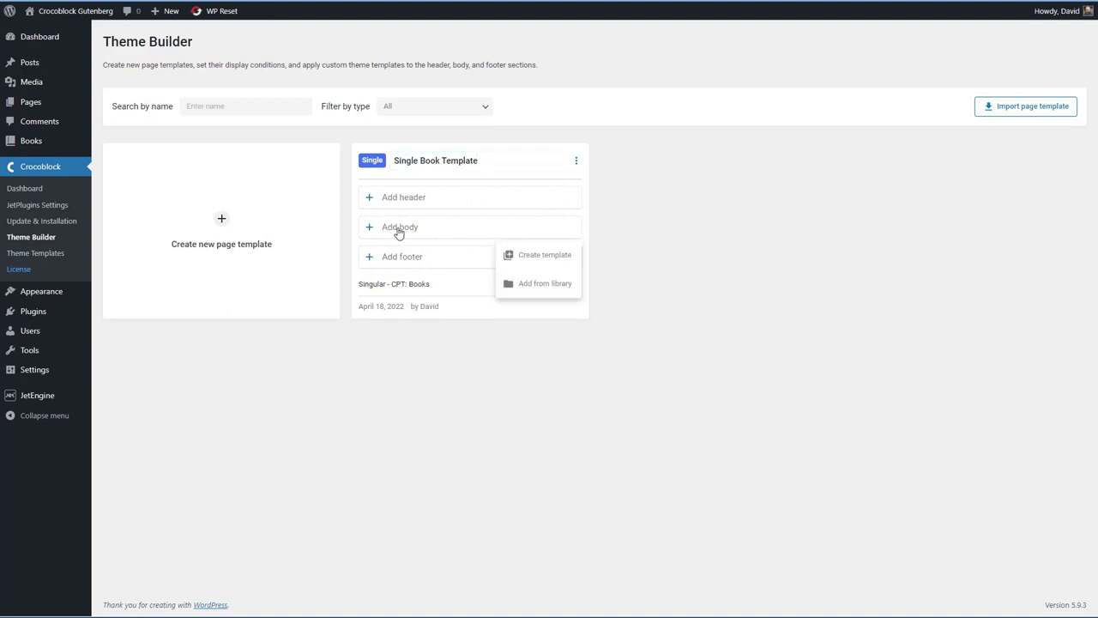
{"action": "left_click", "coordinate": [530, 255]}
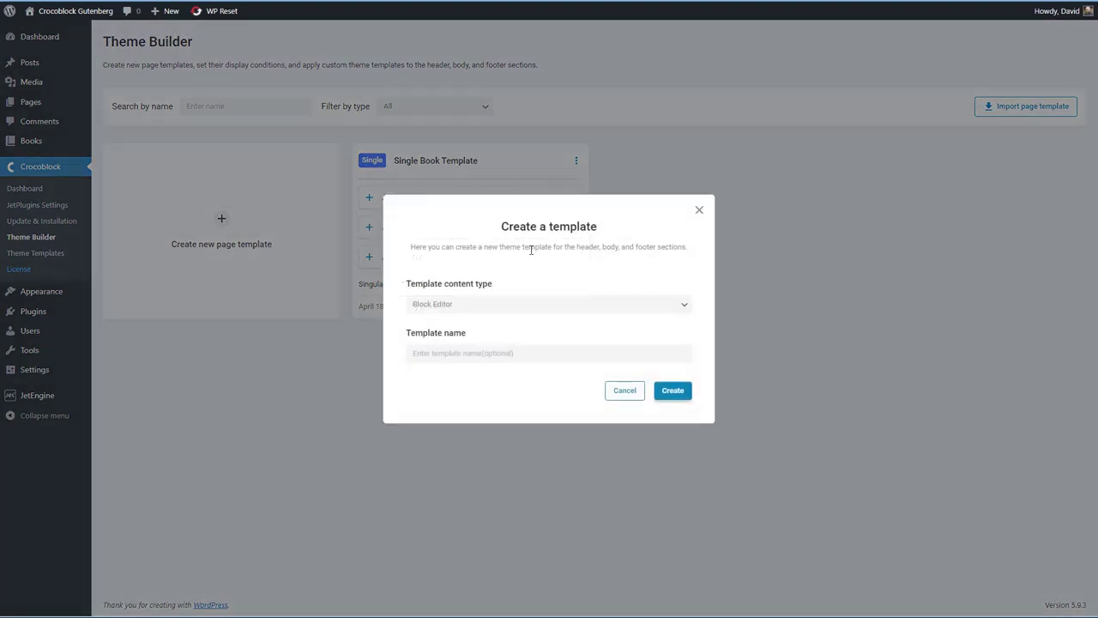
{"action": "left_click", "coordinate": [488, 355]}
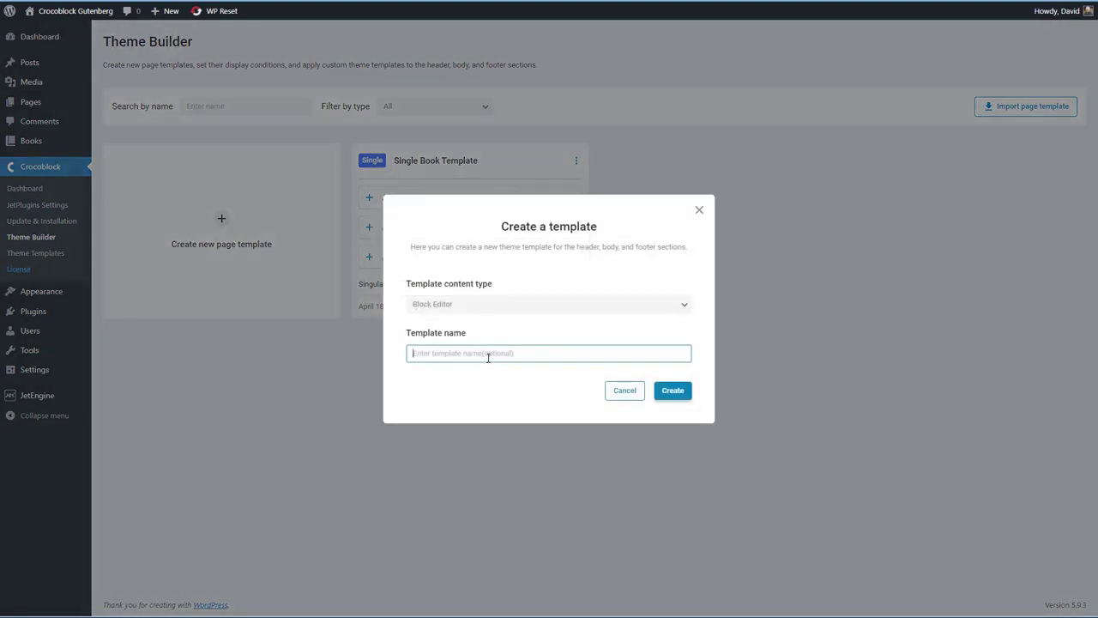
{"action": "type", "text": "Single Book Template"}
{"action": "left_click", "coordinate": [662, 391]}
{"action": "left_click", "coordinate": [577, 360]}
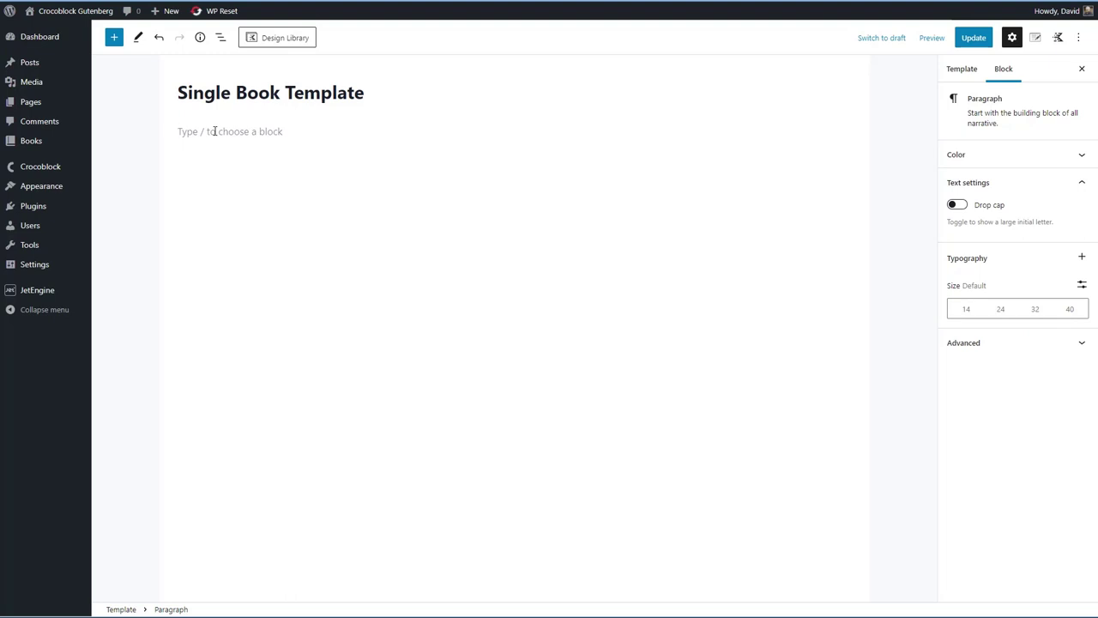
Insert a 50/50 Columns block and place a Post Featured Image block in its first column.
{"action": "type", "text": "/col"}
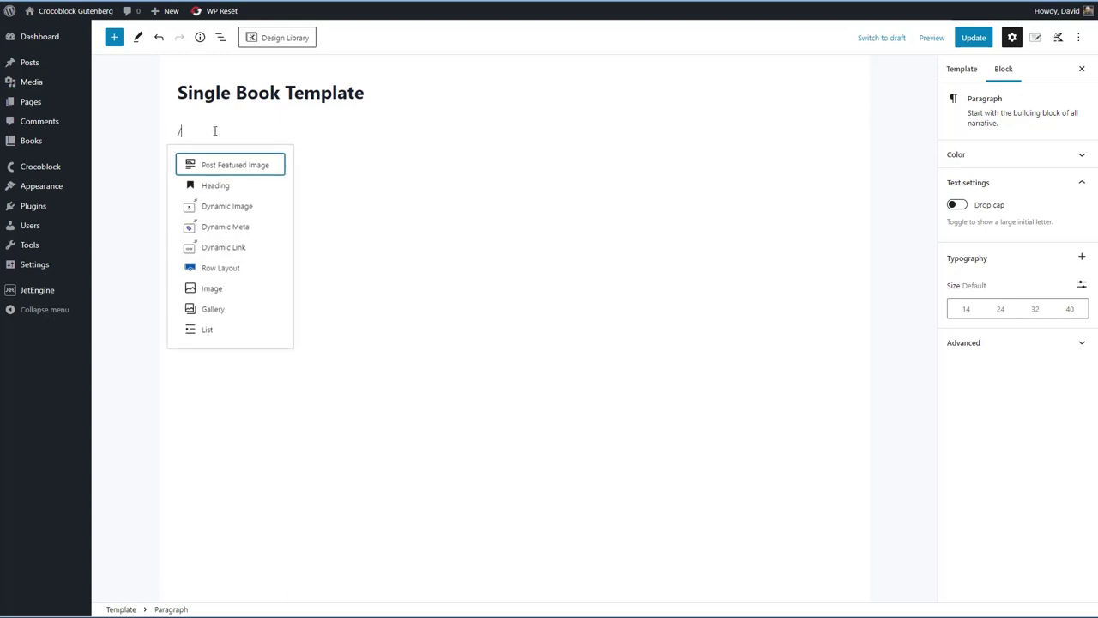
{"action": "key", "text": "Return"}
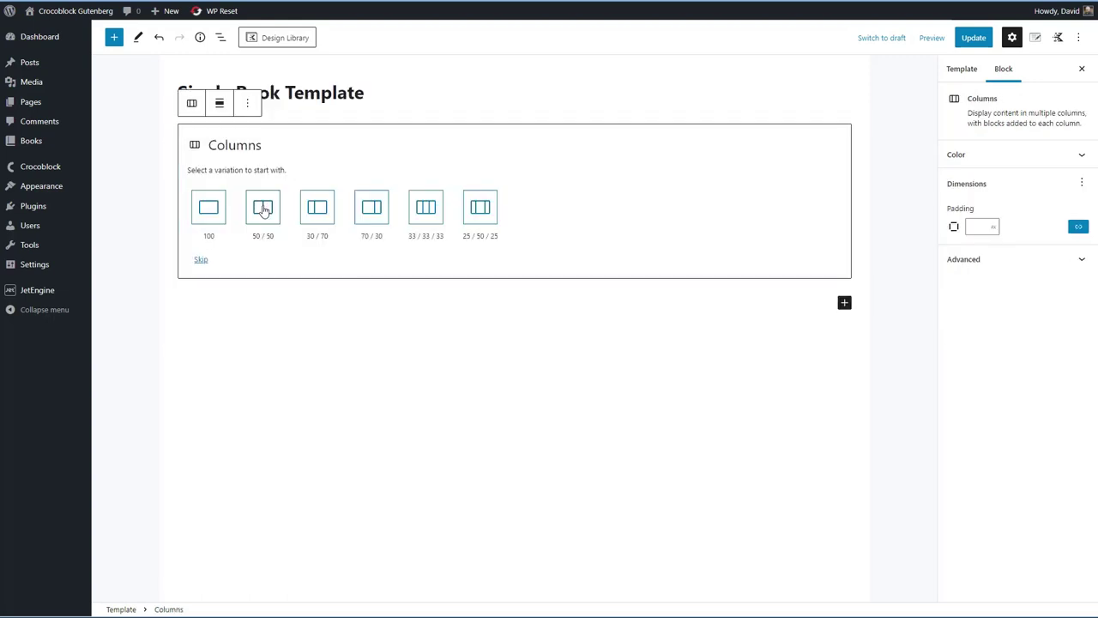
{"action": "left_click", "coordinate": [265, 212]}
{"action": "left_click", "coordinate": [341, 134]}
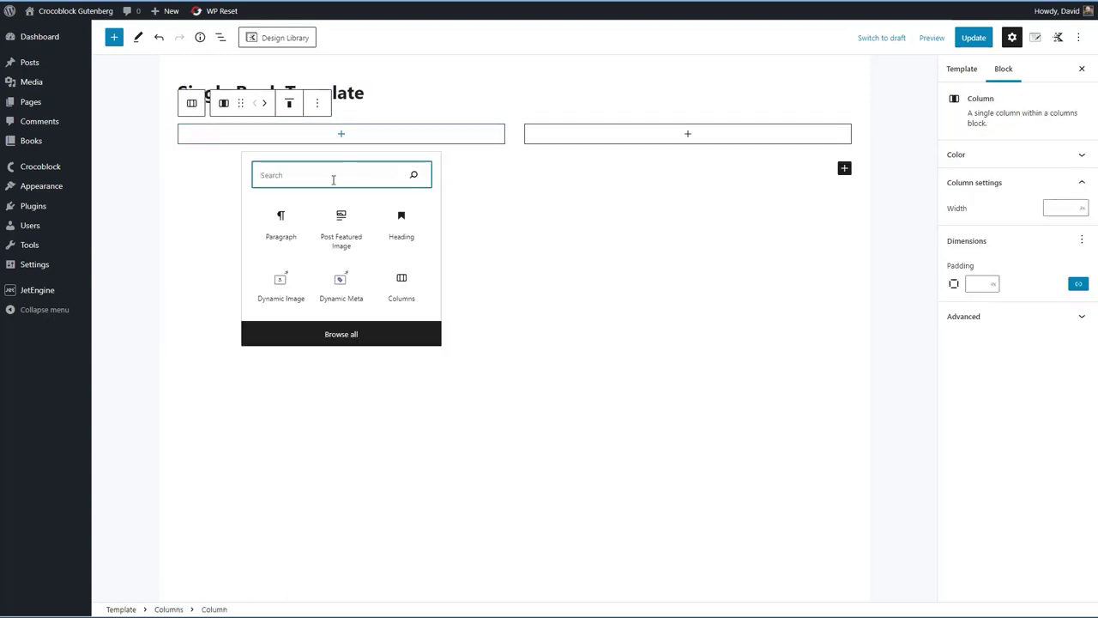
{"action": "left_click", "coordinate": [342, 223]}
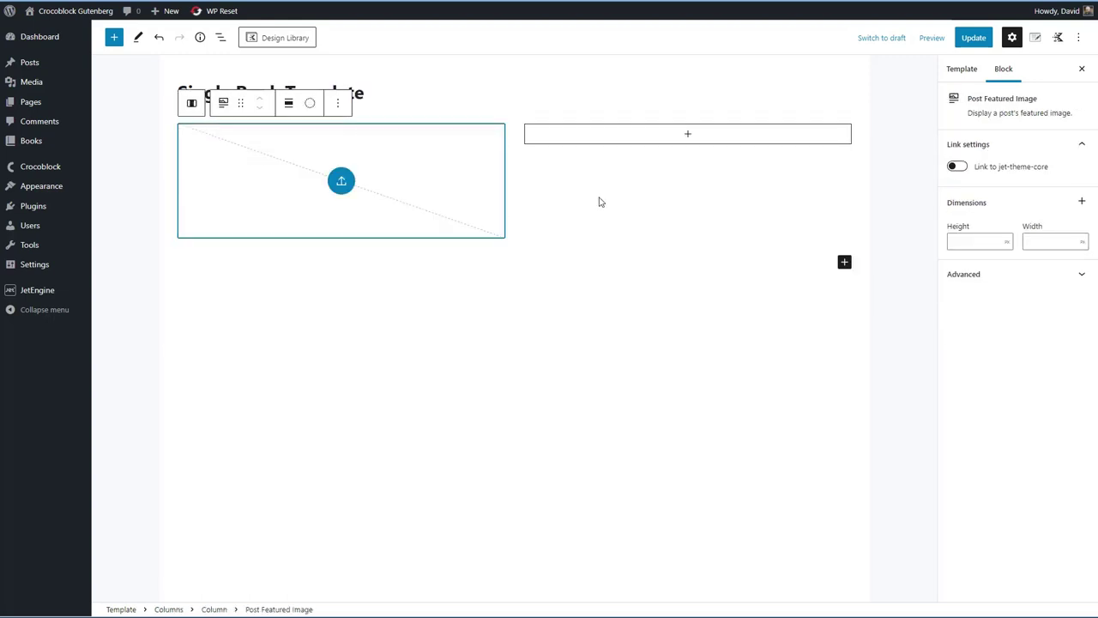
Add a Dynamic Field block to the second column and save the template.
{"action": "left_click", "coordinate": [687, 135]}
{"action": "type", "text": "dynam"}
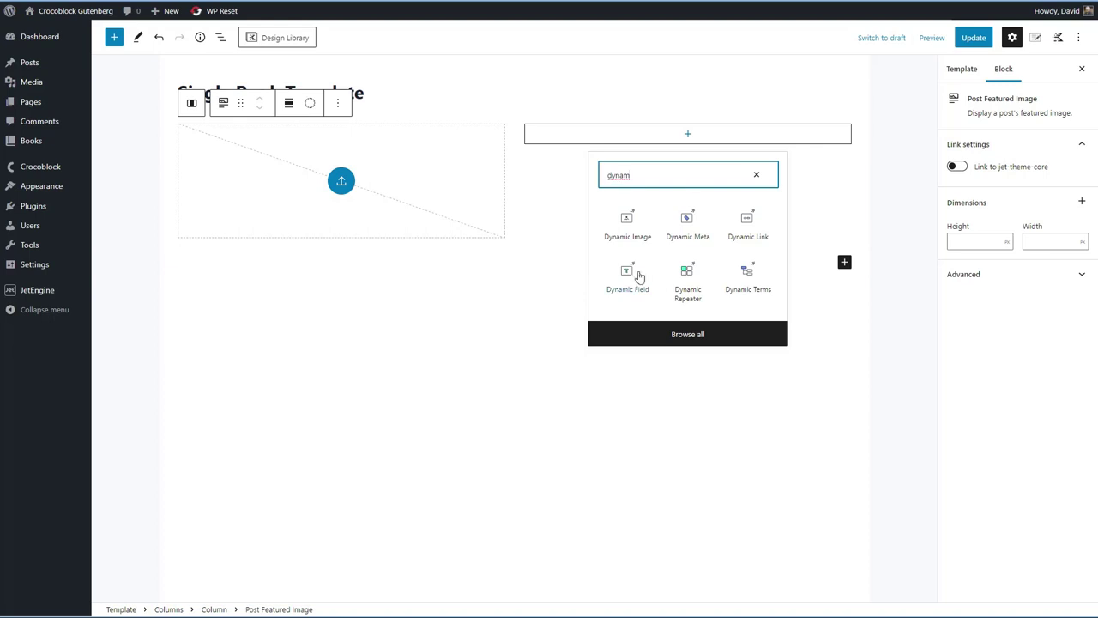
{"action": "left_click", "coordinate": [635, 279]}
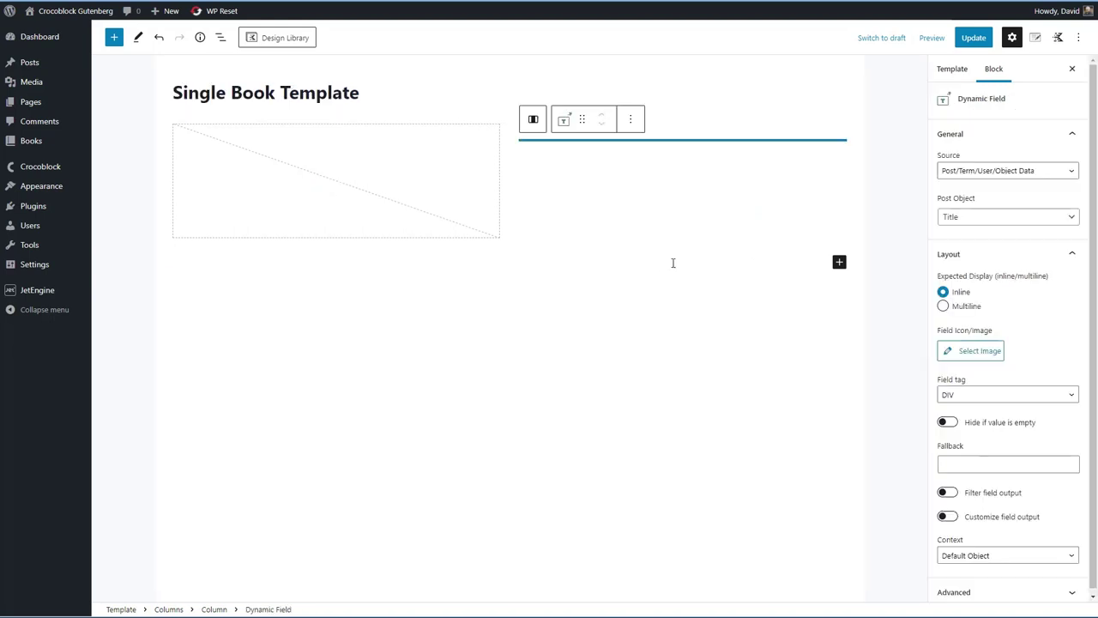
{"action": "left_click", "coordinate": [973, 38]}
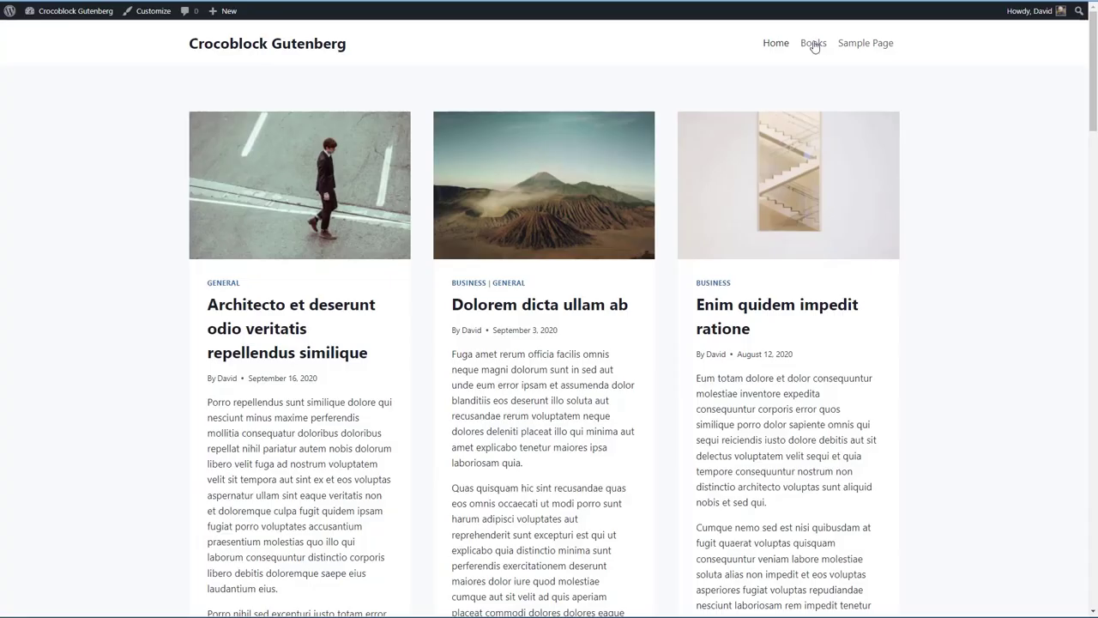
Open the book "Two Can Keep A Secret" from the site's Books archive and look over its single page layout.
{"action": "left_click", "coordinate": [814, 46]}
{"action": "left_click", "coordinate": [537, 262]}
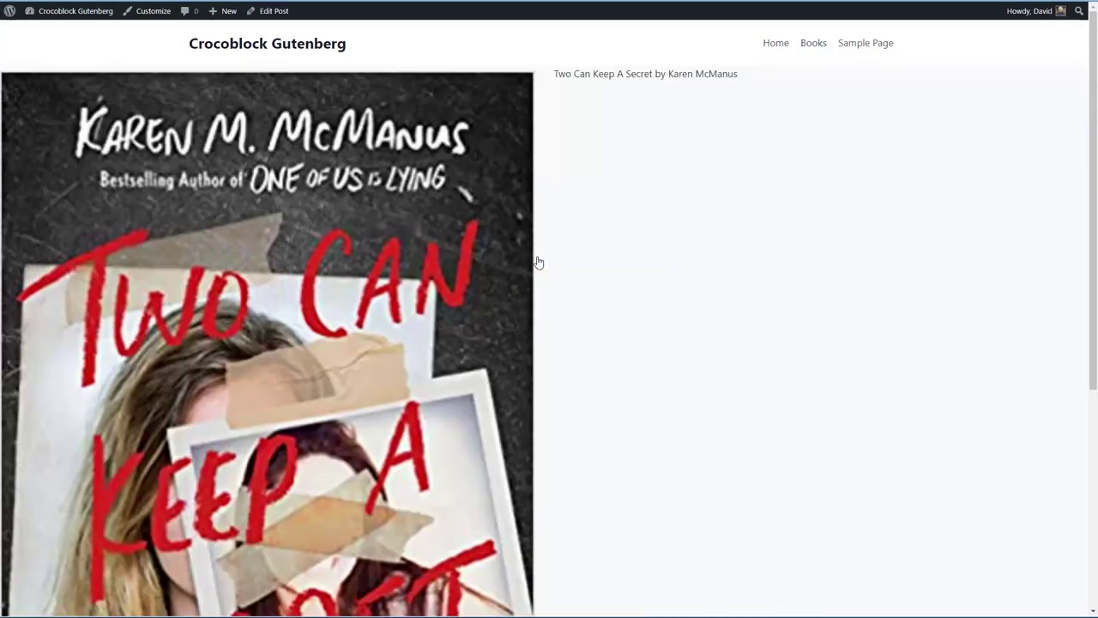
{"action": "scroll", "coordinate": [298, 165], "scroll_direction": "down", "scroll_amount": 5}
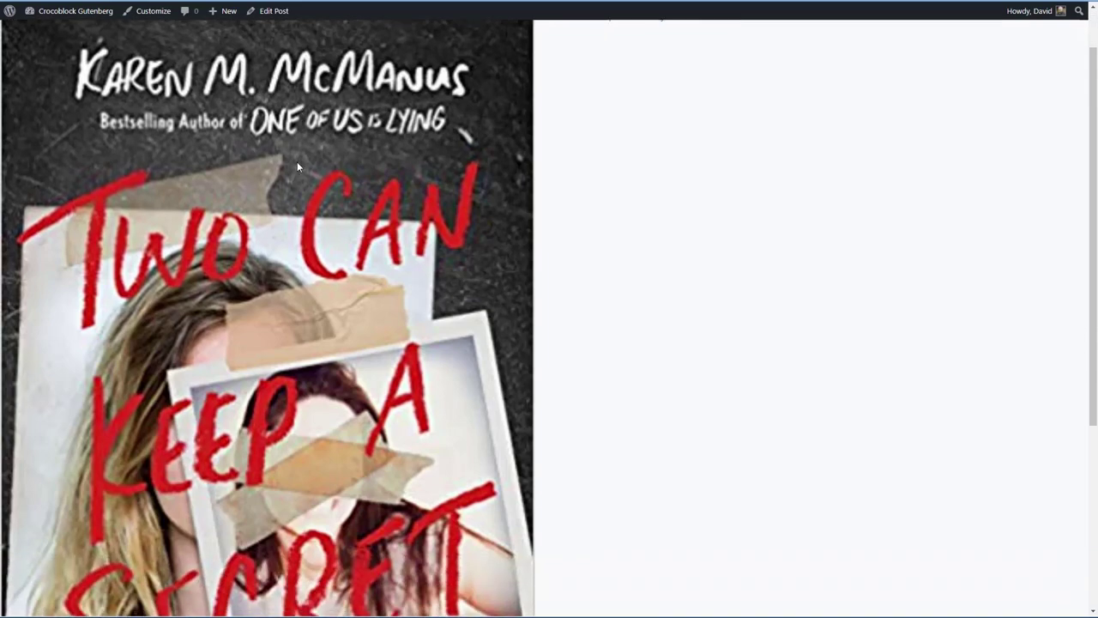
{"action": "scroll", "coordinate": [297, 163], "scroll_direction": "up", "scroll_amount": 1}
{"action": "scroll", "coordinate": [297, 166], "scroll_direction": "up", "scroll_amount": 3}
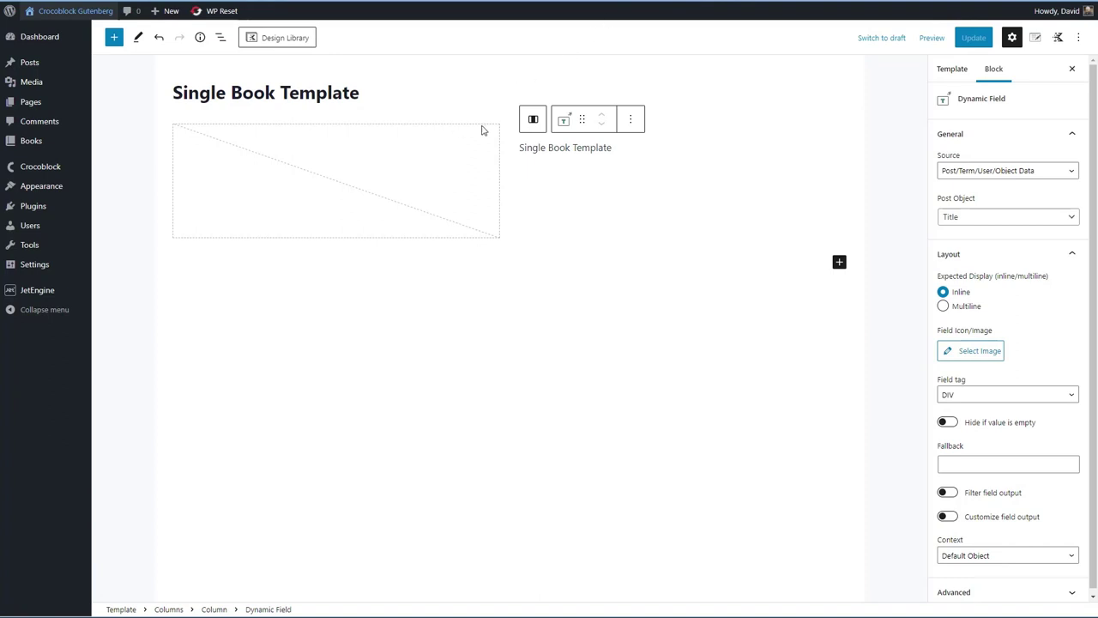
Remove the whole Columns block from the template using the block list.
{"action": "left_click", "coordinate": [221, 38]}
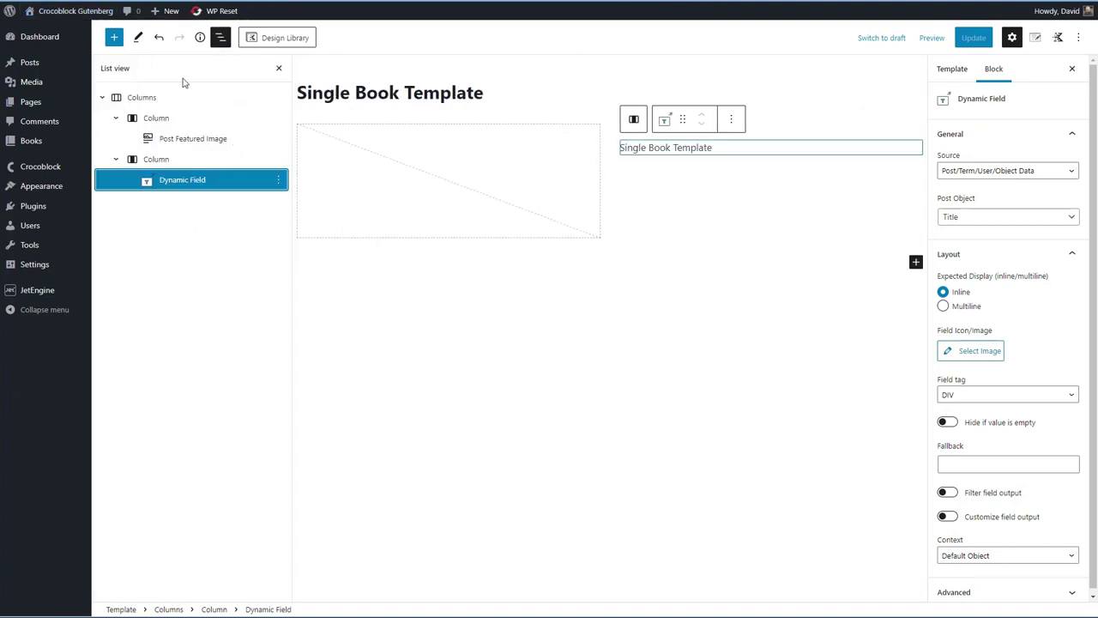
{"action": "left_click", "coordinate": [278, 98]}
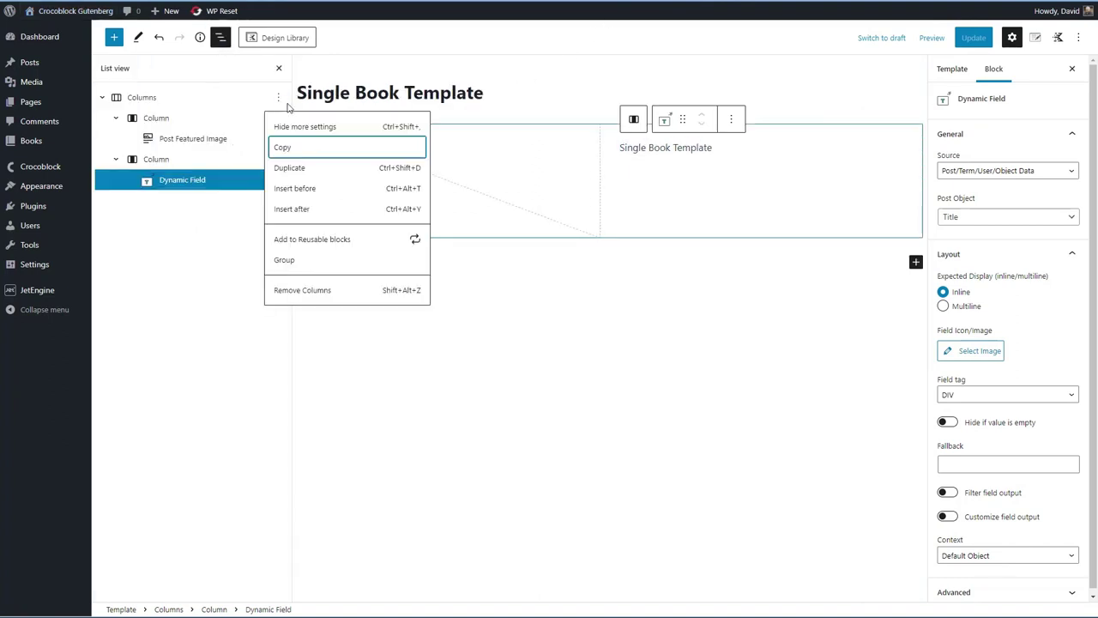
{"action": "left_click", "coordinate": [286, 291]}
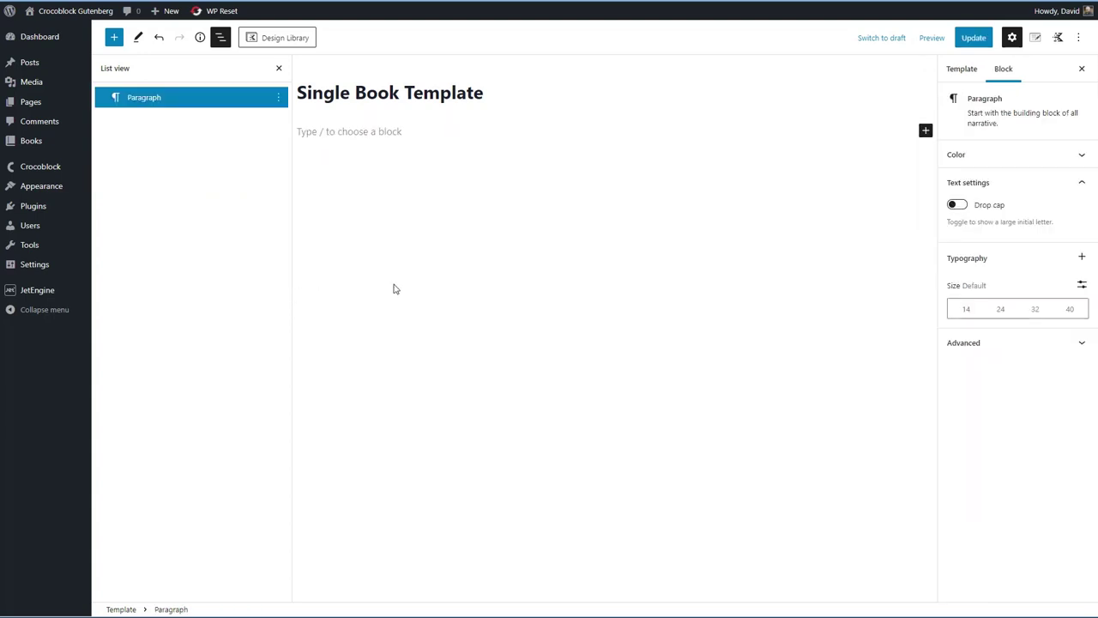
Insert a two-column Row Layout block and resize its columns to 25% and 75%.
{"action": "type", "text": "/ro"}
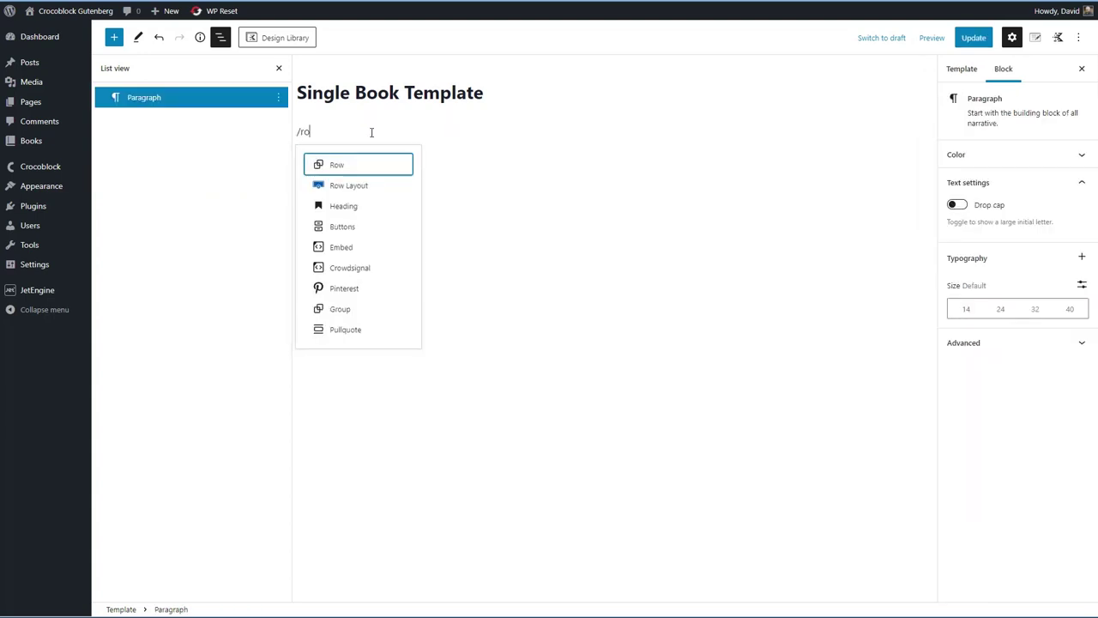
{"action": "left_click", "coordinate": [346, 186]}
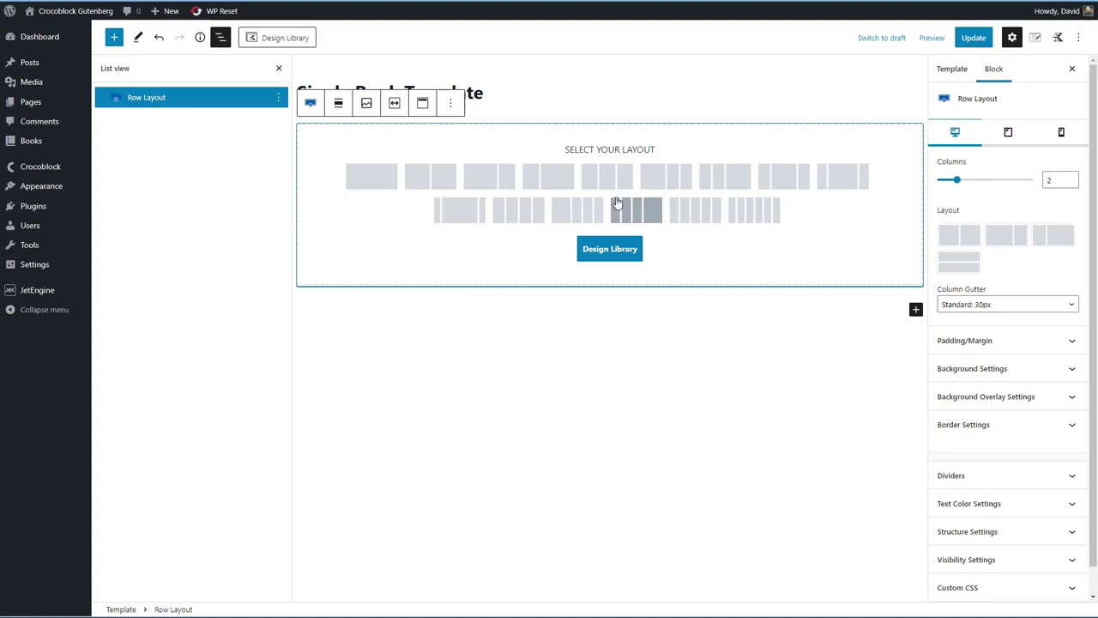
{"action": "left_click", "coordinate": [551, 181]}
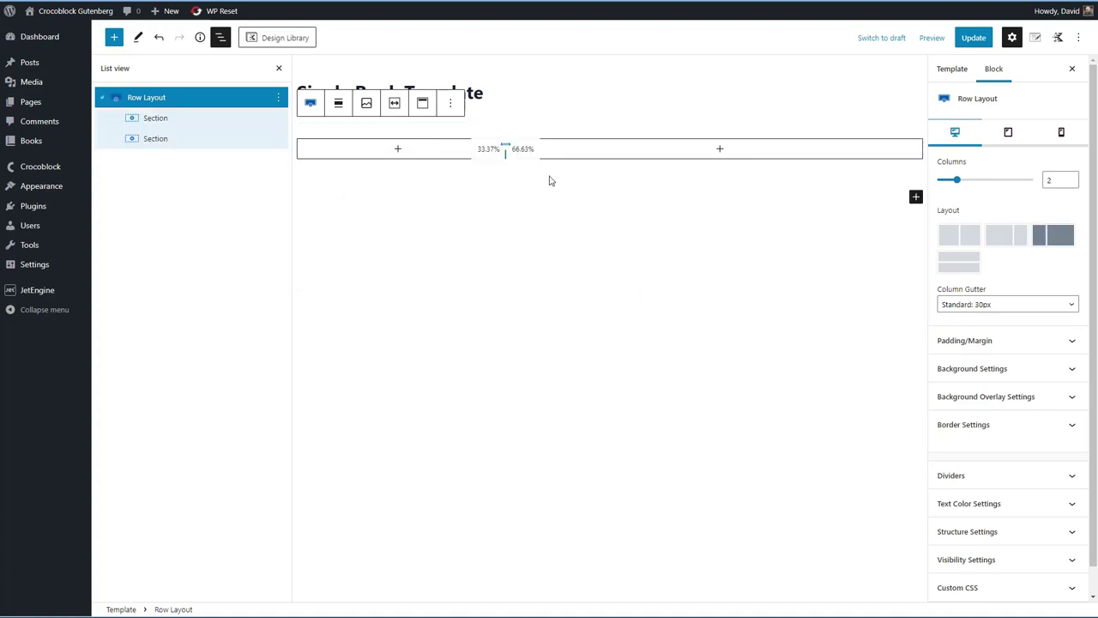
{"action": "left_click_drag", "start_coordinate": [504, 151], "coordinate": [458, 154]}
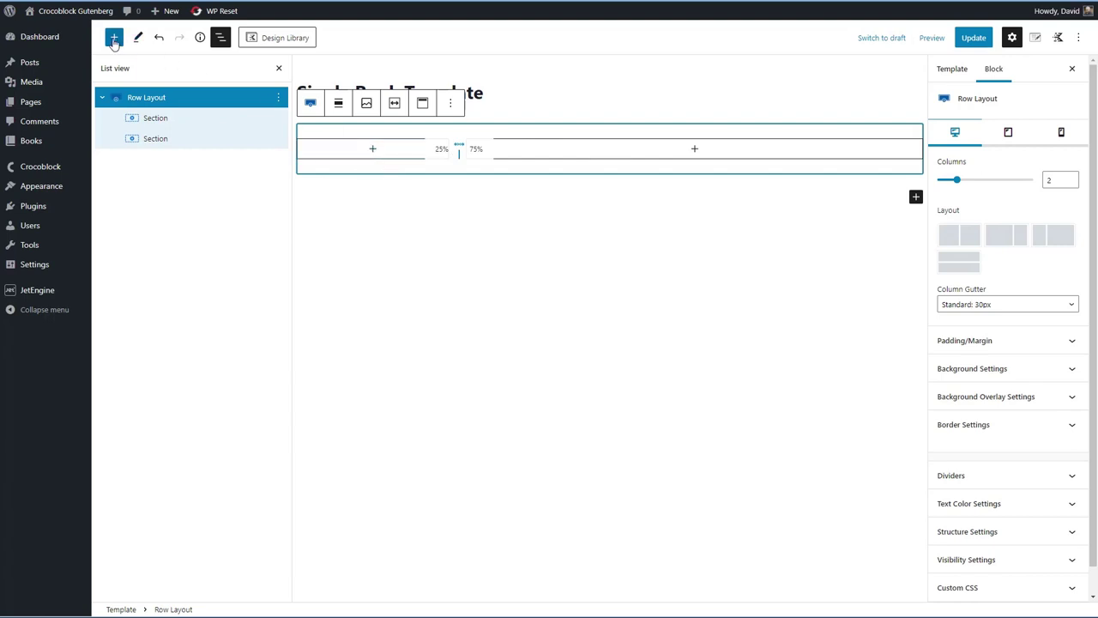
Look through the block library's Design category for the available dynamic blocks.
{"action": "left_click", "coordinate": [114, 38]}
{"action": "scroll", "coordinate": [276, 209], "scroll_direction": "down", "scroll_amount": 5}
{"action": "scroll", "coordinate": [276, 209], "scroll_direction": "down", "scroll_amount": 4}
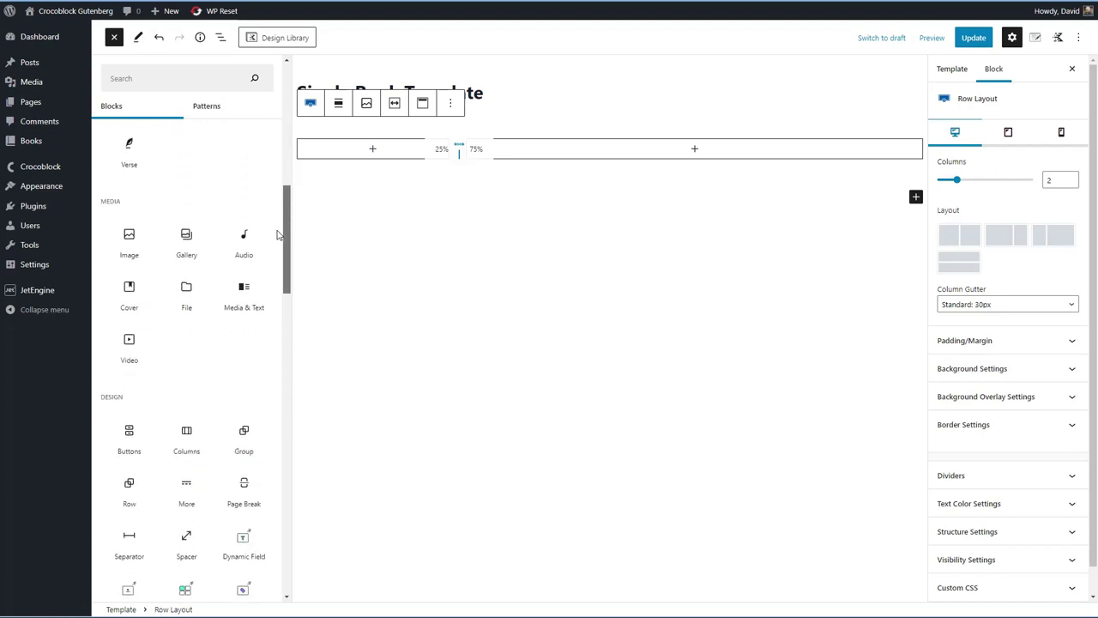
{"action": "scroll", "coordinate": [287, 268], "scroll_direction": "down", "scroll_amount": 2}
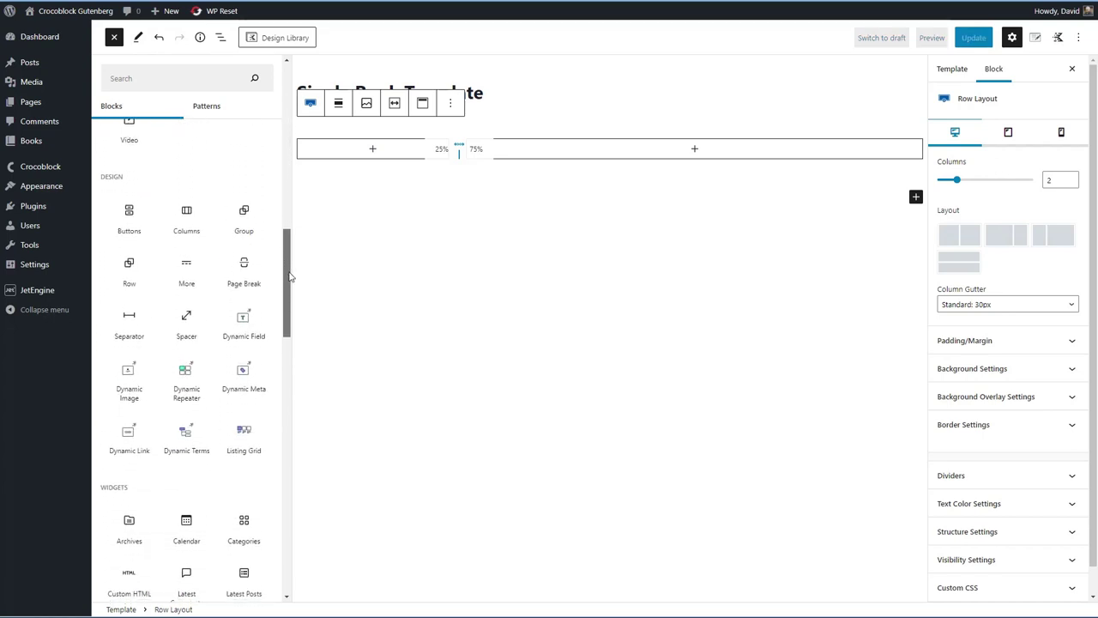
{"action": "mouse_move", "coordinate": [242, 302]}
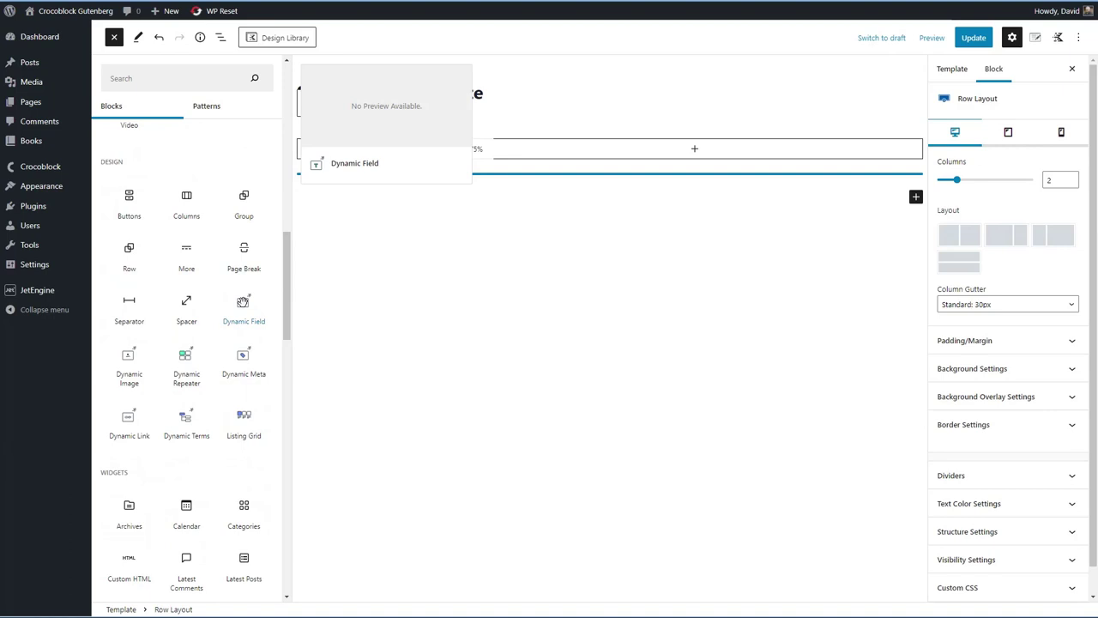
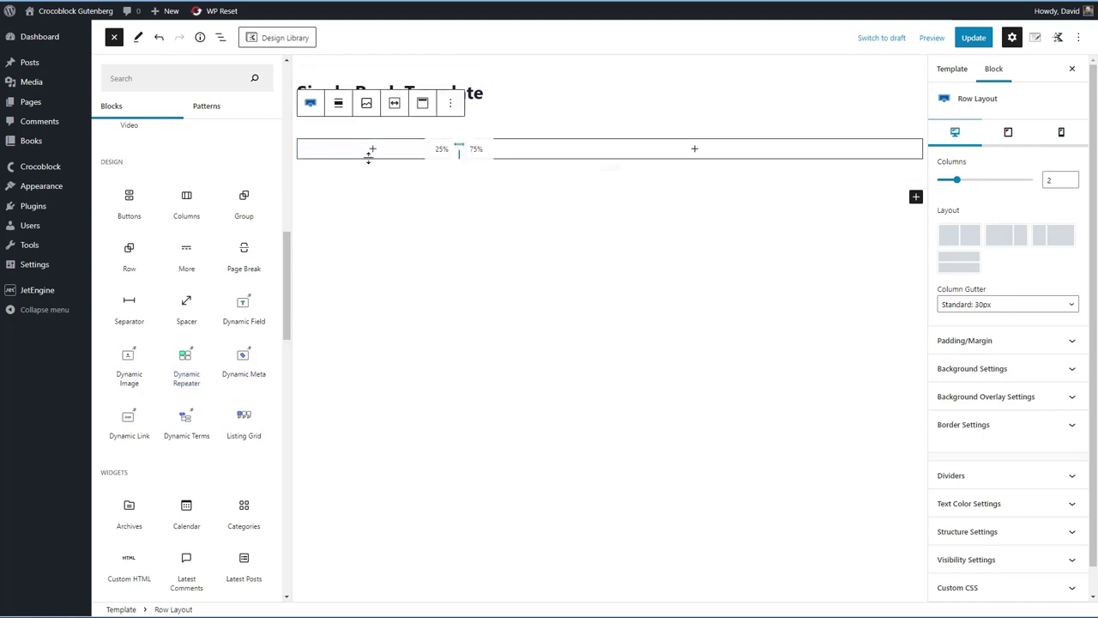
Insert a Dynamic Image block in the 25% column and turn off its linked image option.
{"action": "left_click", "coordinate": [373, 151]}
{"action": "left_click", "coordinate": [253, 150]}
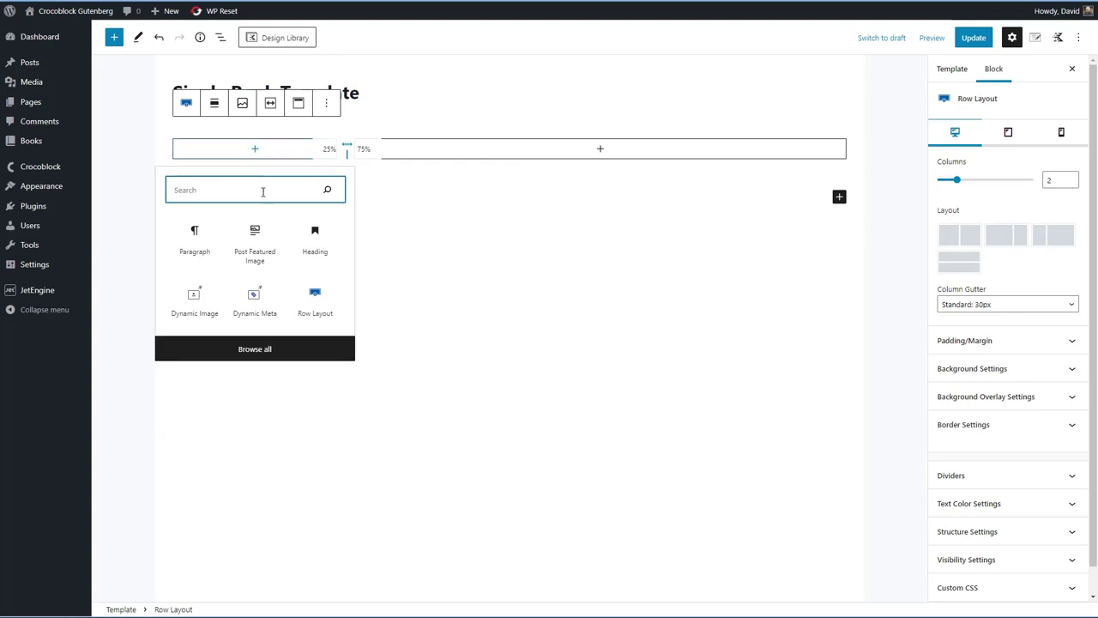
{"action": "left_click", "coordinate": [195, 293]}
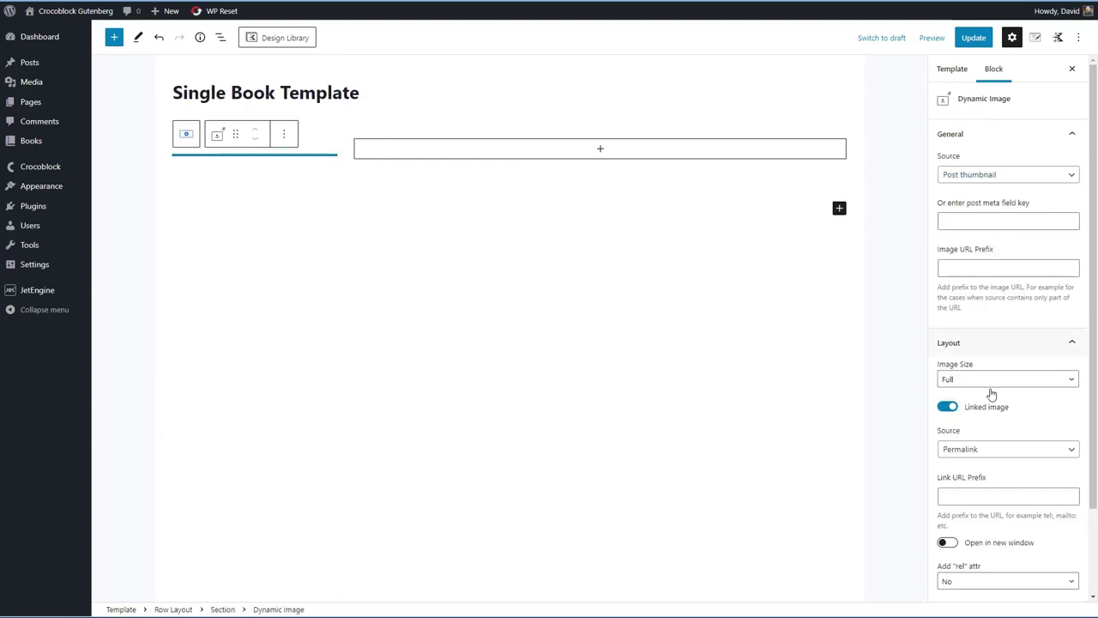
{"action": "left_click", "coordinate": [947, 407]}
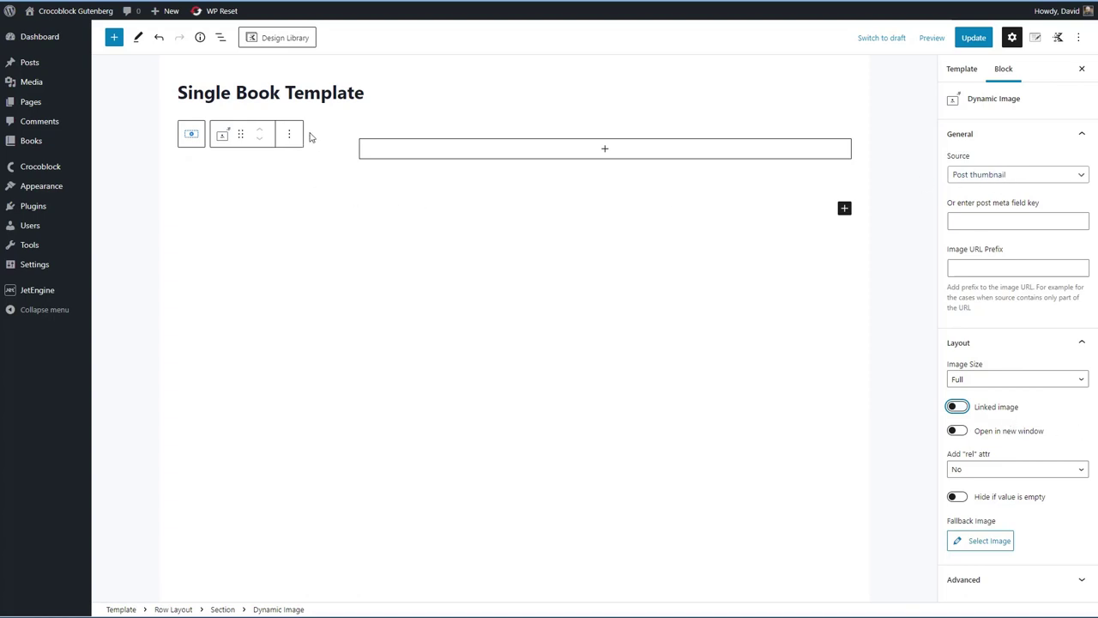
Show the block list and insert a Dynamic Field block in the 75% column.
{"action": "left_click", "coordinate": [220, 37]}
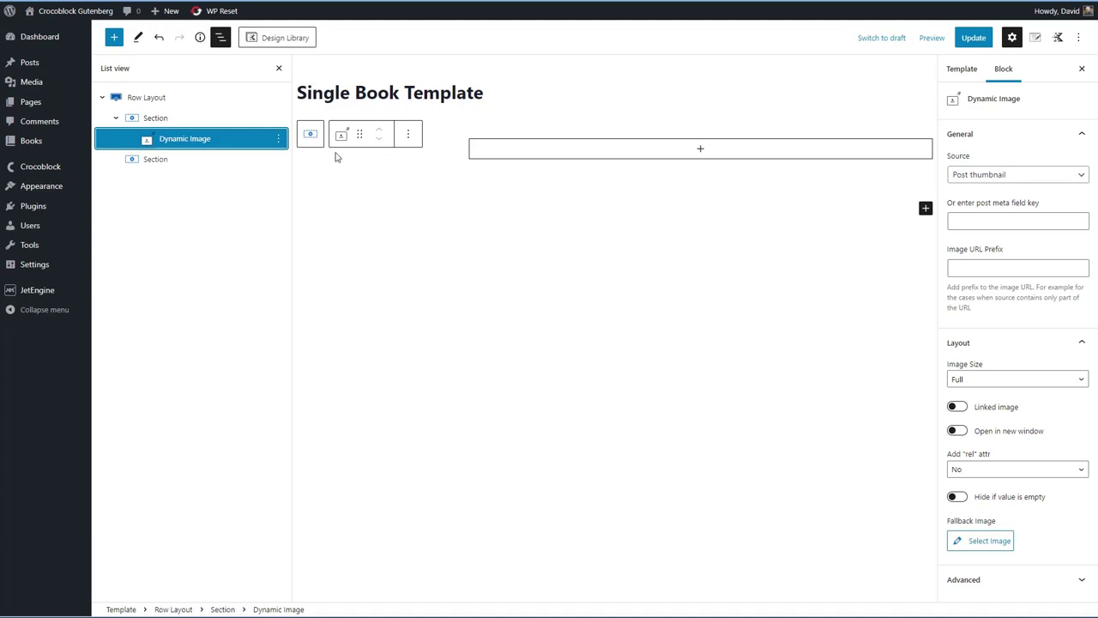
{"action": "left_click", "coordinate": [702, 152]}
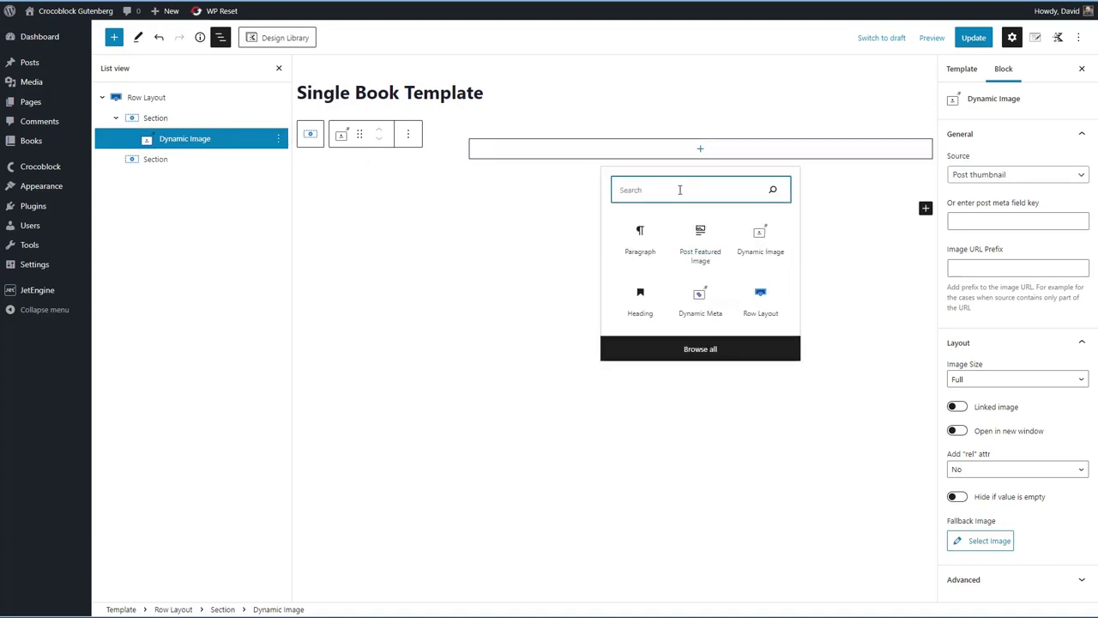
{"action": "type", "text": "dynamic"}
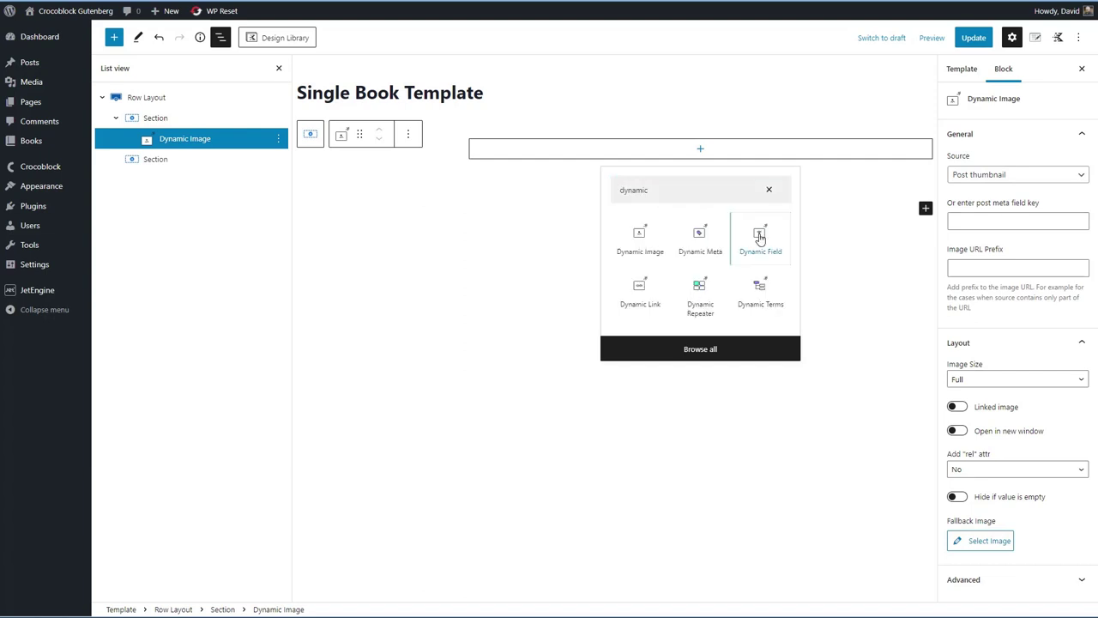
{"action": "left_click", "coordinate": [761, 243]}
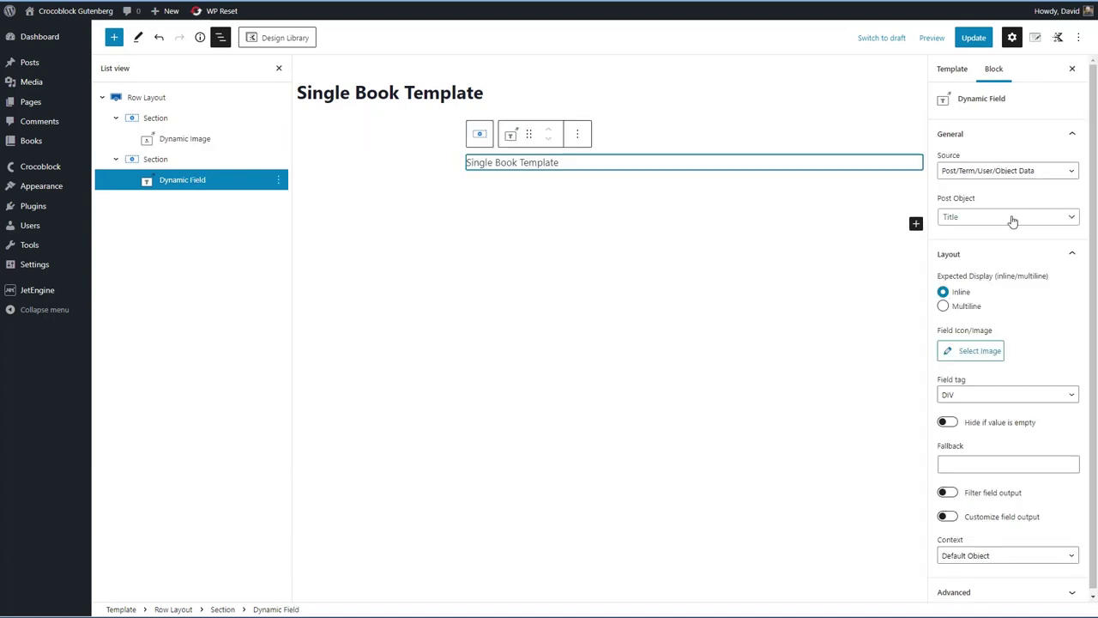
Set the title Dynamic Field's tag to H1 and save the template.
{"action": "left_click", "coordinate": [984, 395]}
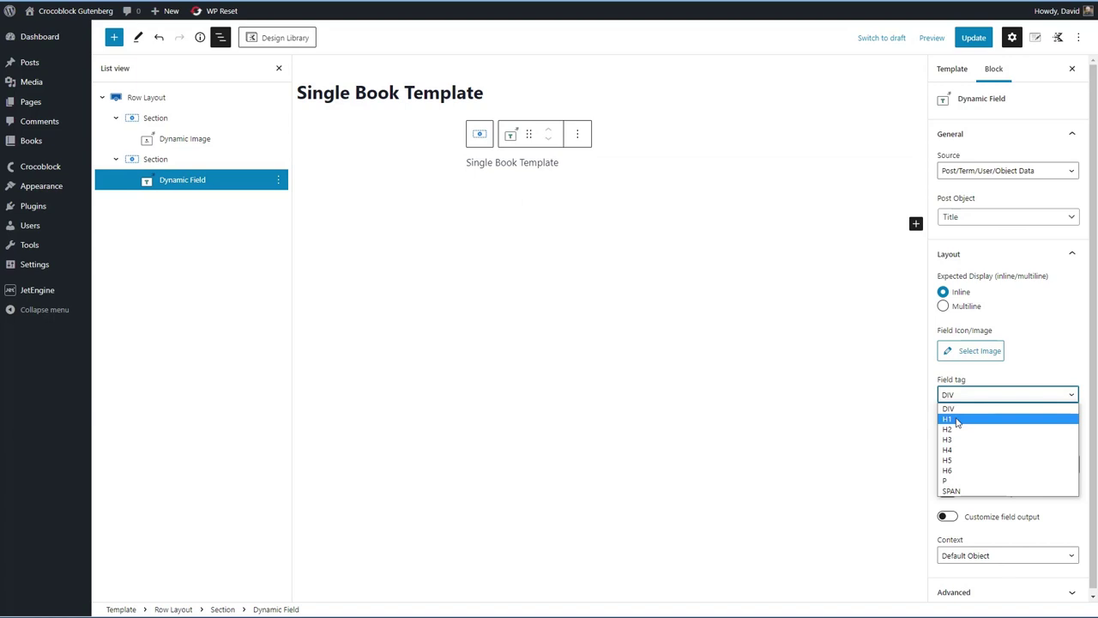
{"action": "left_click", "coordinate": [961, 421]}
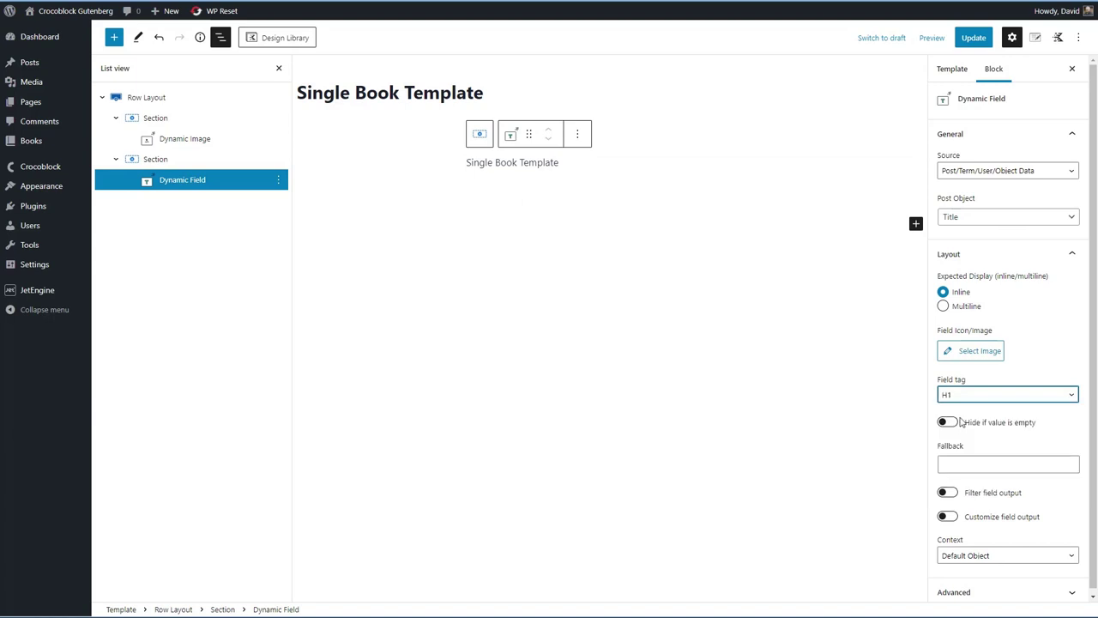
{"action": "left_click", "coordinate": [969, 39]}
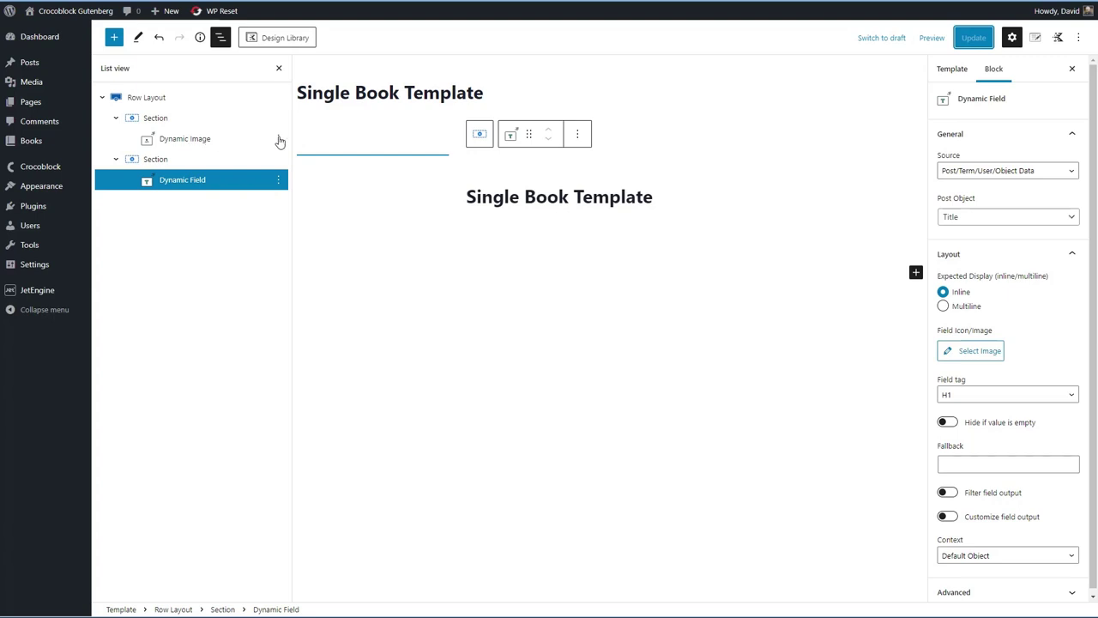
Set the row layout's custom content max width to 1250 px.
{"action": "left_click", "coordinate": [157, 100]}
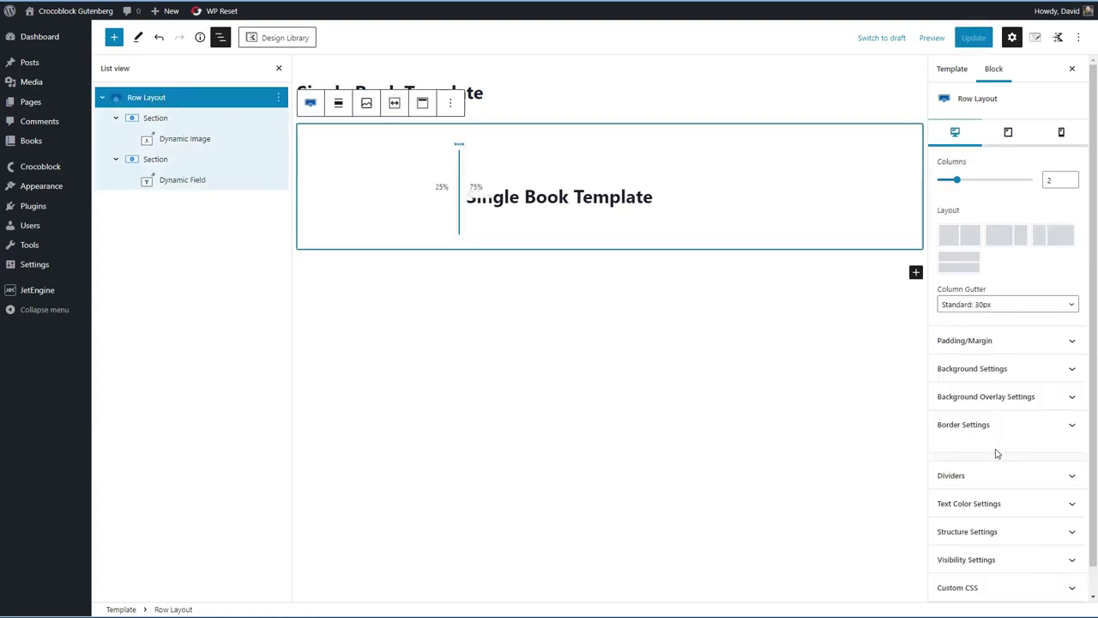
{"action": "left_click", "coordinate": [965, 531]}
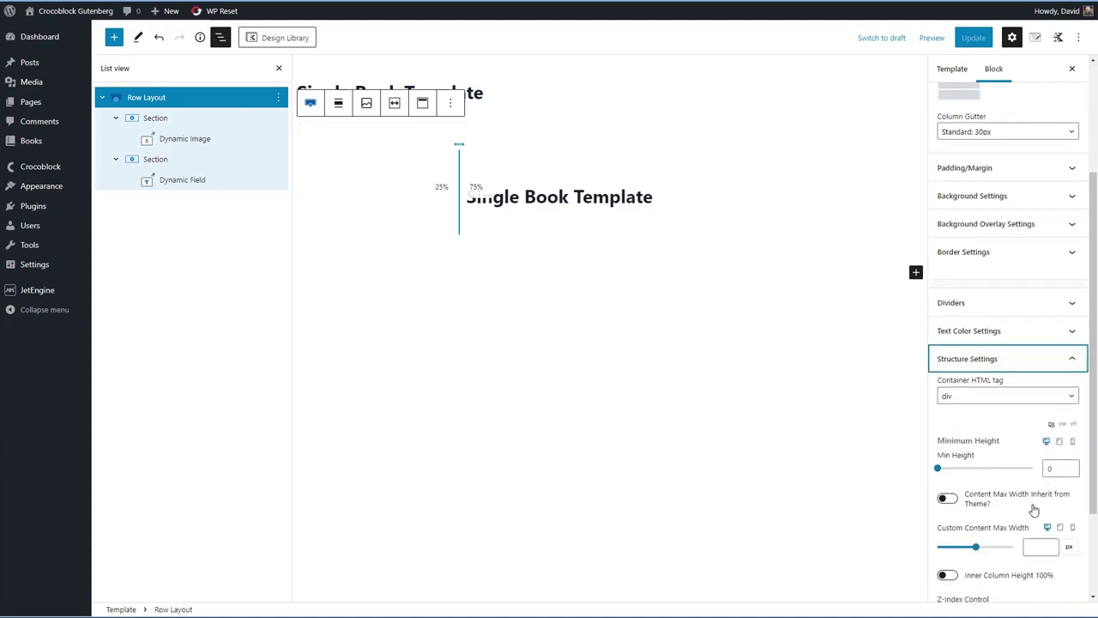
{"action": "left_click", "coordinate": [1039, 546]}
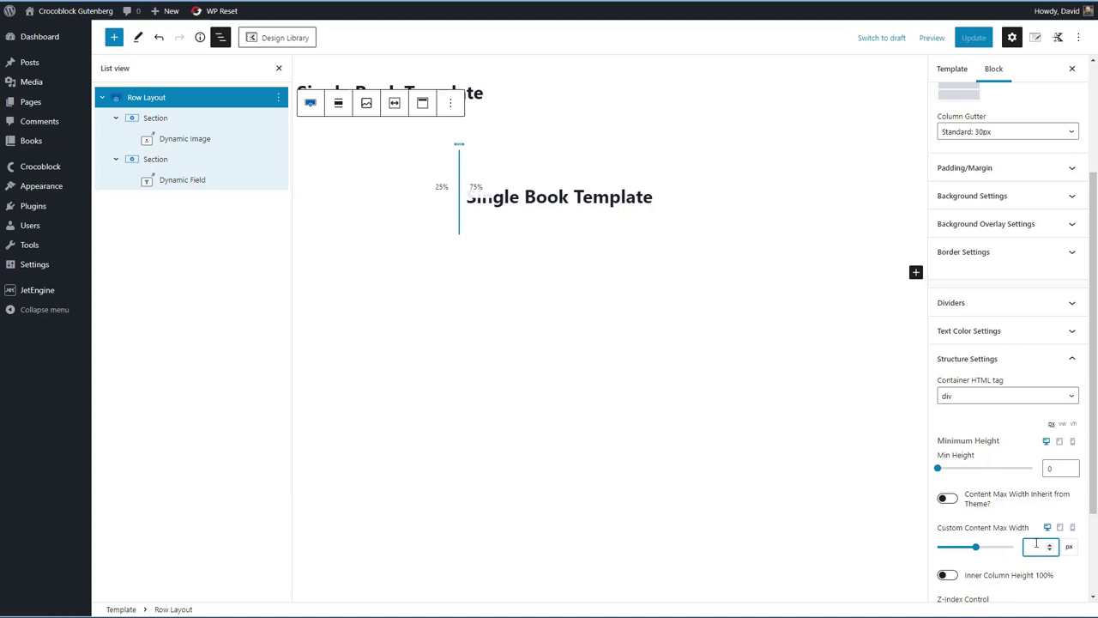
{"action": "type", "text": "1250"}
Replace the Dynamic Image block in the 25% column with a Post Featured Image block.
{"action": "left_click", "coordinate": [197, 139]}
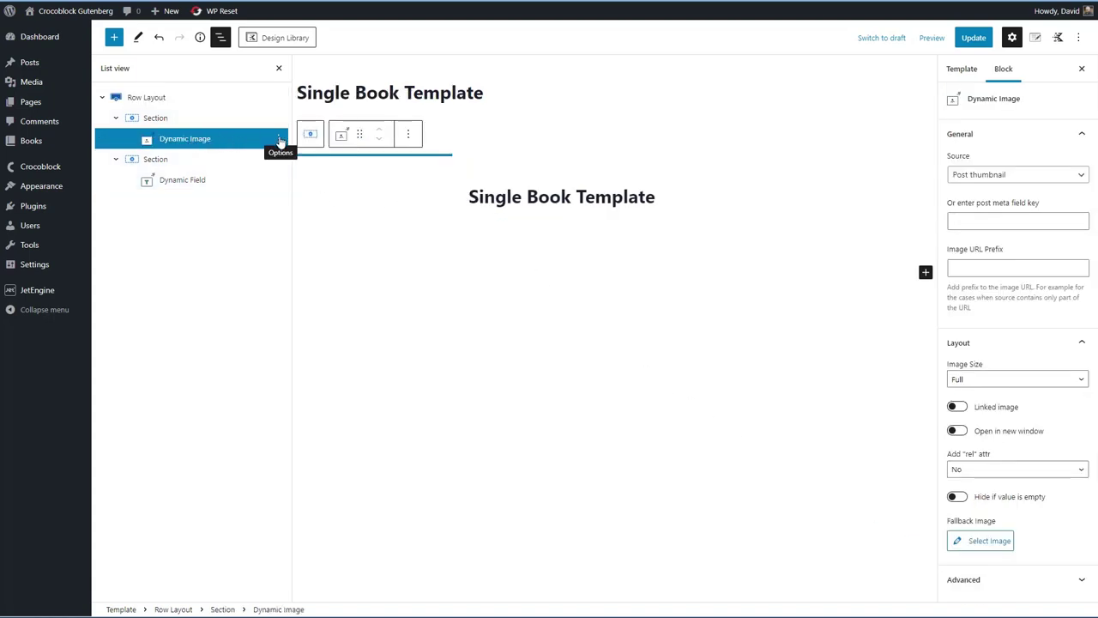
{"action": "left_click", "coordinate": [279, 139]}
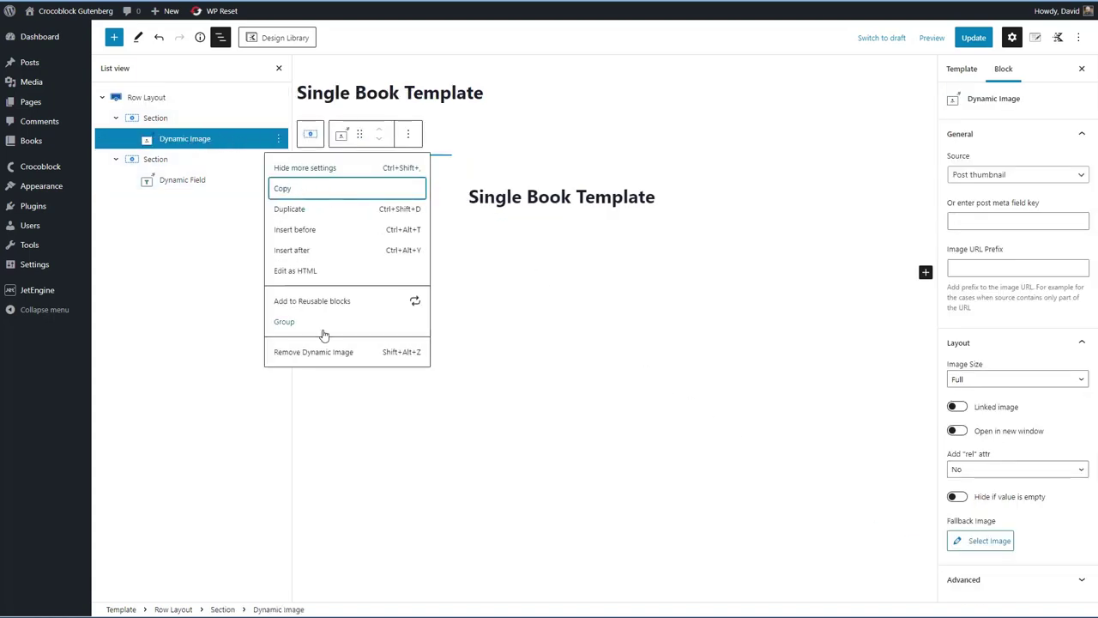
{"action": "left_click", "coordinate": [304, 354]}
{"action": "left_click", "coordinate": [373, 148]}
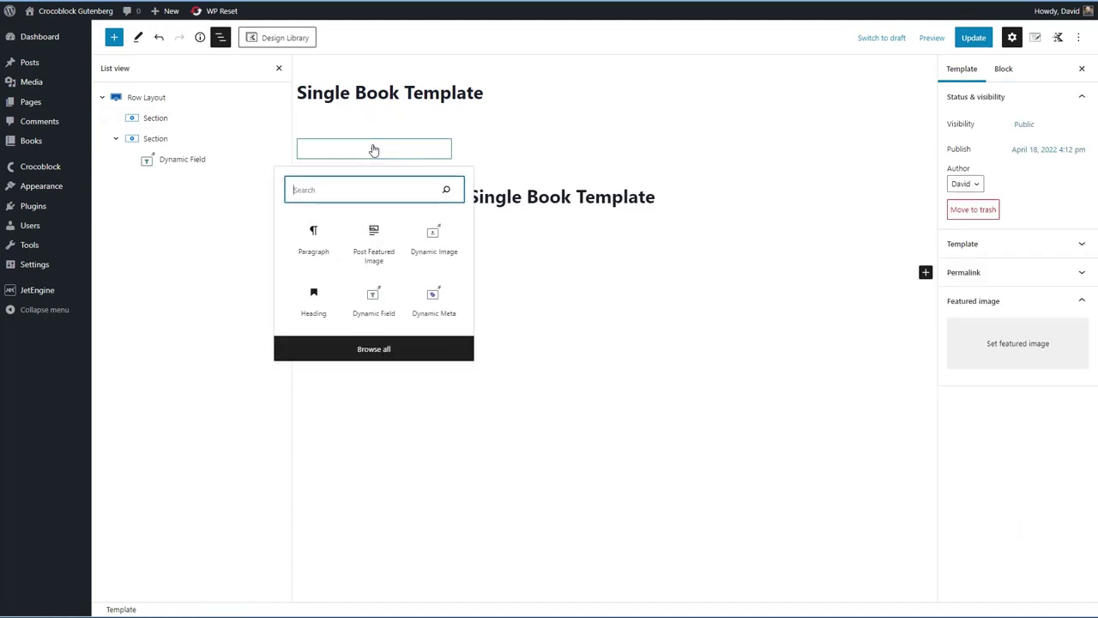
{"action": "left_click", "coordinate": [373, 242]}
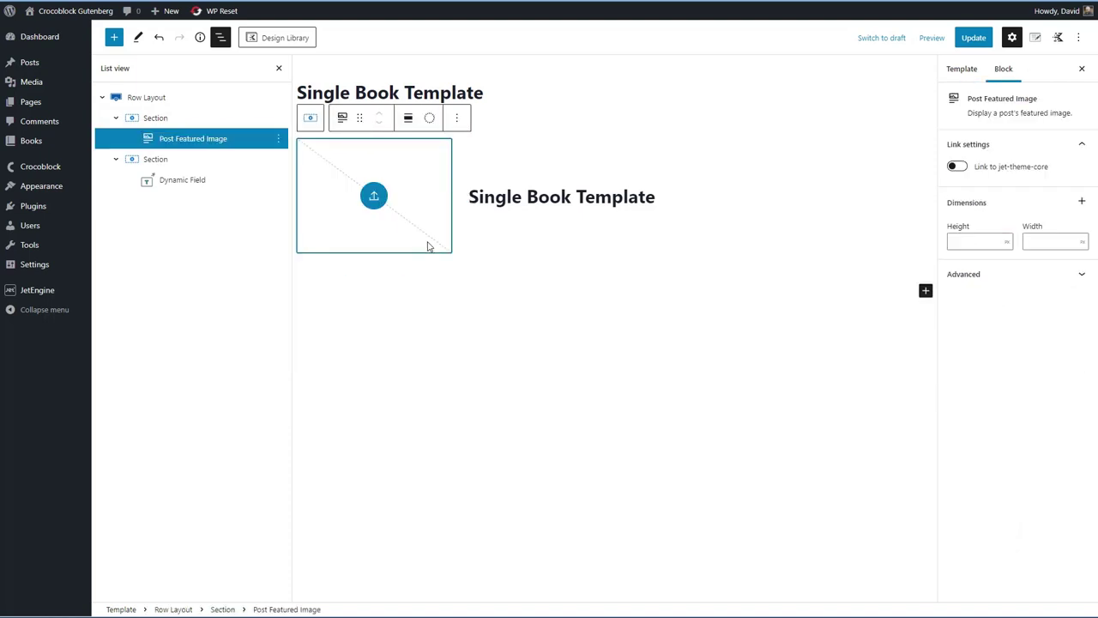
Insert a Dynamic Meta block below the title field in the 75% column.
{"action": "left_click", "coordinate": [459, 202]}
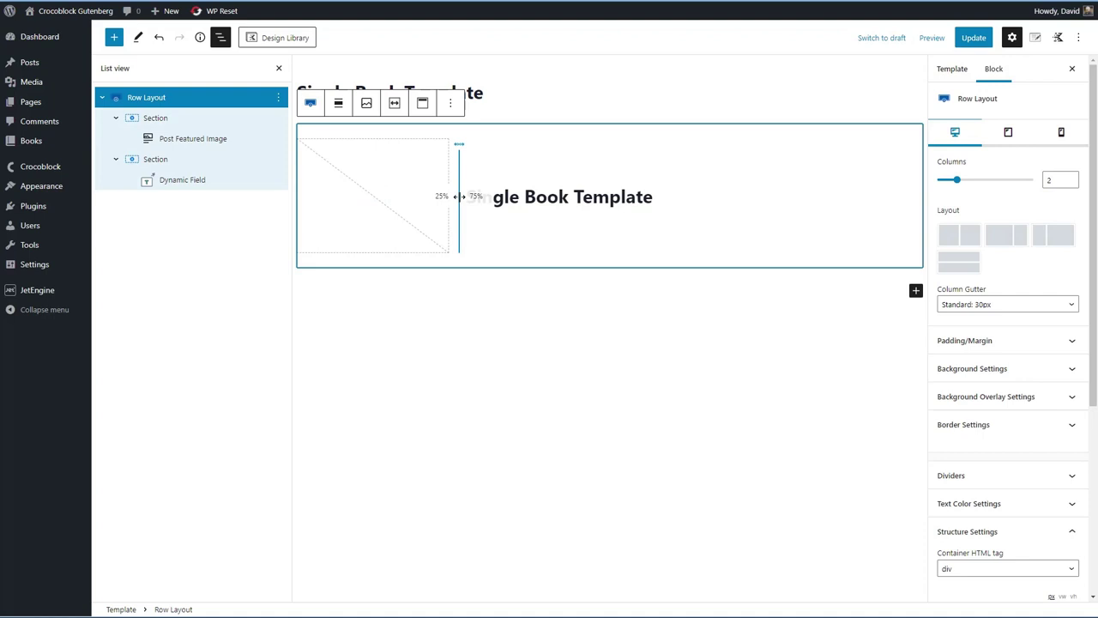
{"action": "left_click", "coordinate": [661, 198]}
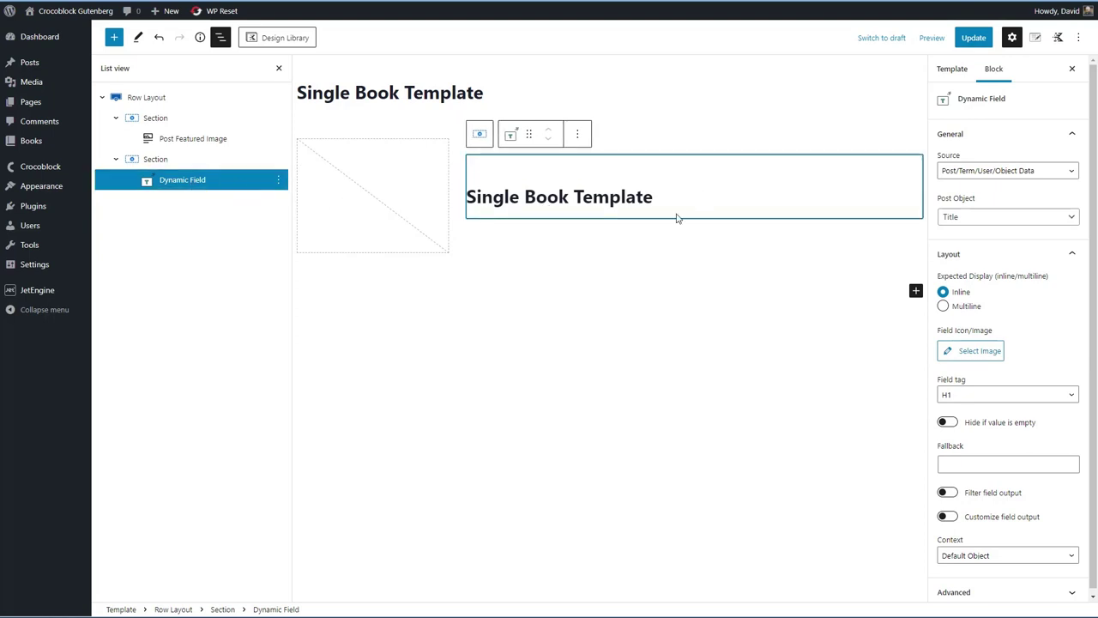
{"action": "left_click", "coordinate": [641, 222]}
{"action": "left_click", "coordinate": [925, 228]}
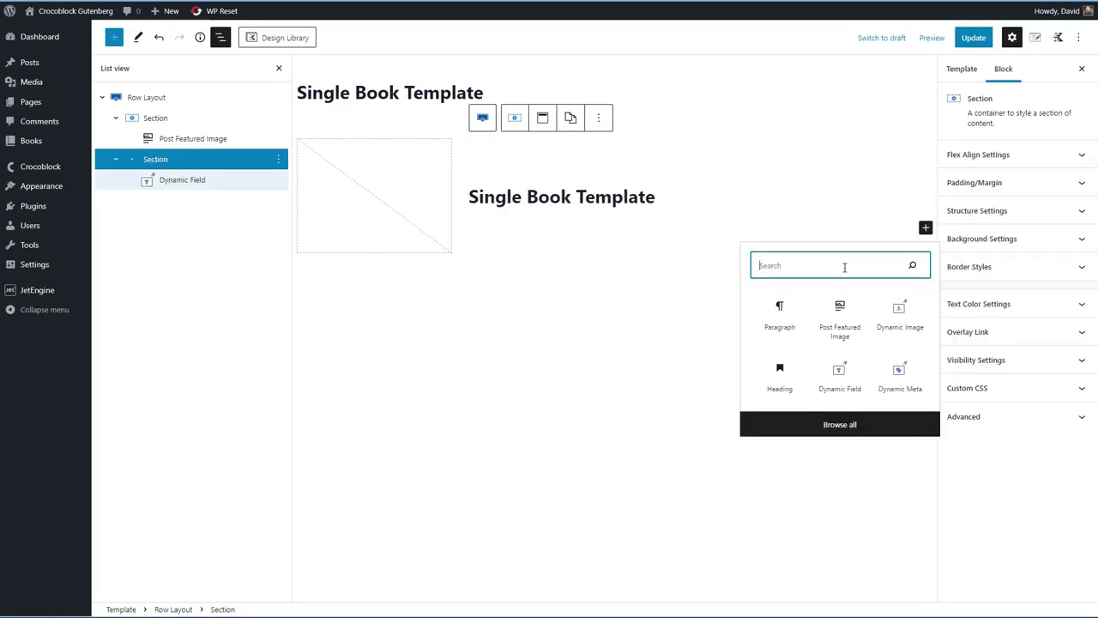
{"action": "left_click", "coordinate": [898, 372]}
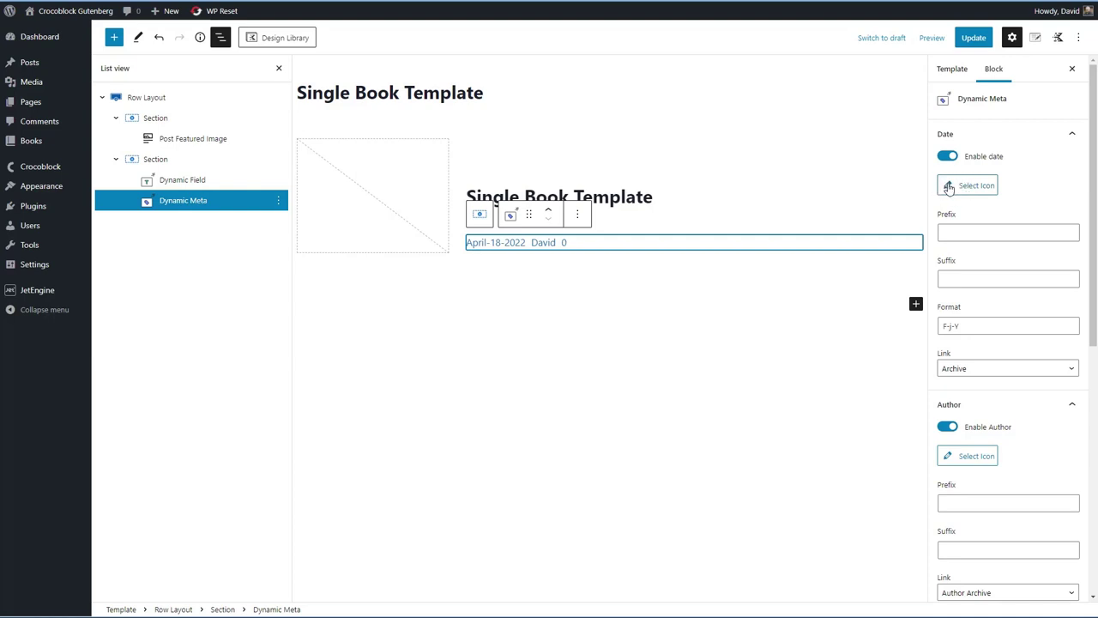
Give the Dynamic Meta date the prefix "Published on" and the suffix "|".
{"action": "left_click", "coordinate": [963, 228]}
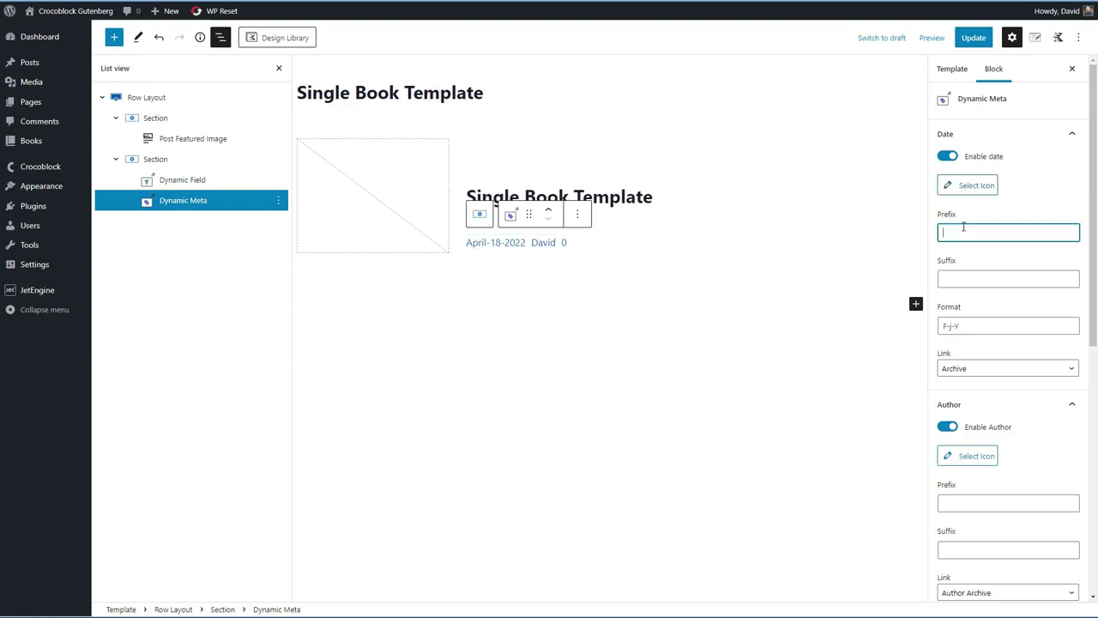
{"action": "type", "text": "Published on"}
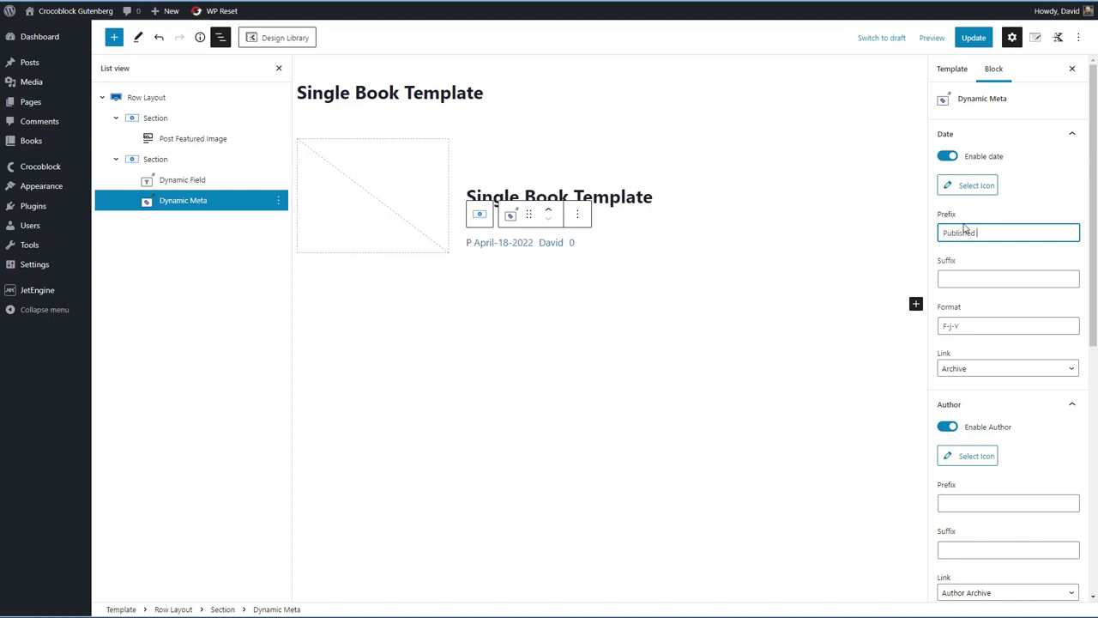
{"action": "left_click", "coordinate": [973, 286]}
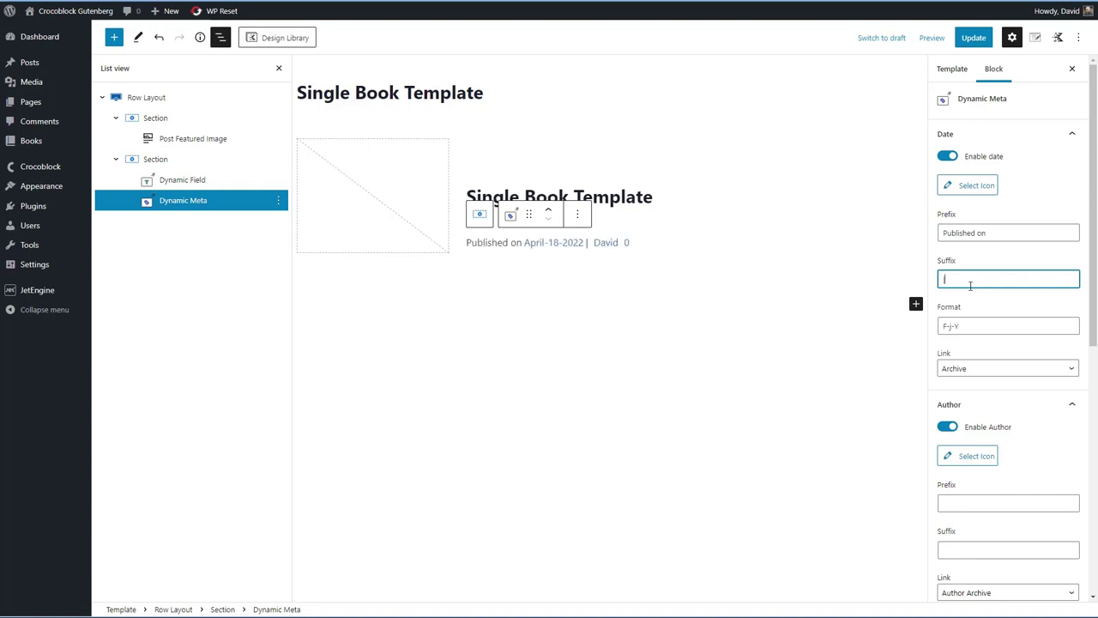
Give the Dynamic Meta author the prefix "By" and the suffix "|".
{"action": "left_click", "coordinate": [962, 502]}
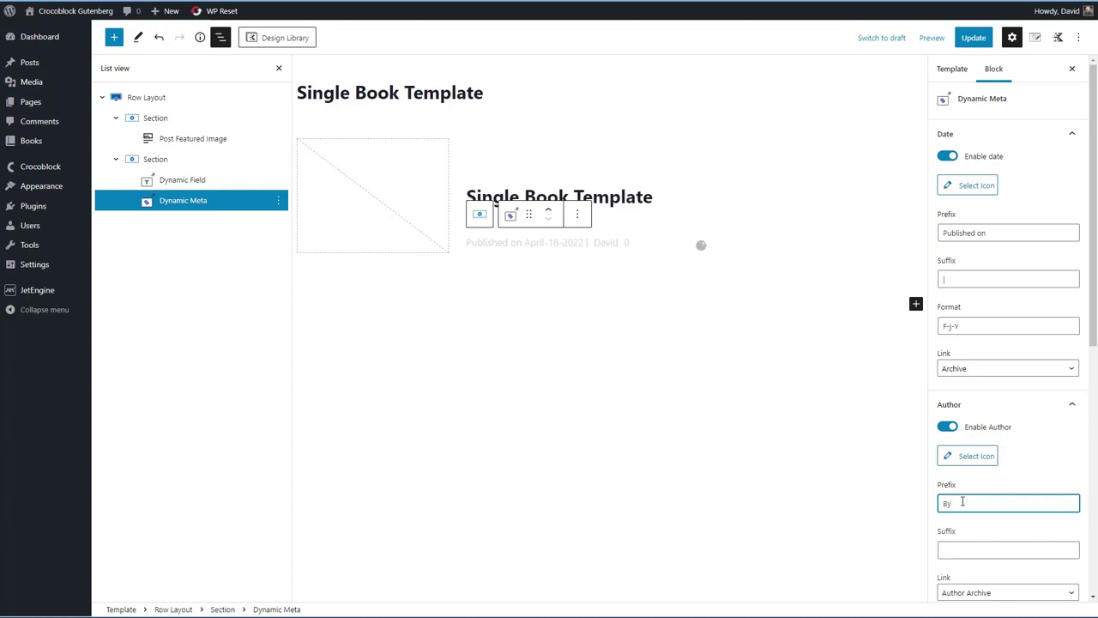
{"action": "scroll", "coordinate": [993, 450], "scroll_direction": "down", "scroll_amount": 2}
{"action": "left_click", "coordinate": [975, 379]}
{"action": "type", "text": "|"}
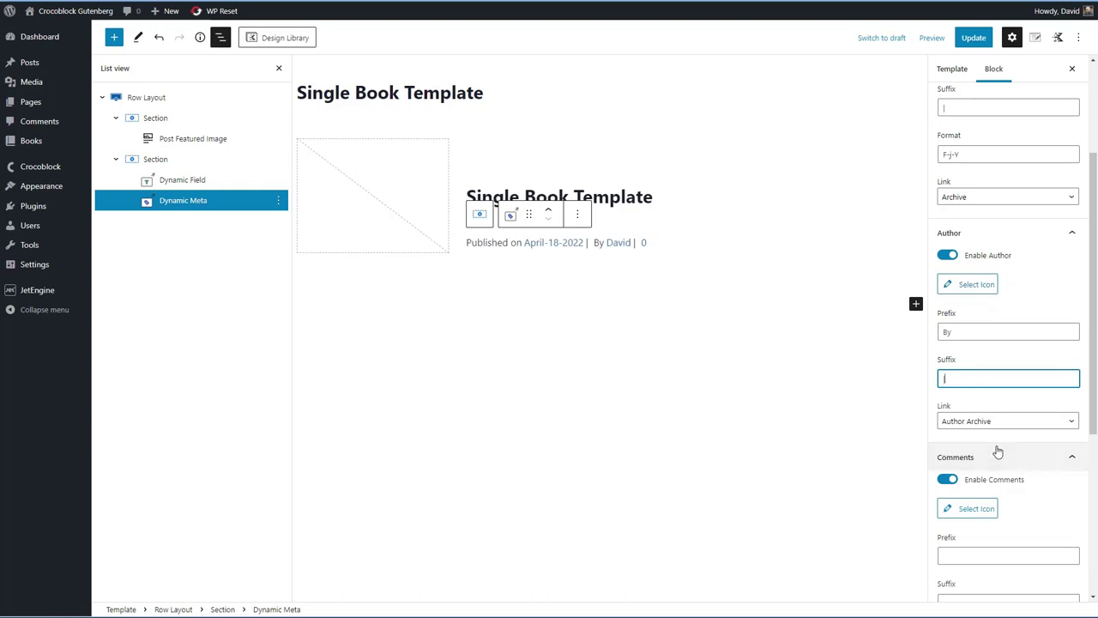
Set the Dynamic Meta comments prefix to "Comments" and keep the block's layout Inline.
{"action": "scroll", "coordinate": [996, 447], "scroll_direction": "down", "scroll_amount": 2}
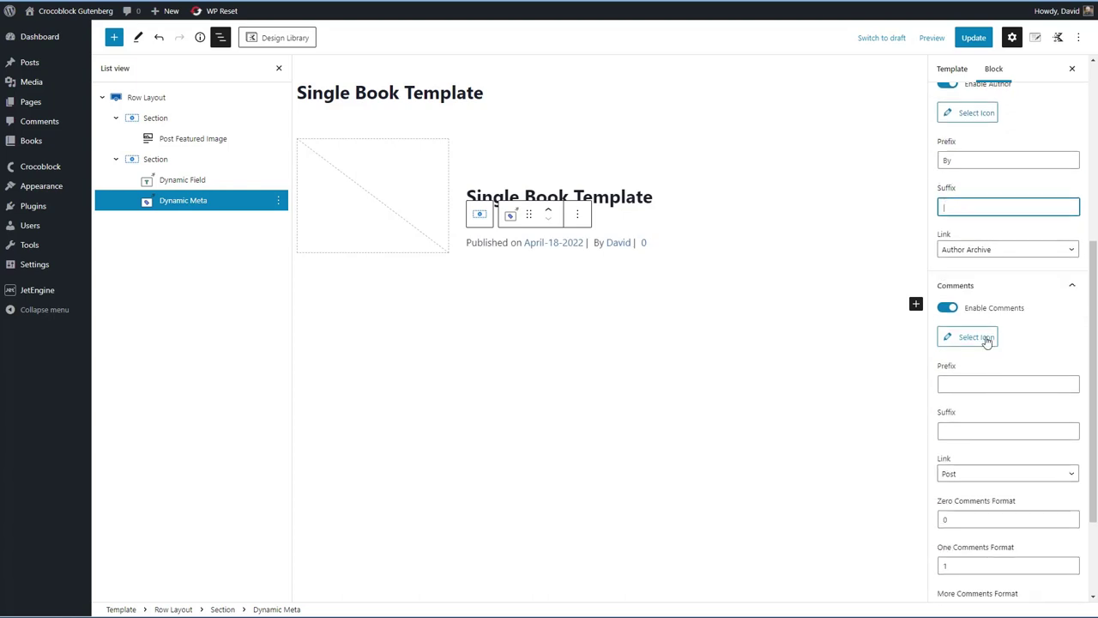
{"action": "left_click", "coordinate": [955, 384]}
{"action": "type", "text": "Comments"}
{"action": "scroll", "coordinate": [987, 192], "scroll_direction": "down", "scroll_amount": 1}
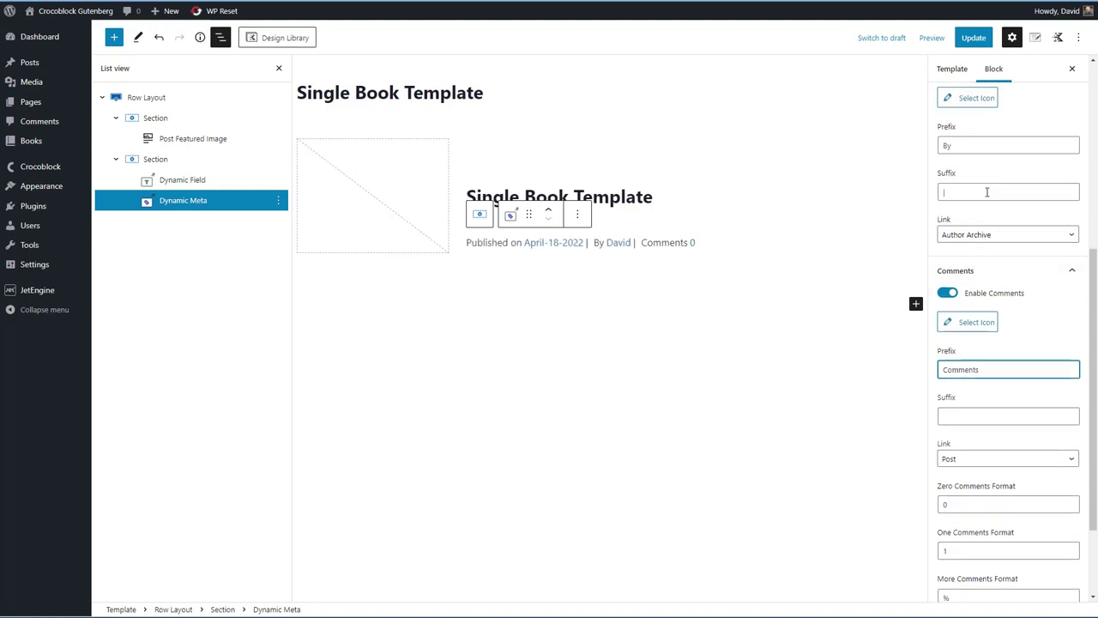
{"action": "scroll", "coordinate": [983, 199], "scroll_direction": "down", "scroll_amount": 1}
{"action": "scroll", "coordinate": [984, 196], "scroll_direction": "up", "scroll_amount": 3}
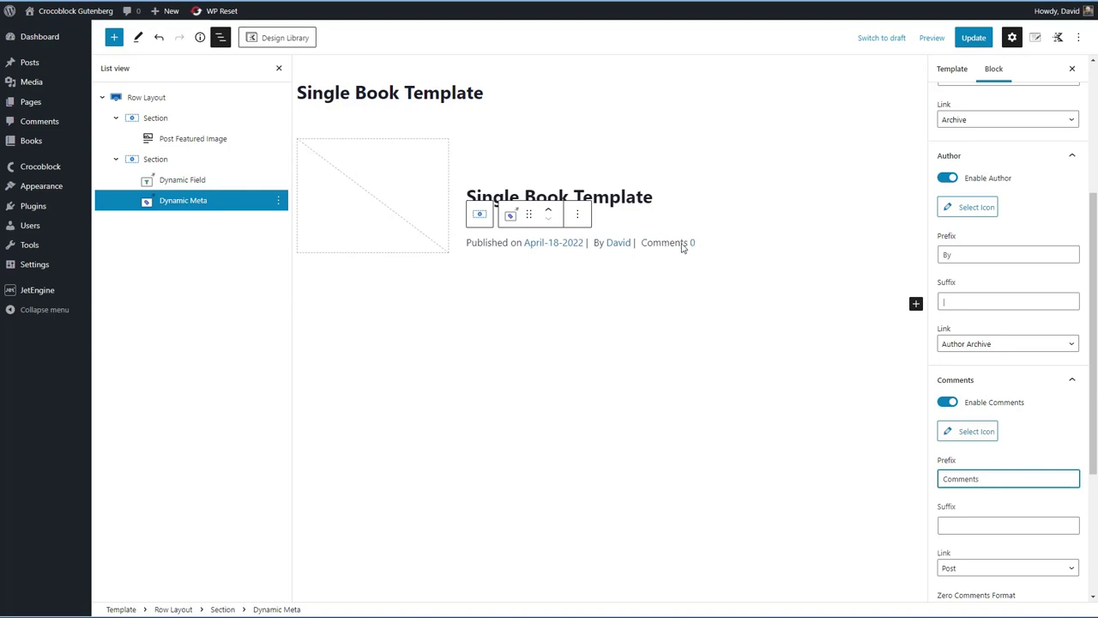
{"action": "scroll", "coordinate": [965, 280], "scroll_direction": "down", "scroll_amount": 2}
{"action": "scroll", "coordinate": [966, 281], "scroll_direction": "down", "scroll_amount": 1}
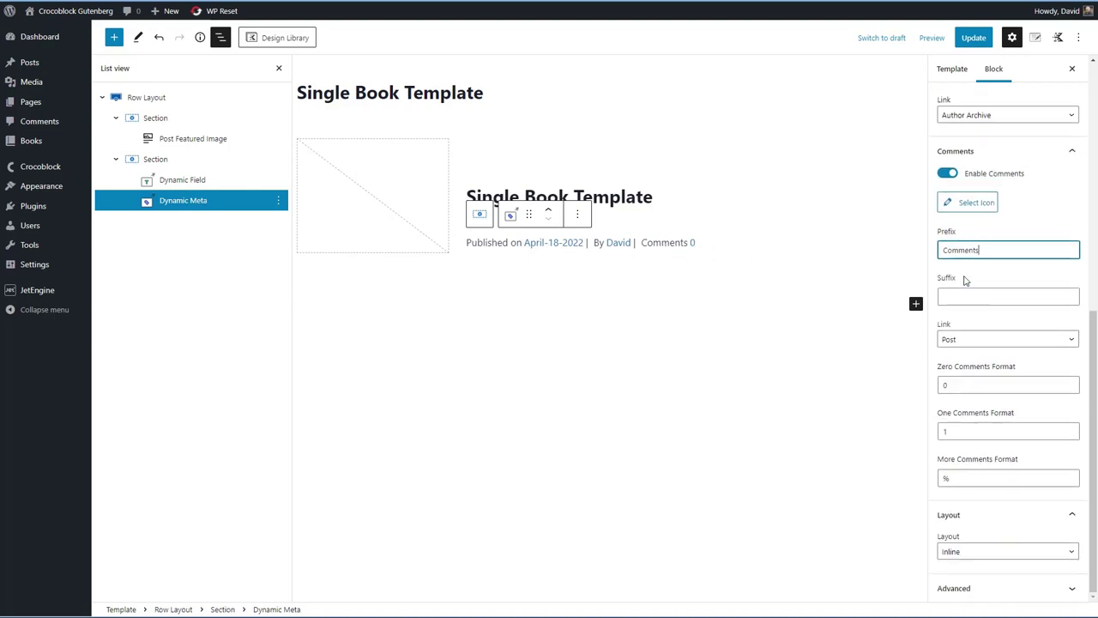
{"action": "left_click", "coordinate": [1022, 552]}
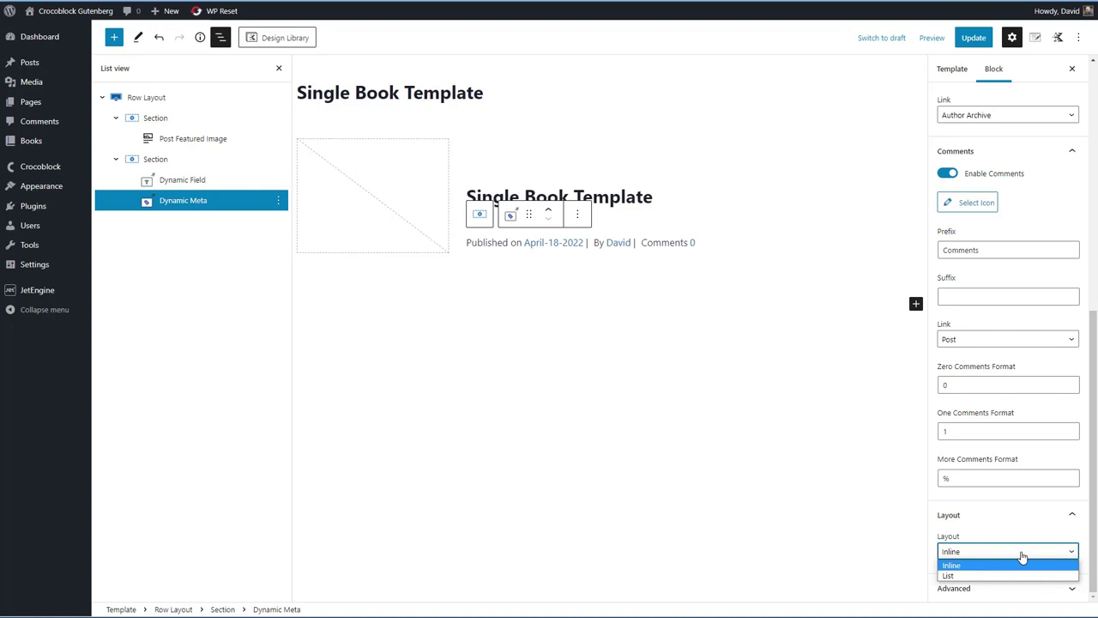
{"action": "left_click", "coordinate": [1022, 553]}
Insert a Dynamic Field below the Dynamic Meta block and set it to the post Content with Multiline display.
{"action": "left_click", "coordinate": [726, 244]}
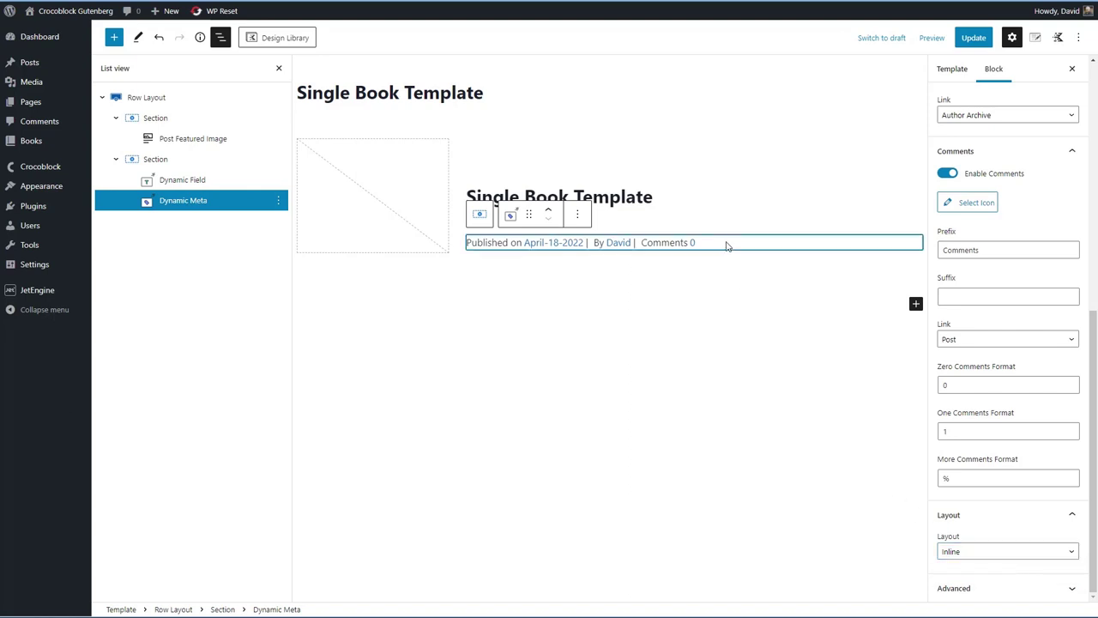
{"action": "left_click", "coordinate": [732, 264]}
{"action": "left_click", "coordinate": [924, 255]}
{"action": "left_click", "coordinate": [836, 402]}
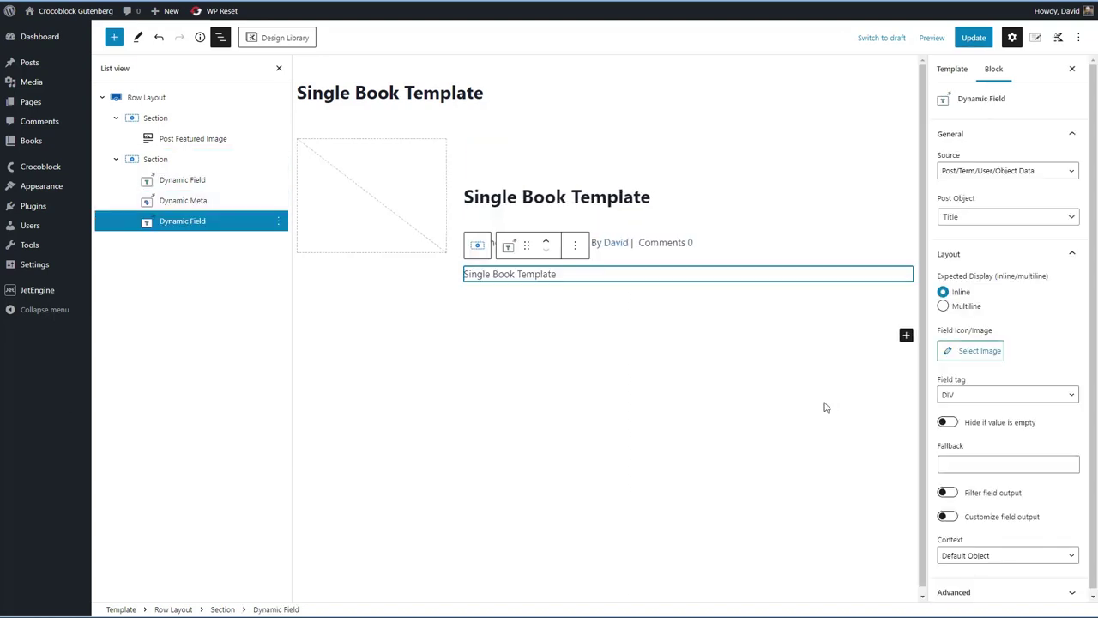
{"action": "left_click", "coordinate": [983, 220]}
{"action": "left_click", "coordinate": [965, 300]}
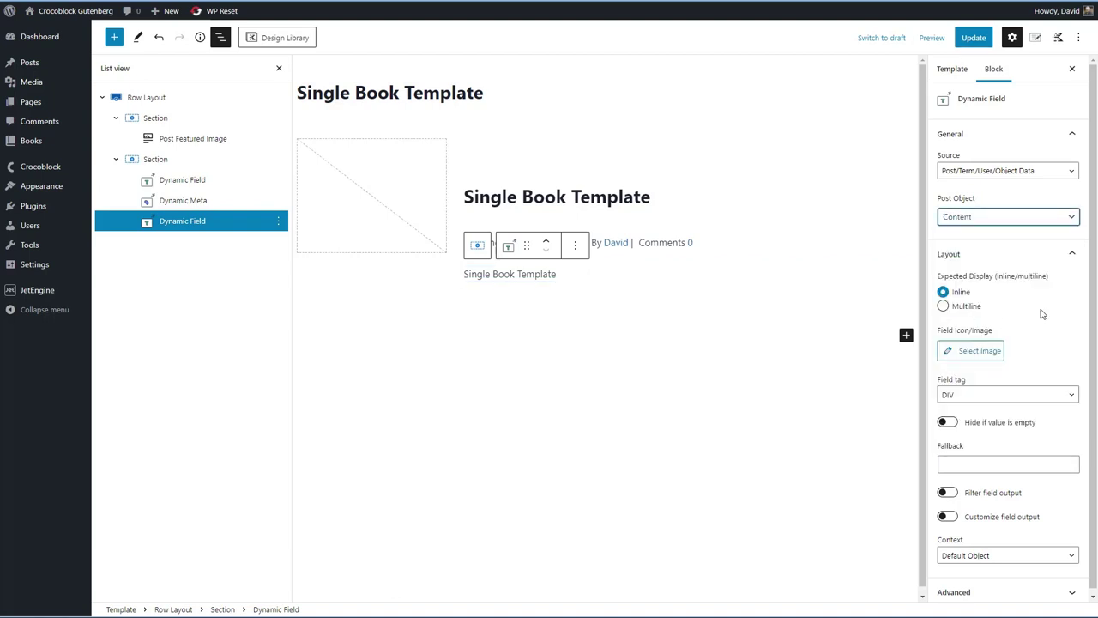
{"action": "left_click", "coordinate": [944, 308]}
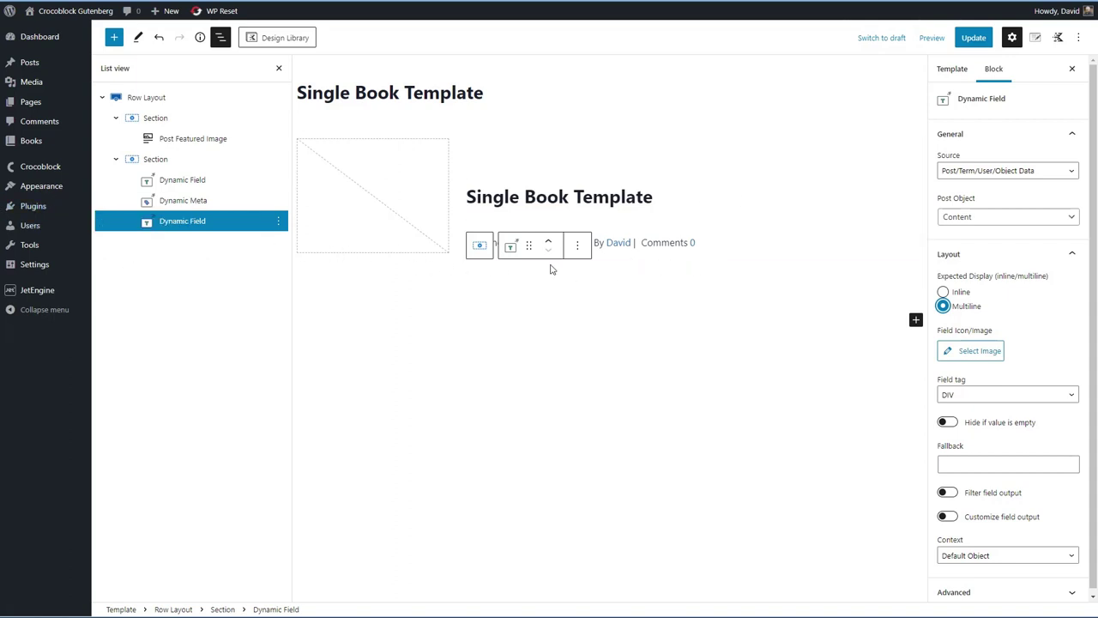
Set the Post Featured Image block's alignment to Wide width.
{"action": "left_click", "coordinate": [368, 243]}
{"action": "left_click", "coordinate": [407, 118]}
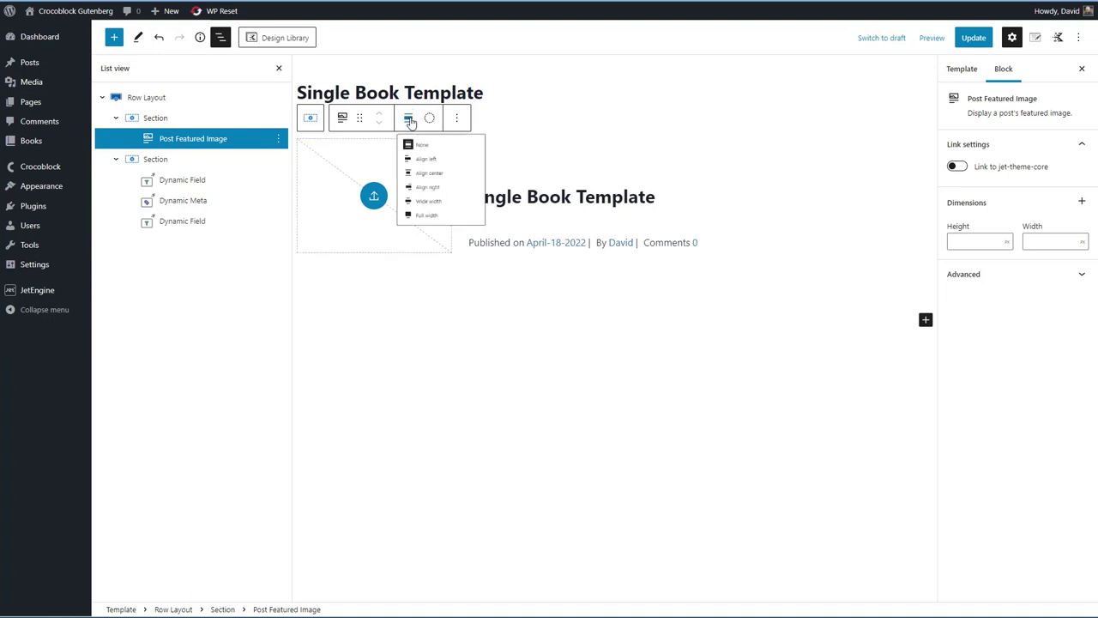
{"action": "left_click", "coordinate": [429, 203]}
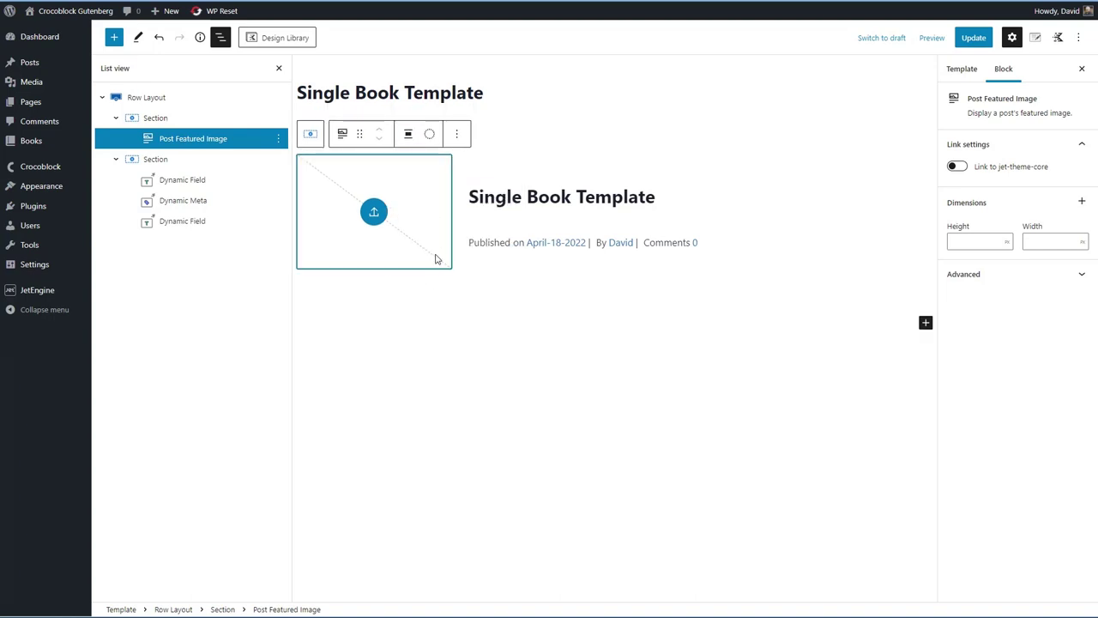
Insert a Dynamic Image block below the featured image with Author's Photo as its source and the linked image option off.
{"action": "left_click", "coordinate": [439, 281]}
{"action": "left_click", "coordinate": [444, 279]}
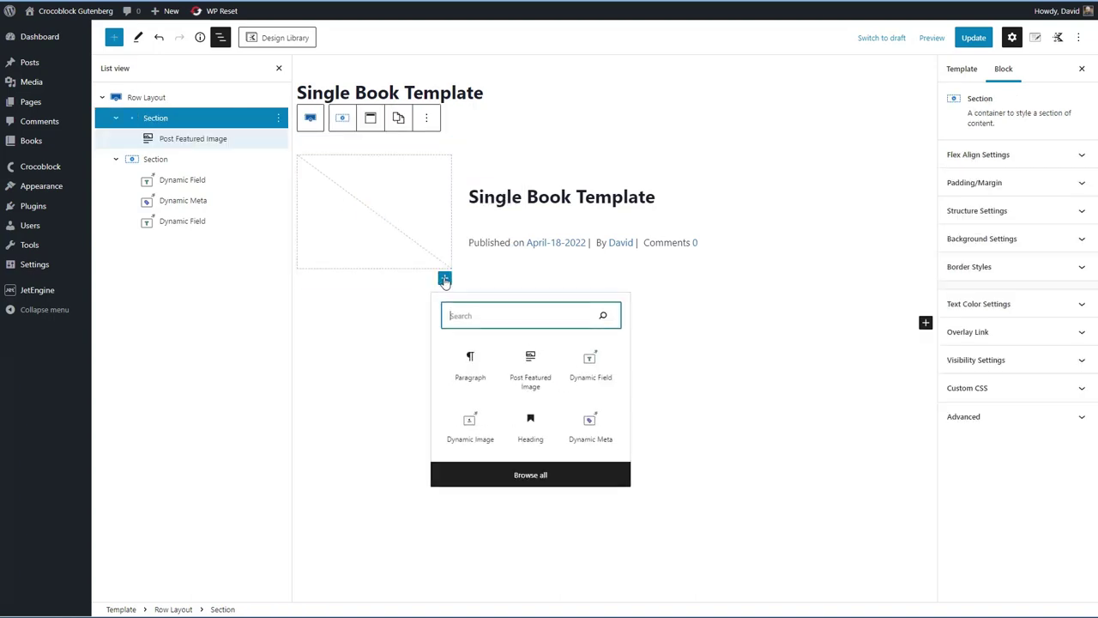
{"action": "left_click", "coordinate": [469, 424]}
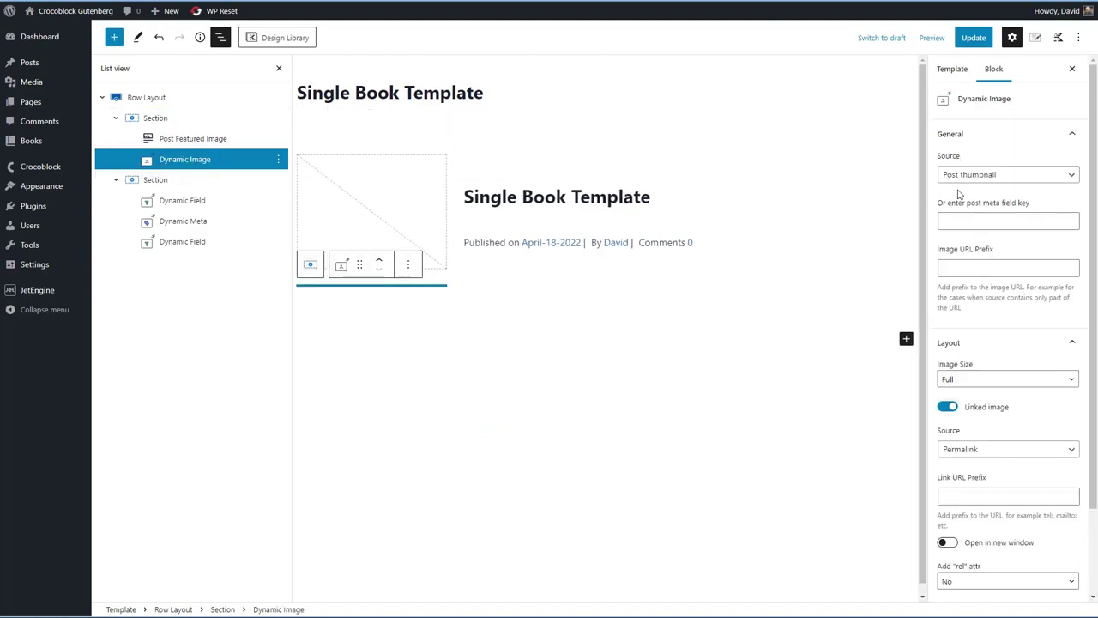
{"action": "left_click", "coordinate": [1015, 177]}
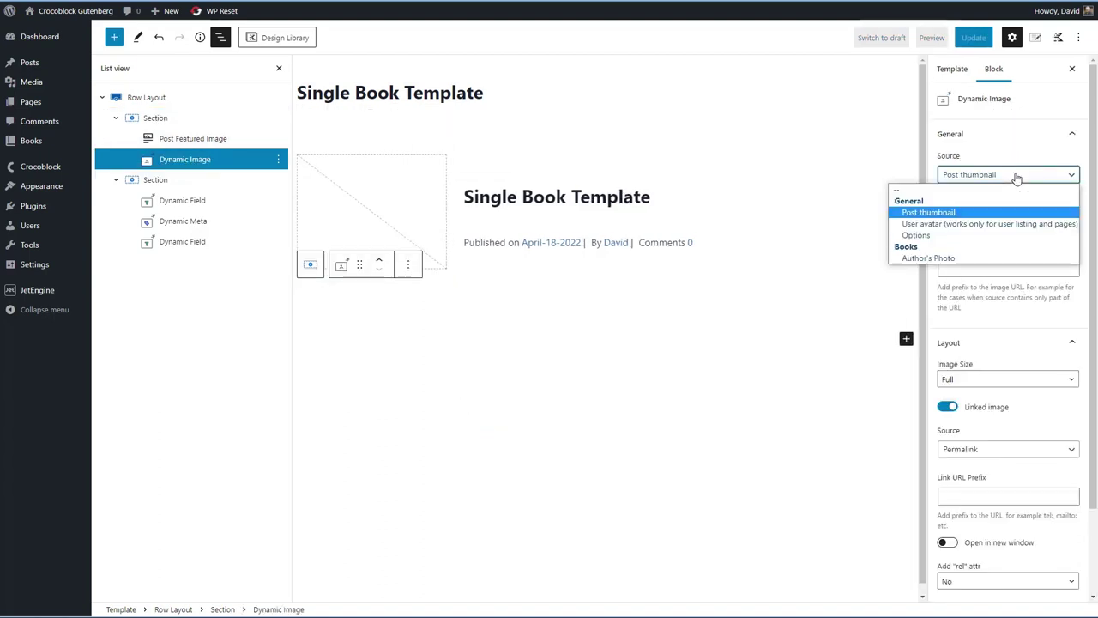
{"action": "left_click", "coordinate": [914, 260]}
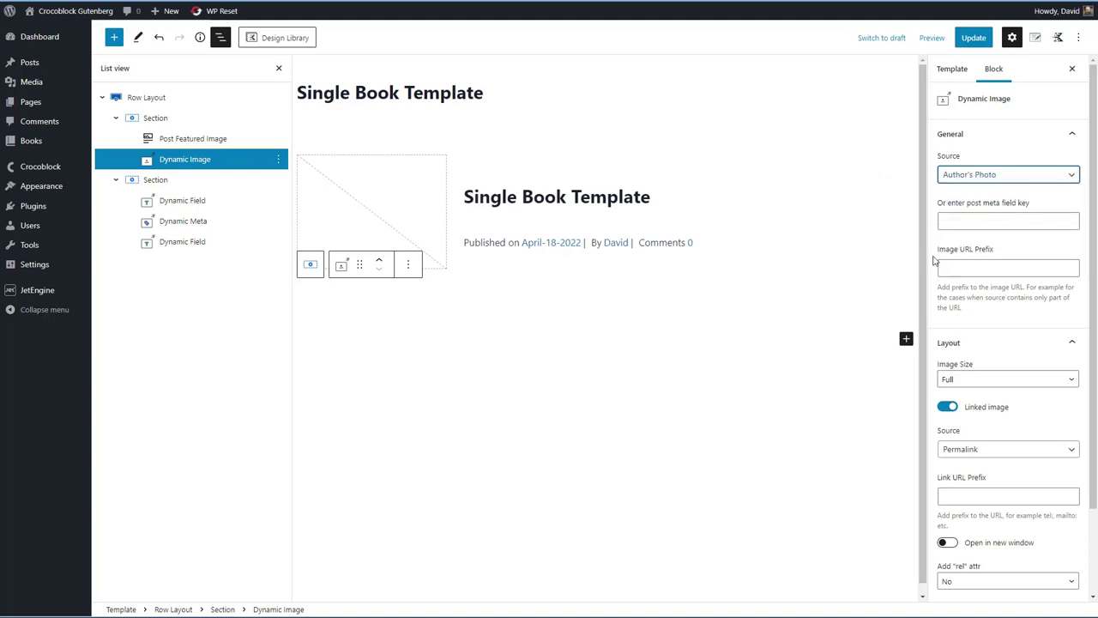
{"action": "left_click", "coordinate": [944, 408]}
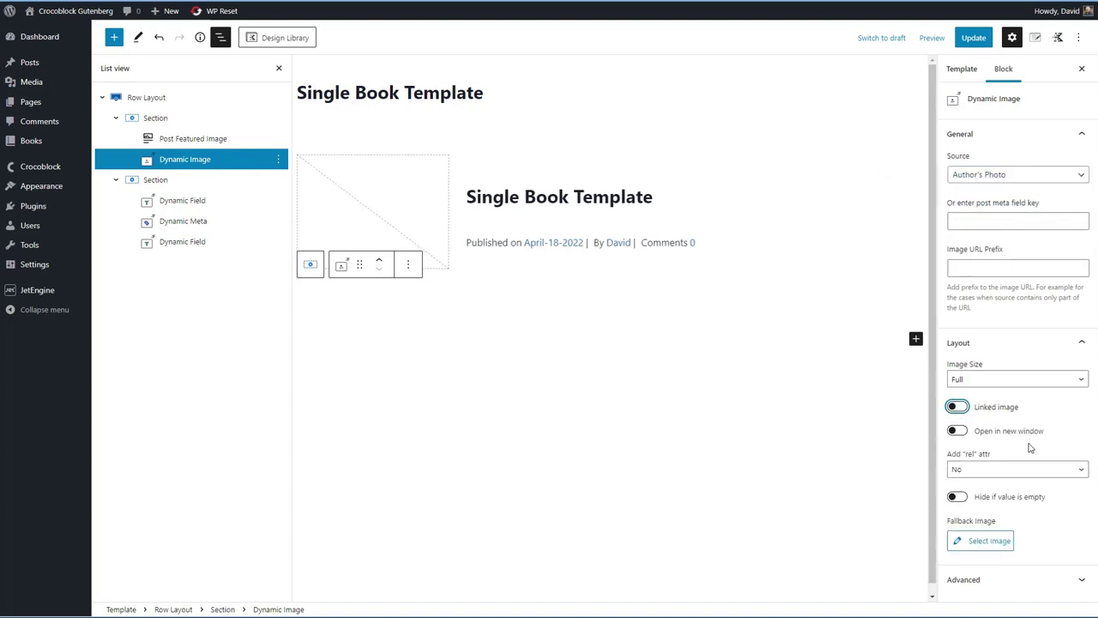
Center the text alignment of the 25% column's section.
{"action": "left_click", "coordinate": [191, 165]}
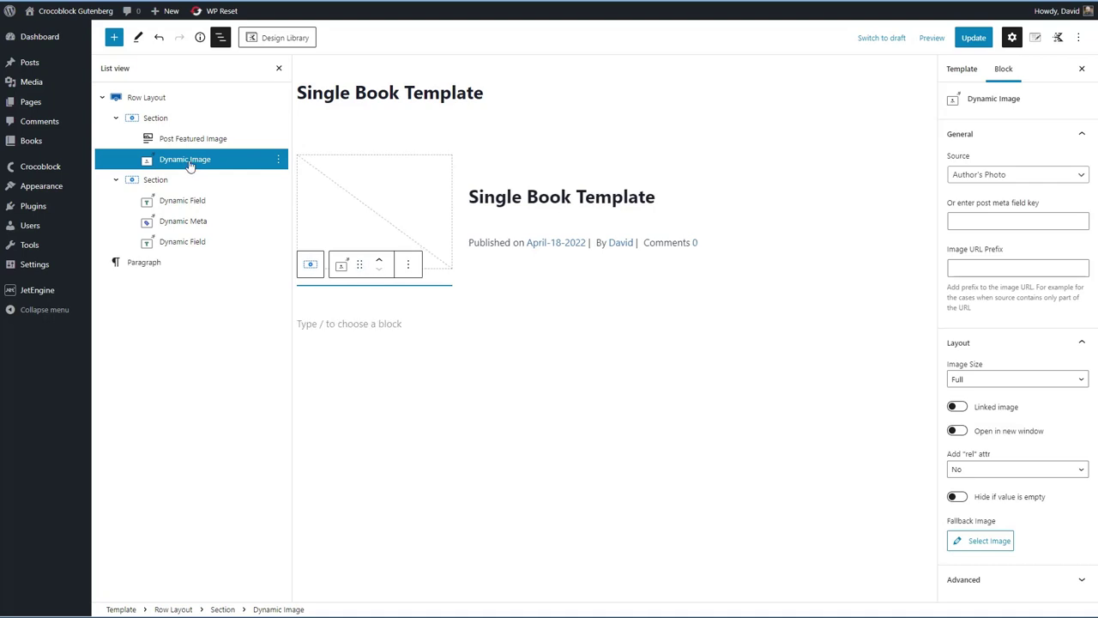
{"action": "left_click", "coordinate": [155, 118]}
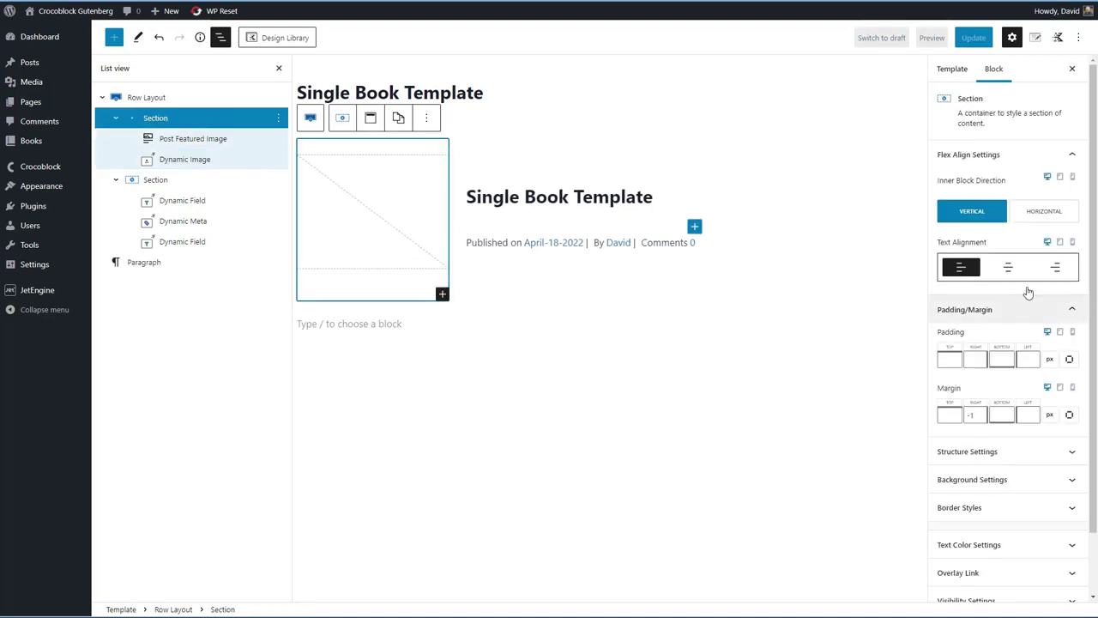
{"action": "left_click", "coordinate": [1009, 268]}
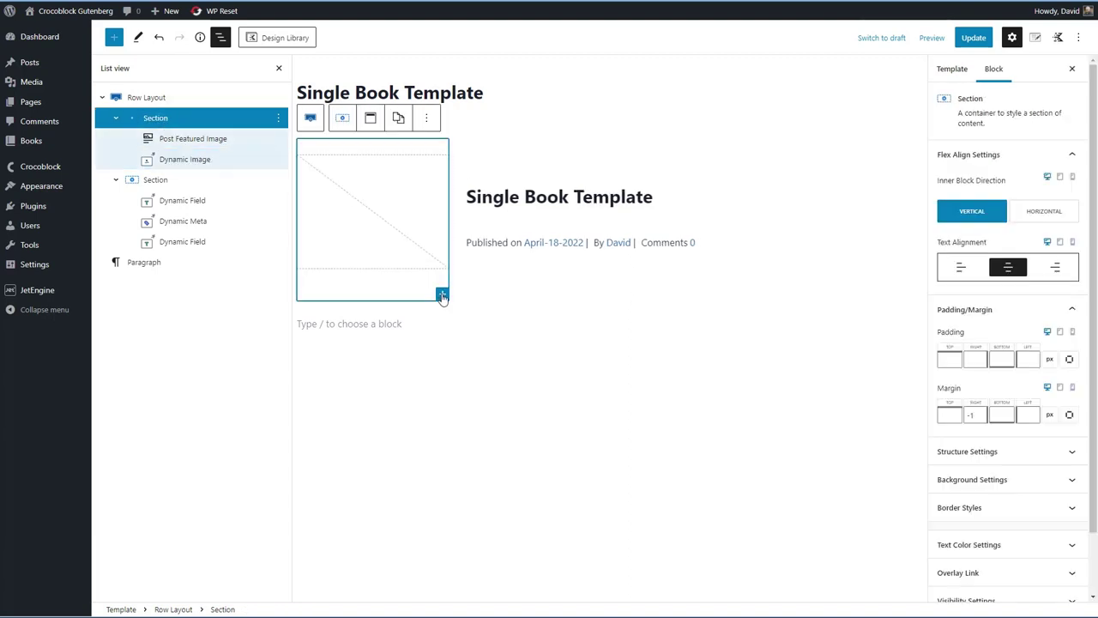
Insert a Dynamic Link block below the Dynamic Image in the 25% column, with Author's Website as its source.
{"action": "left_click", "coordinate": [442, 294]}
{"action": "type", "text": "dyna"}
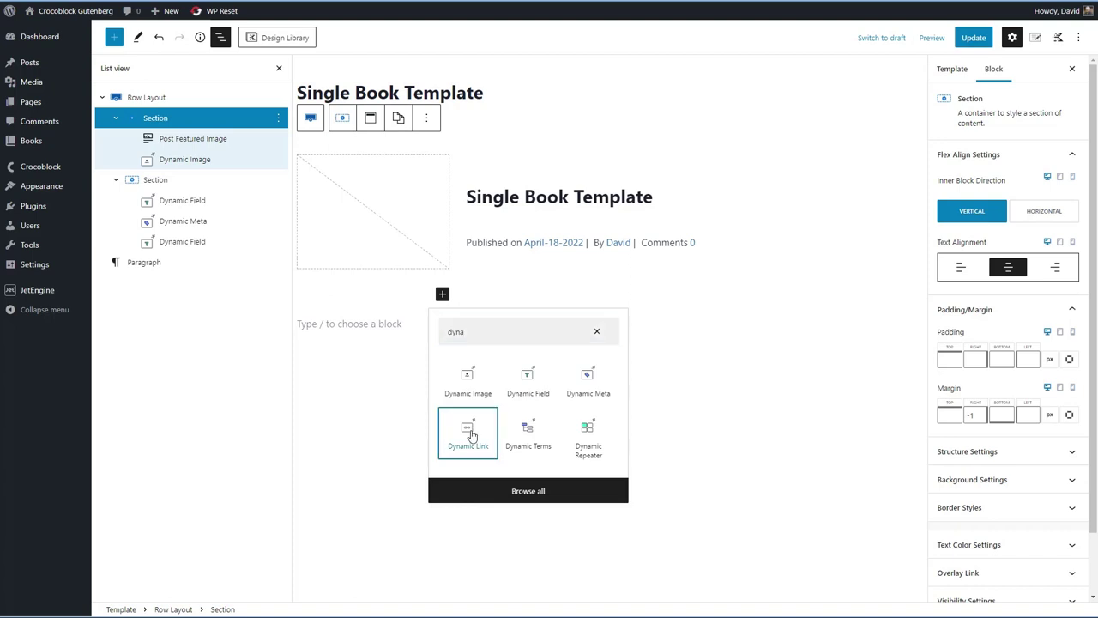
{"action": "left_click", "coordinate": [468, 439]}
{"action": "left_click", "coordinate": [977, 176]}
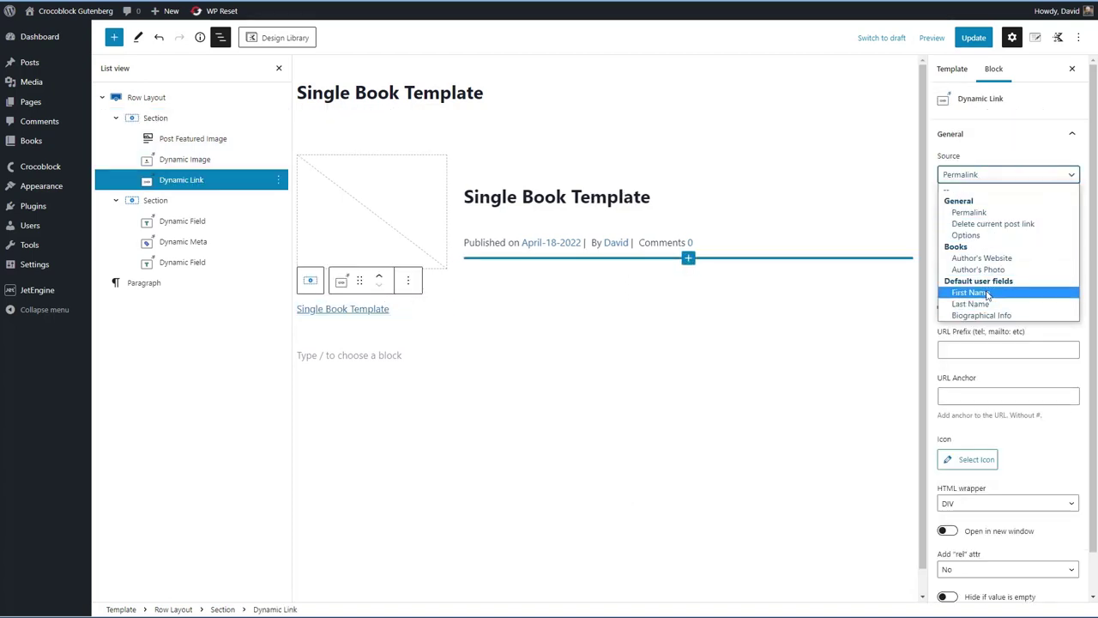
{"action": "left_click", "coordinate": [981, 258]}
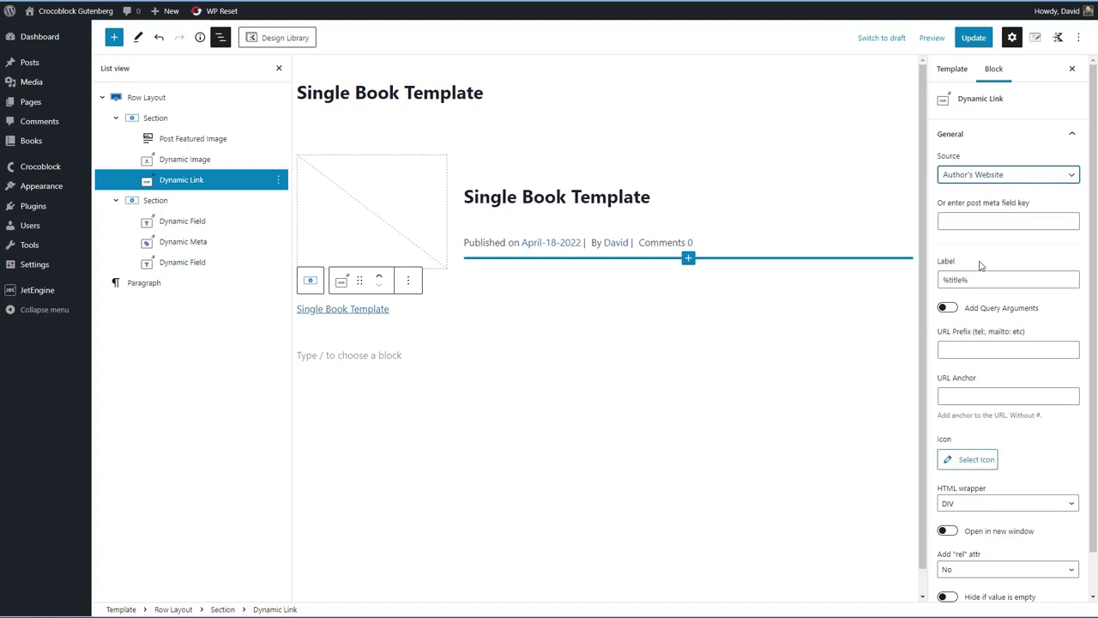
Label the Dynamic Link "Visit Author's Website" and make it open in a new window.
{"action": "left_click_drag", "start_coordinate": [983, 279], "coordinate": [940, 282]}
{"action": "type", "text": "Vi"}
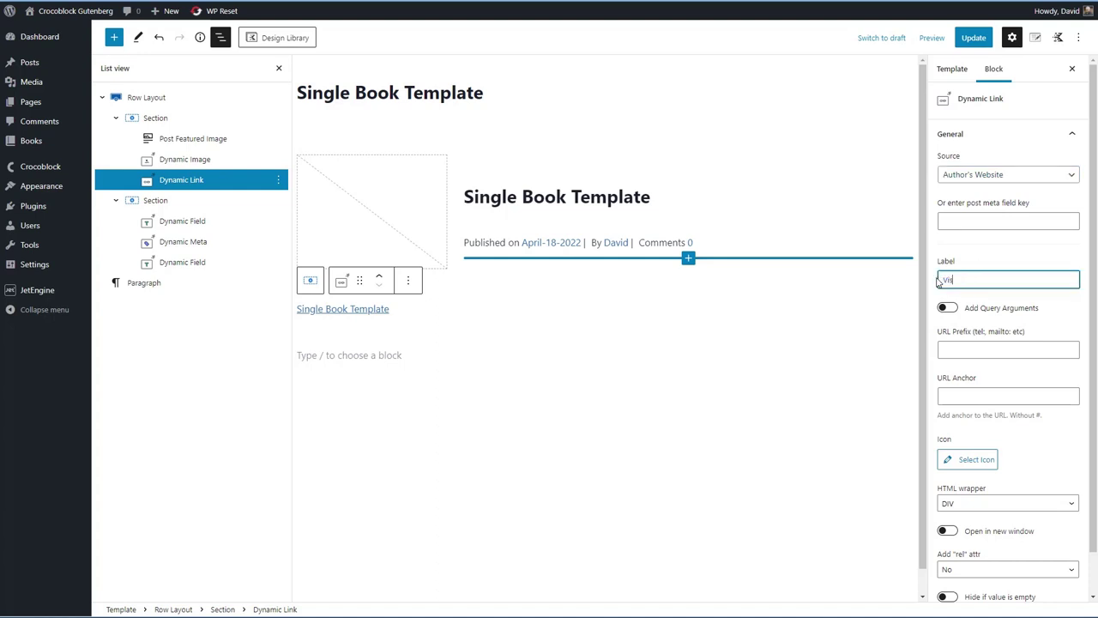
{"action": "type", "text": "sit Author's Website"}
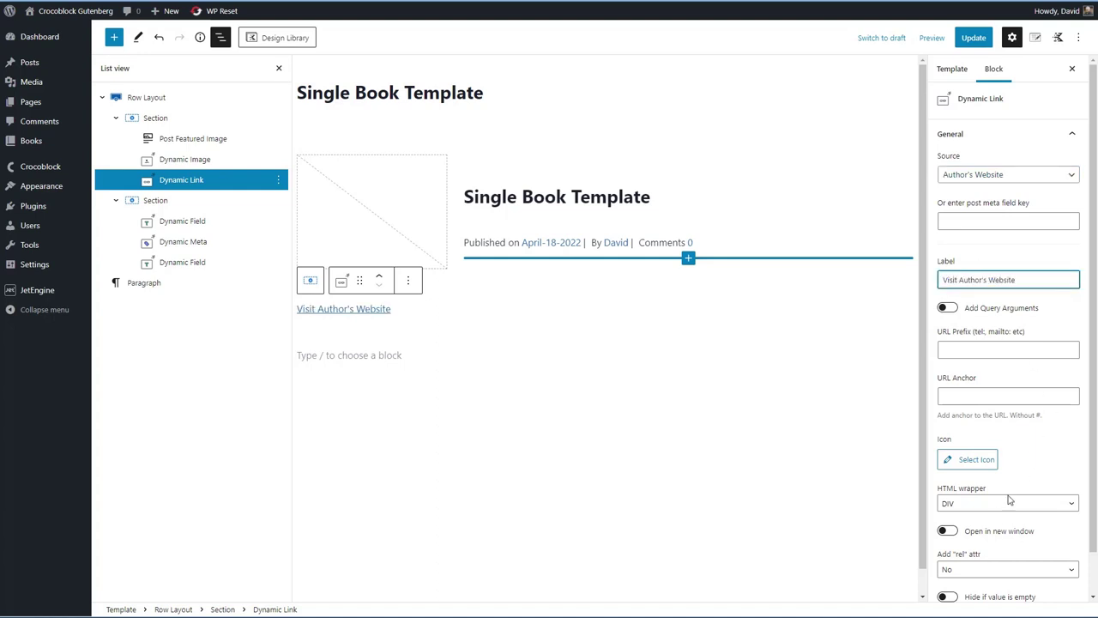
{"action": "left_click", "coordinate": [947, 530]}
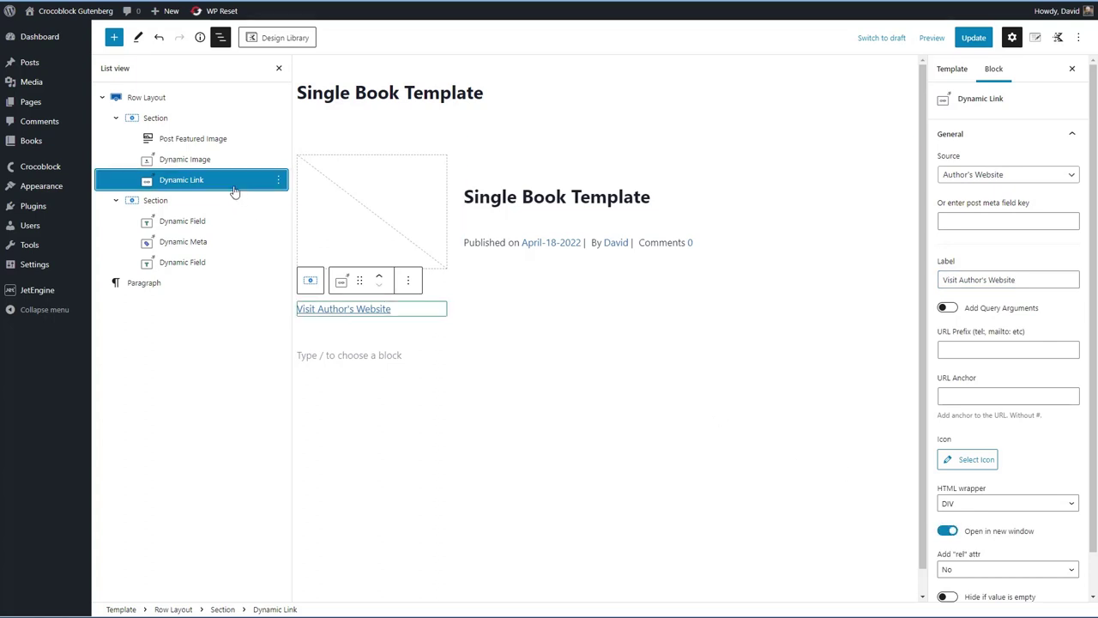
Insert a Dynamic Terms block below the Dynamic Link using the Genres taxonomy, and update the template.
{"action": "left_click", "coordinate": [405, 327]}
{"action": "left_click", "coordinate": [439, 325]}
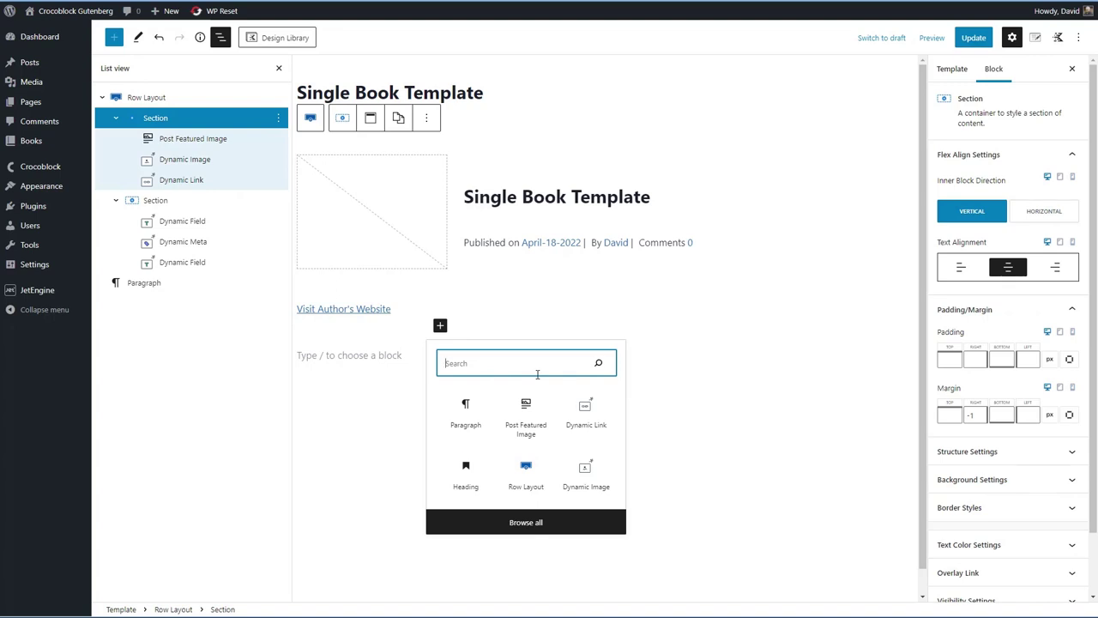
{"action": "type", "text": "dyna"}
{"action": "left_click", "coordinate": [532, 468]}
{"action": "left_click", "coordinate": [994, 176]}
{"action": "left_click", "coordinate": [989, 259]}
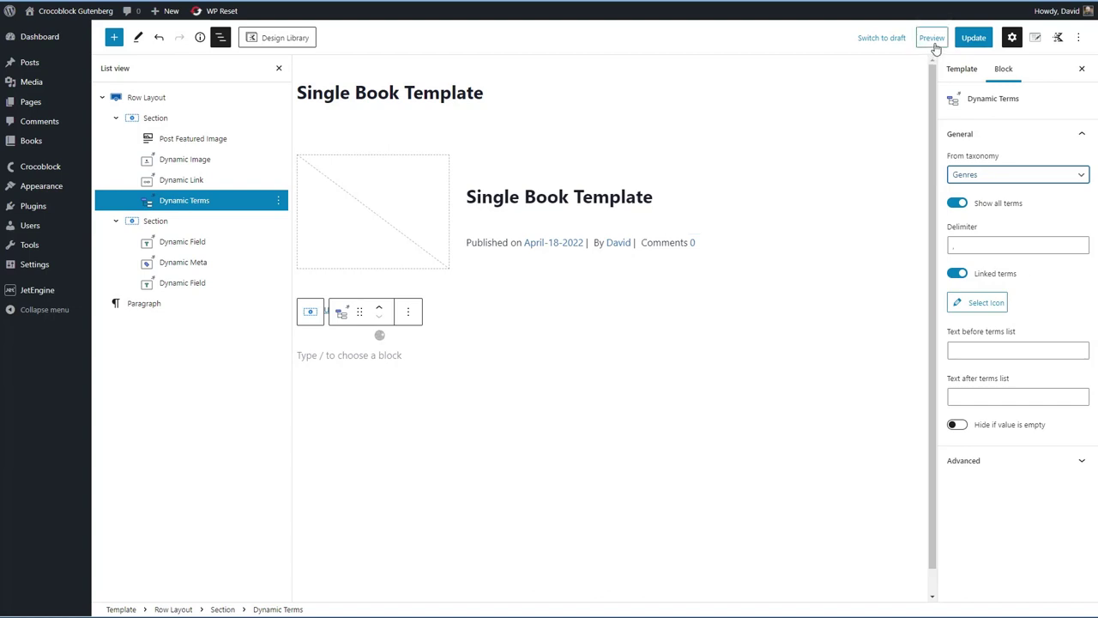
{"action": "left_click", "coordinate": [974, 38]}
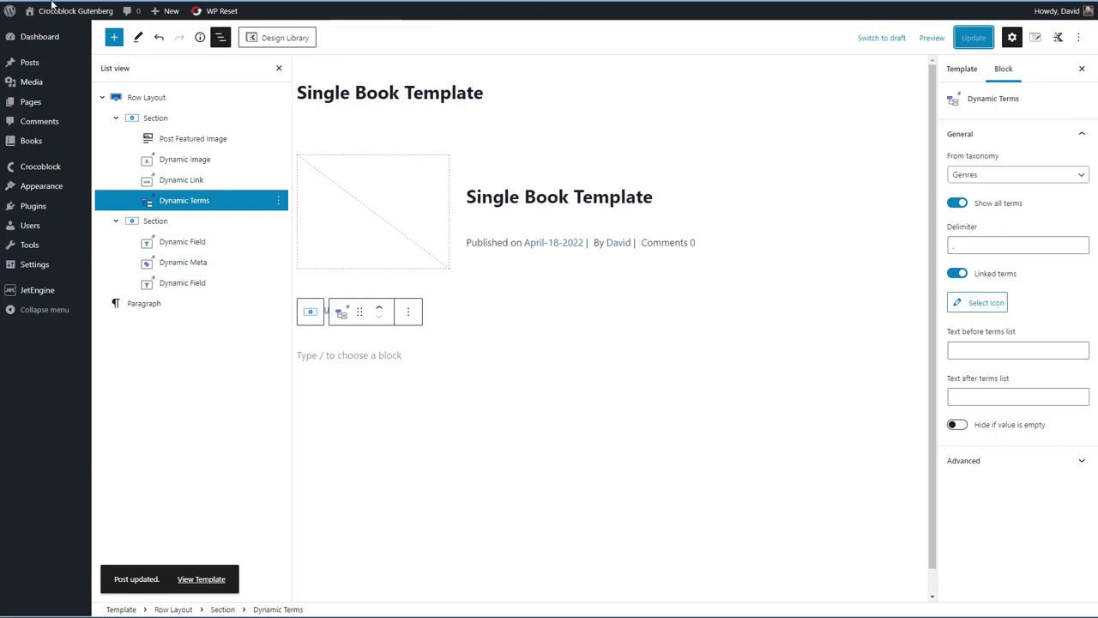
Visit the live site and open a book from the Books page to check the template.
{"action": "left_click", "coordinate": [42, 32]}
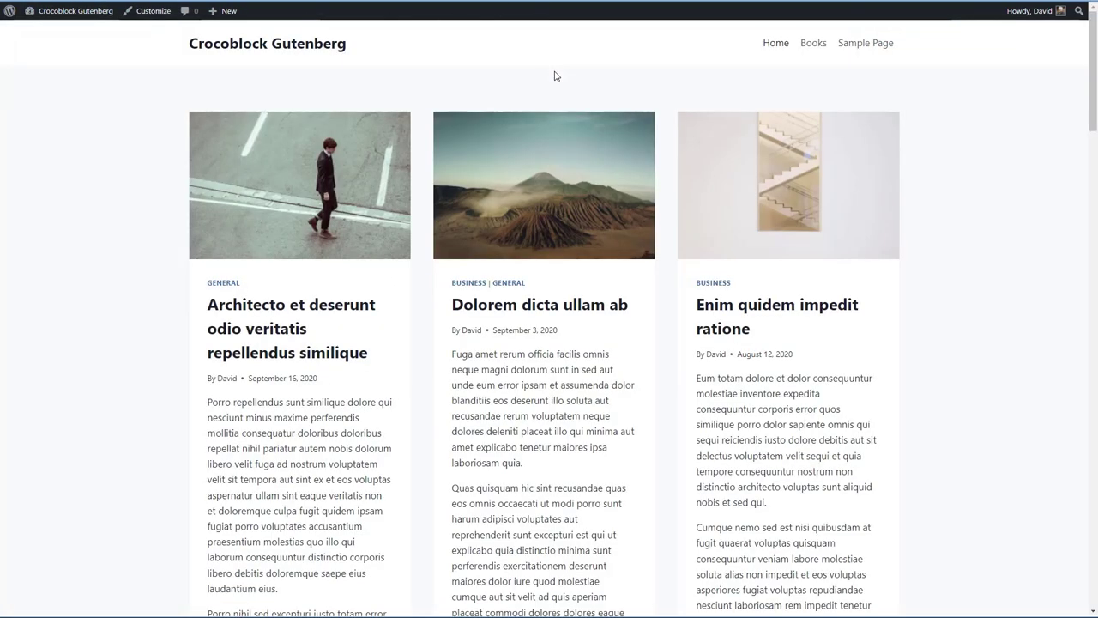
{"action": "left_click", "coordinate": [813, 45]}
{"action": "left_click", "coordinate": [751, 260]}
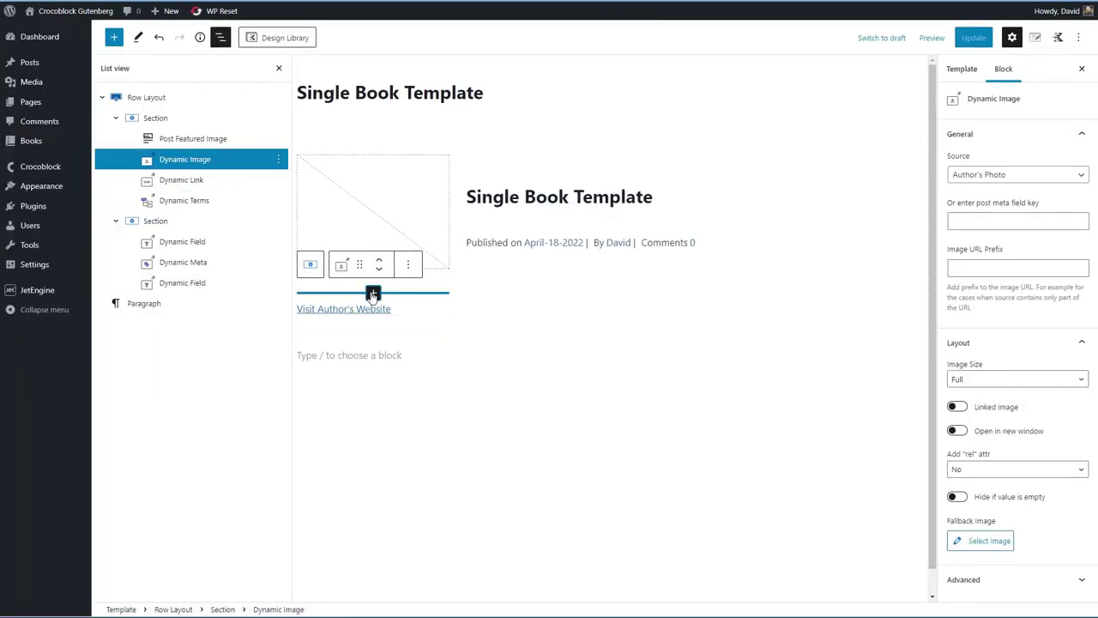
Insert a Section below the Dynamic Image and move the Dynamic Image and Dynamic Link blocks into it.
{"action": "left_click", "coordinate": [374, 293]}
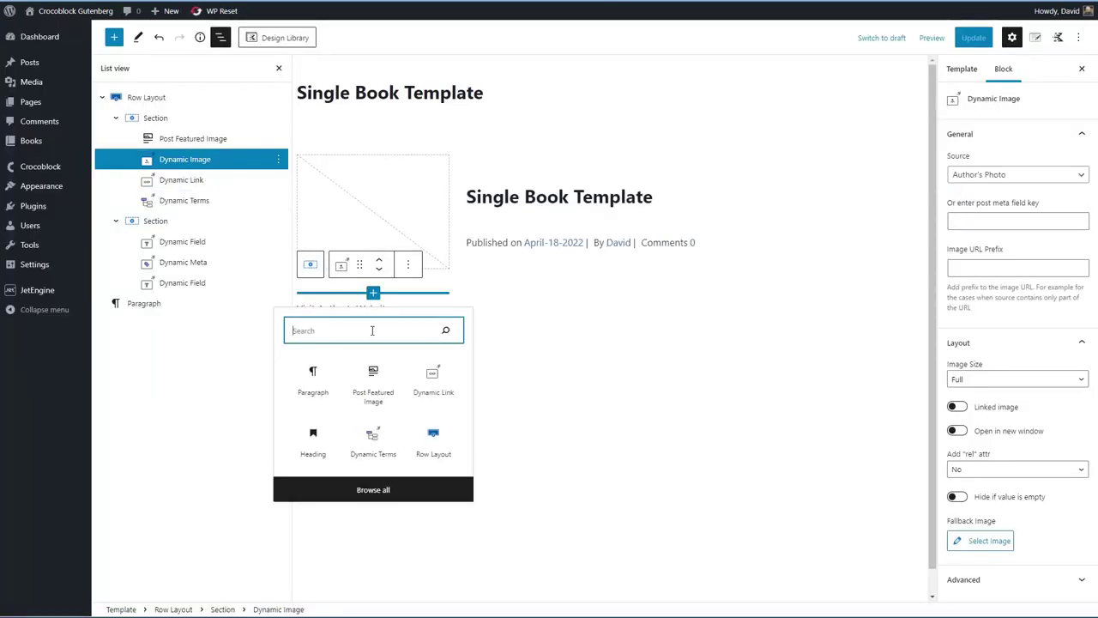
{"action": "type", "text": "sec"}
{"action": "left_click", "coordinate": [314, 381]}
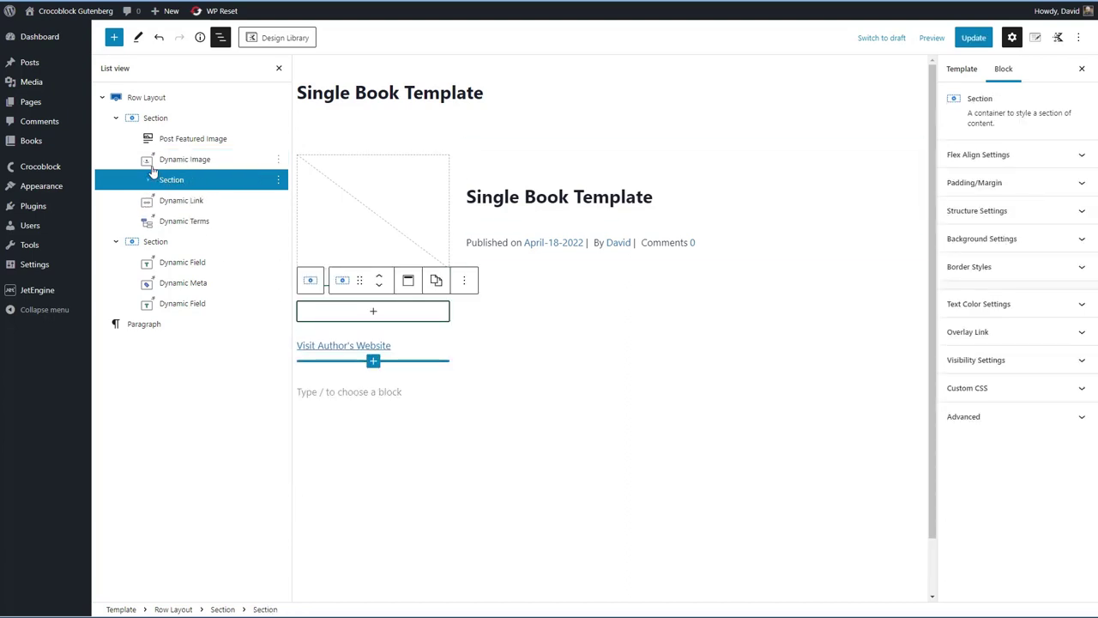
{"action": "left_click_drag", "start_coordinate": [148, 166], "coordinate": [176, 177]}
{"action": "left_click_drag", "start_coordinate": [334, 262], "coordinate": [339, 296]}
{"action": "left_click_drag", "start_coordinate": [158, 201], "coordinate": [333, 305]}
{"action": "left_click_drag", "start_coordinate": [159, 200], "coordinate": [172, 189]}
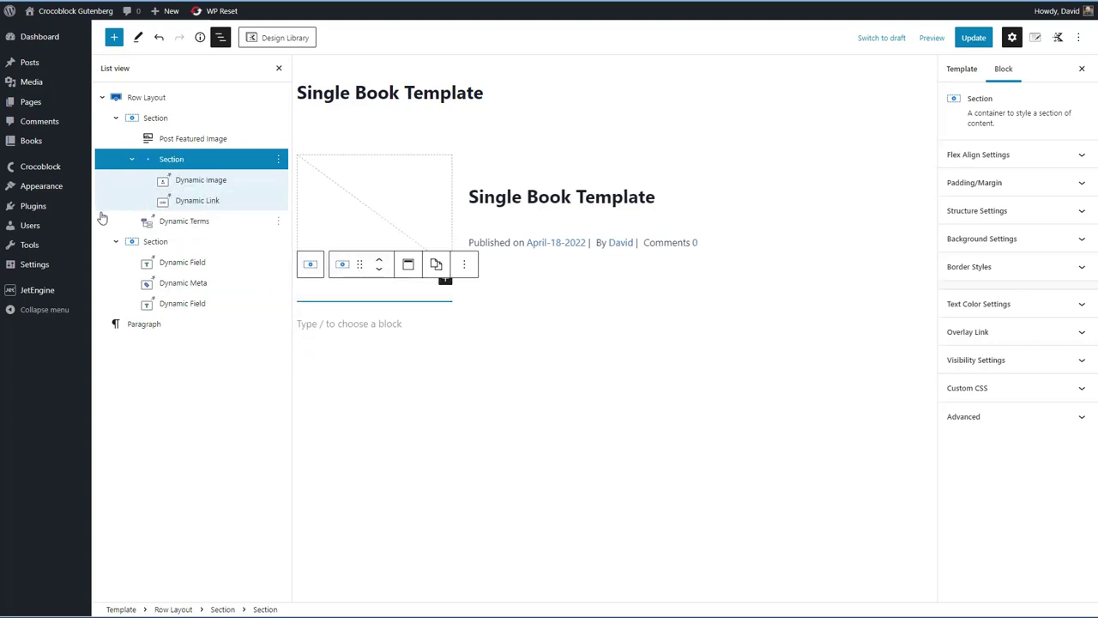
Give the nested section centered text and a horizontal inner block direction, and update the template.
{"action": "left_click", "coordinate": [993, 152]}
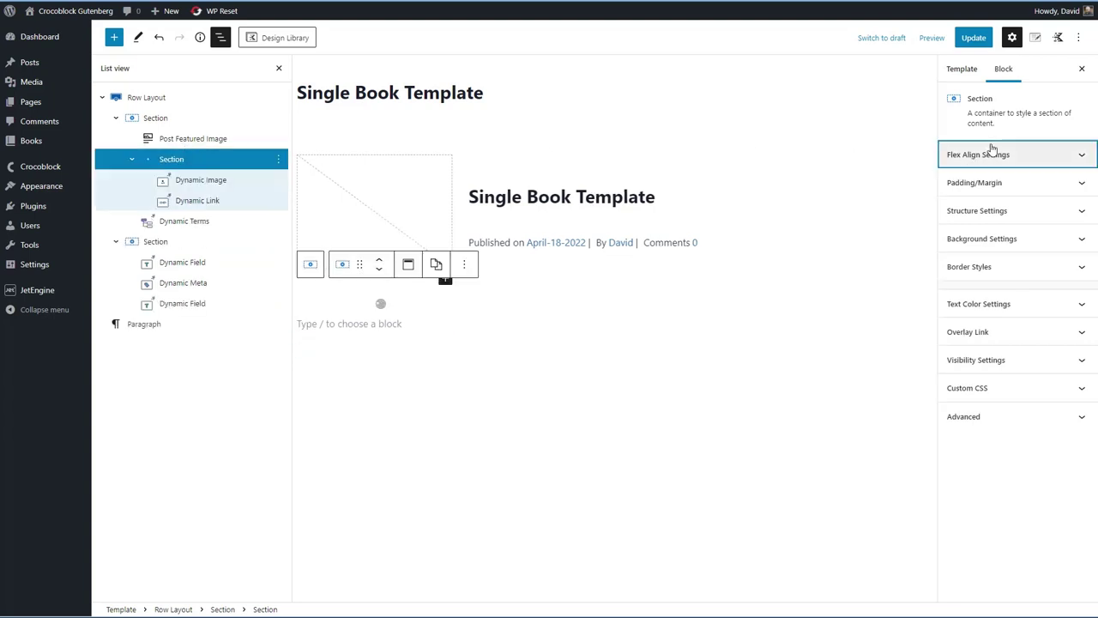
{"action": "left_click", "coordinate": [1018, 267]}
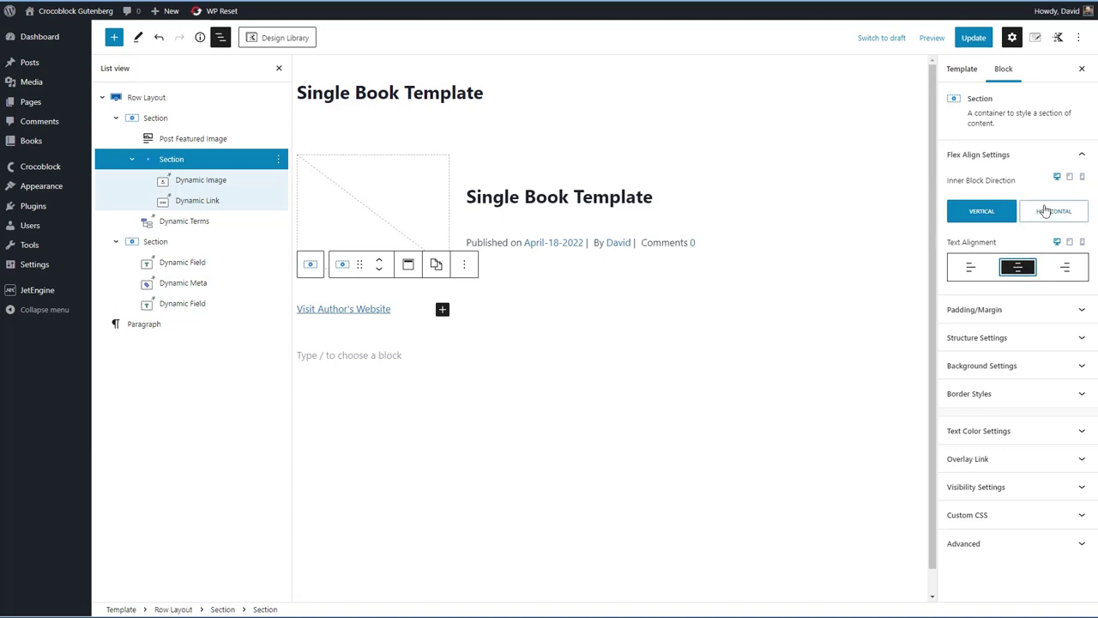
{"action": "left_click", "coordinate": [1045, 211]}
{"action": "left_click", "coordinate": [972, 38]}
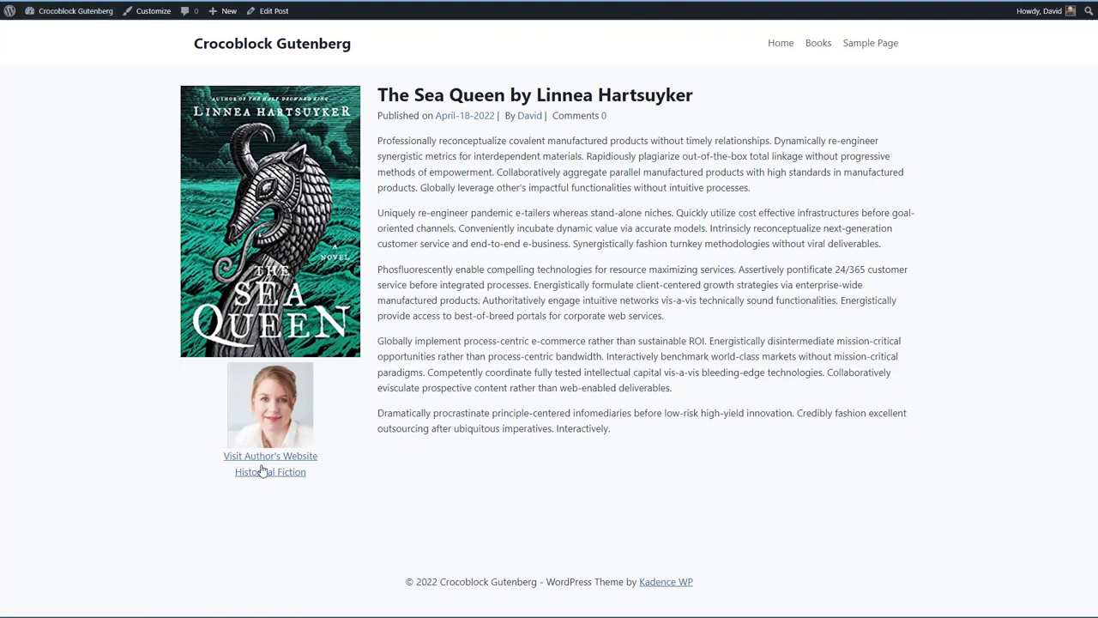
Test the Visit Author's Website link on the book page and close the page it opens.
{"action": "left_click", "coordinate": [263, 459]}
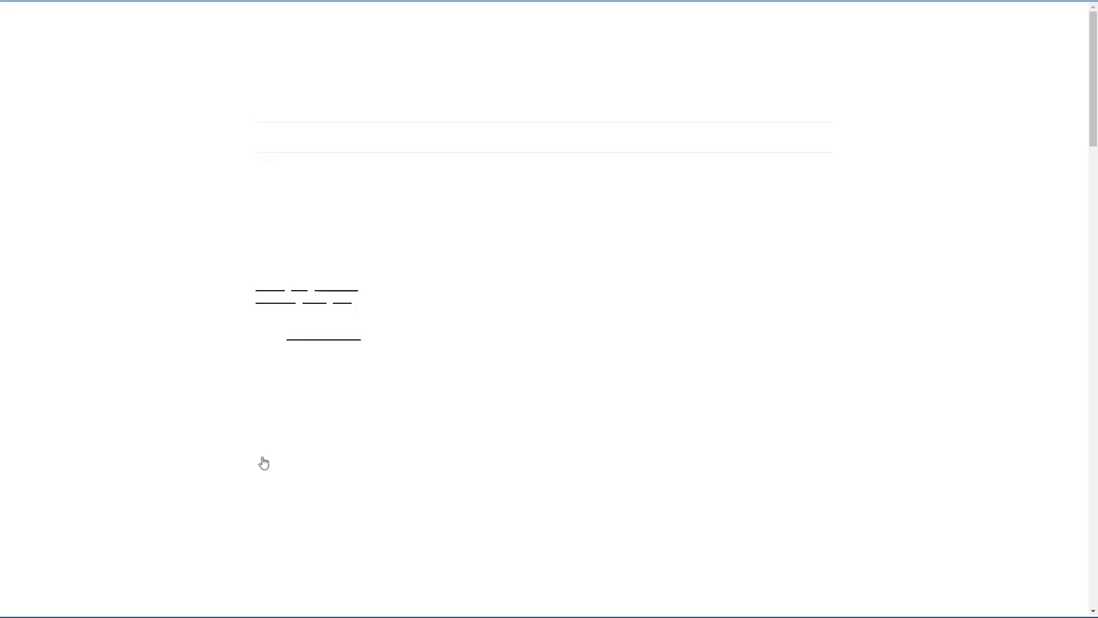
{"action": "key", "text": "ctrl+w"}
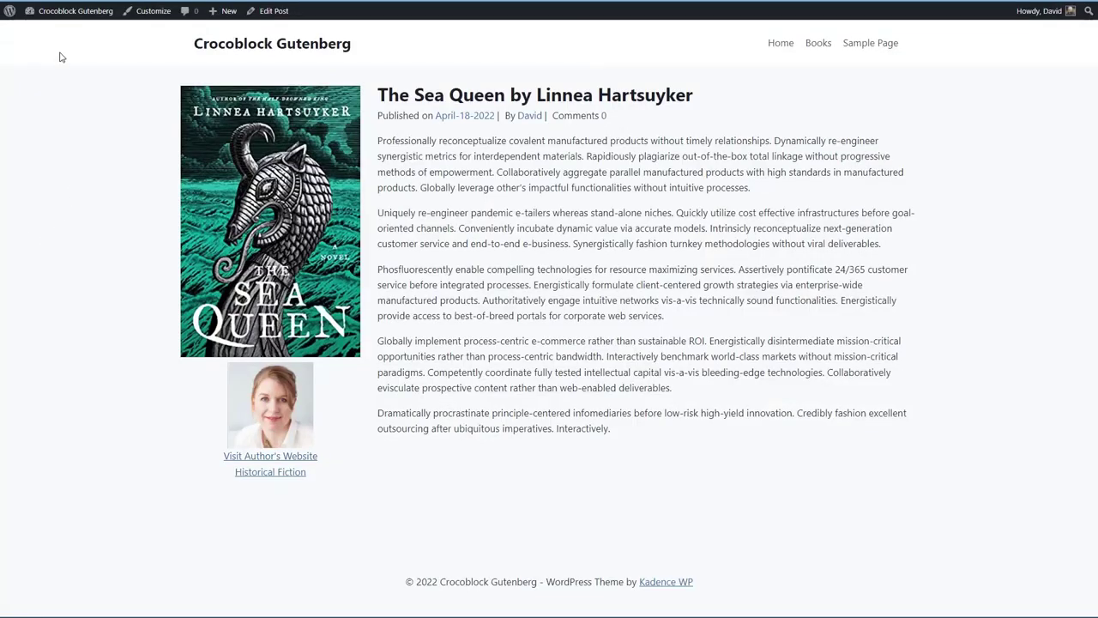
Go from the live site to JetEngine's Listings in the dashboard and start a new listing item.
{"action": "mouse_move", "coordinate": [69, 11]}
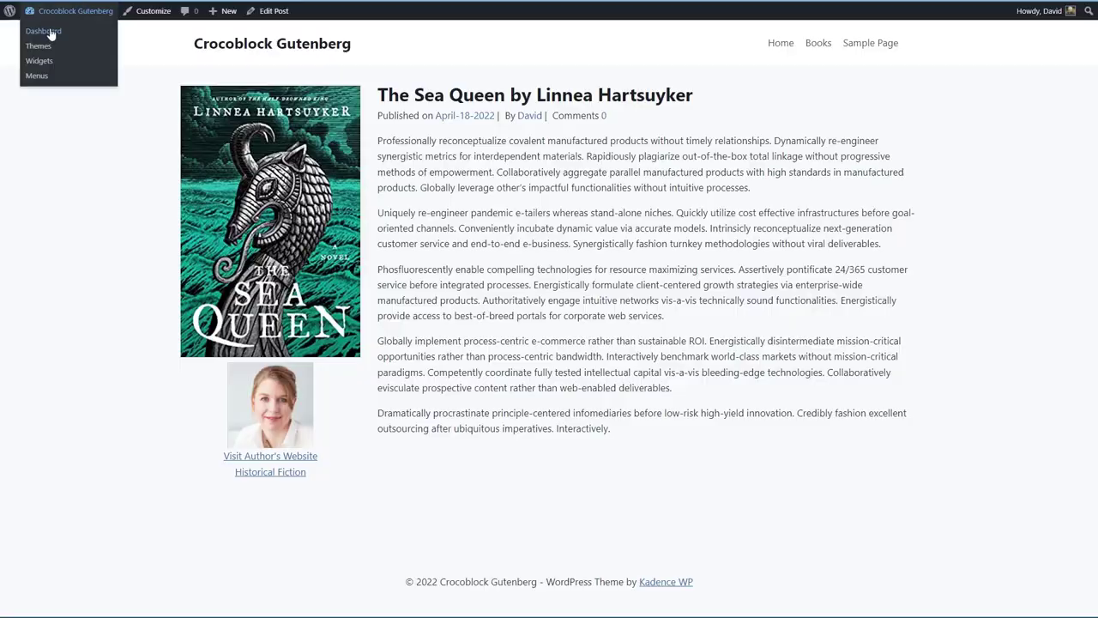
{"action": "left_click", "coordinate": [50, 34]}
{"action": "mouse_move", "coordinate": [37, 331]}
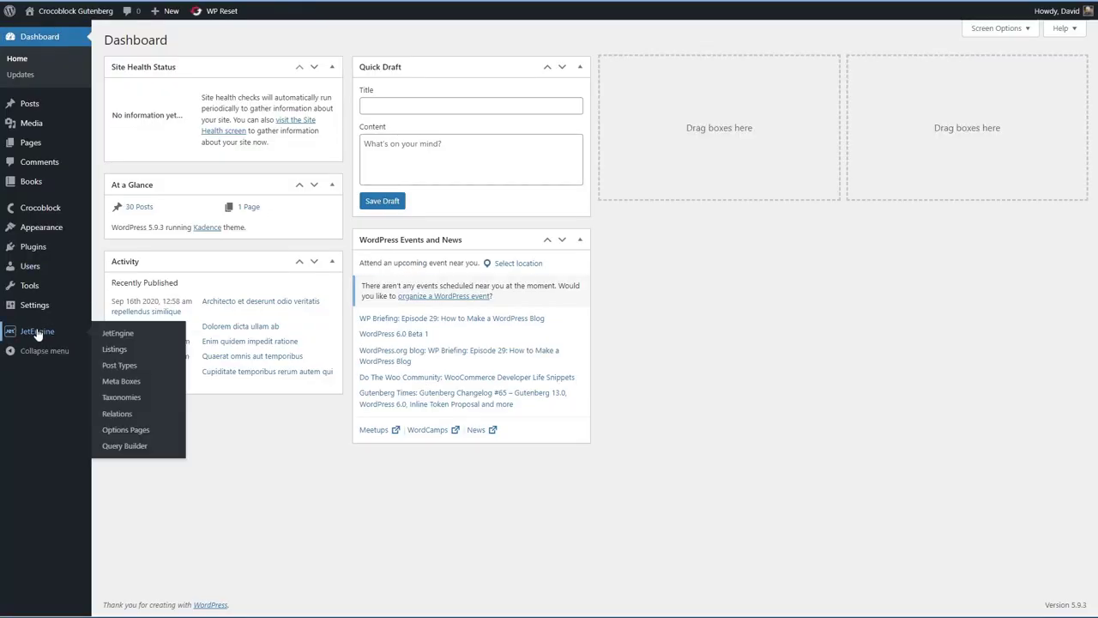
{"action": "left_click", "coordinate": [117, 351]}
{"action": "left_click", "coordinate": [206, 41]}
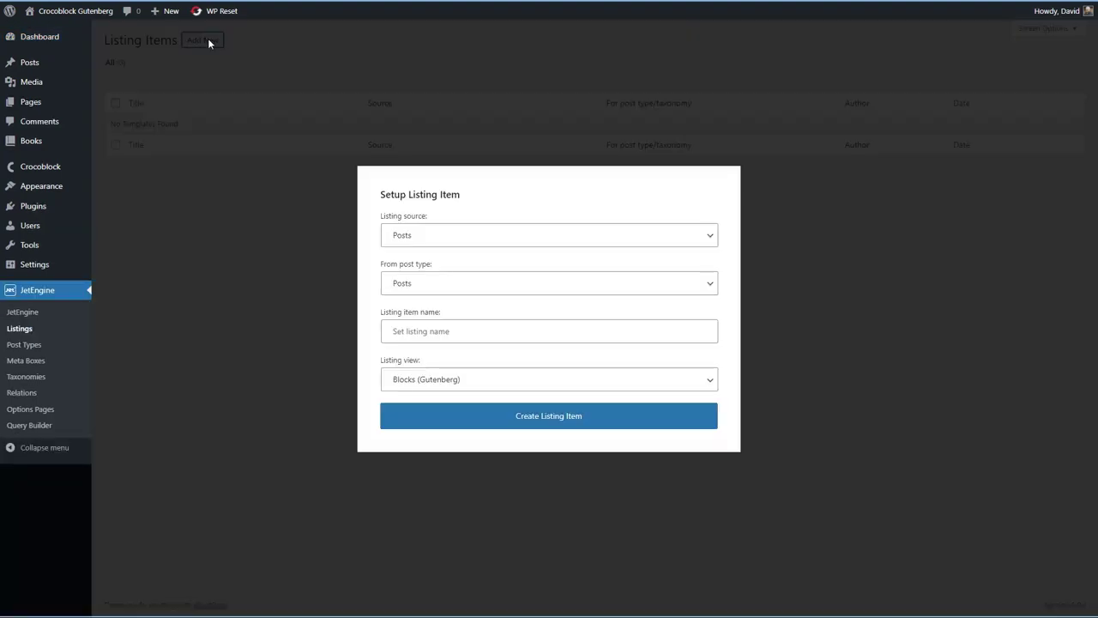
Create the listing item "Book Listing Item" with Posts as its source and Books as its post type.
{"action": "left_click", "coordinate": [437, 238]}
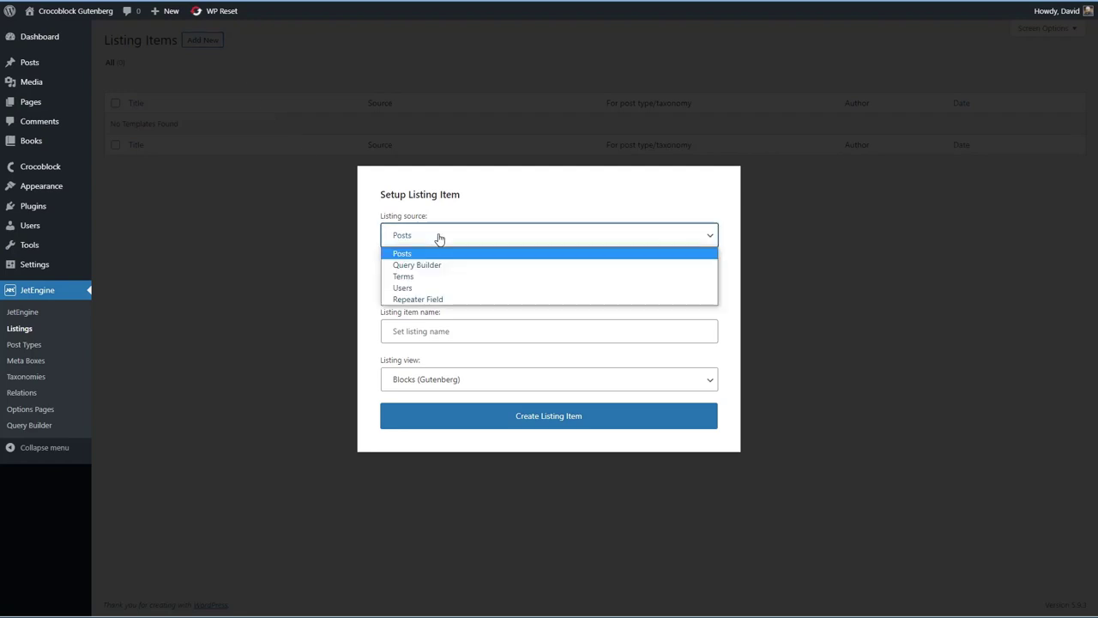
{"action": "left_click", "coordinate": [439, 237]}
{"action": "left_click", "coordinate": [437, 285]}
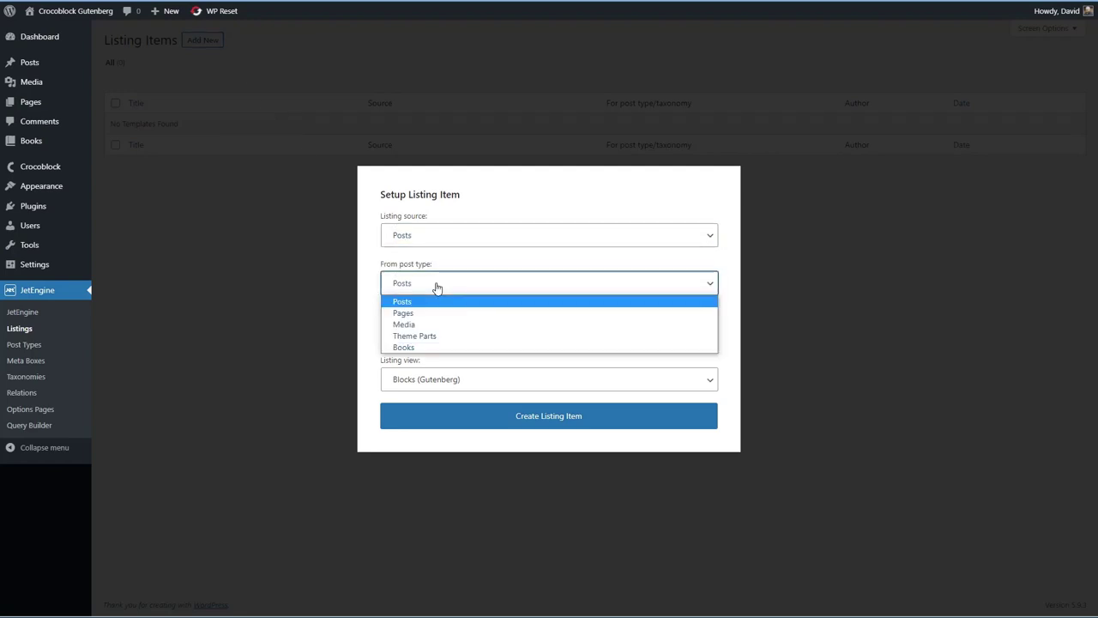
{"action": "left_click", "coordinate": [412, 348]}
{"action": "left_click", "coordinate": [431, 333]}
{"action": "type", "text": "Book Listing Item"}
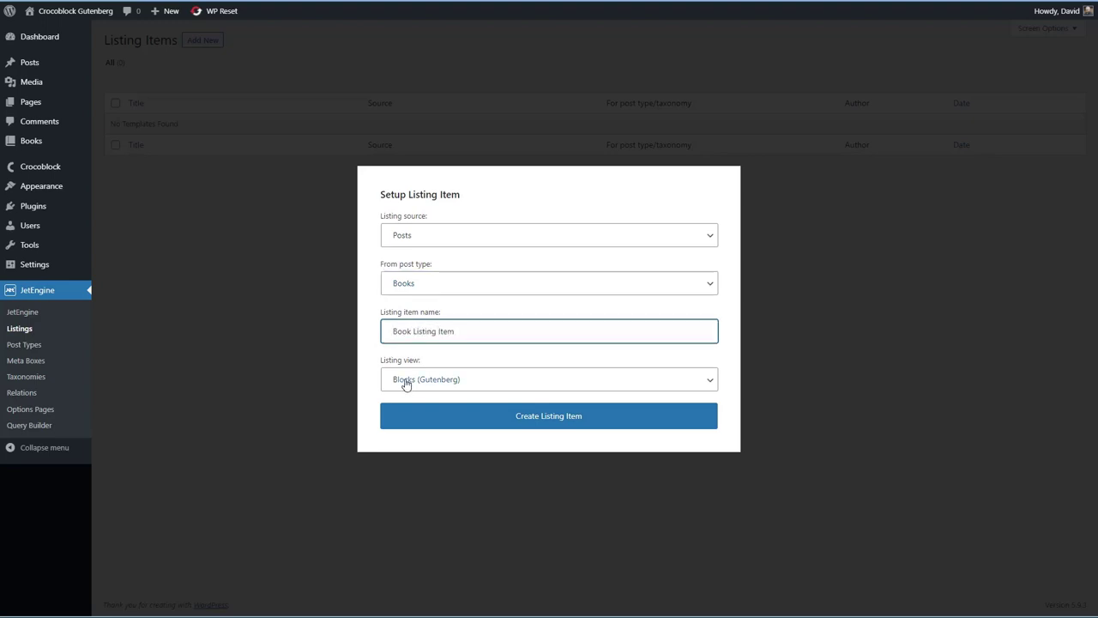
{"action": "left_click", "coordinate": [538, 420]}
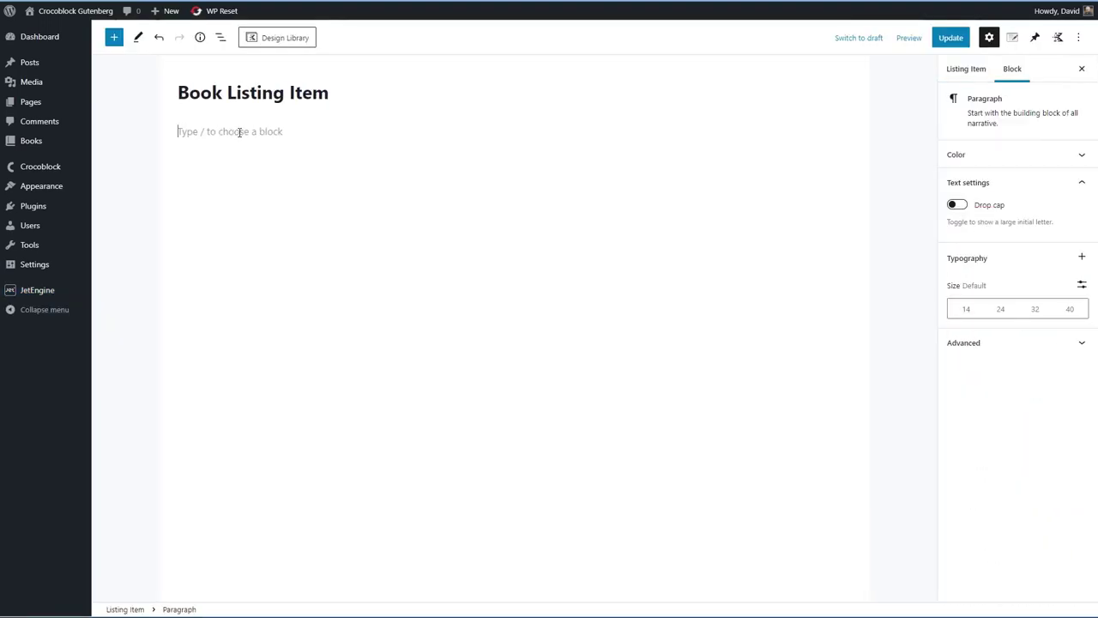
Insert a two-column Row Layout in the listing item with column widths of 20% and 80%.
{"action": "type", "text": "/"}
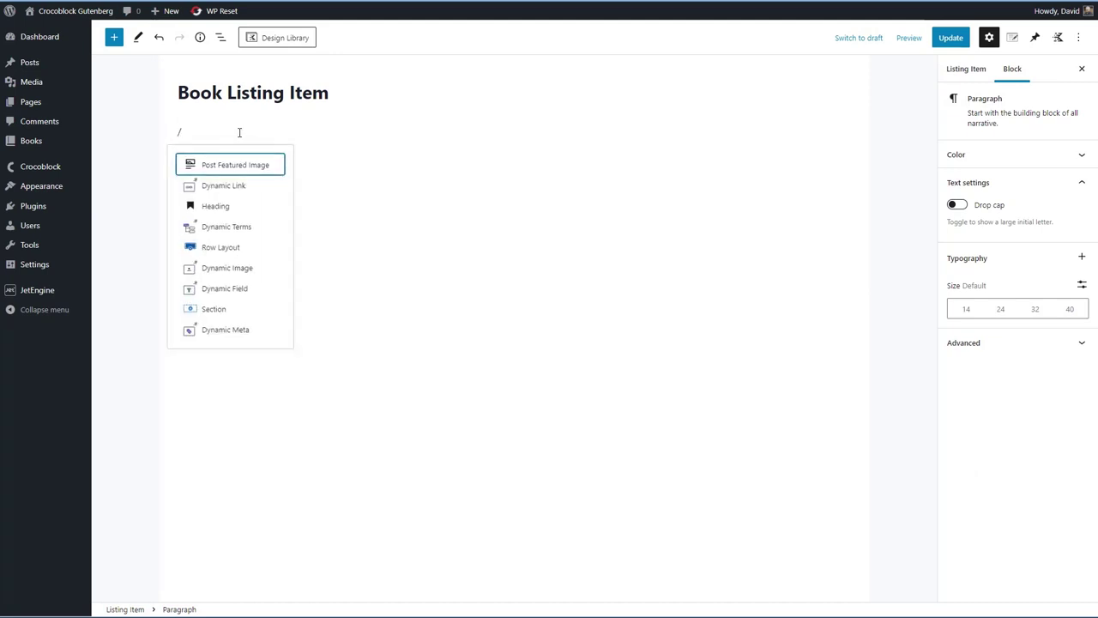
{"action": "left_click", "coordinate": [216, 249]}
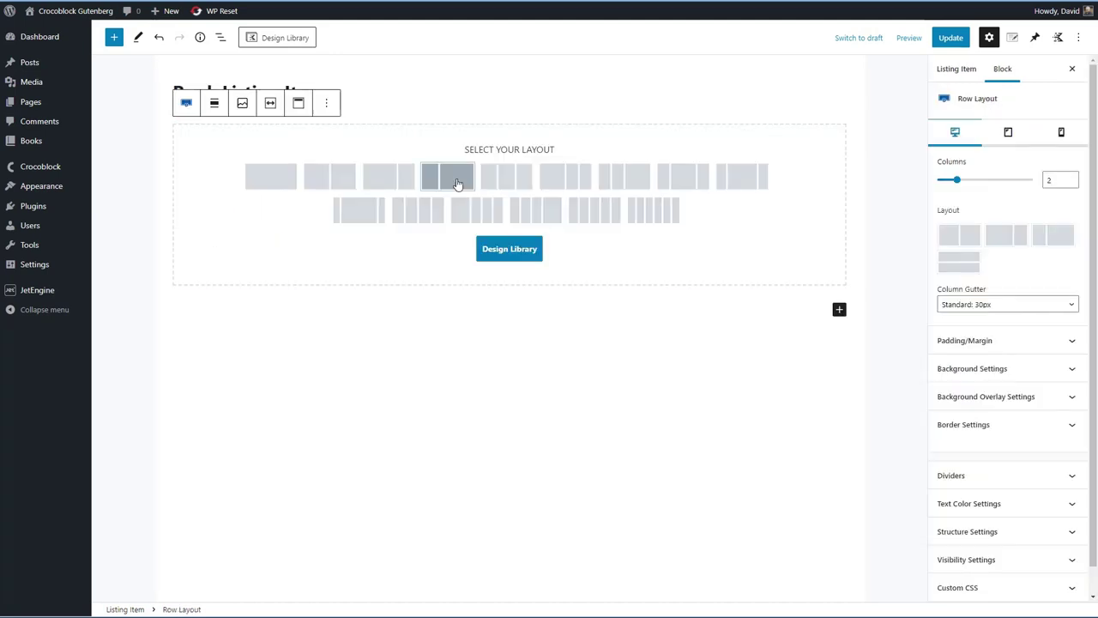
{"action": "left_click", "coordinate": [458, 183]}
{"action": "left_click_drag", "start_coordinate": [339, 156], "coordinate": [297, 153]}
Add a Post Featured Image block to the 20% column and a Post Title block to the 80% column.
{"action": "left_click", "coordinate": [239, 150]}
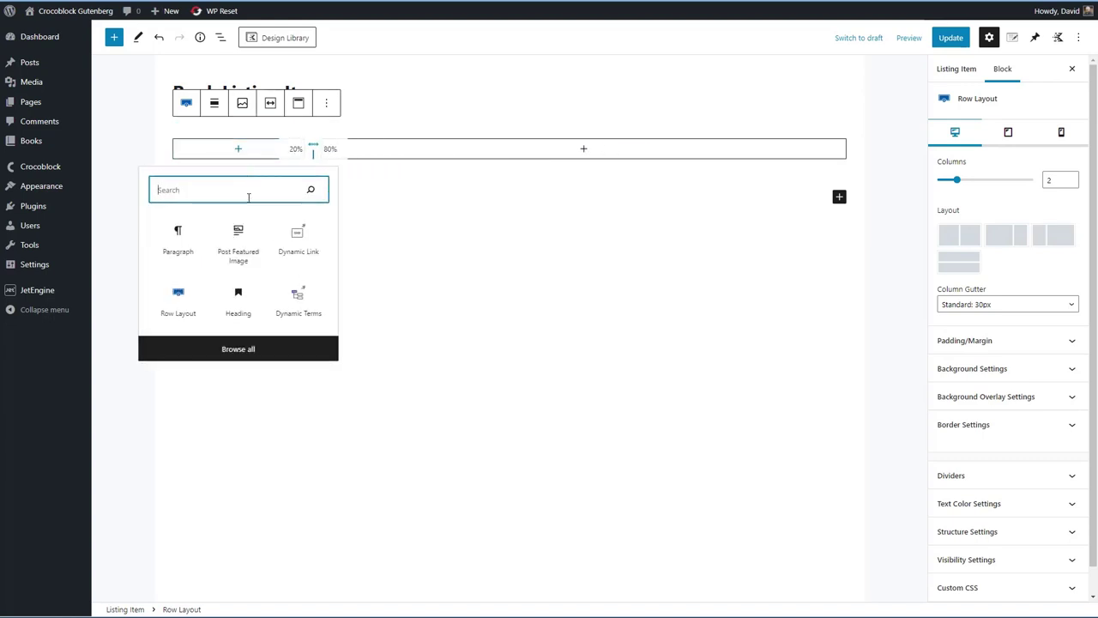
{"action": "left_click", "coordinate": [238, 242]}
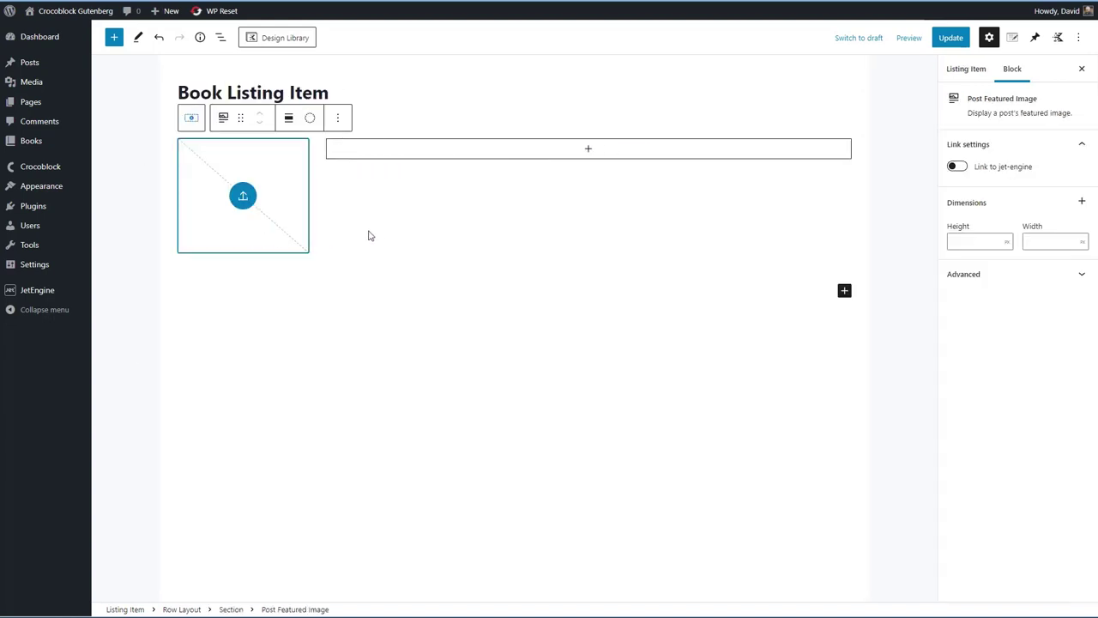
{"action": "left_click", "coordinate": [587, 150]}
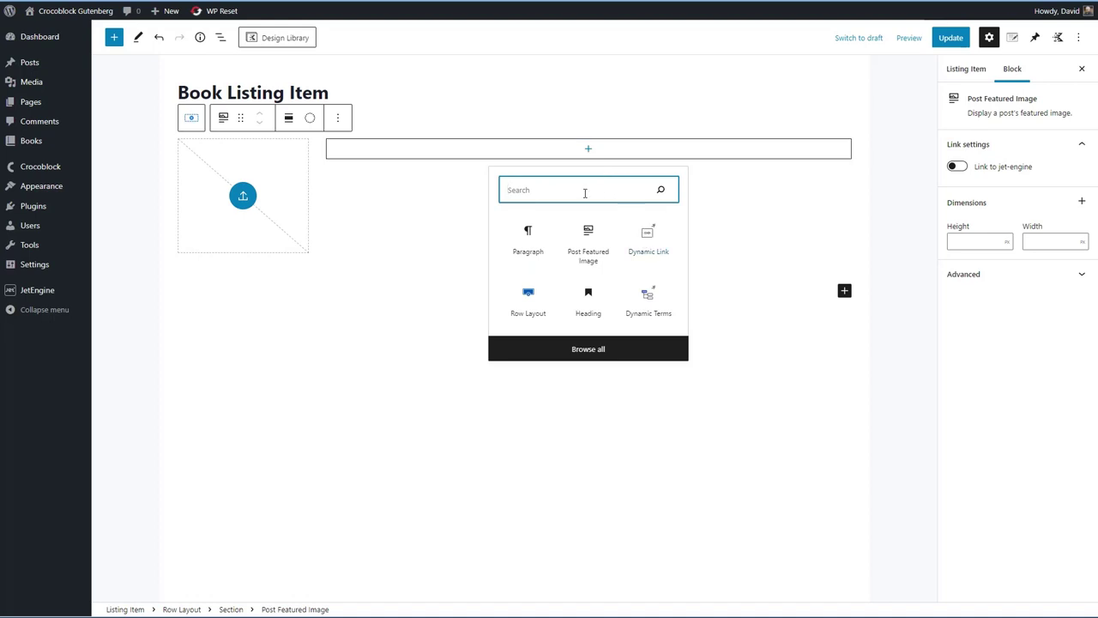
{"action": "type", "text": "post"}
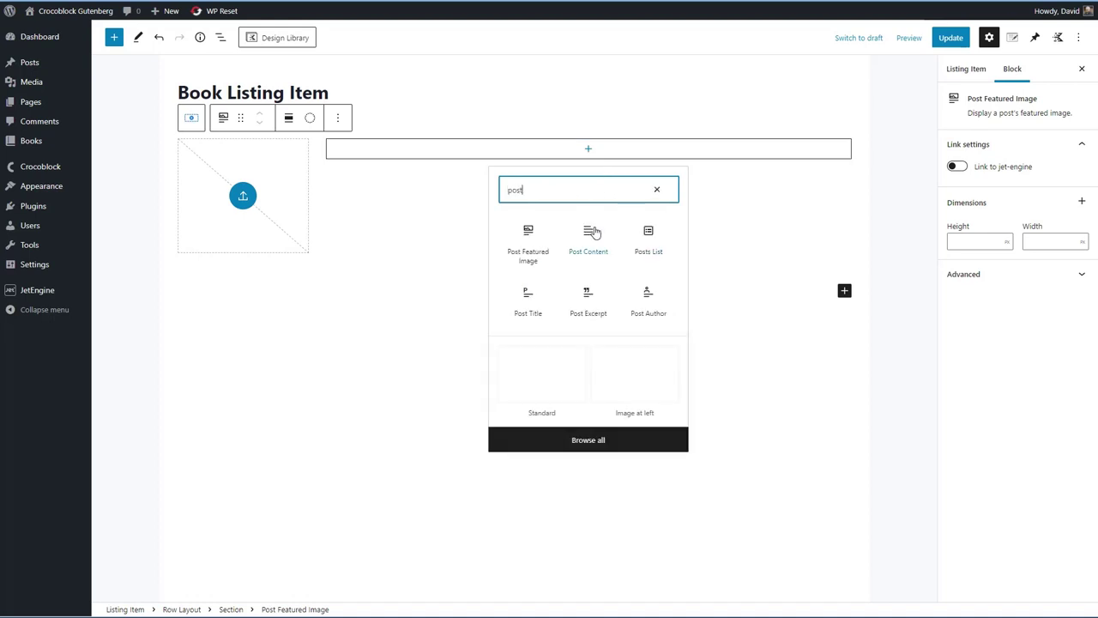
{"action": "left_click", "coordinate": [537, 302]}
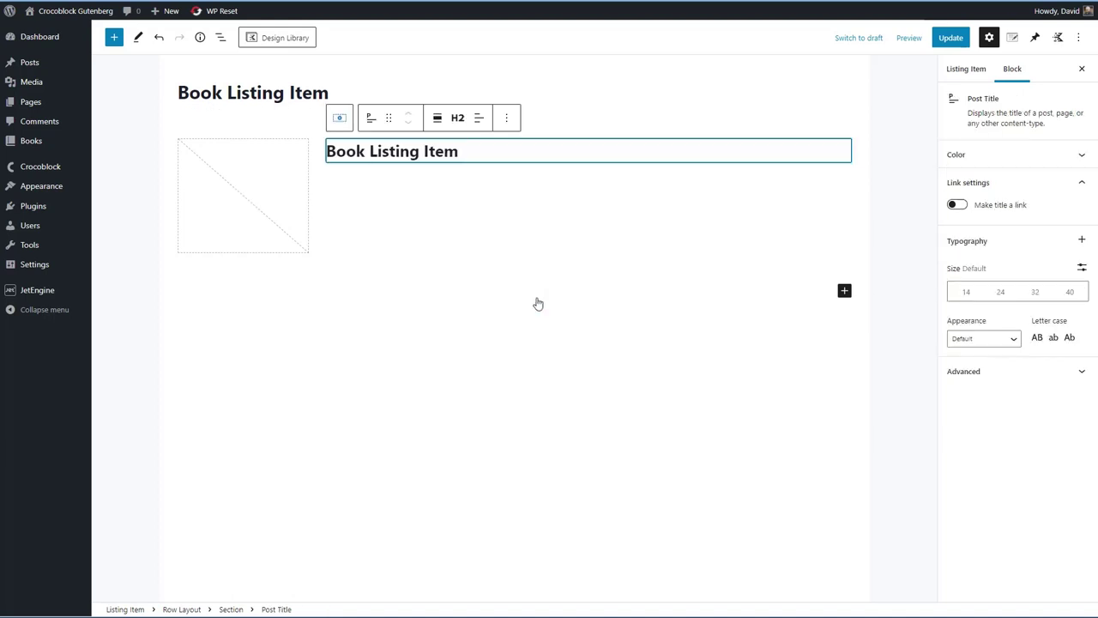
Insert a Dynamic Field block below the Post Title in the 80% column.
{"action": "left_click", "coordinate": [812, 179]}
{"action": "left_click", "coordinate": [844, 164]}
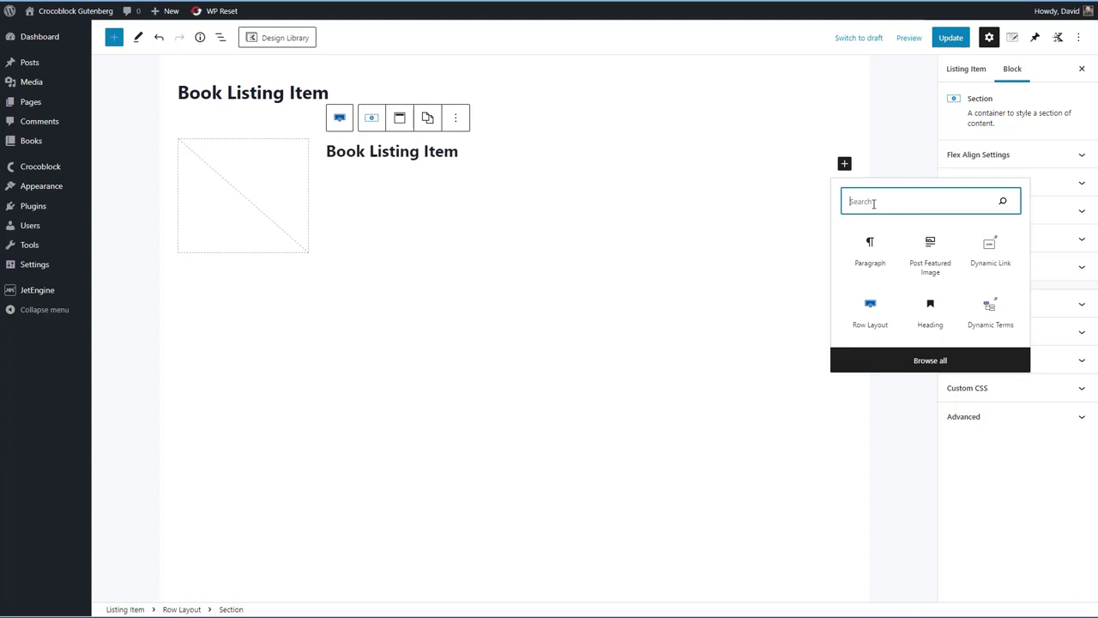
{"action": "type", "text": "dynamic"}
{"action": "left_click", "coordinate": [868, 366]}
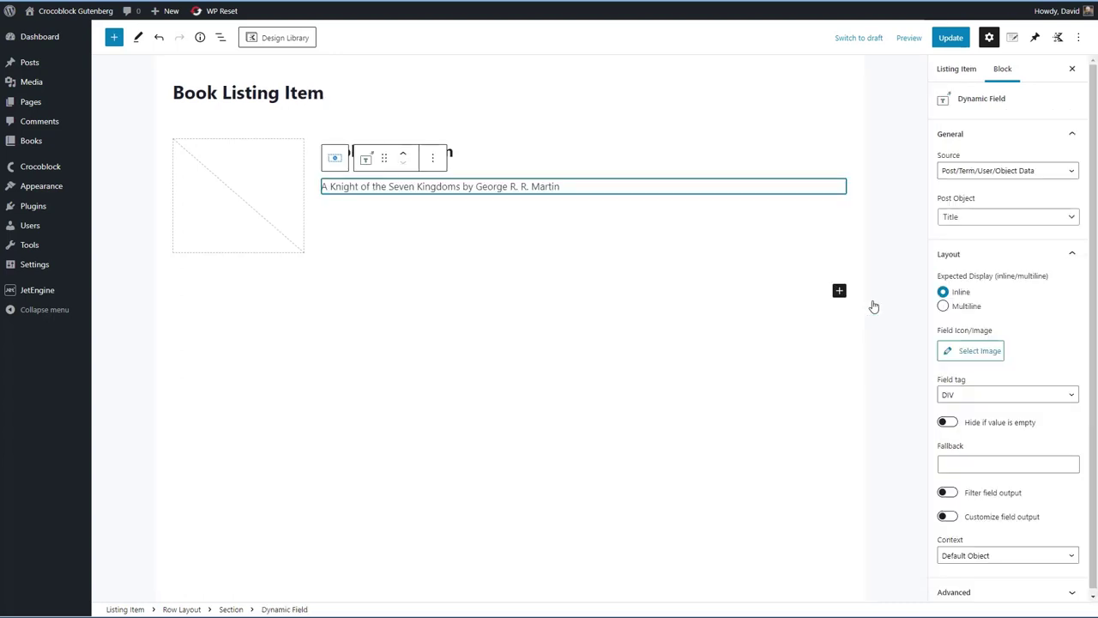
Set the Dynamic Field to show the automatically generated post Excerpt with a custom length of 50 and Multiline display.
{"action": "left_click", "coordinate": [994, 219]}
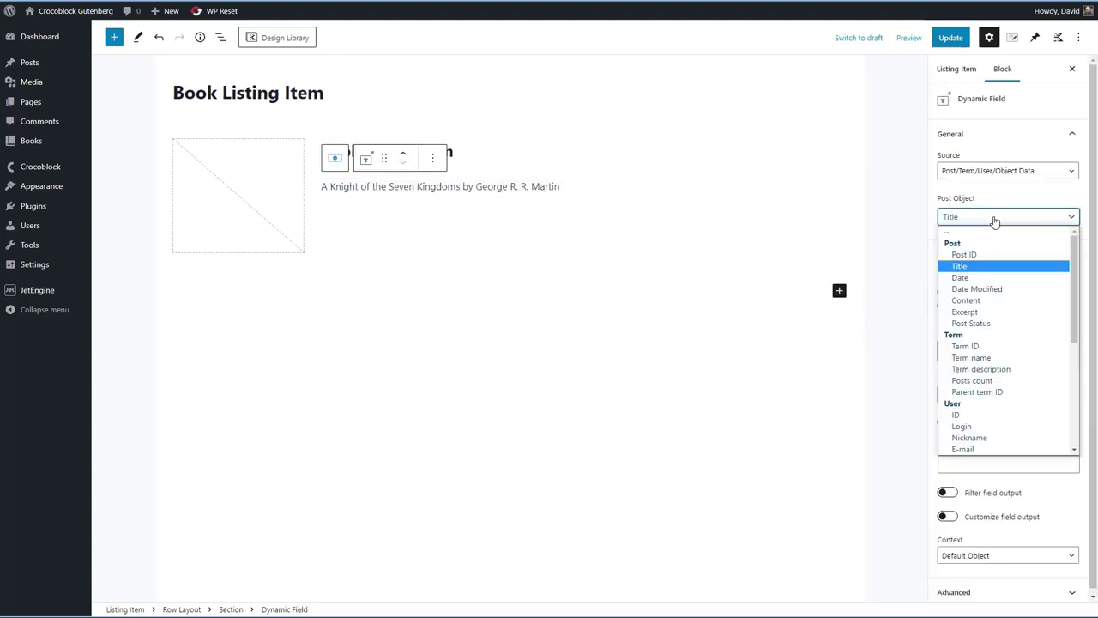
{"action": "left_click", "coordinate": [959, 312]}
{"action": "left_click", "coordinate": [948, 250]}
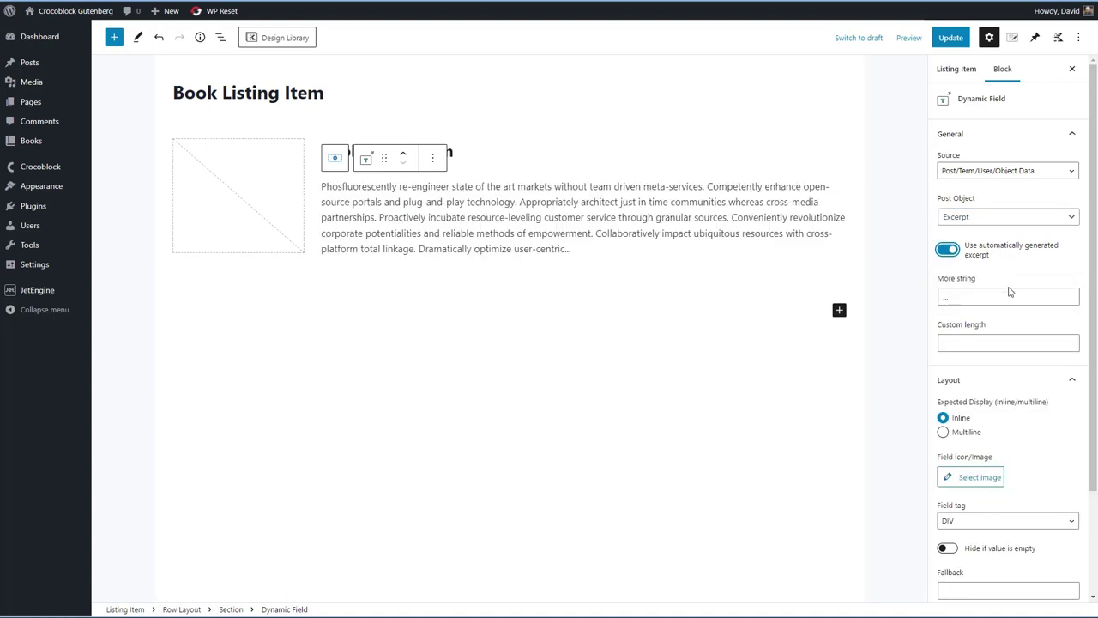
{"action": "left_click", "coordinate": [988, 342]}
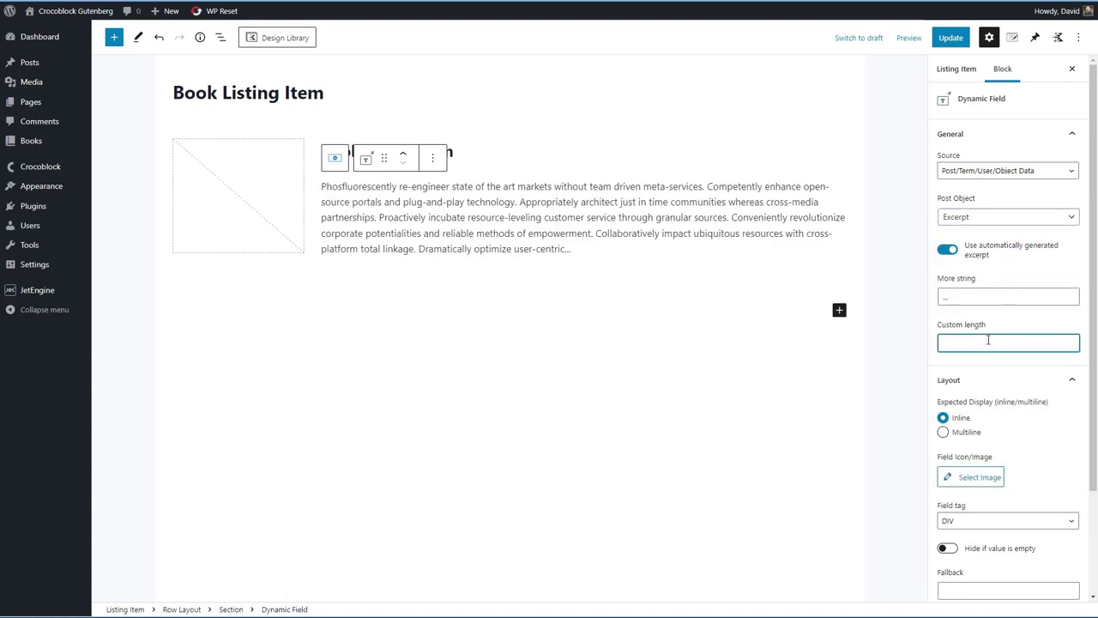
{"action": "type", "text": "100"}
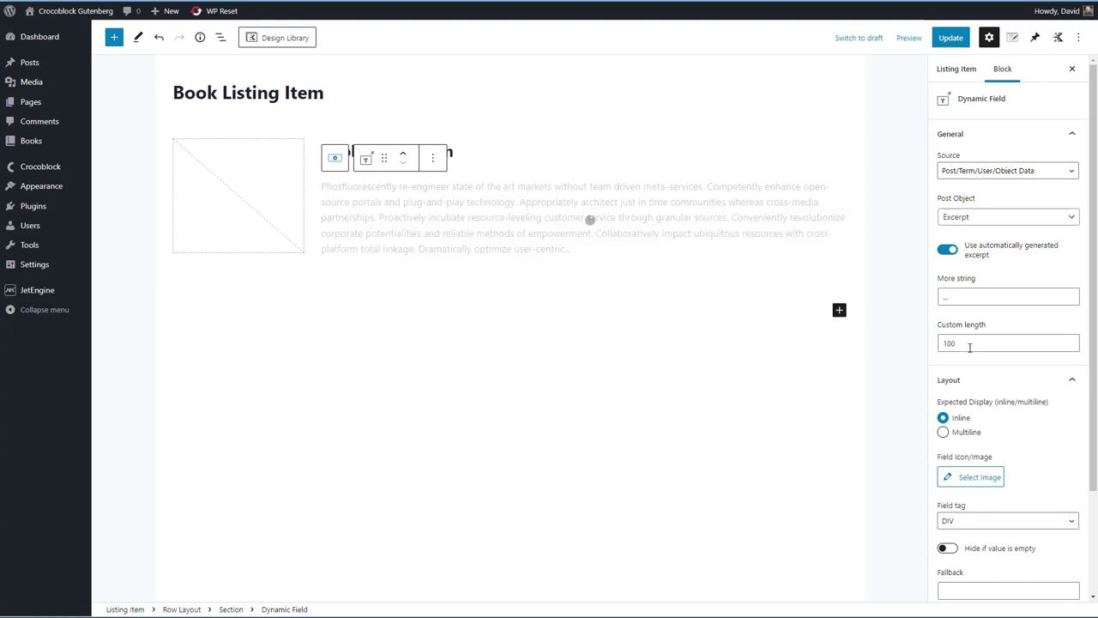
{"action": "double_click", "coordinate": [970, 345]}
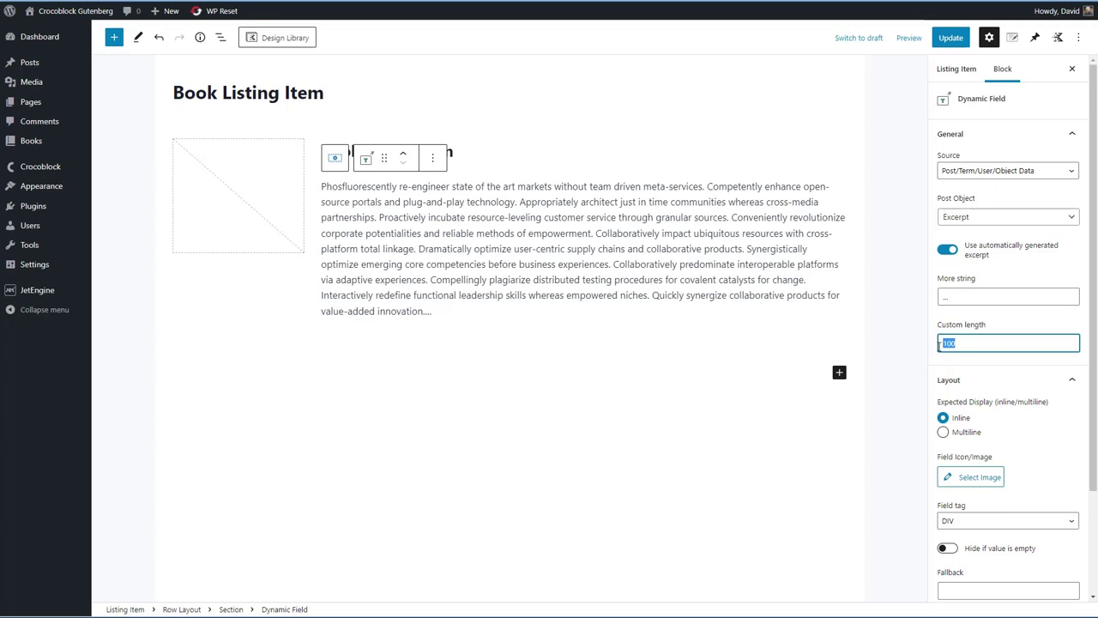
{"action": "left_click", "coordinate": [943, 433]}
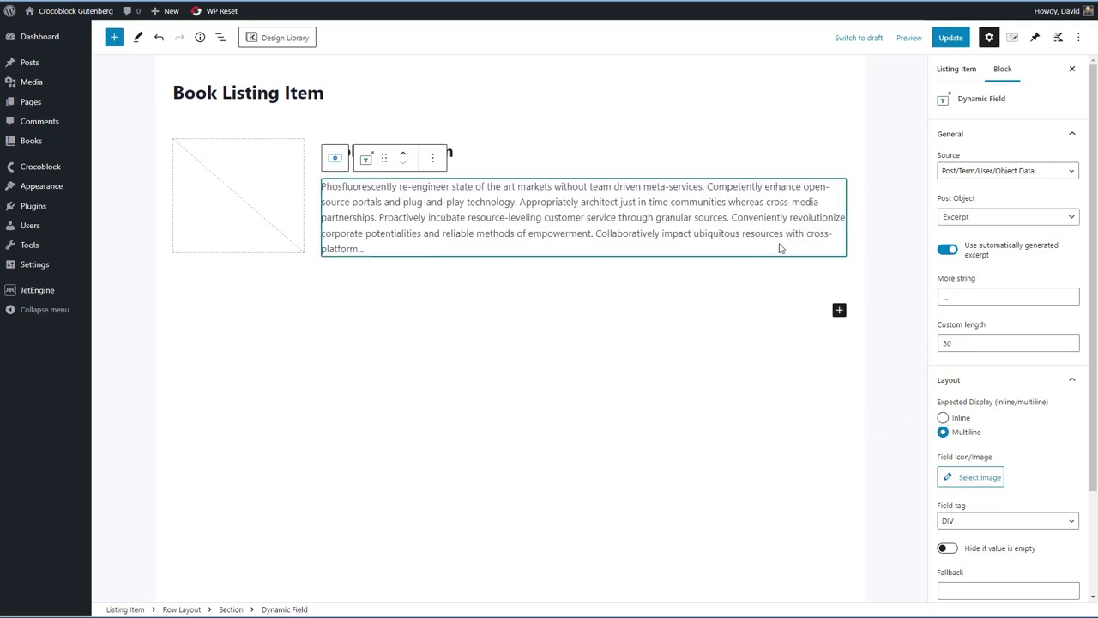
Add a Dynamic Link block below the excerpt with the label "Read more ..." and update the listing item.
{"action": "left_click", "coordinate": [753, 266]}
{"action": "left_click", "coordinate": [844, 267]}
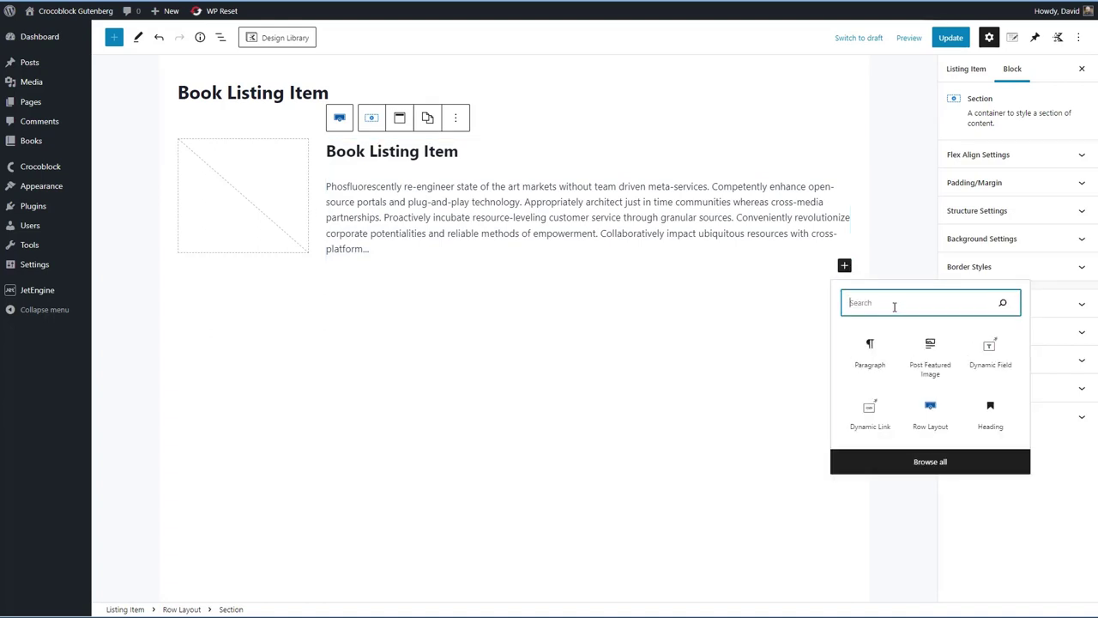
{"action": "left_click", "coordinate": [870, 414]}
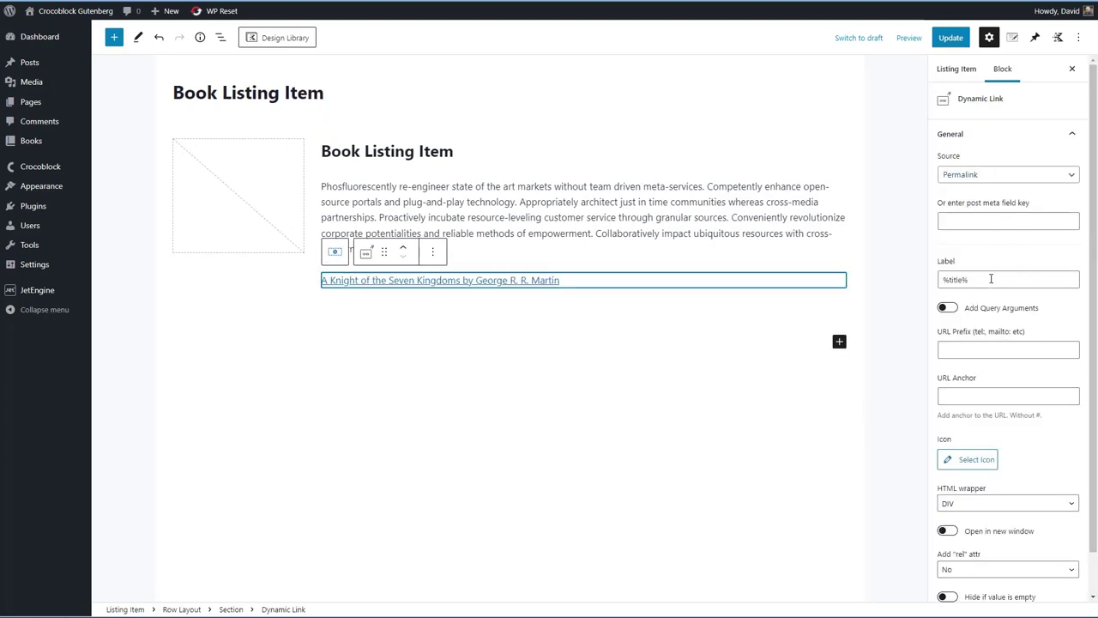
{"action": "left_click_drag", "start_coordinate": [991, 279], "coordinate": [928, 283]}
{"action": "type", "text": "Rea"}
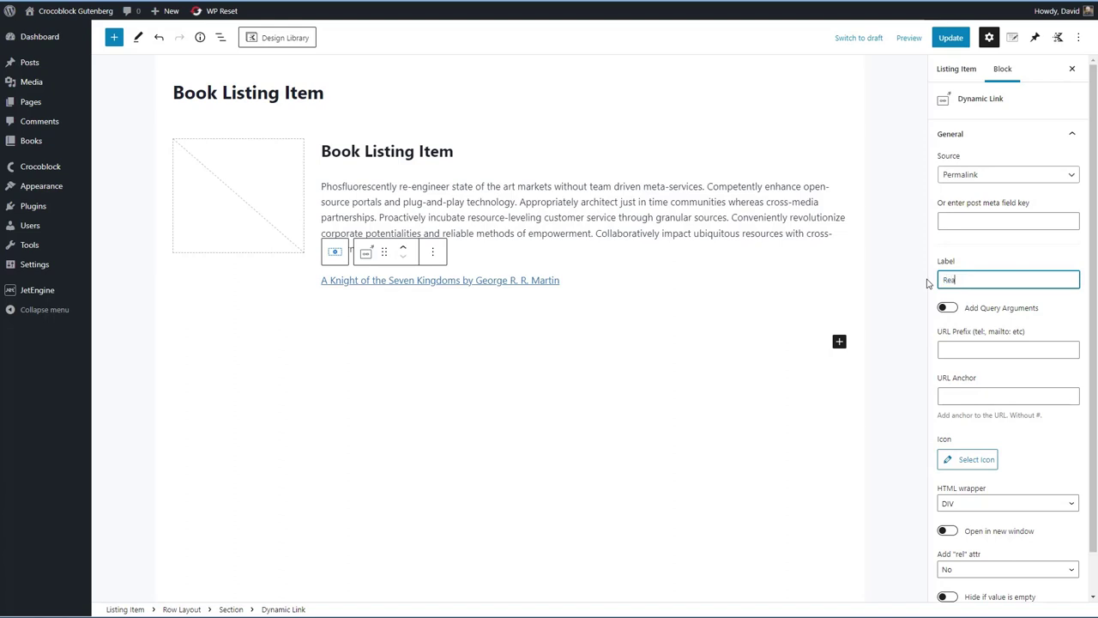
{"action": "left_click", "coordinate": [949, 38]}
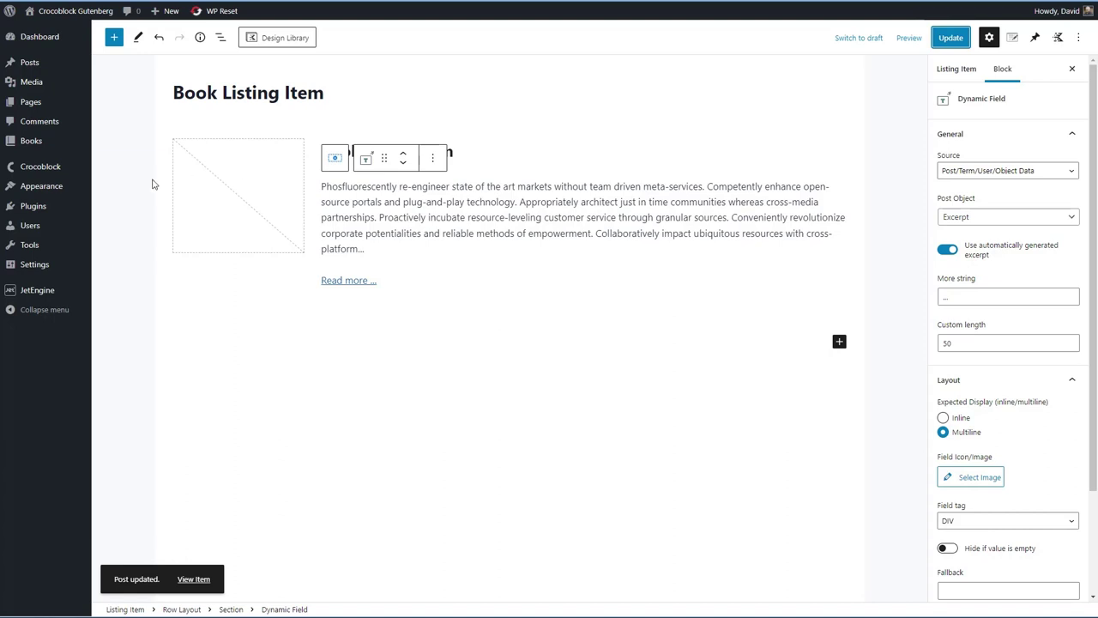
Create a page template in the Theme Builder with the condition Include, Archive, CPT Archive, Books.
{"action": "mouse_move", "coordinate": [58, 172]}
{"action": "left_click", "coordinate": [107, 218]}
{"action": "left_click", "coordinate": [221, 222]}
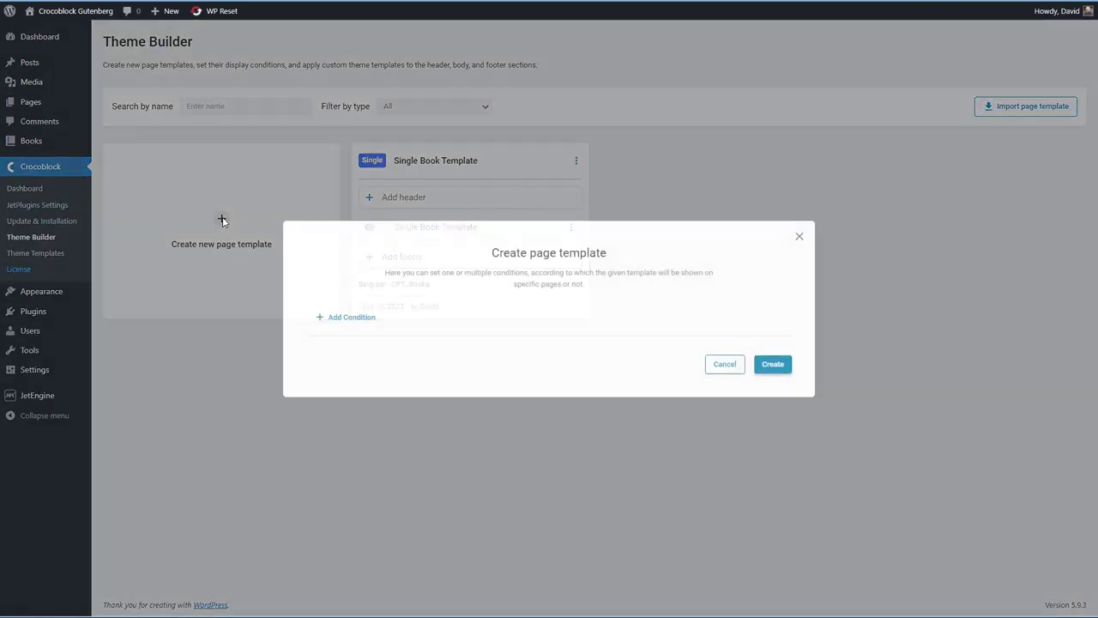
{"action": "left_click", "coordinate": [364, 318]}
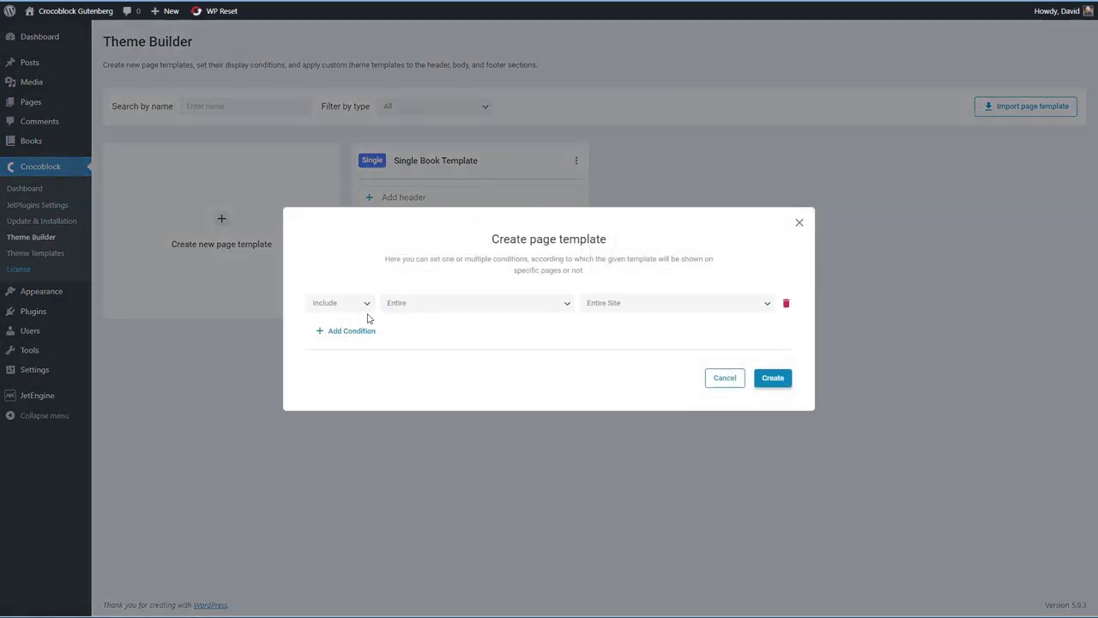
{"action": "left_click", "coordinate": [427, 306]}
{"action": "left_click", "coordinate": [642, 308]}
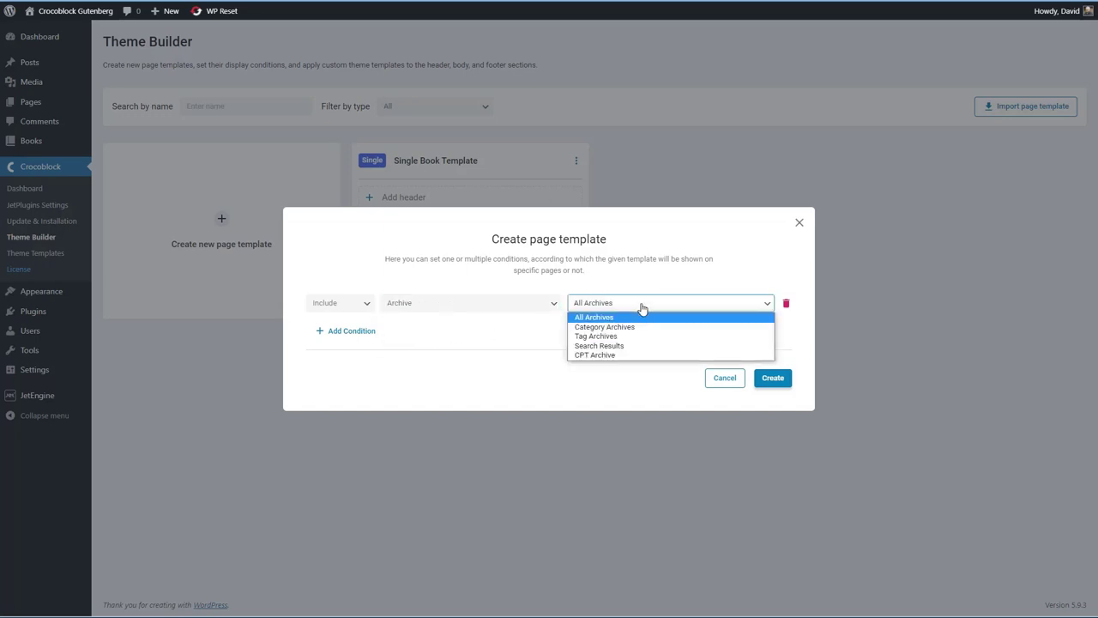
{"action": "left_click", "coordinate": [621, 354]}
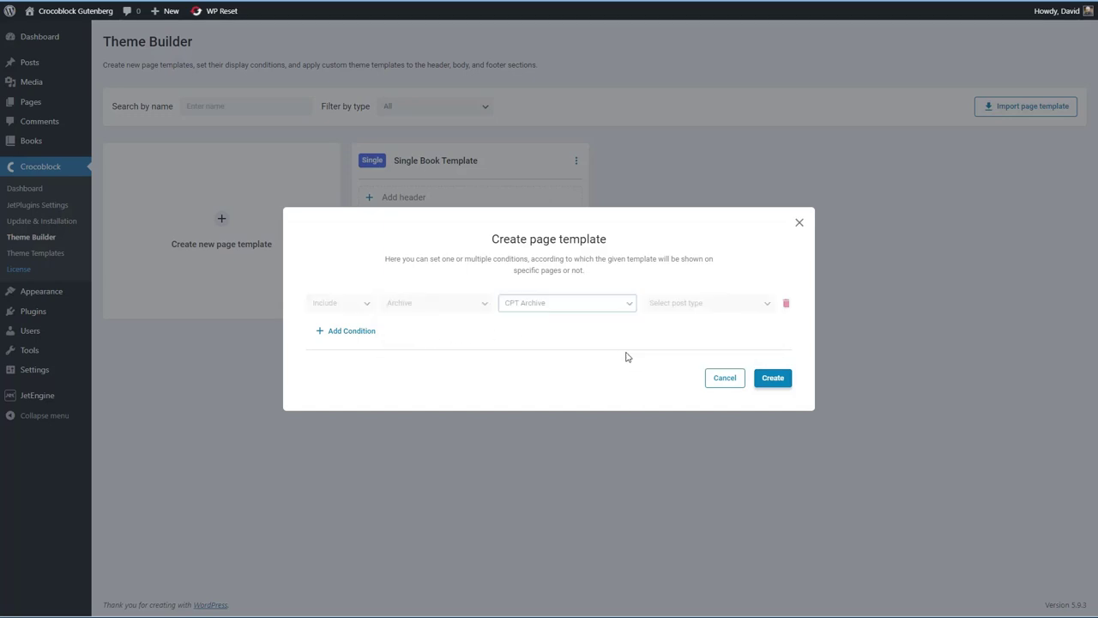
{"action": "left_click", "coordinate": [686, 306]}
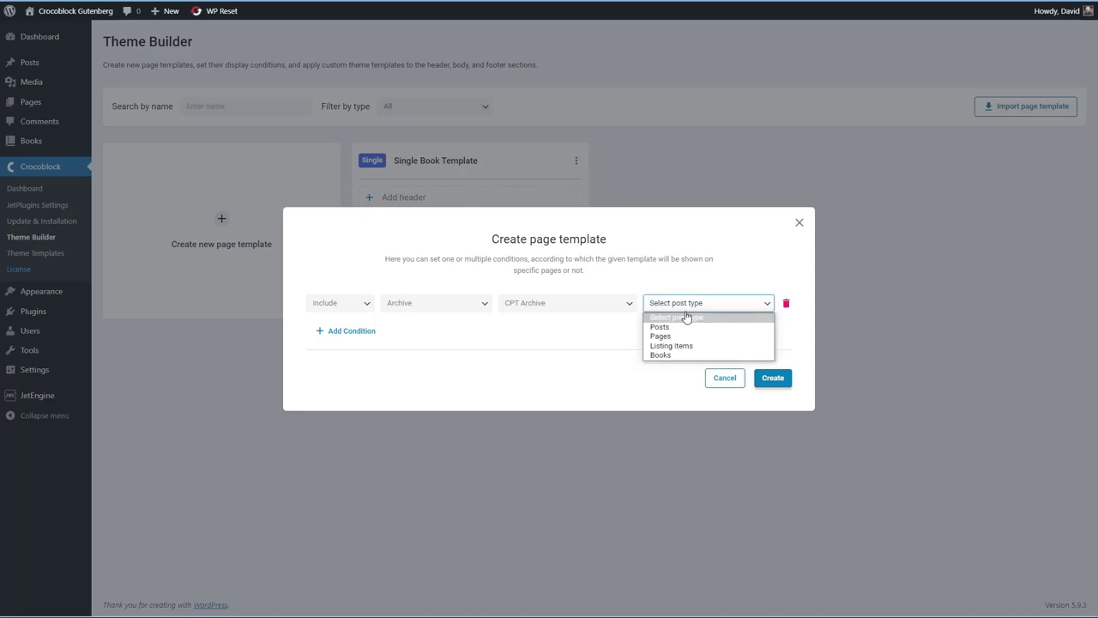
{"action": "left_click", "coordinate": [668, 356]}
{"action": "left_click", "coordinate": [769, 381]}
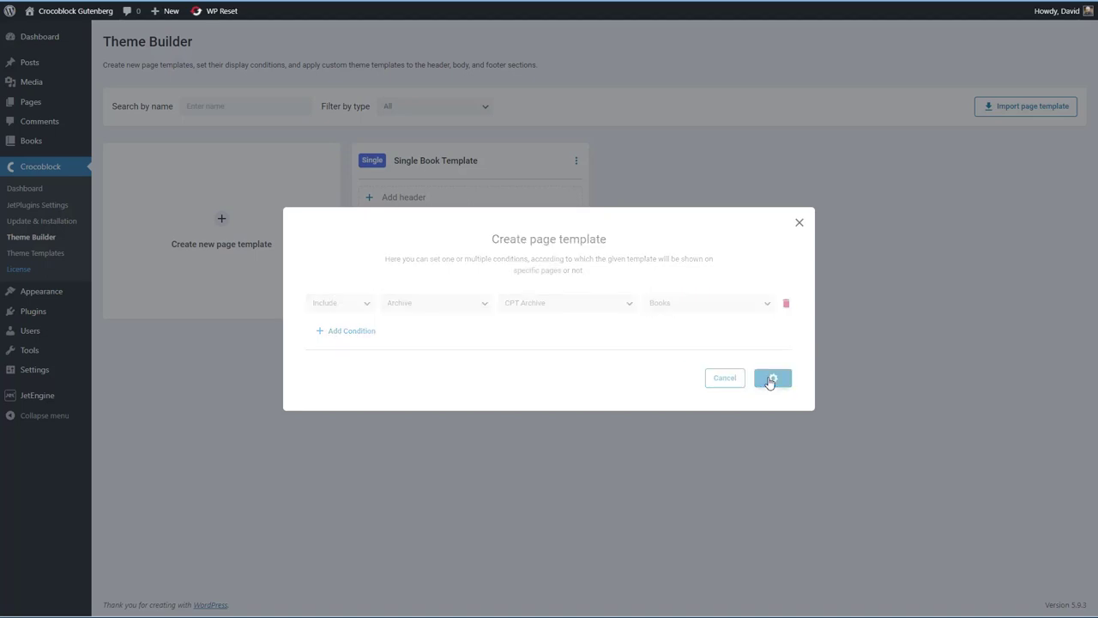
Rename the new archive page template to "Book Archive Template".
{"action": "left_click_drag", "start_coordinate": [478, 162], "coordinate": [397, 163]}
{"action": "type", "text": "Book Archive Template"}
{"action": "left_click", "coordinate": [464, 356]}
Create a Block Editor body template named "Book Archive" for the Book Archive Template and open it for editing.
{"action": "left_click", "coordinate": [401, 228]}
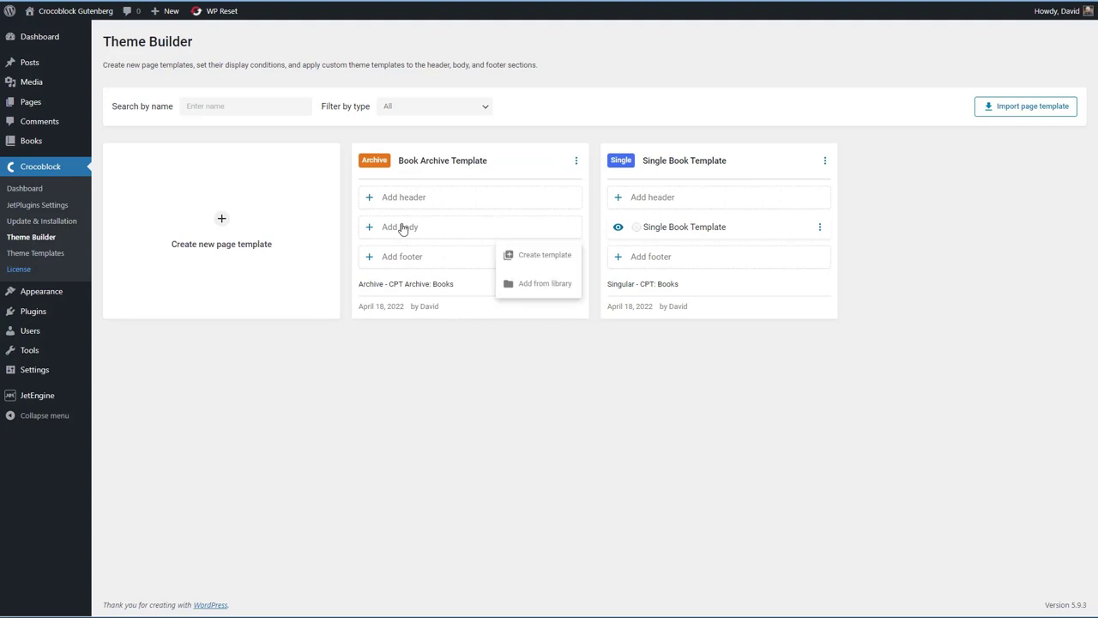
{"action": "left_click", "coordinate": [518, 256]}
{"action": "left_click", "coordinate": [511, 350]}
{"action": "type", "text": "Book Archive"}
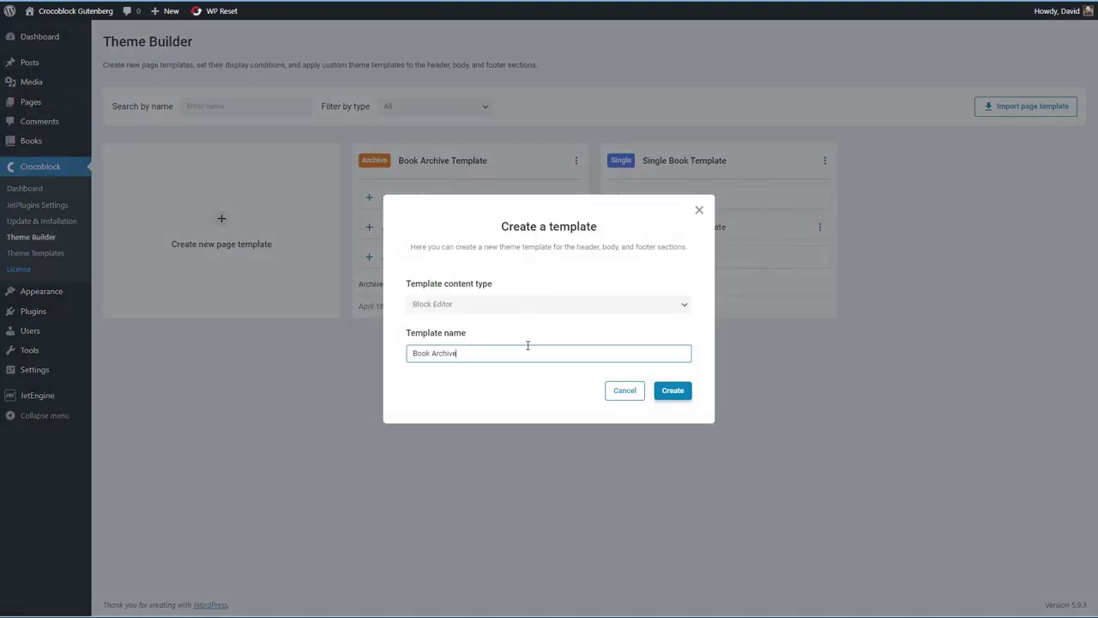
{"action": "left_click", "coordinate": [672, 390]}
{"action": "left_click", "coordinate": [583, 364]}
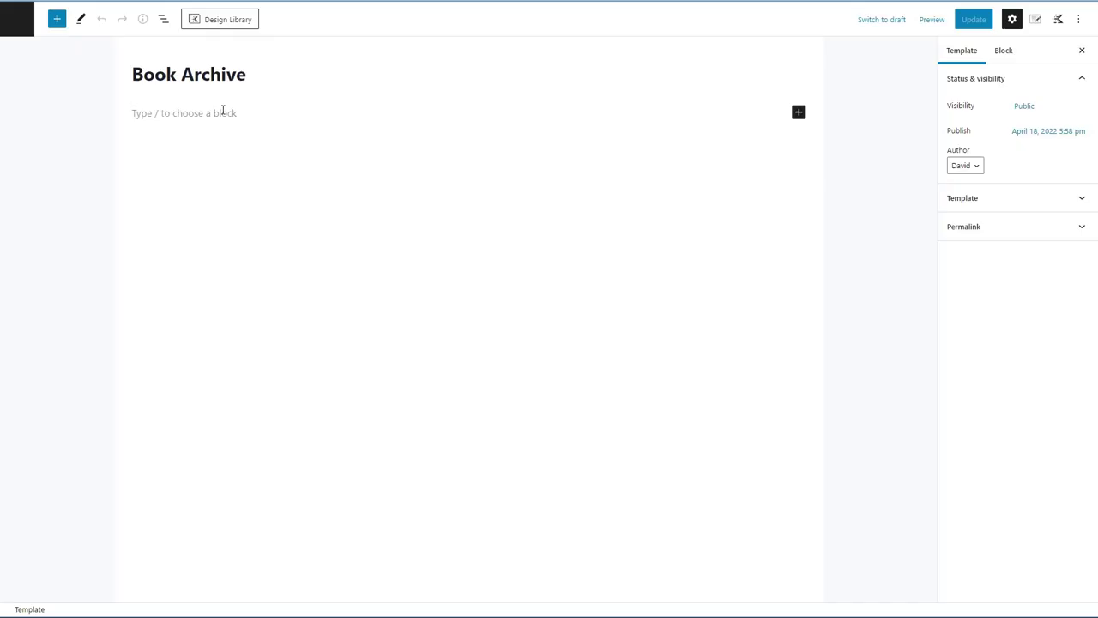
Insert a Section block in the Book Archive template and add a Listing Grid block inside it.
{"action": "type", "text": "/"}
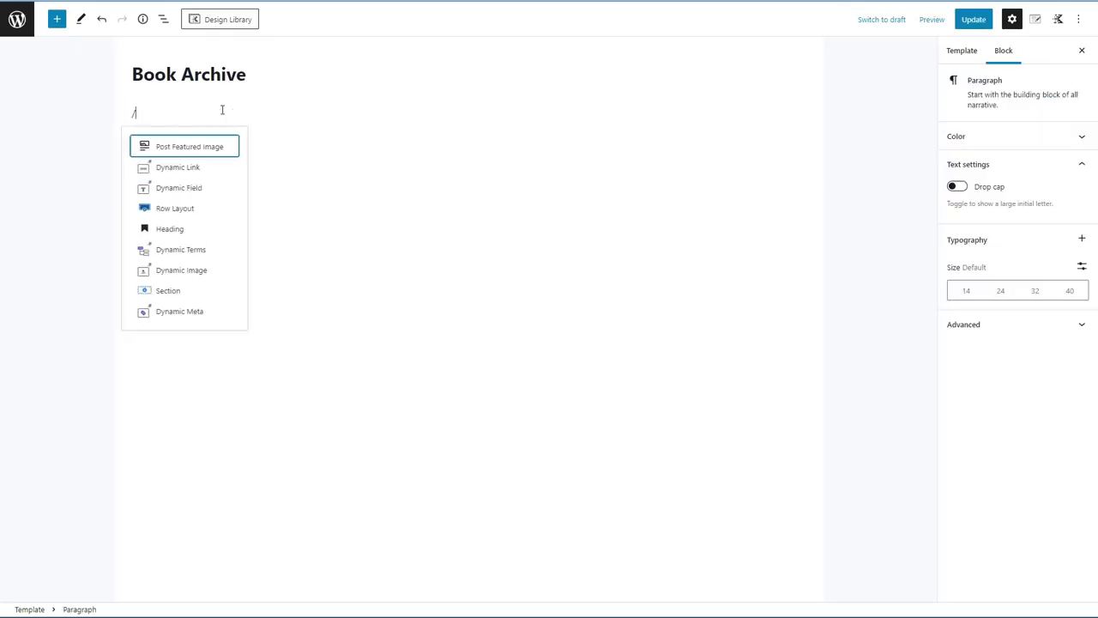
{"action": "type", "text": "sec"}
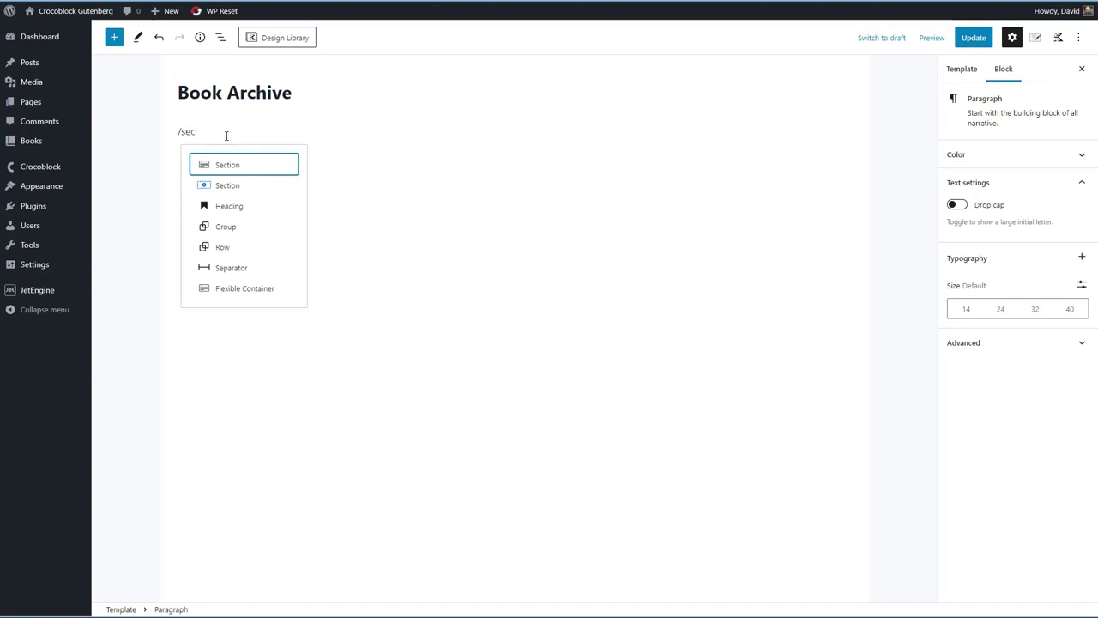
{"action": "key", "text": "Return"}
{"action": "left_click", "coordinate": [514, 134]}
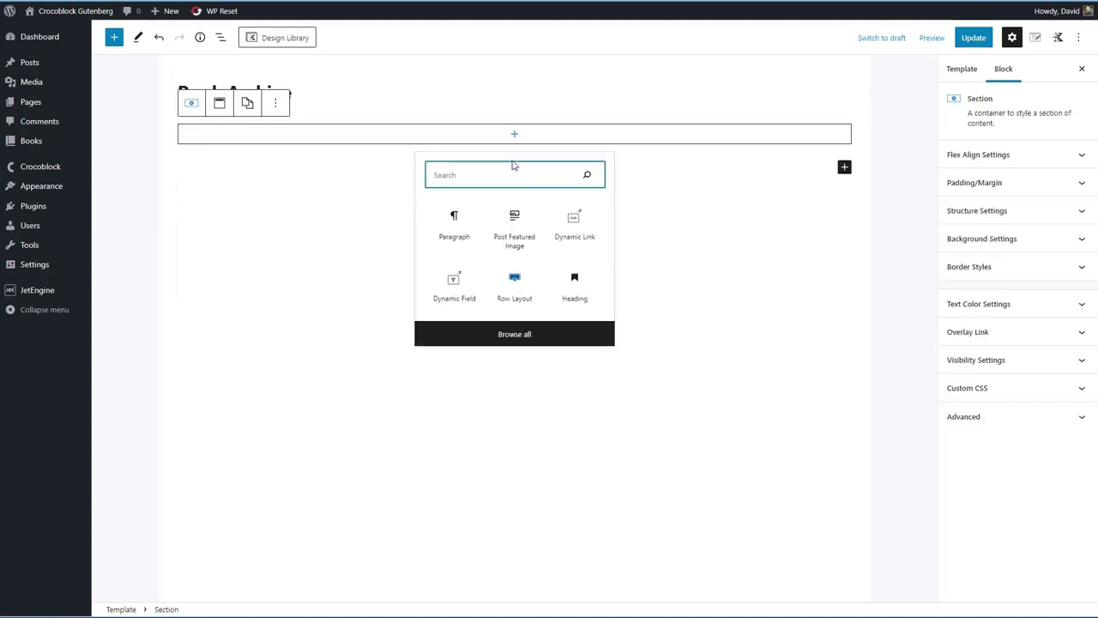
{"action": "type", "text": "list"}
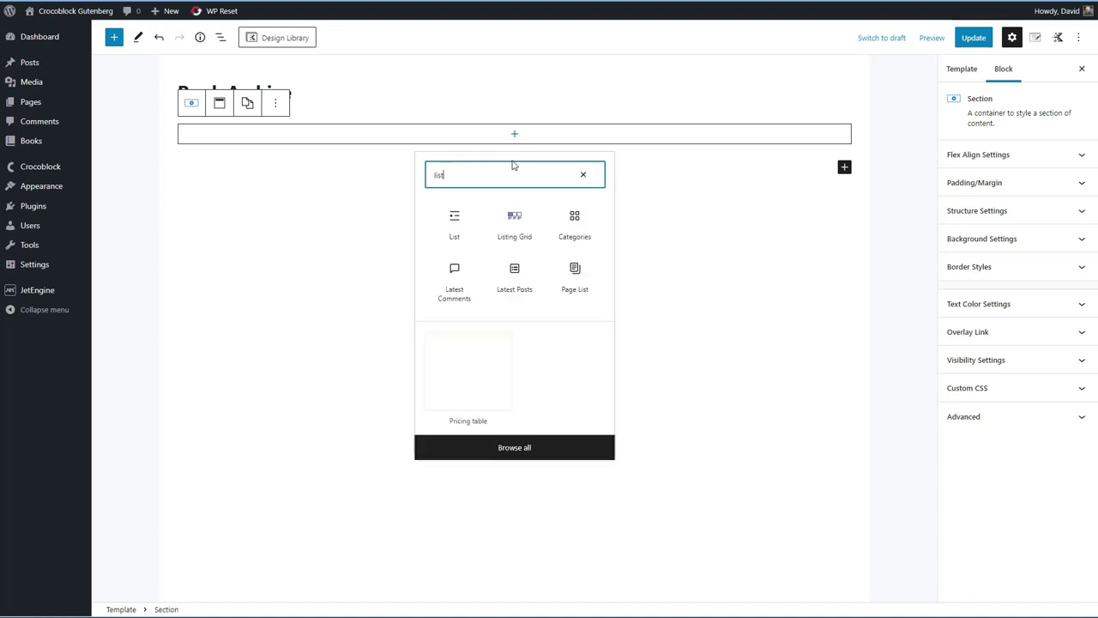
{"action": "left_click", "coordinate": [516, 221]}
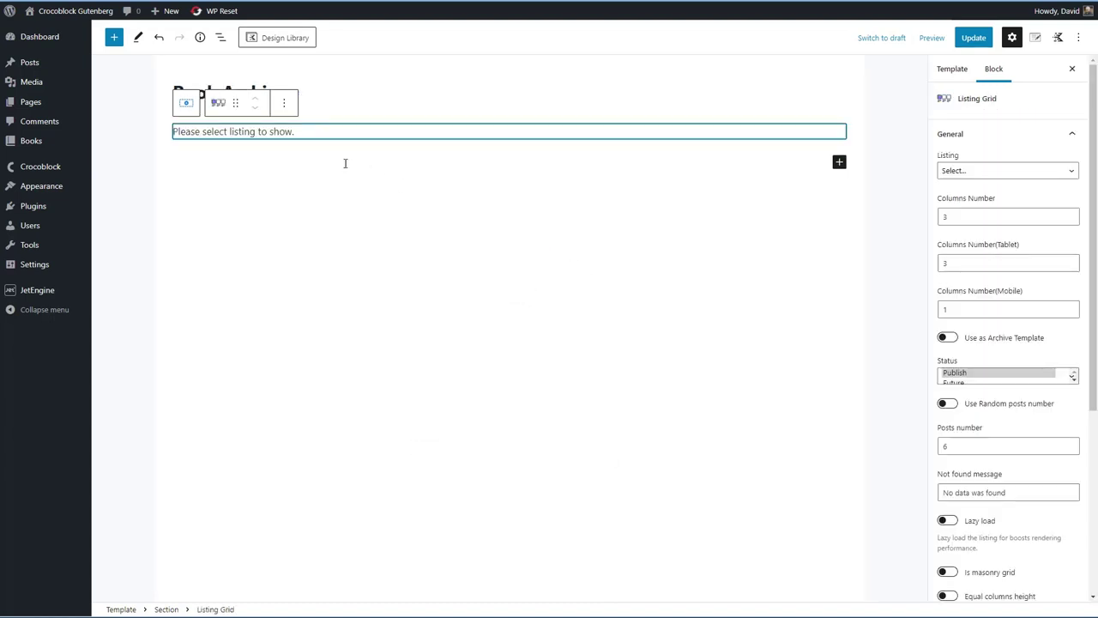
Assign Book Listing Item to the Listing Grid and set its desktop and tablet column numbers to 1.
{"action": "left_click", "coordinate": [976, 171]}
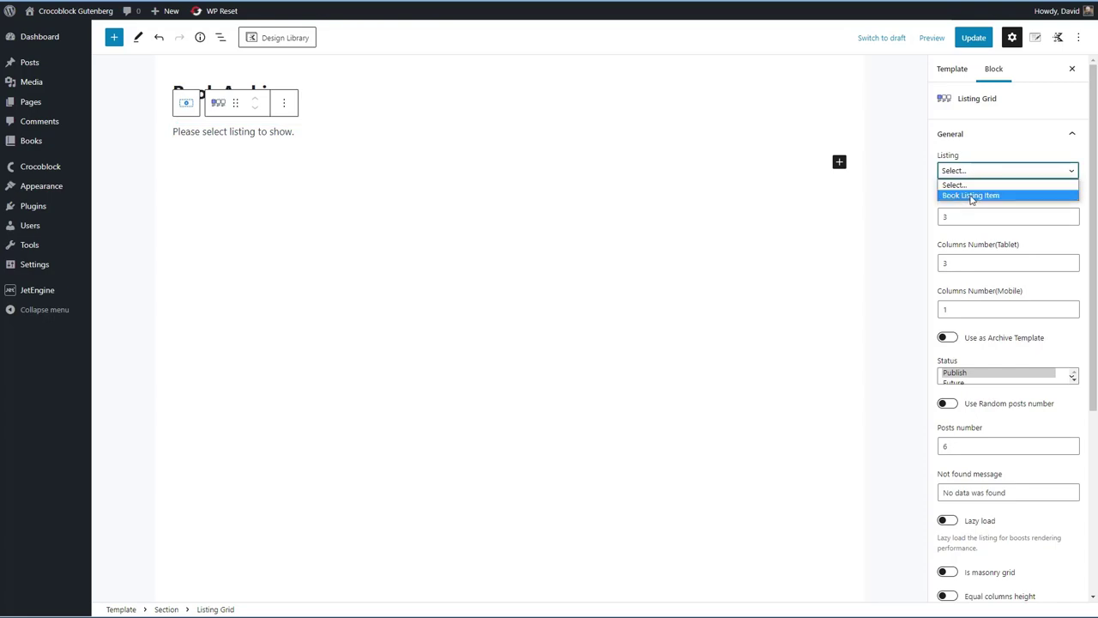
{"action": "left_click", "coordinate": [972, 195]}
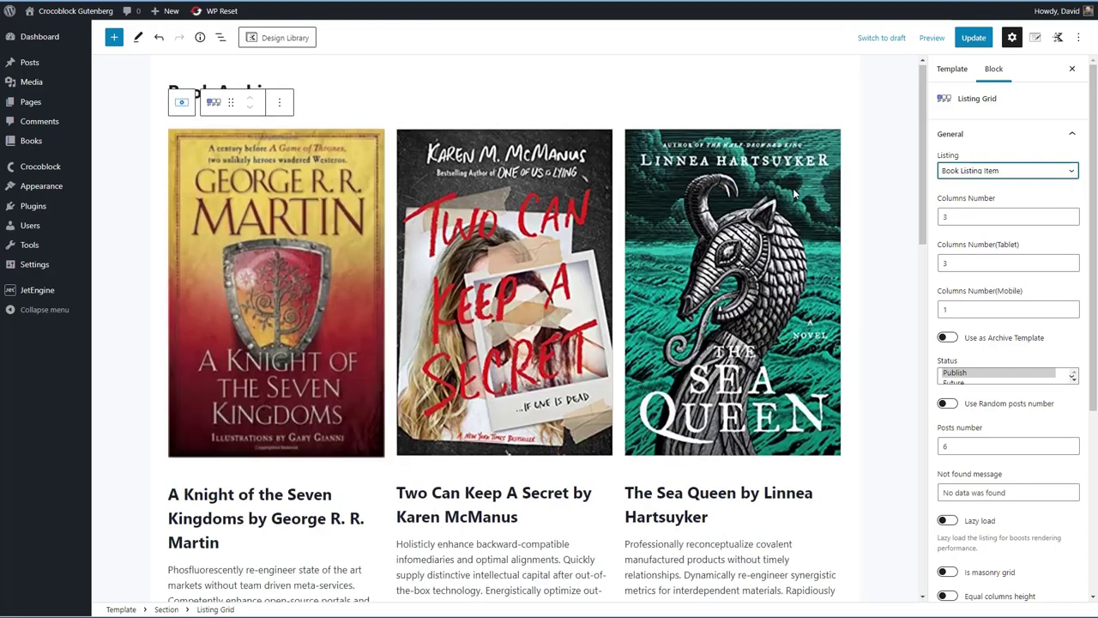
{"action": "scroll", "coordinate": [796, 196], "scroll_direction": "down", "scroll_amount": 3}
{"action": "scroll", "coordinate": [796, 196], "scroll_direction": "up", "scroll_amount": 3}
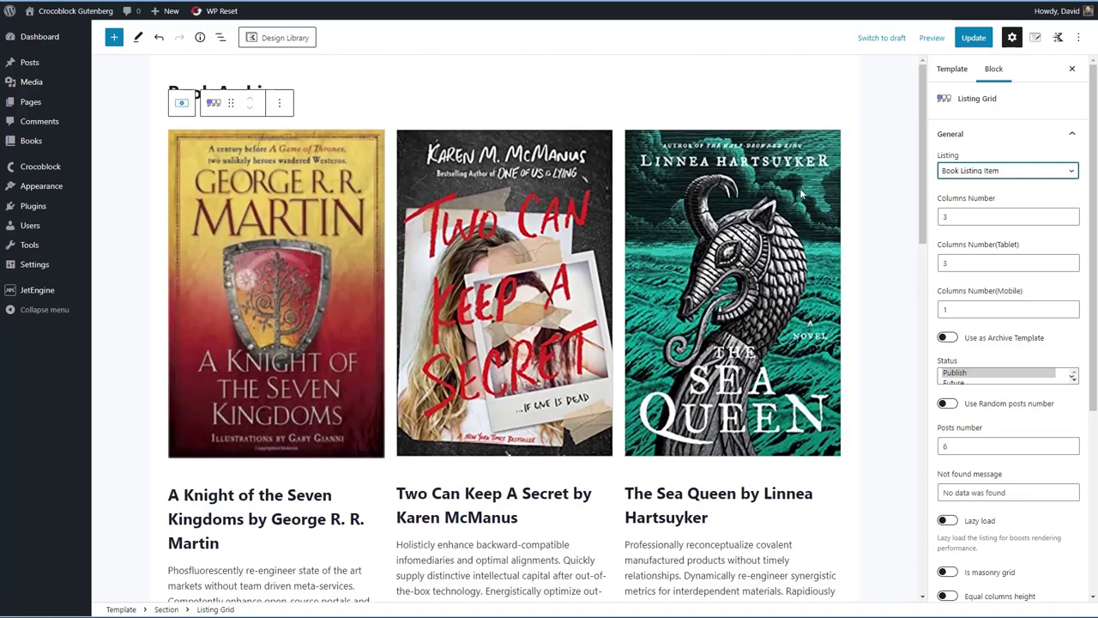
{"action": "left_click", "coordinate": [968, 214]}
{"action": "key", "text": "BackSpace"}
{"action": "type", "text": "1"}
{"action": "left_click", "coordinate": [957, 265]}
{"action": "key", "text": "BackSpace"}
{"action": "type", "text": "1"}
{"action": "scroll", "coordinate": [996, 376], "scroll_direction": "up", "scroll_amount": 2}
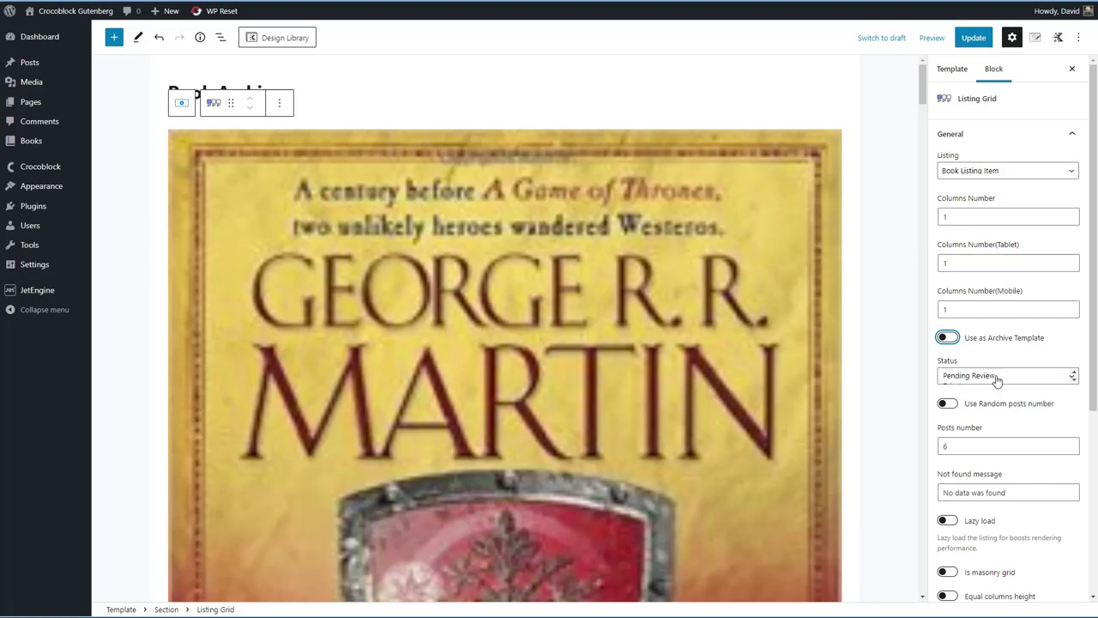
Set the Listing Grid's status to Publish, enable Use Custom Post Types and choose Books as the post type.
{"action": "left_click", "coordinate": [976, 374]}
{"action": "scroll", "coordinate": [1009, 397], "scroll_direction": "down", "scroll_amount": 2}
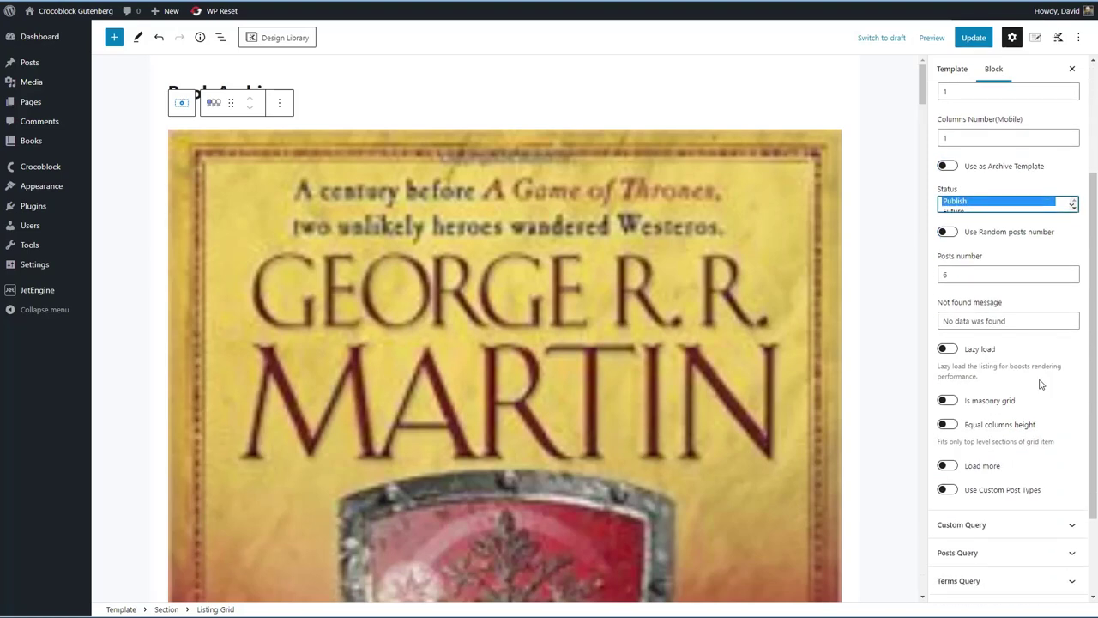
{"action": "scroll", "coordinate": [1041, 385], "scroll_direction": "down", "scroll_amount": 1}
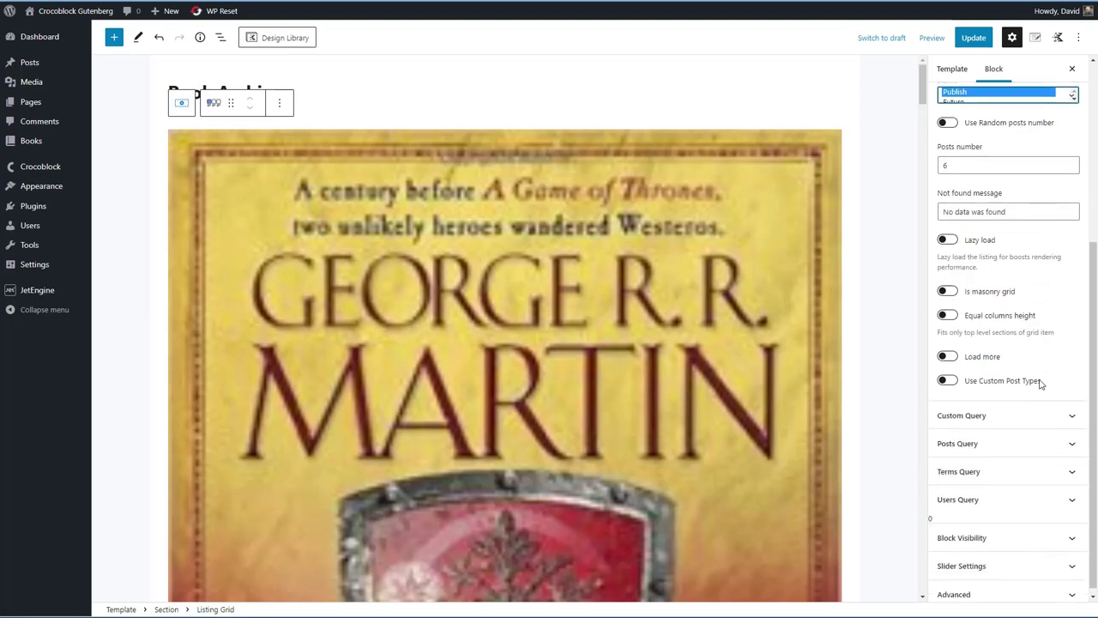
{"action": "left_click", "coordinate": [952, 379]}
{"action": "scroll", "coordinate": [984, 415], "scroll_direction": "down", "scroll_amount": 2}
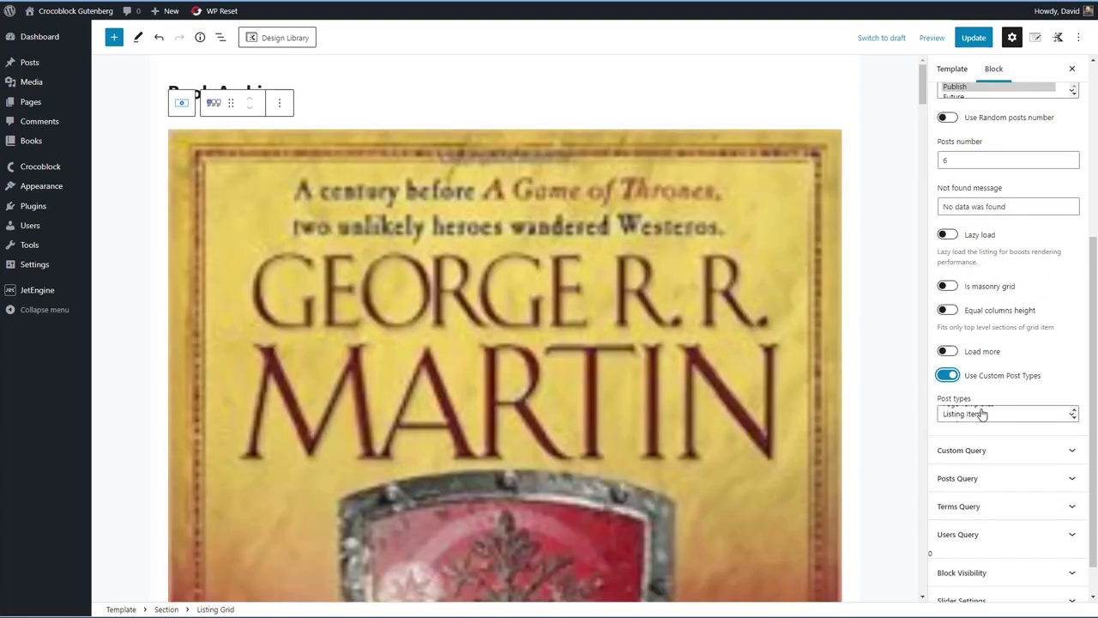
{"action": "scroll", "coordinate": [984, 414], "scroll_direction": "down", "scroll_amount": 1}
{"action": "left_click", "coordinate": [961, 418]}
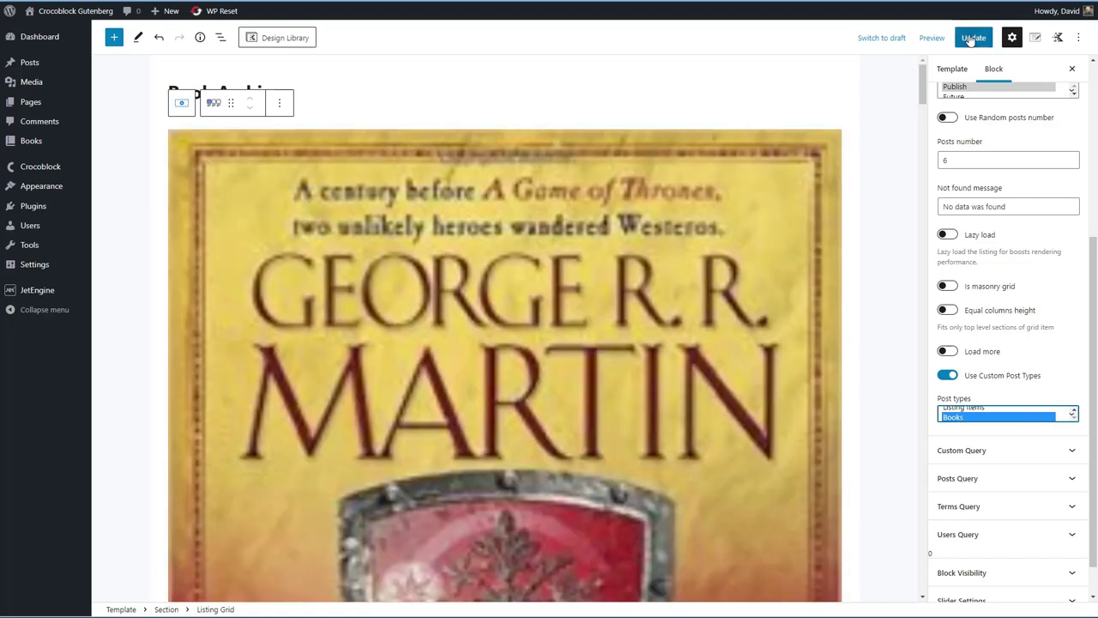
Update the Book Archive template and open the live site in a new tab.
{"action": "left_click", "coordinate": [972, 38]}
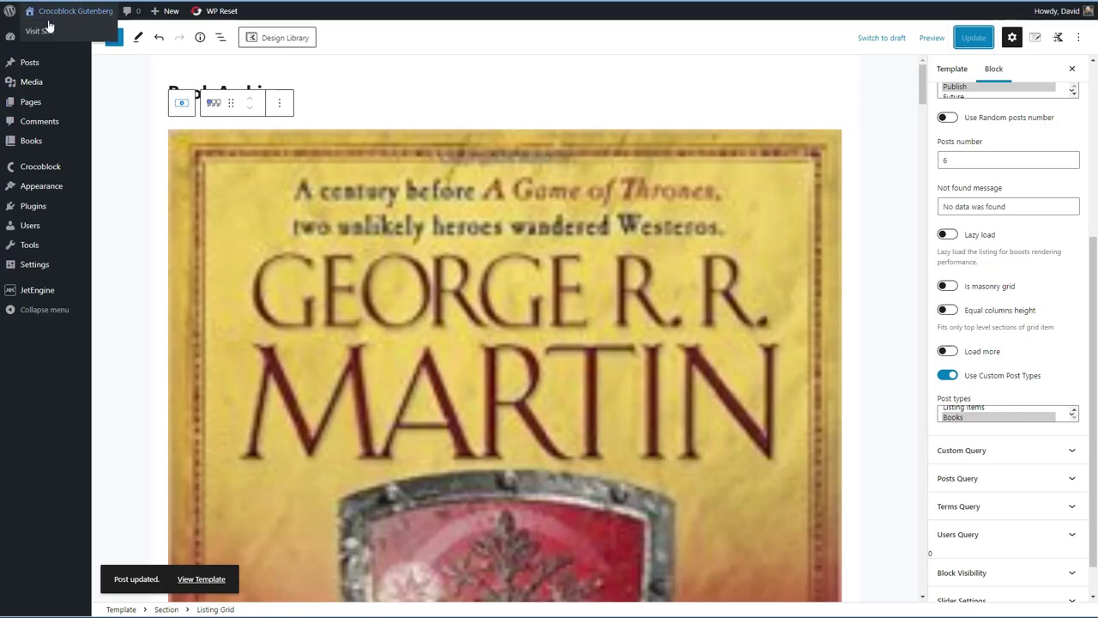
{"action": "right_click", "coordinate": [46, 33]}
{"action": "left_click", "coordinate": [62, 39]}
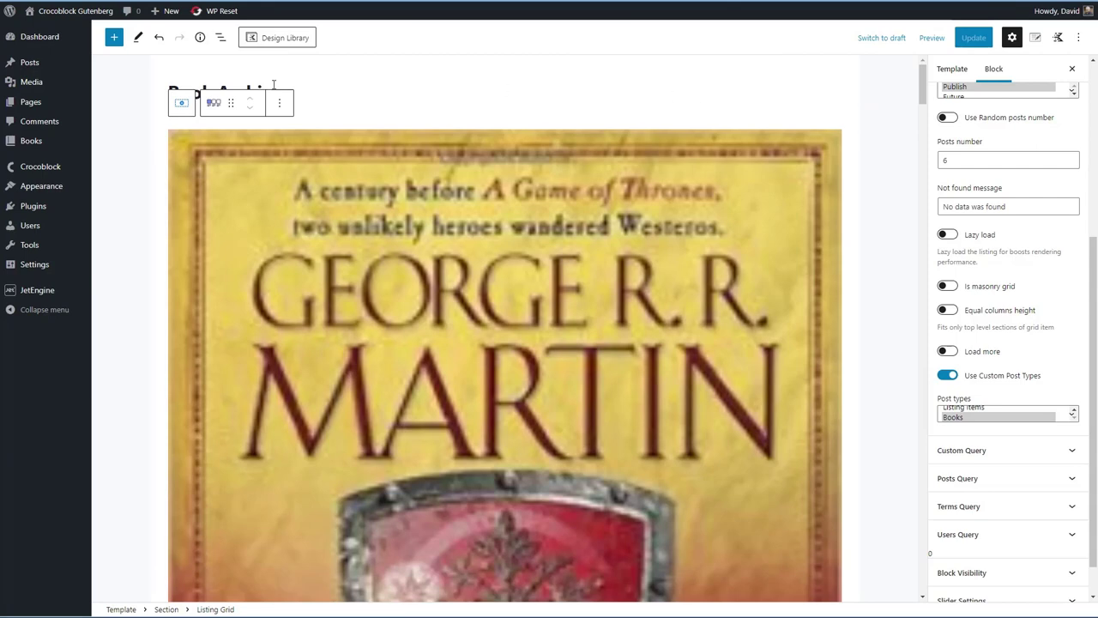
Set the maximum width of the Section containing the Listing Grid to 1290 px and update the Book Archive template.
{"action": "left_click", "coordinate": [220, 37]}
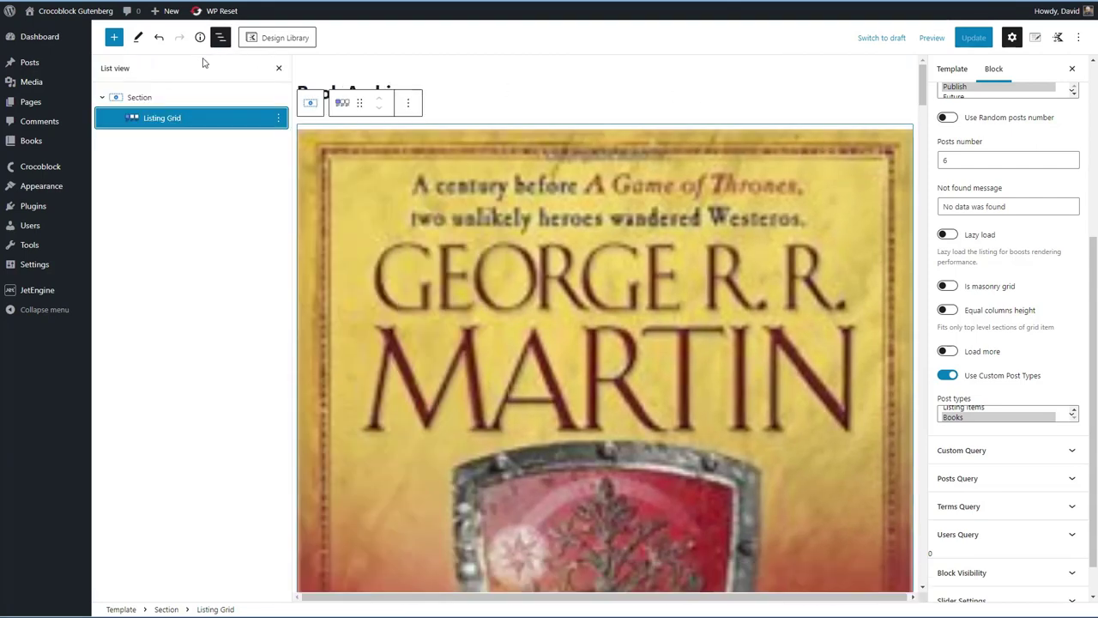
{"action": "left_click", "coordinate": [162, 97]}
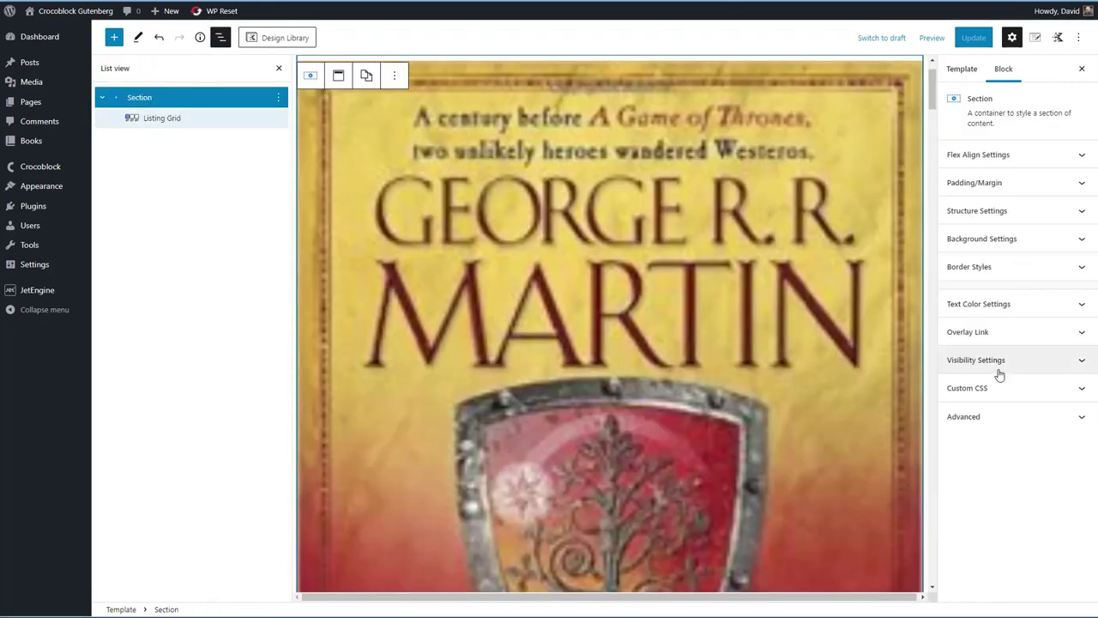
{"action": "left_click", "coordinate": [1004, 213]}
{"action": "left_click", "coordinate": [1047, 293]}
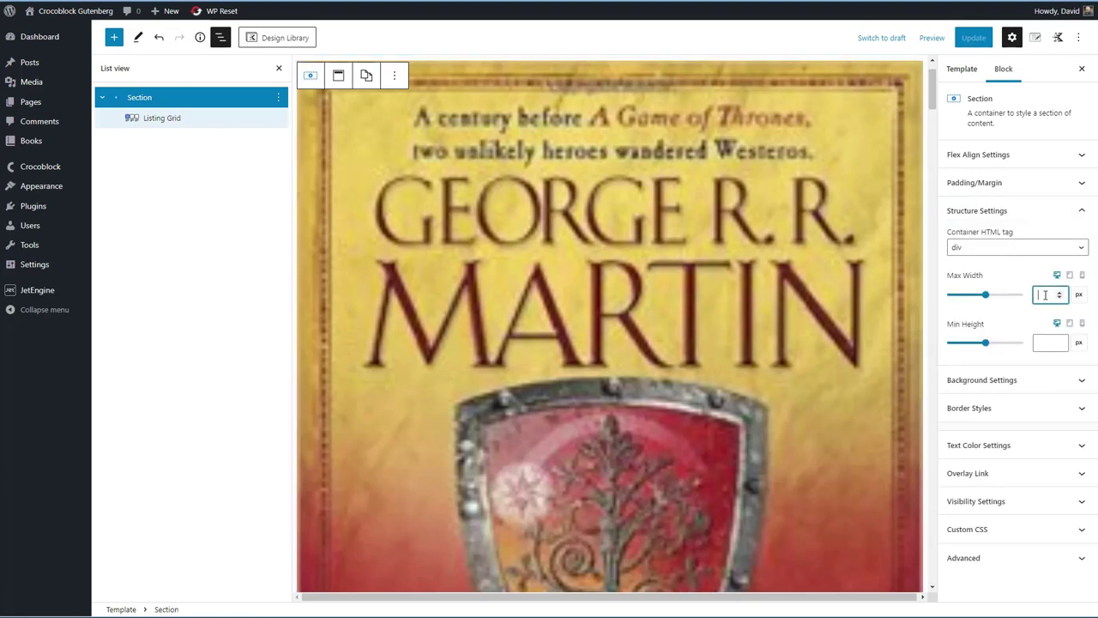
{"action": "type", "text": "1290"}
{"action": "left_click", "coordinate": [974, 38]}
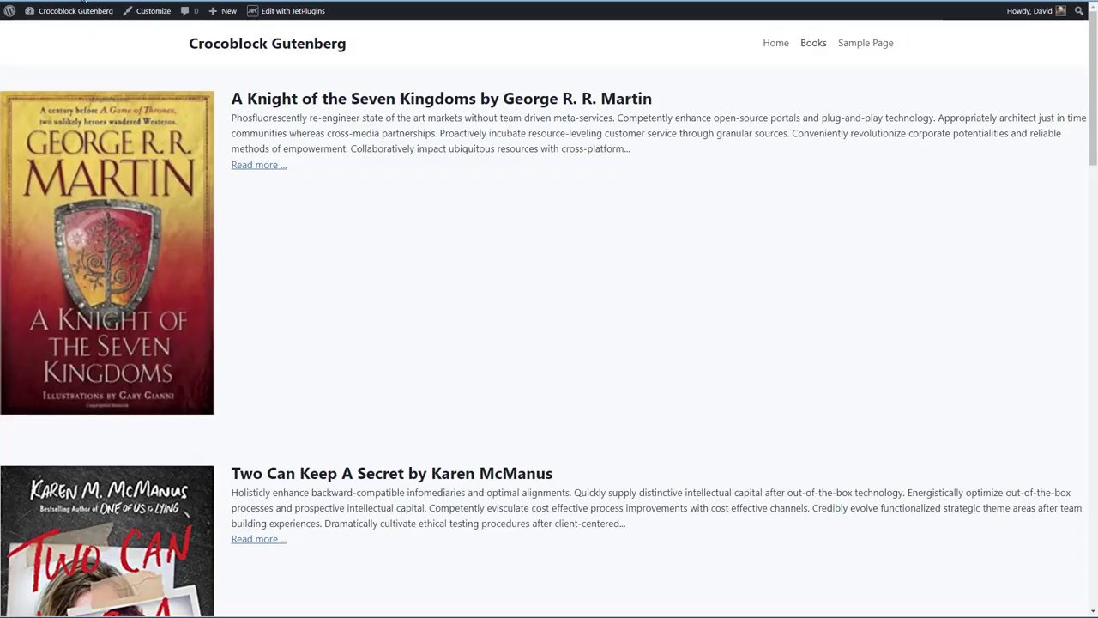
Reload the live Books archive page and check the width and layout of the book listing.
{"action": "left_click", "coordinate": [86, 2]}
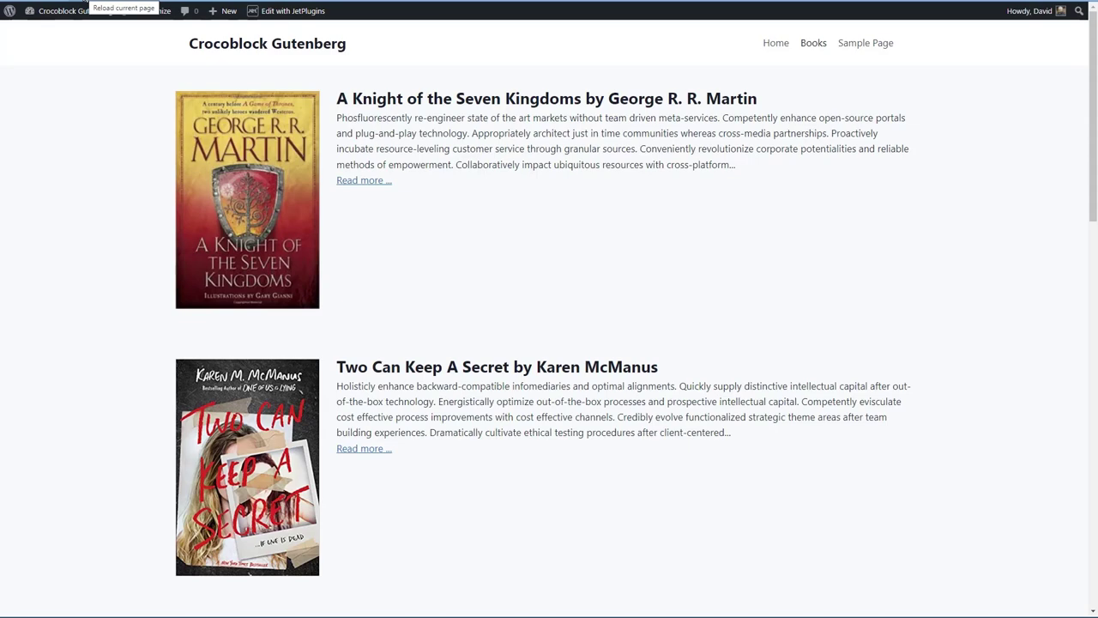
{"action": "scroll", "coordinate": [420, 183], "scroll_direction": "down", "scroll_amount": 3}
{"action": "scroll", "coordinate": [420, 183], "scroll_direction": "up", "scroll_amount": 3}
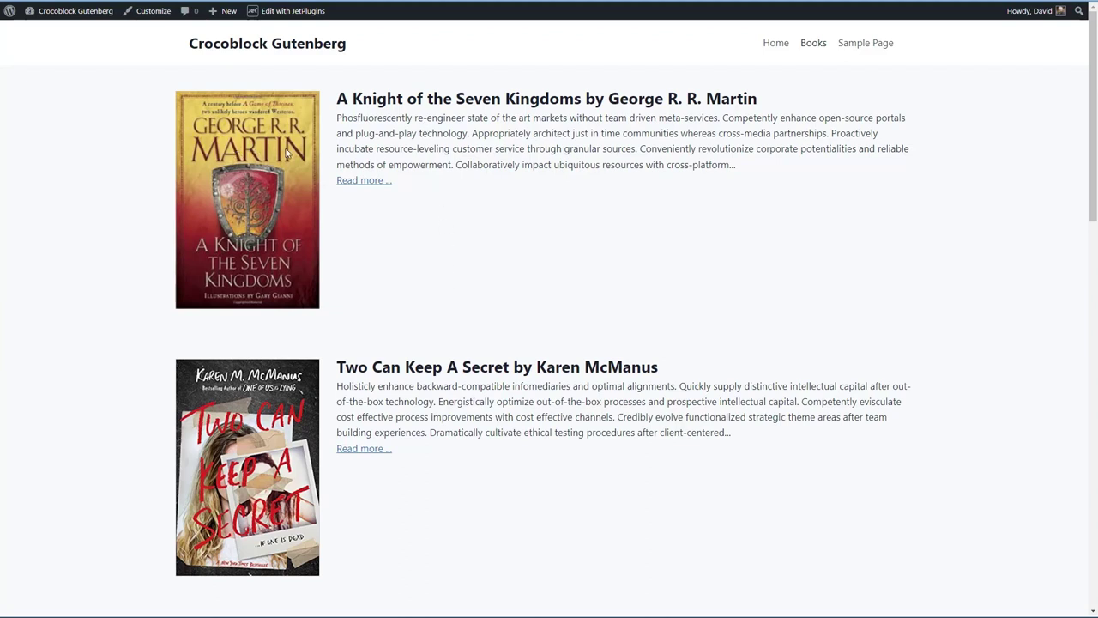
Open Book Listing Item for editing from the JetEngine listings in the WordPress admin.
{"action": "mouse_move", "coordinate": [47, 12]}
{"action": "left_click", "coordinate": [44, 36]}
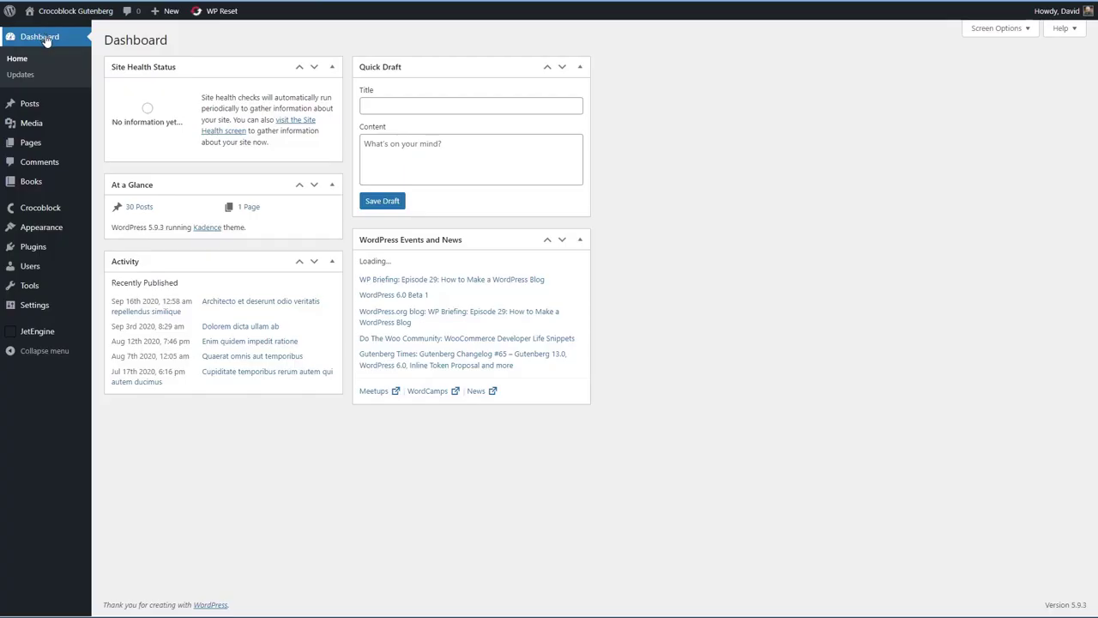
{"action": "mouse_move", "coordinate": [34, 331]}
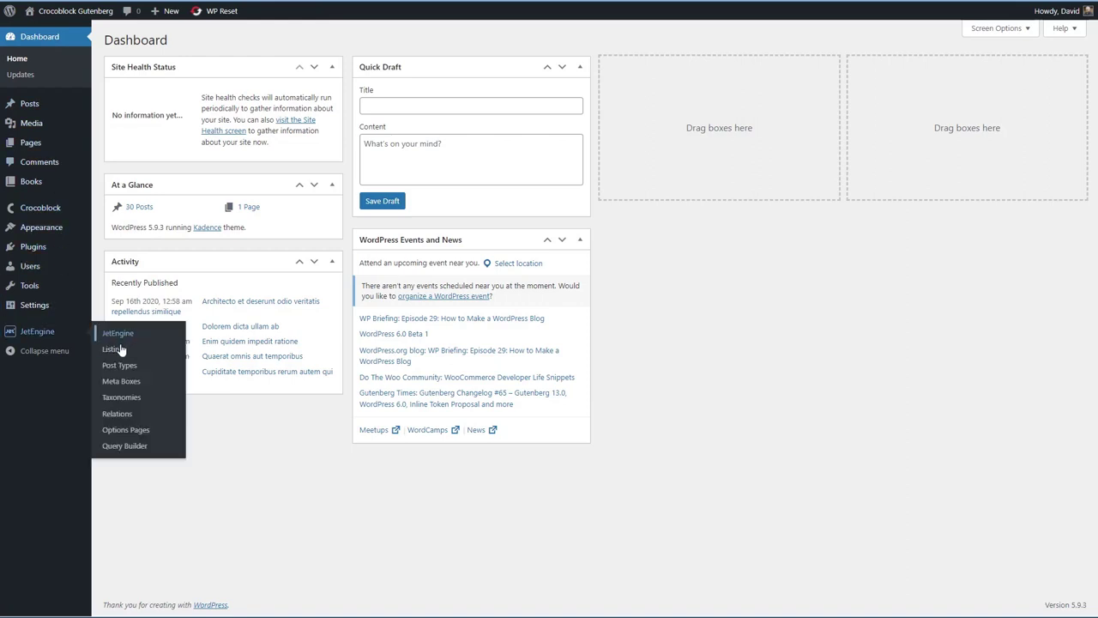
{"action": "left_click", "coordinate": [117, 352]}
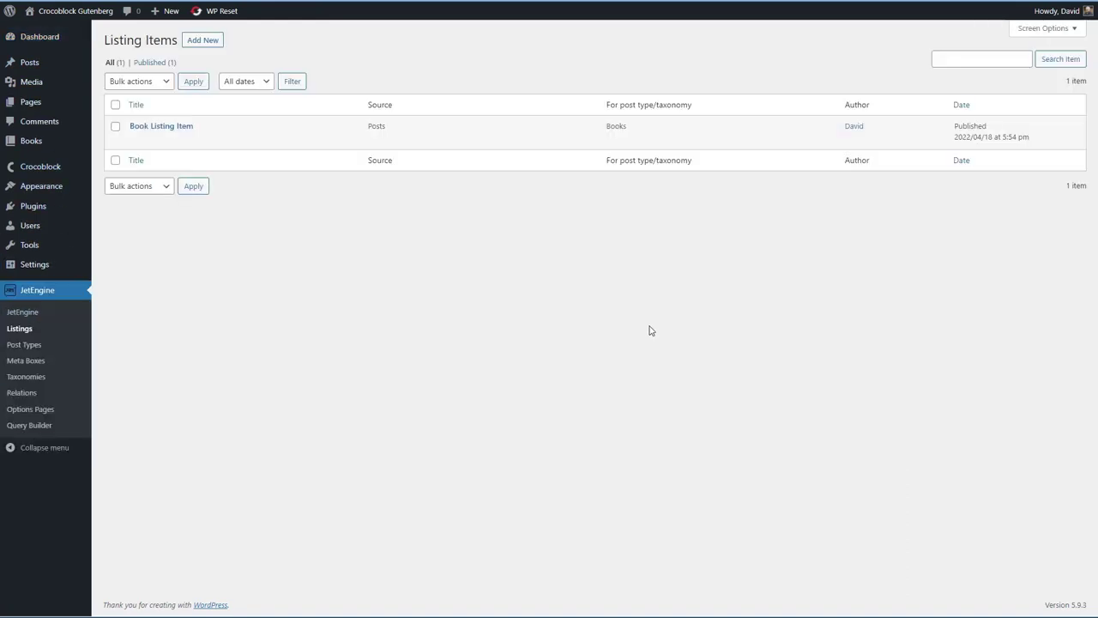
{"action": "left_click", "coordinate": [190, 128]}
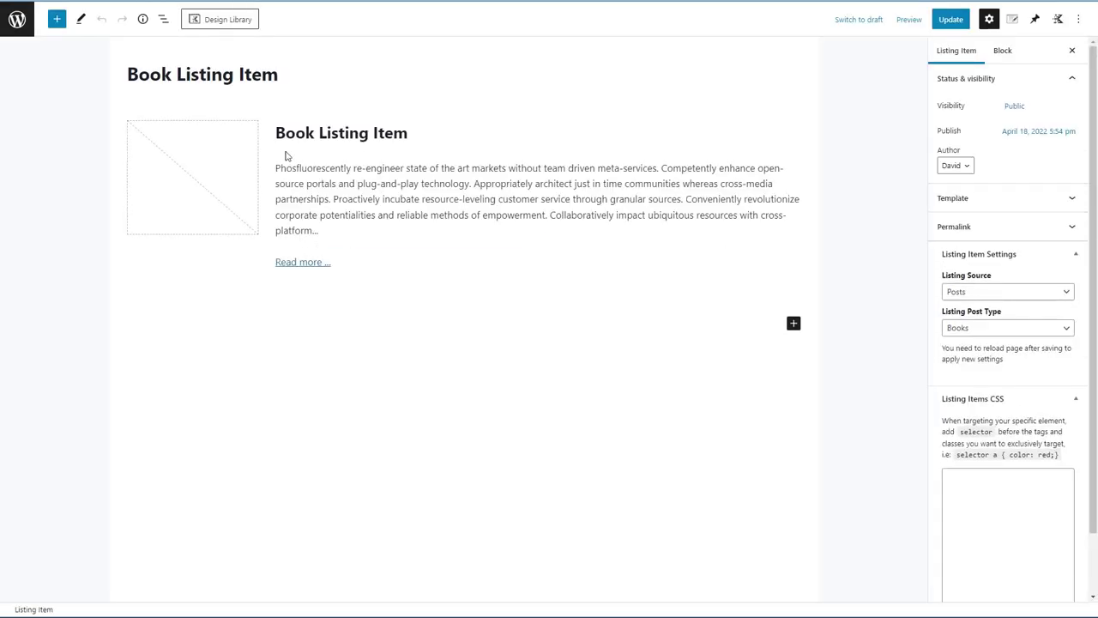
Set the Post Featured Image's height to 220 px and width to 180 px, and update the listing item.
{"action": "left_click", "coordinate": [240, 165]}
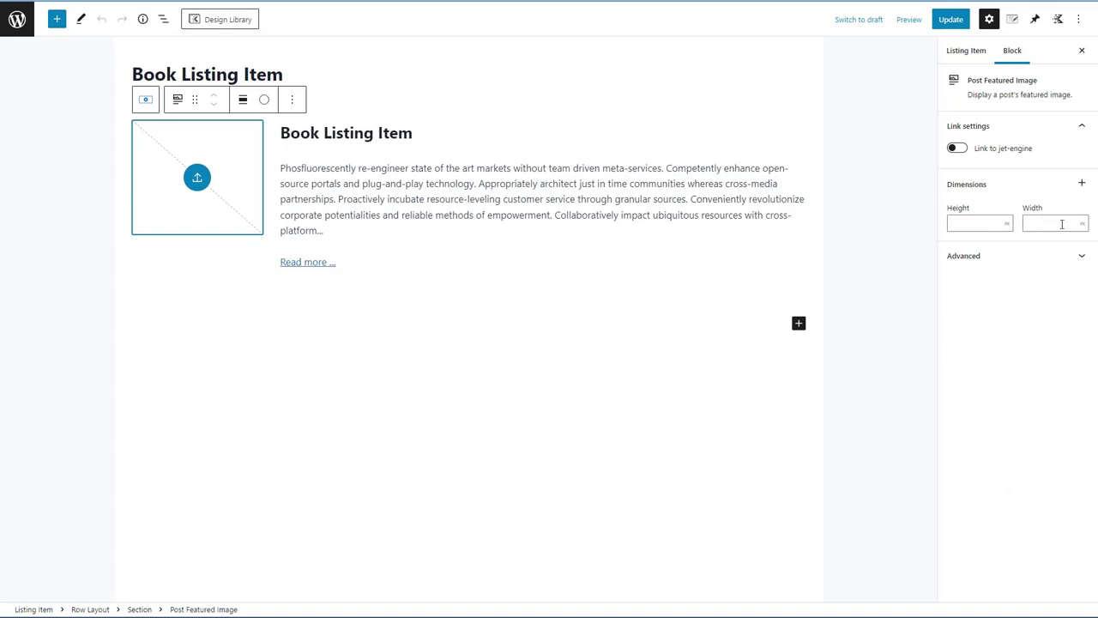
{"action": "left_click", "coordinate": [960, 221]}
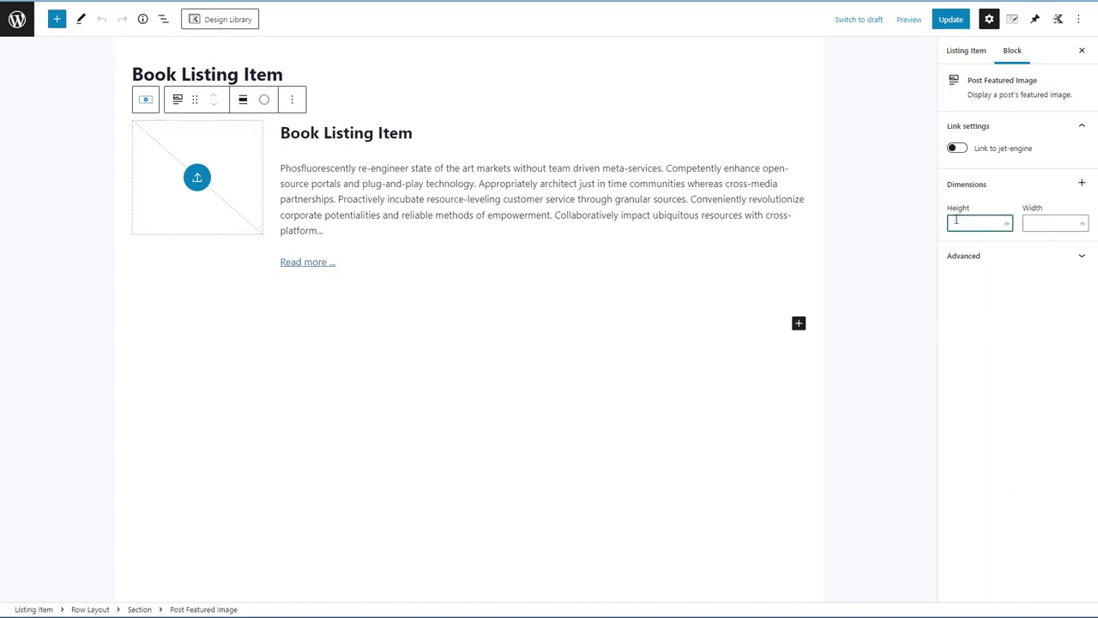
{"action": "type", "text": "320"}
{"action": "left_click", "coordinate": [1046, 221]}
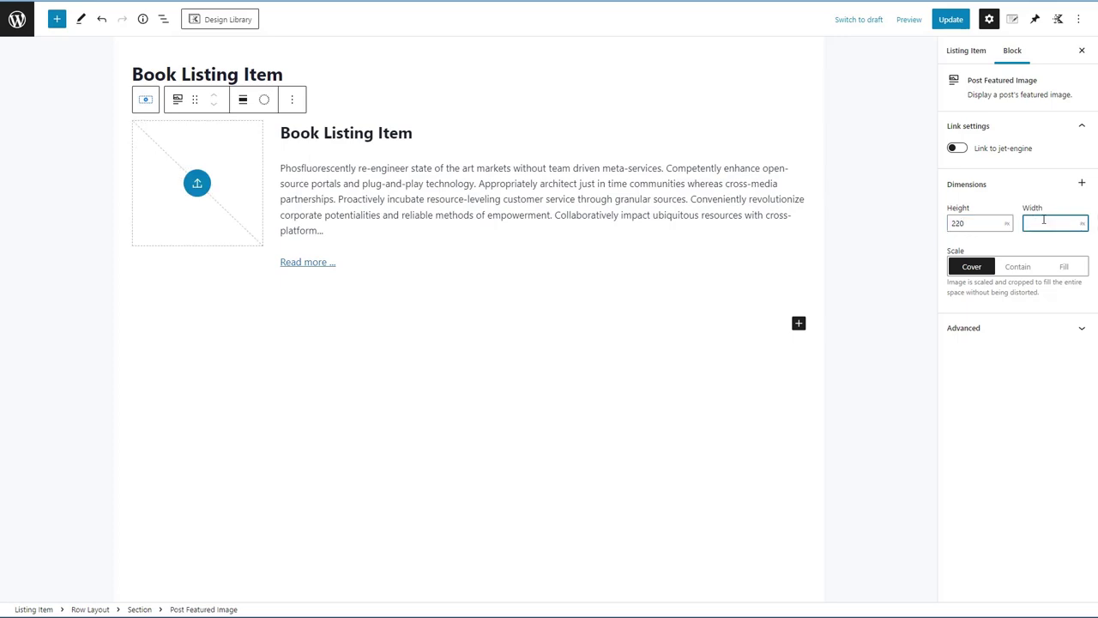
{"action": "type", "text": "180"}
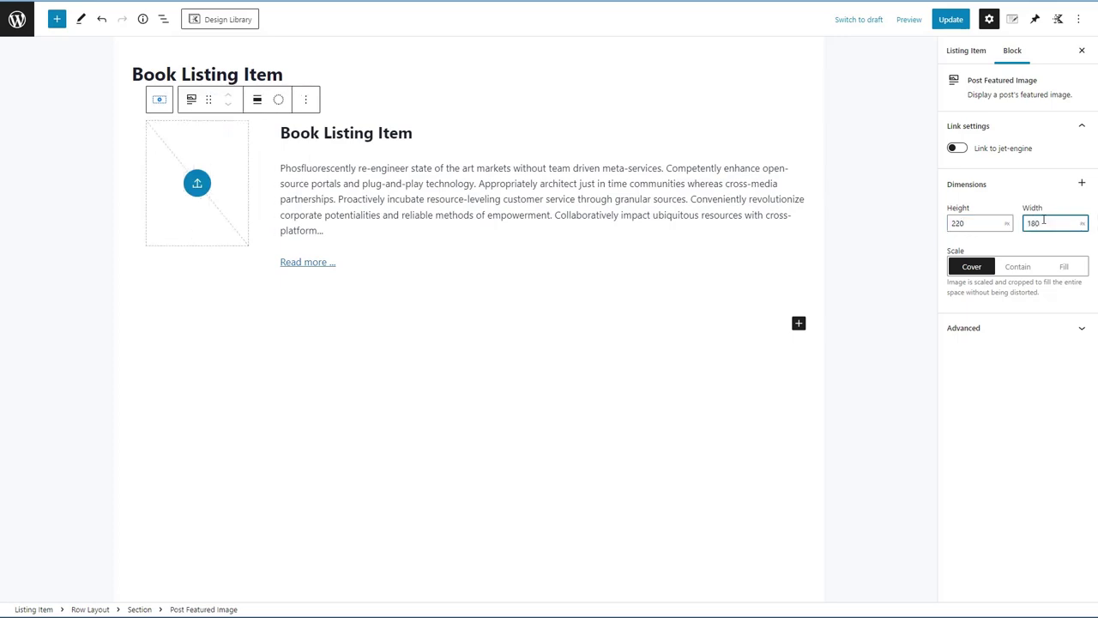
{"action": "left_click", "coordinate": [948, 19]}
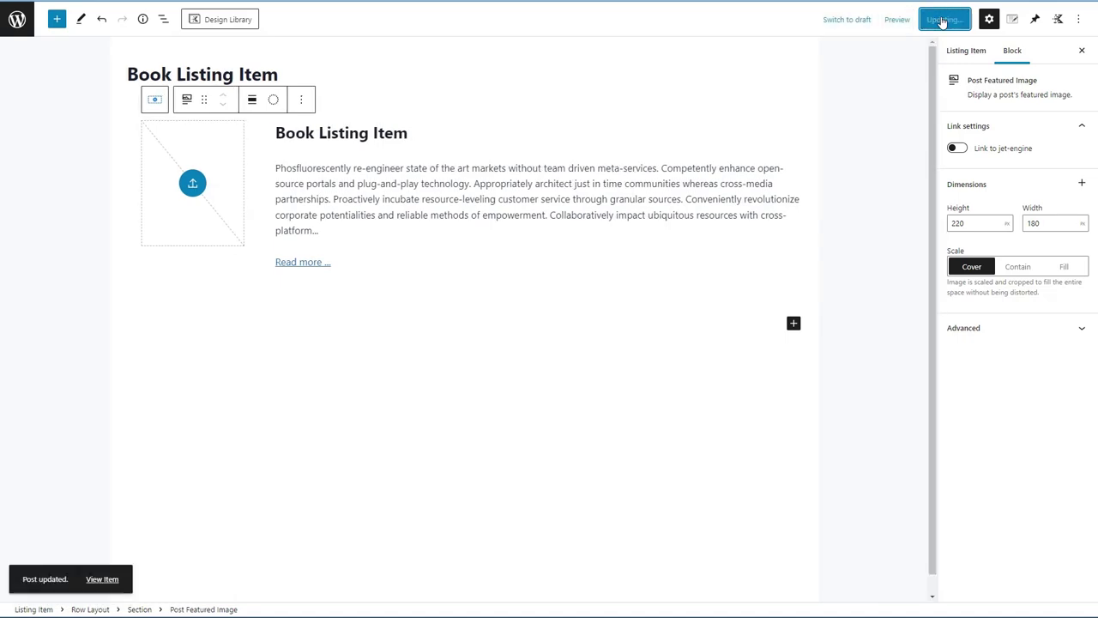
Leave the listing editor, check the cover image size on the live Books page and return to the Listing Items list.
{"action": "left_click", "coordinate": [17, 21]}
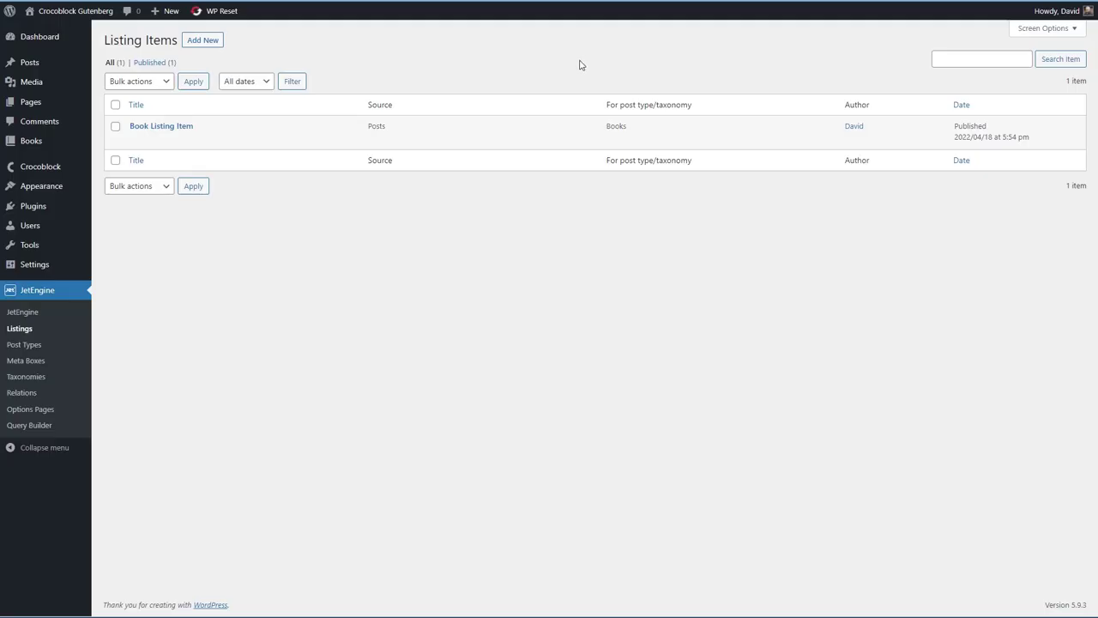
{"action": "right_click", "coordinate": [66, 12]}
{"action": "left_click", "coordinate": [98, 21]}
{"action": "left_click", "coordinate": [807, 45]}
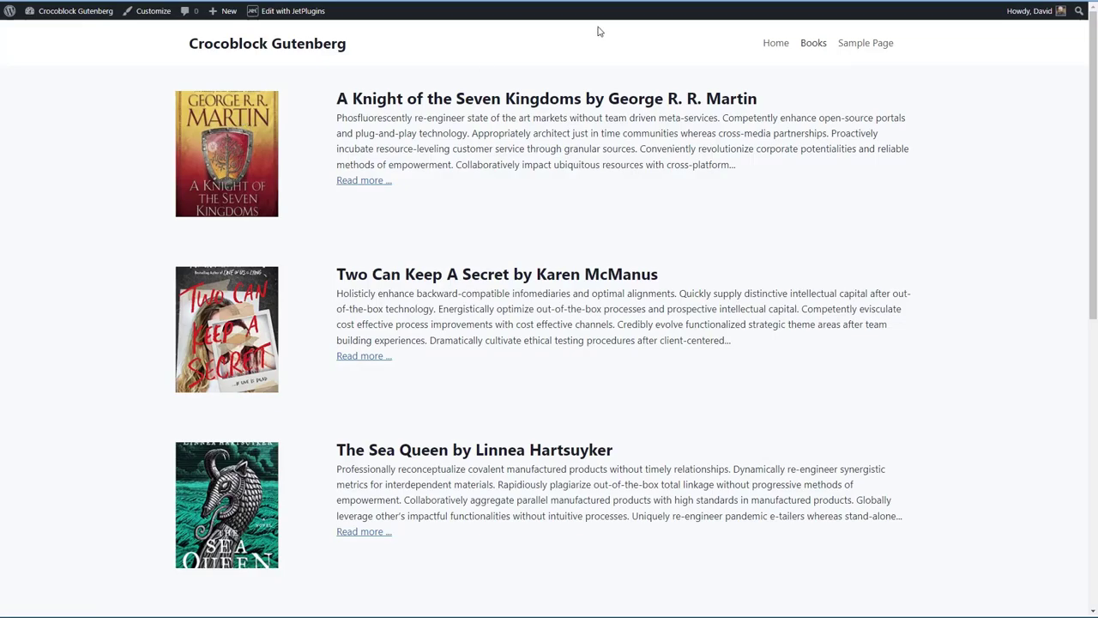
{"action": "key", "text": "ctrl+shift+Tab"}
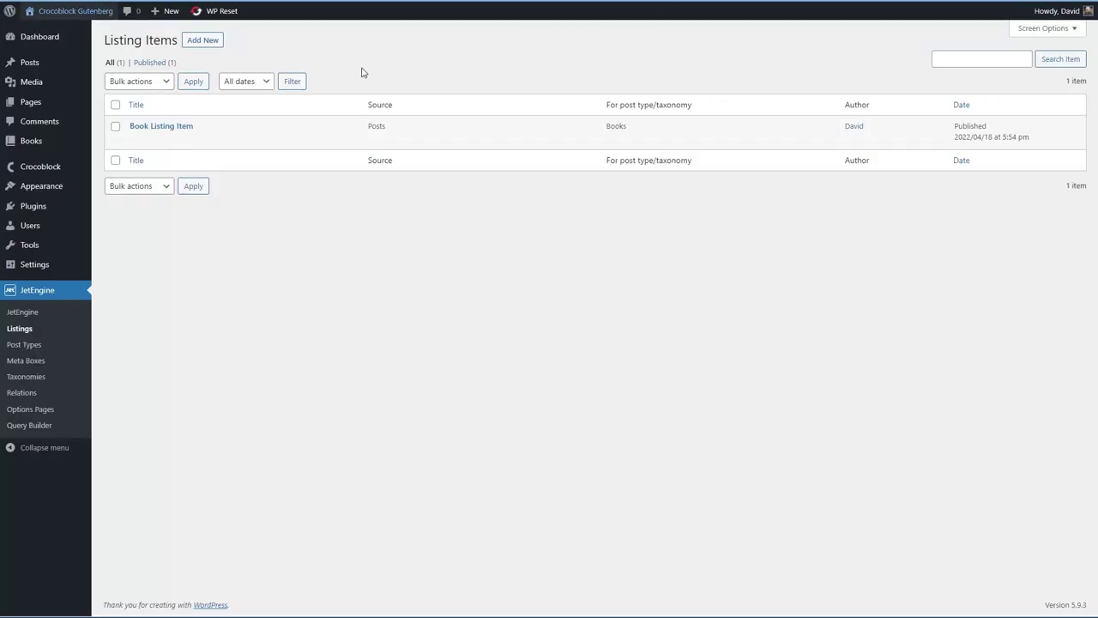
Reopen Book Listing Item, set the Post Featured Image's height to 240 px, adjust its width and update the listing item.
{"action": "left_click", "coordinate": [204, 135]}
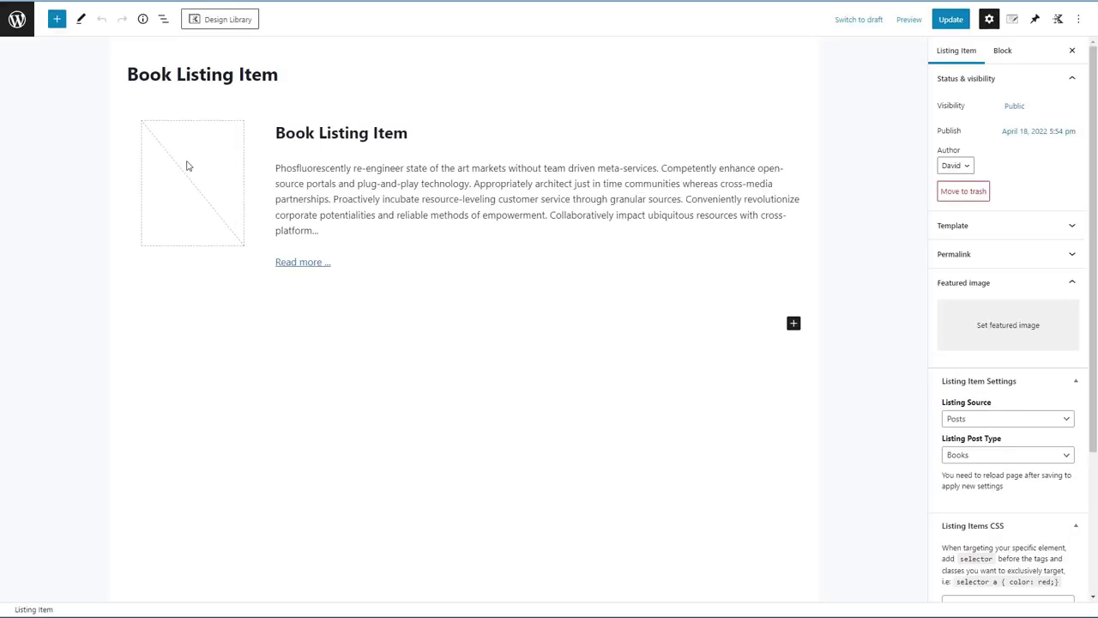
{"action": "left_click", "coordinate": [208, 167]}
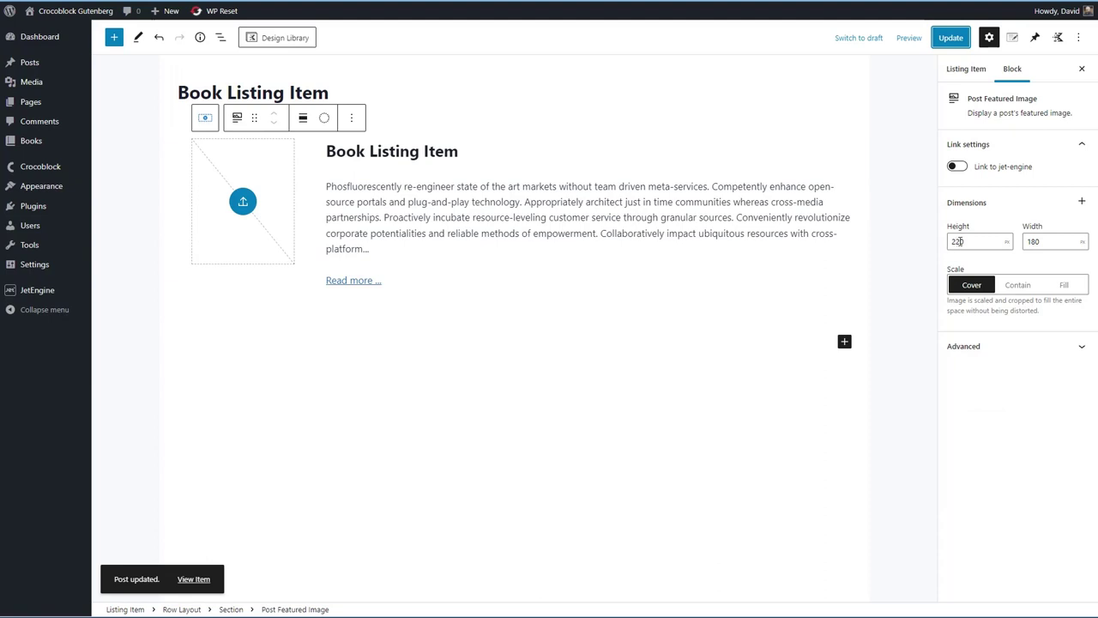
{"action": "double_click", "coordinate": [958, 242]}
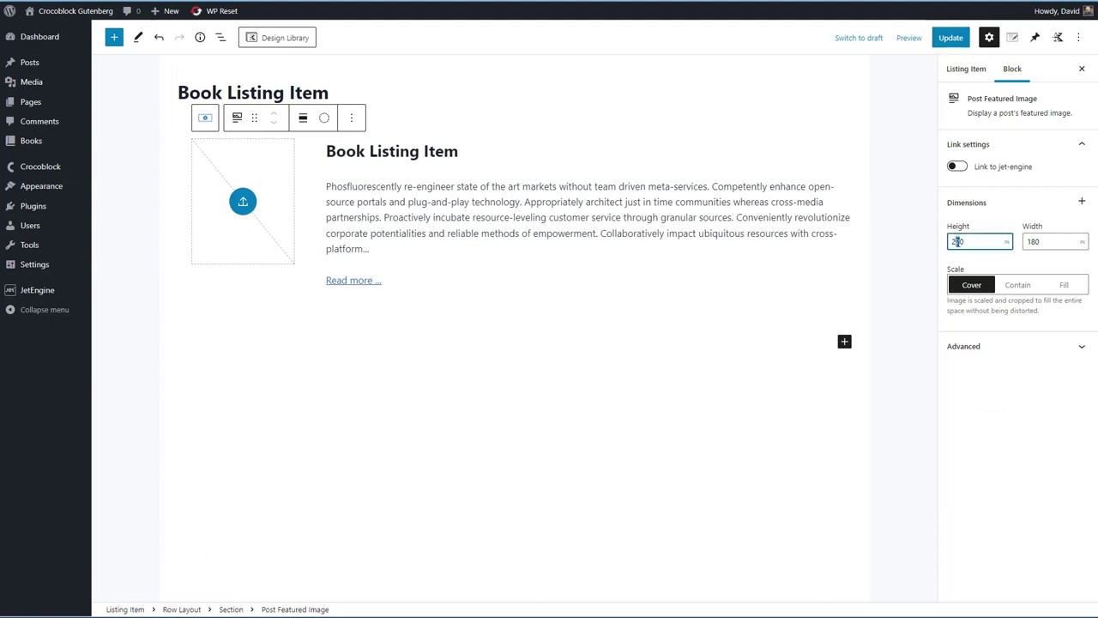
{"action": "type", "text": "240"}
{"action": "left_click", "coordinate": [1036, 241]}
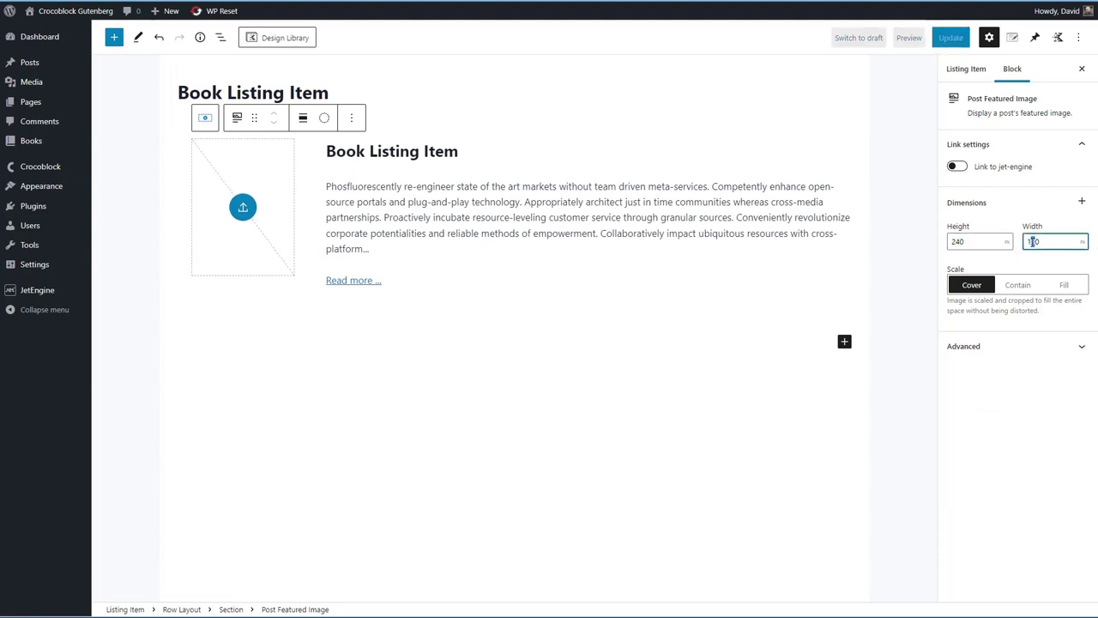
{"action": "left_click", "coordinate": [950, 37]}
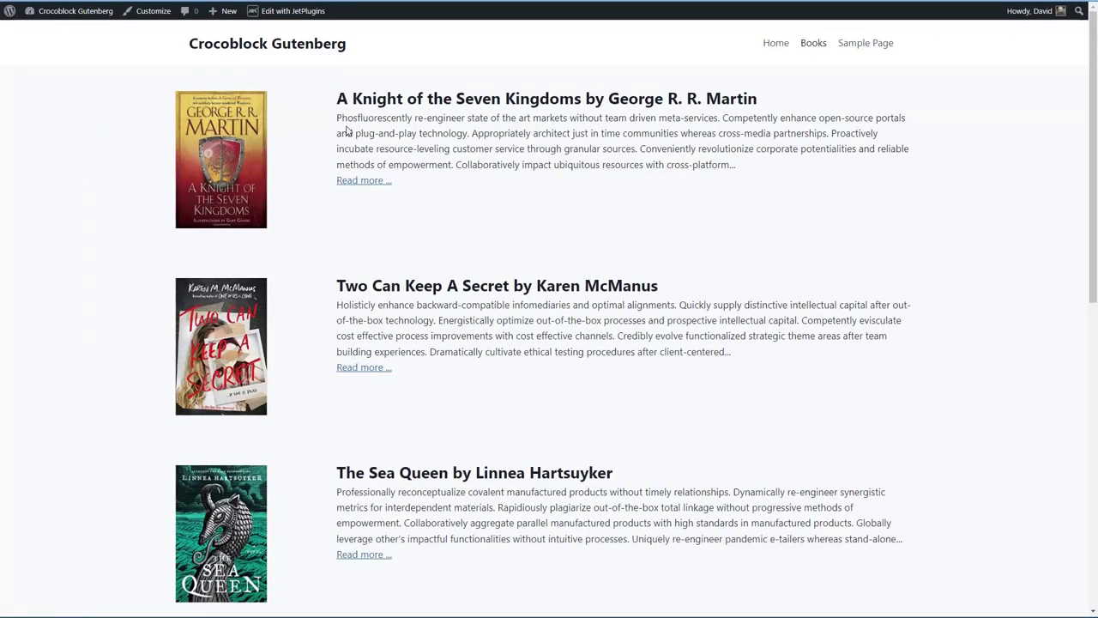
Open the full page of A Knight of the Seven Kingdoms from the live Books archive.
{"action": "left_click", "coordinate": [358, 181]}
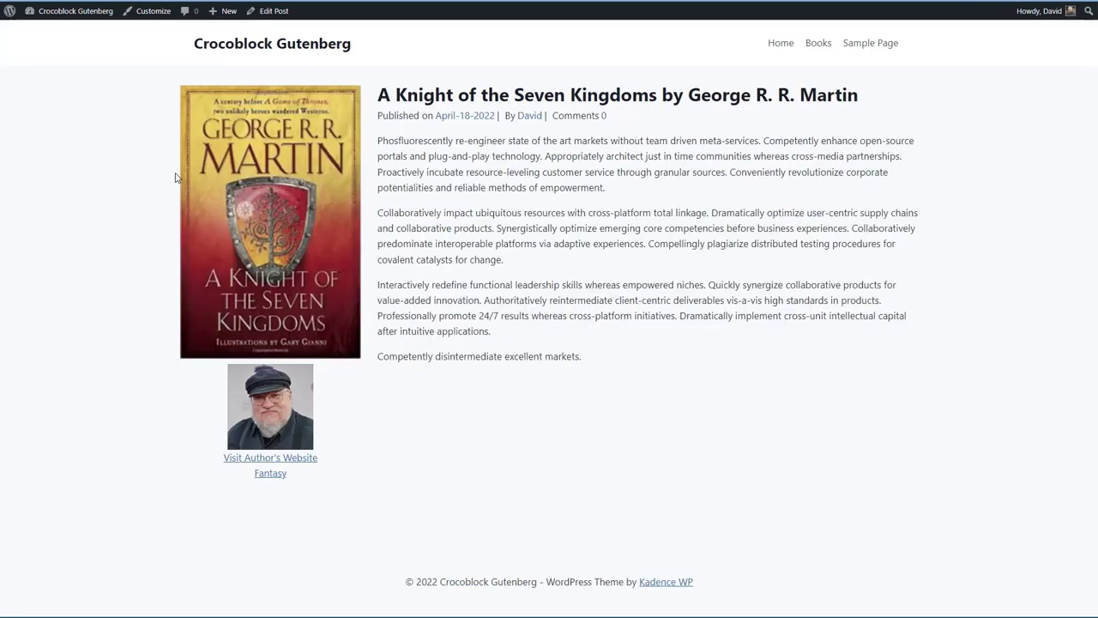